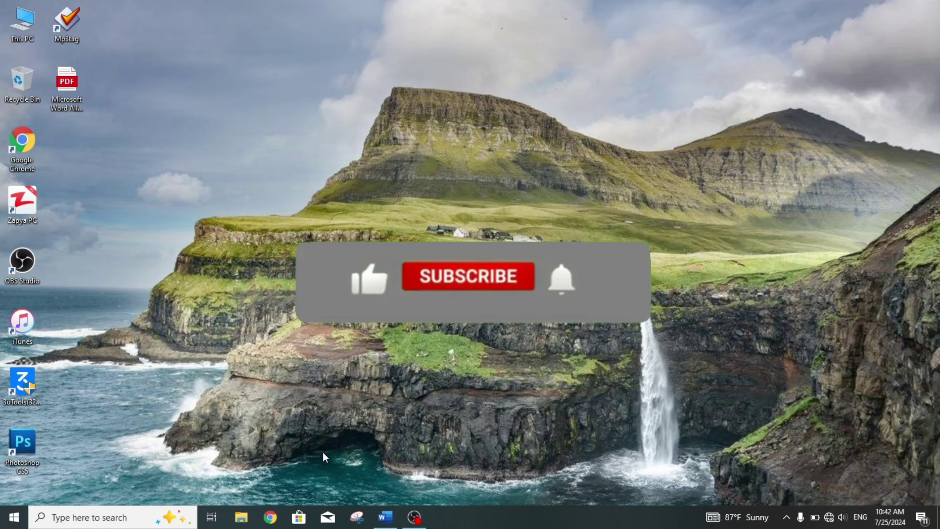
# Step: Bring the blank Document1 to the front and show the Insert commands
pyautogui.click(385, 517)
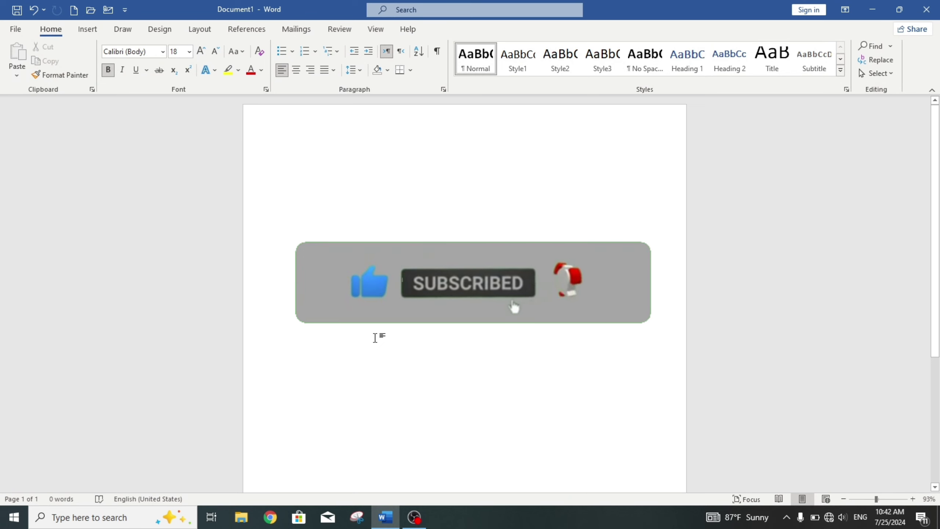
pyautogui.click(87, 29)
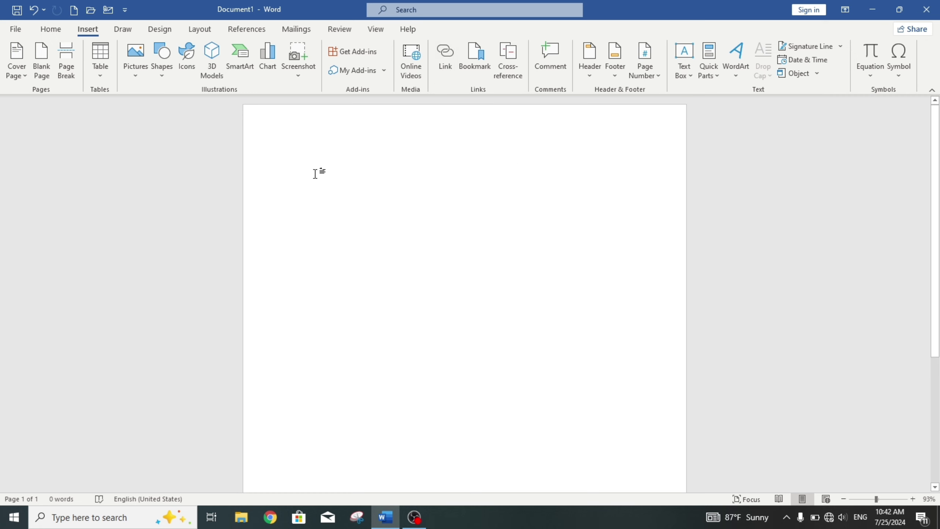
# Step: Insert a one-word hyperlink to the Desktop file Microsoft Word All Command List.pdf
pyautogui.click(444, 63)
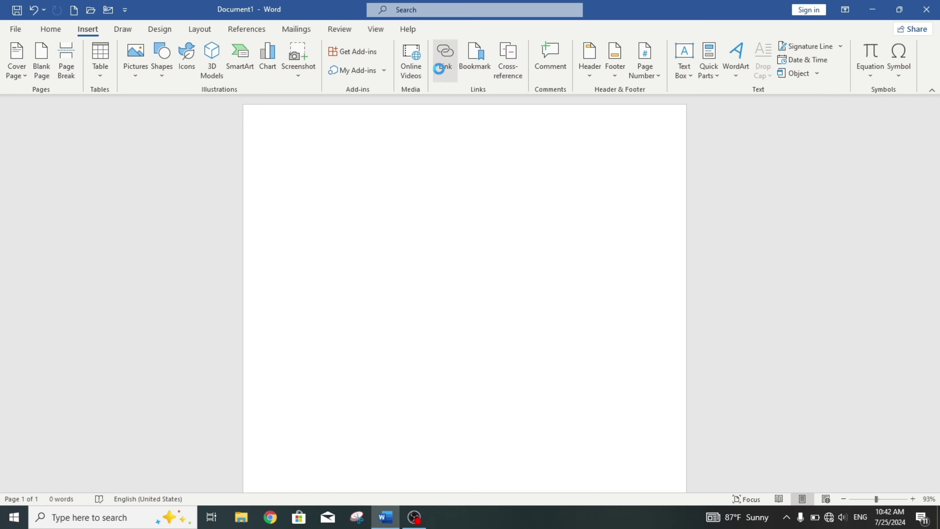
pyautogui.click(516, 152)
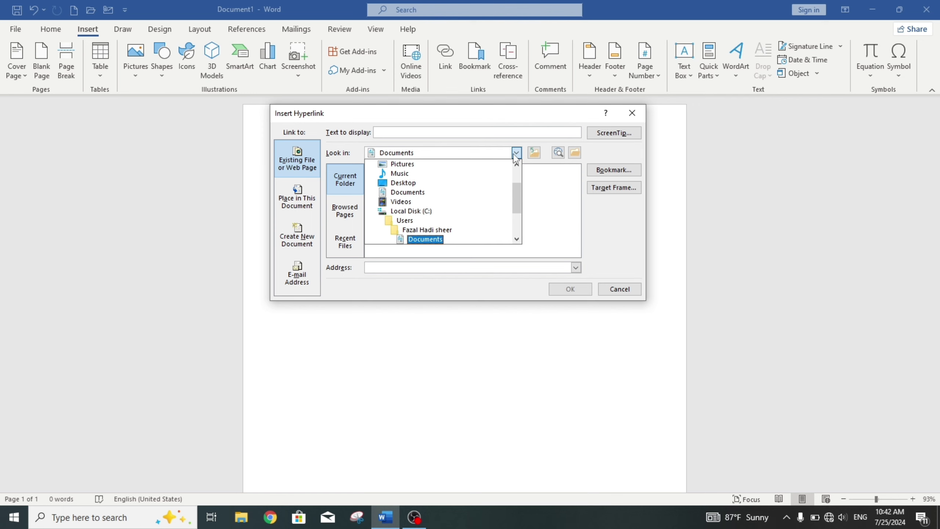
pyautogui.click(408, 183)
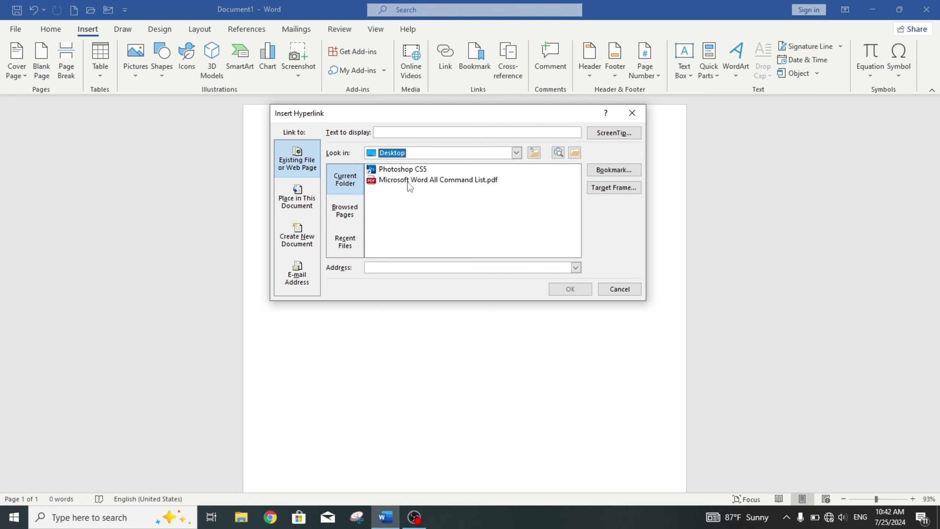
pyautogui.click(409, 181)
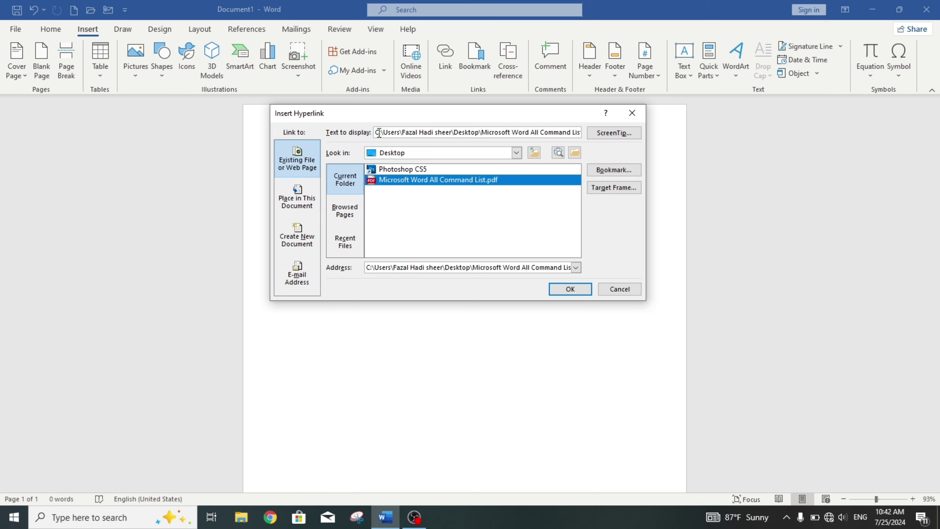
pyautogui.moveTo(379, 132); pyautogui.dragTo(510, 141)
pyautogui.hotkey('shift', 'End')
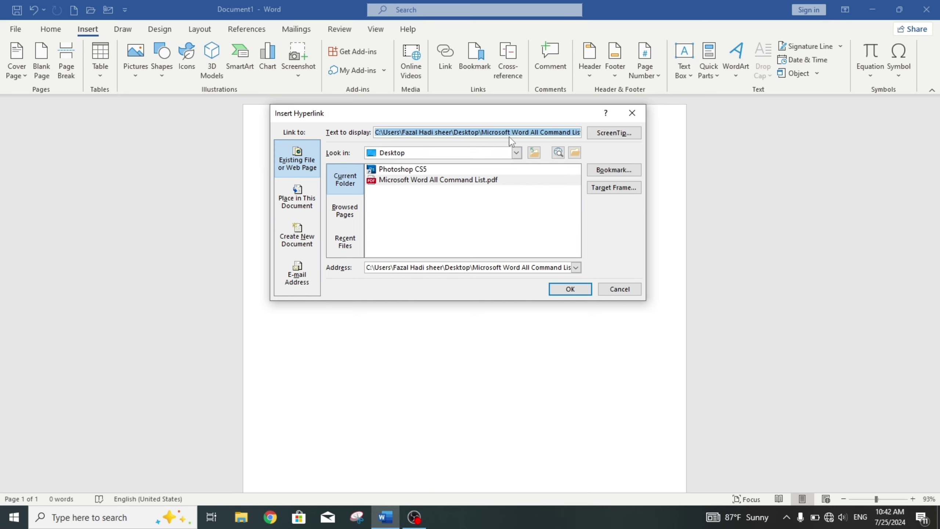
pyautogui.write('khan')
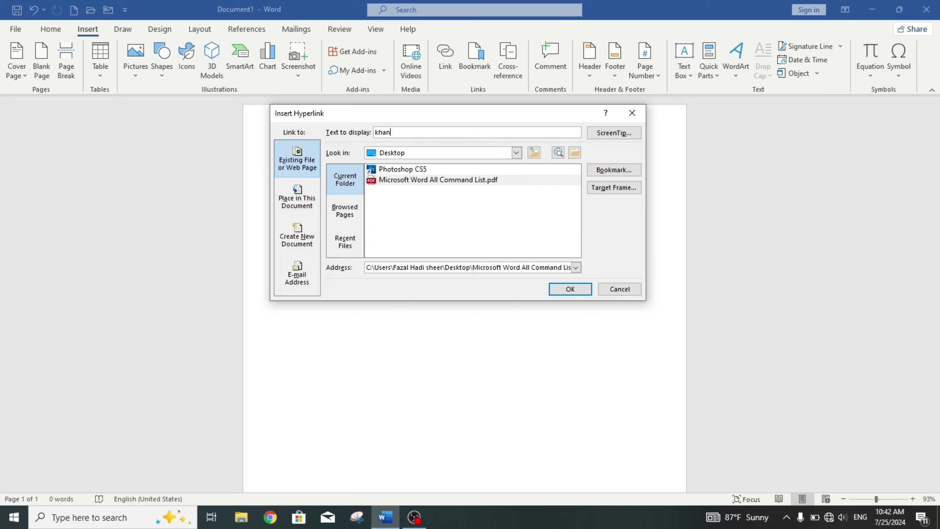
pyautogui.click(570, 289)
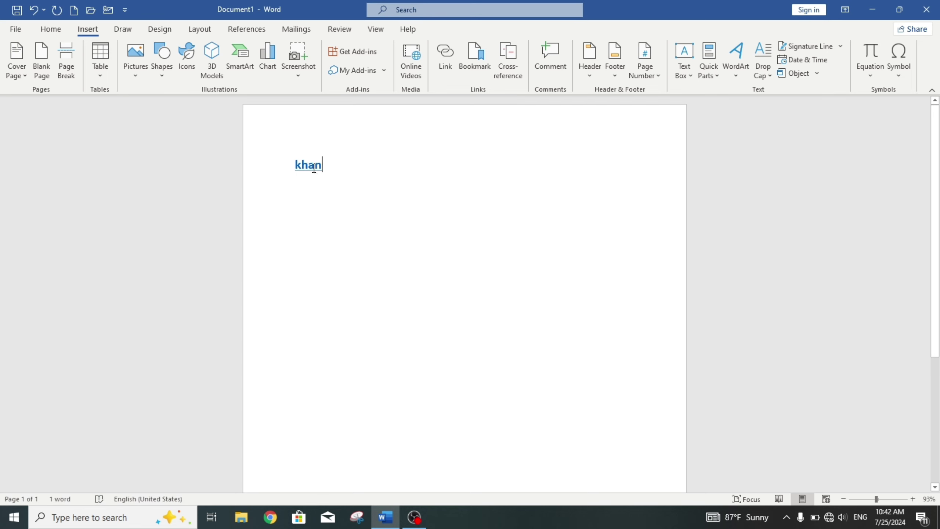
pyautogui.moveTo(308, 166)
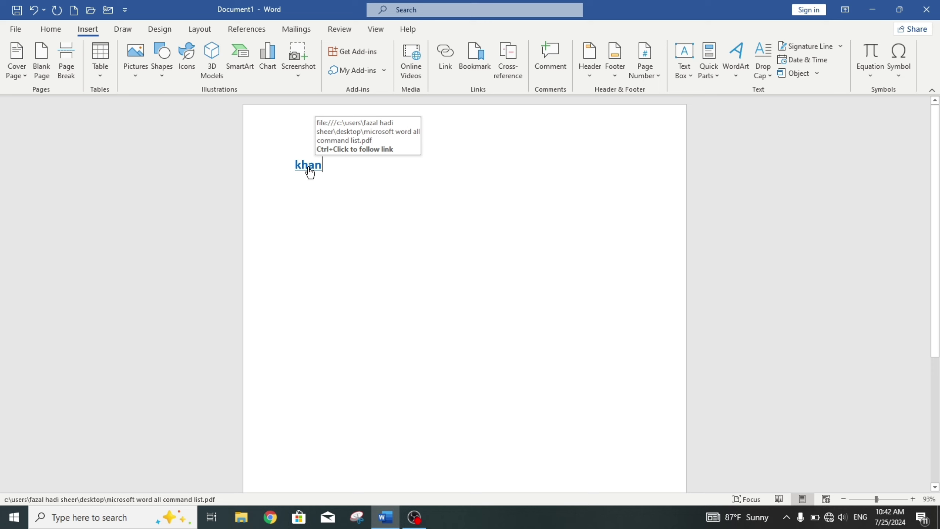
pyautogui.keyDown('ctrl'); pyautogui.click(310, 171); pyautogui.keyUp('ctrl')
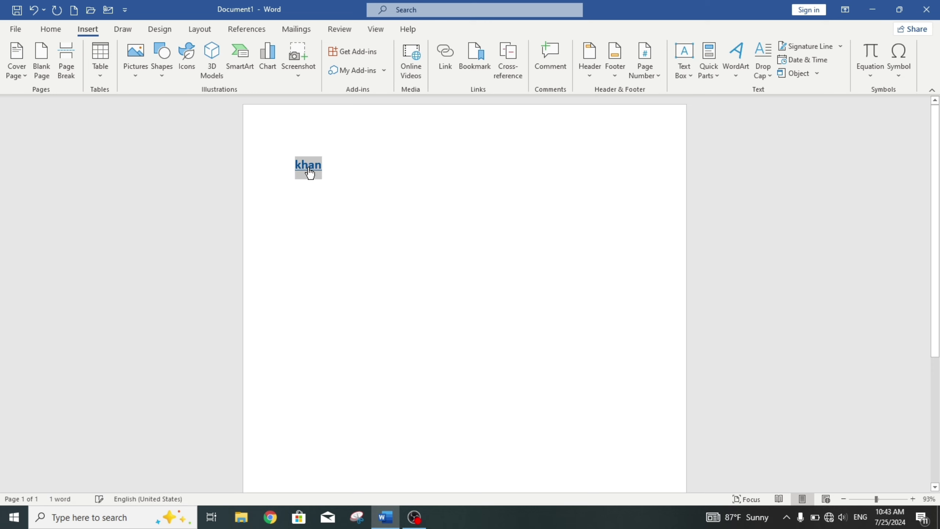
pyautogui.click(501, 308)
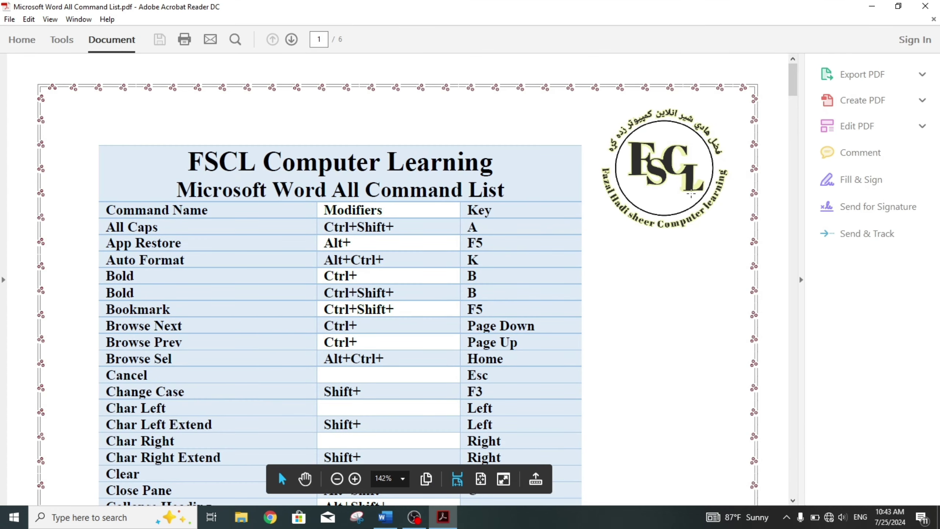
pyautogui.click(926, 6)
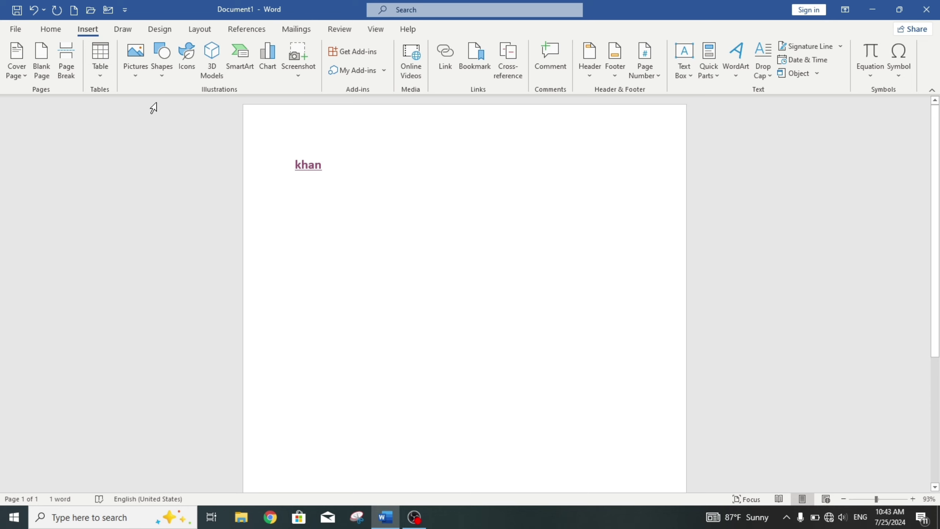
# Step: Turn off 'Use CTRL + Click to follow hyperlink' in Word's Advanced options
pyautogui.click(16, 30)
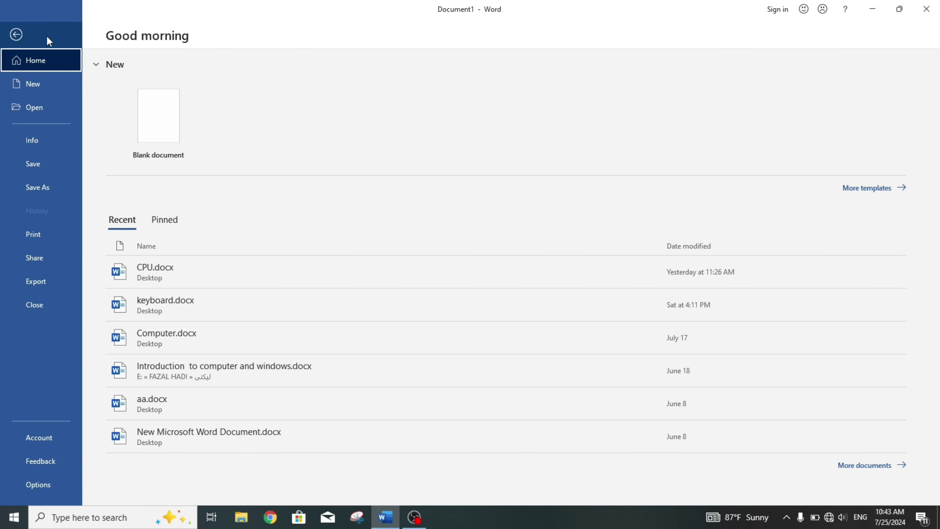
pyautogui.press('Escape')
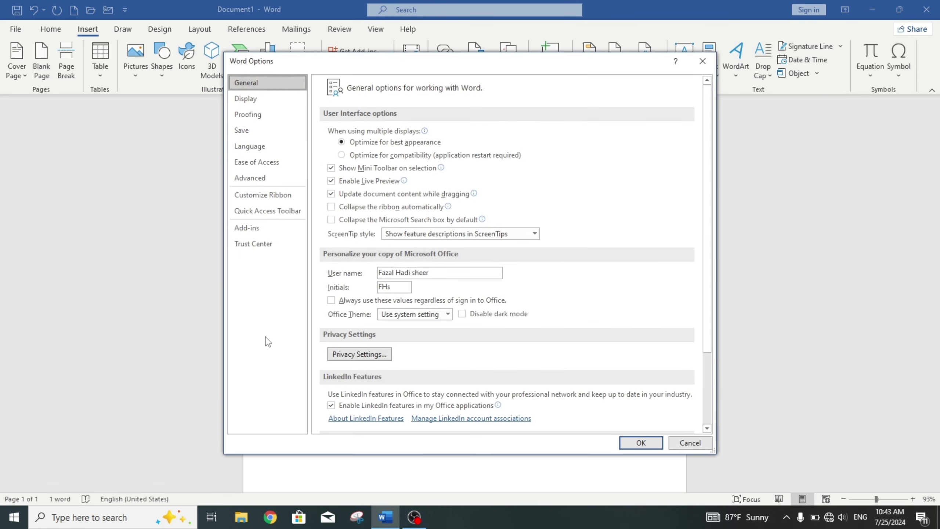
pyautogui.click(292, 178)
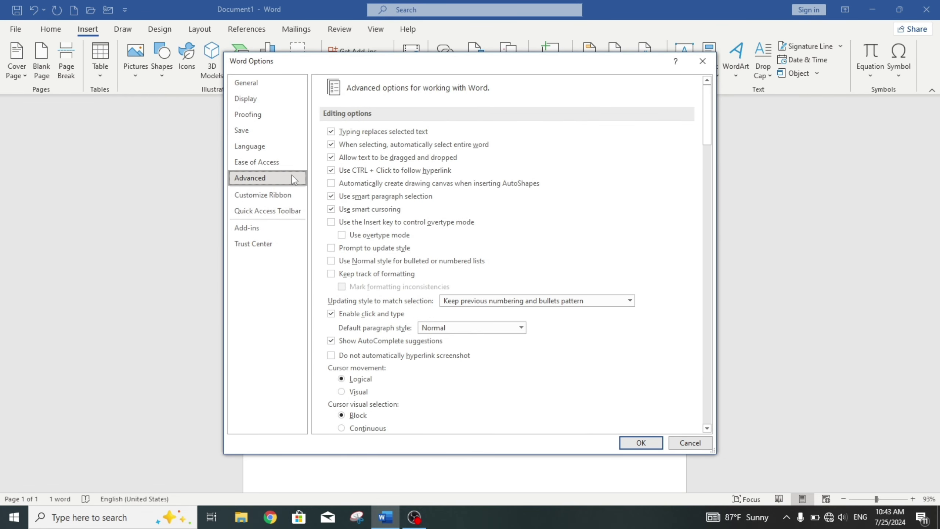
pyautogui.click(369, 177)
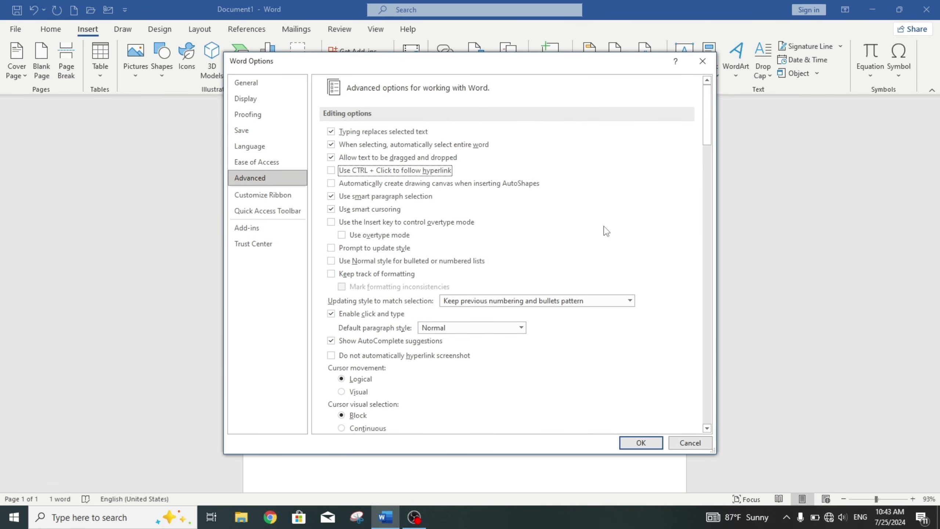
pyautogui.click(640, 441)
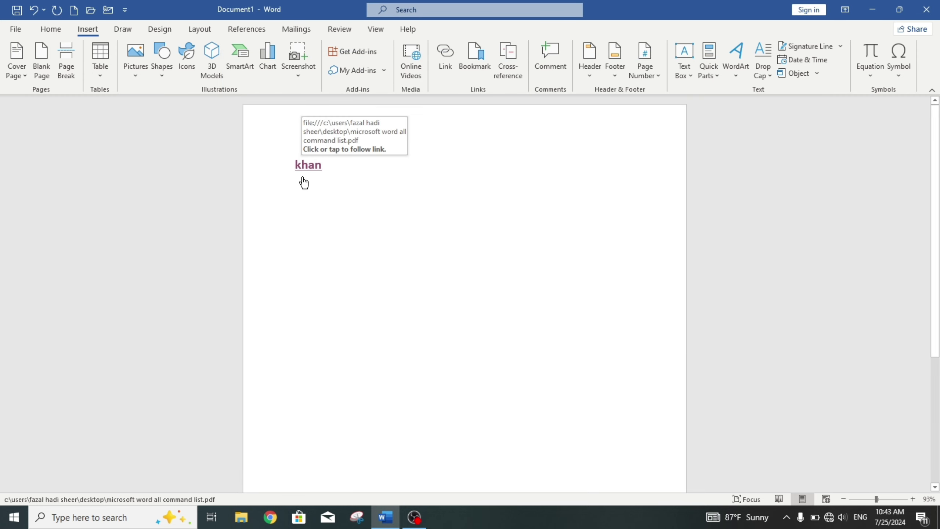
# Step: Test the link with a plain click, decline opening the file, and select the link text
pyautogui.click(303, 177)
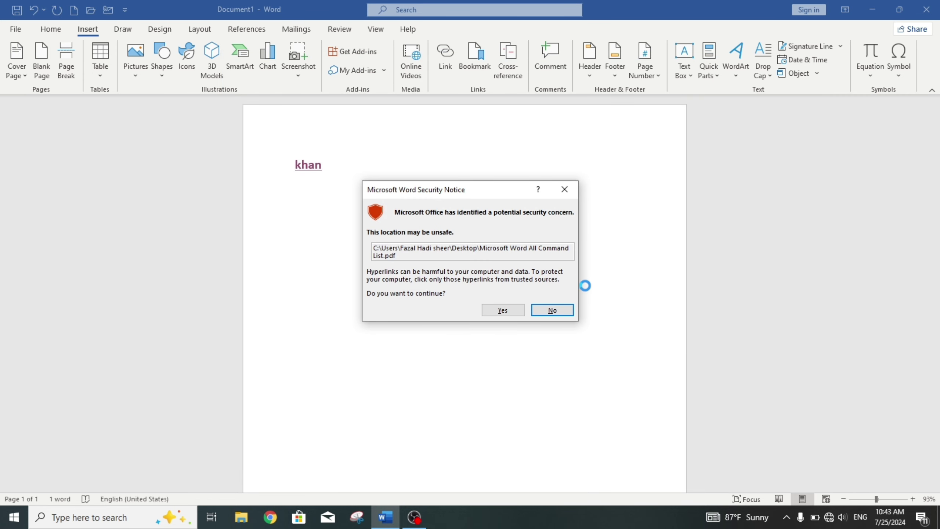
pyautogui.click(558, 310)
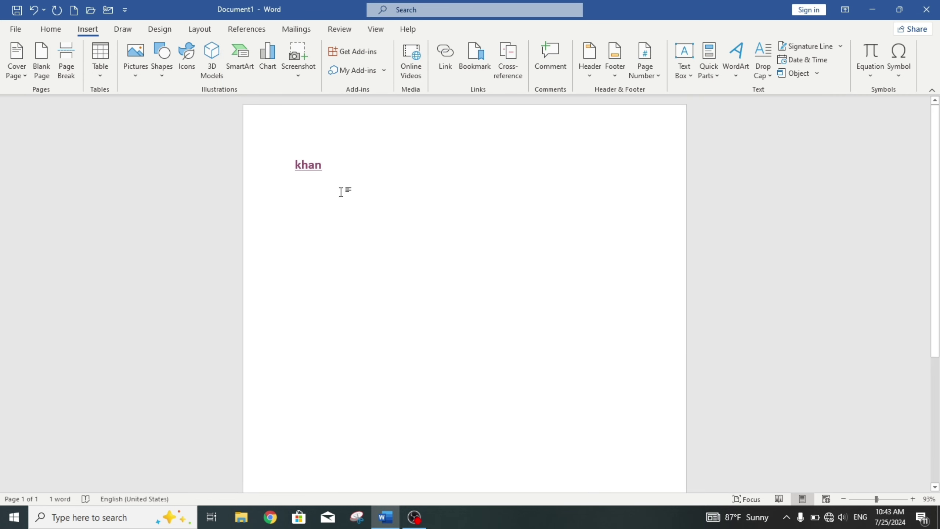
pyautogui.click(245, 168)
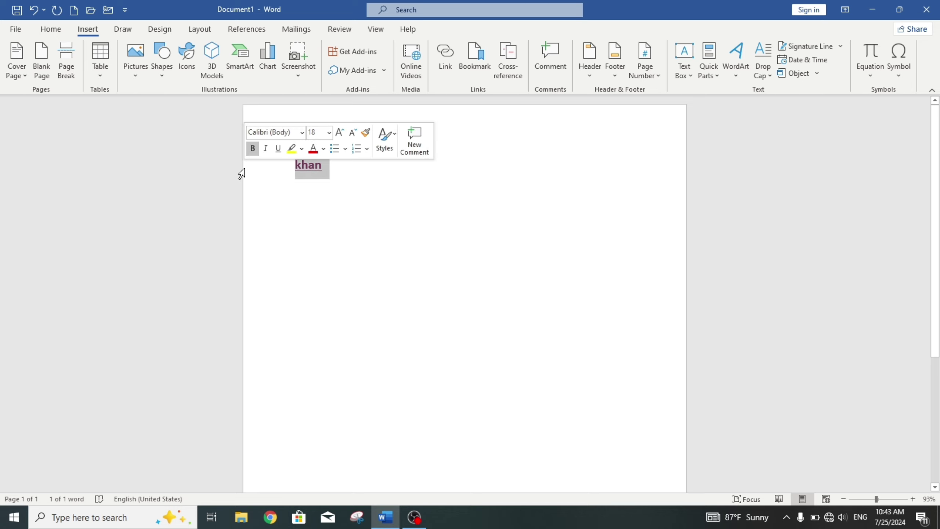
# Step: Replace the link with sample text generated by =rand(23)
pyautogui.press('BackSpace')
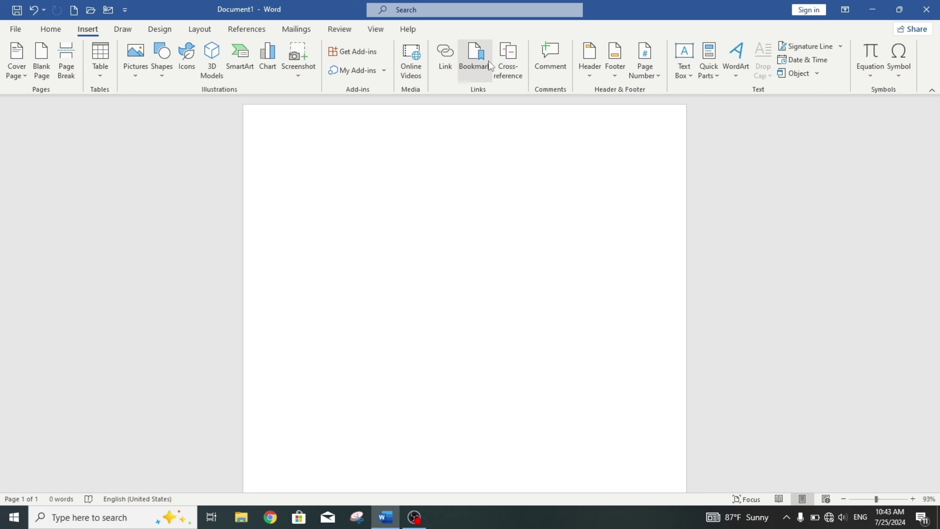
pyautogui.write('=ra')
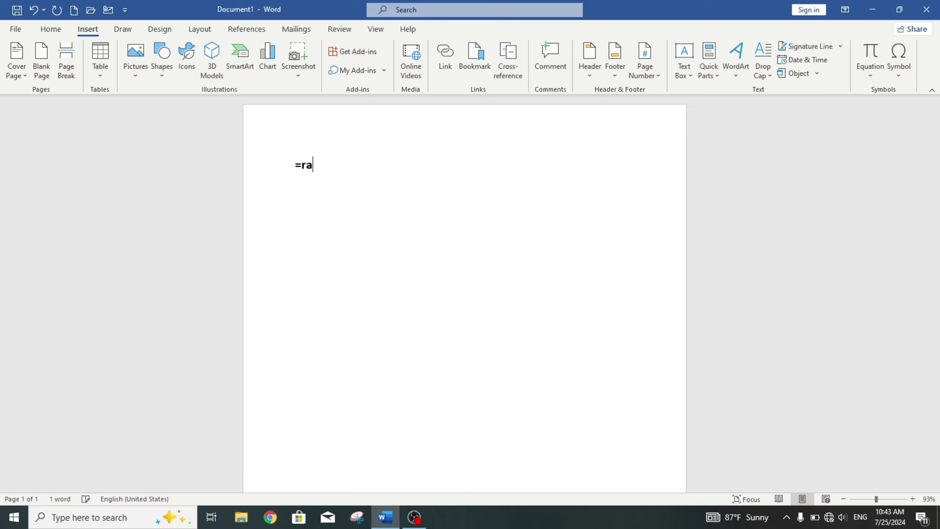
pyautogui.write('nd(23')
pyautogui.write(')')
pyautogui.press('Return')
# Step: Justify all paragraphs of the document and place the cursor after 'document.'
pyautogui.hotkey('ctrl', 'a')
pyautogui.hotkey('ctrl', 'j')
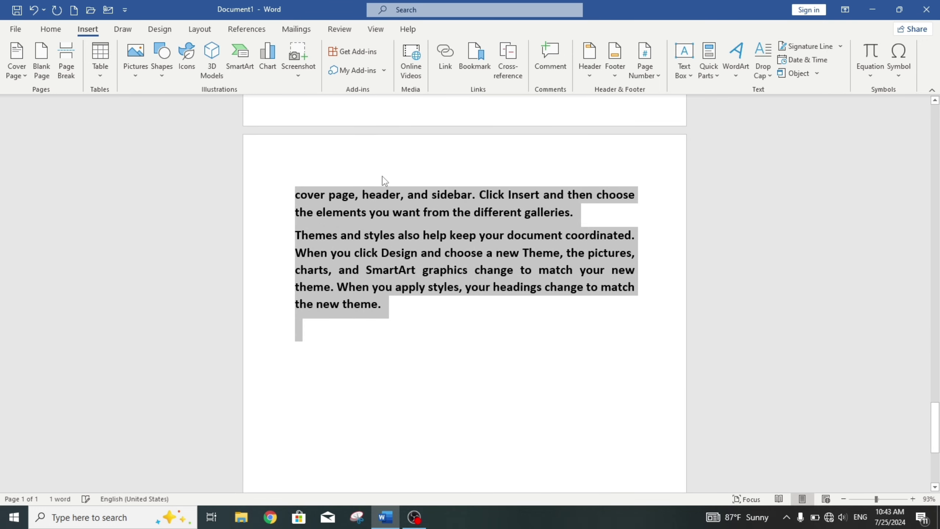
pyautogui.moveTo(936, 433); pyautogui.dragTo(939, 135)
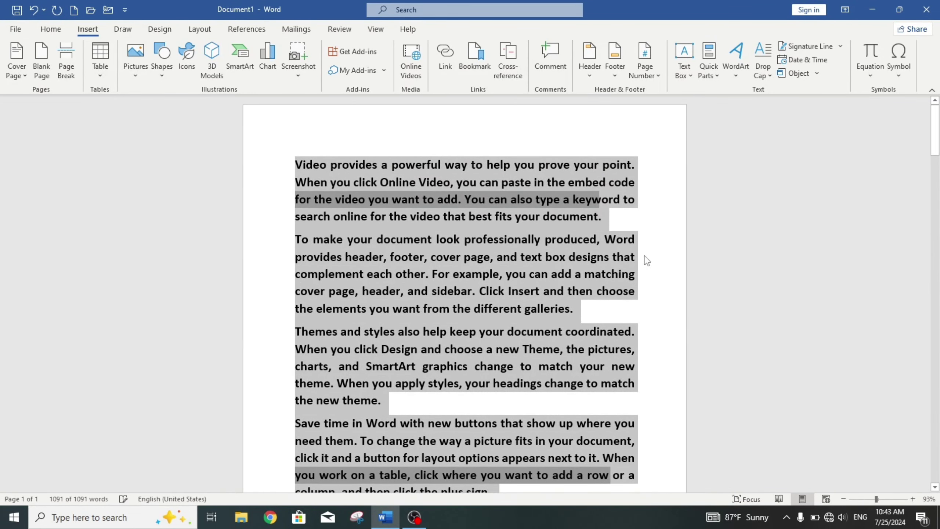
pyautogui.click(599, 218)
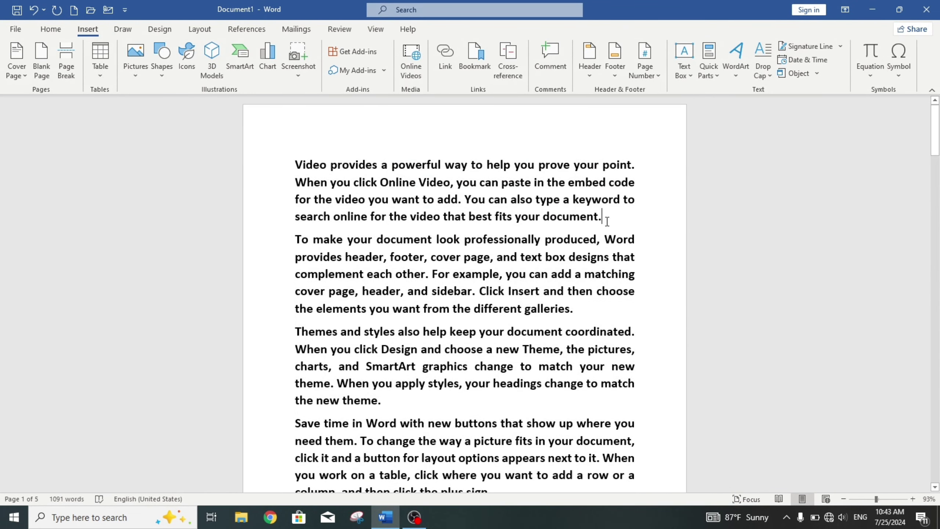
# Step: Bookmark the word 'document.' ending the first paragraph as 'fisrt'
pyautogui.doubleClick(574, 218)
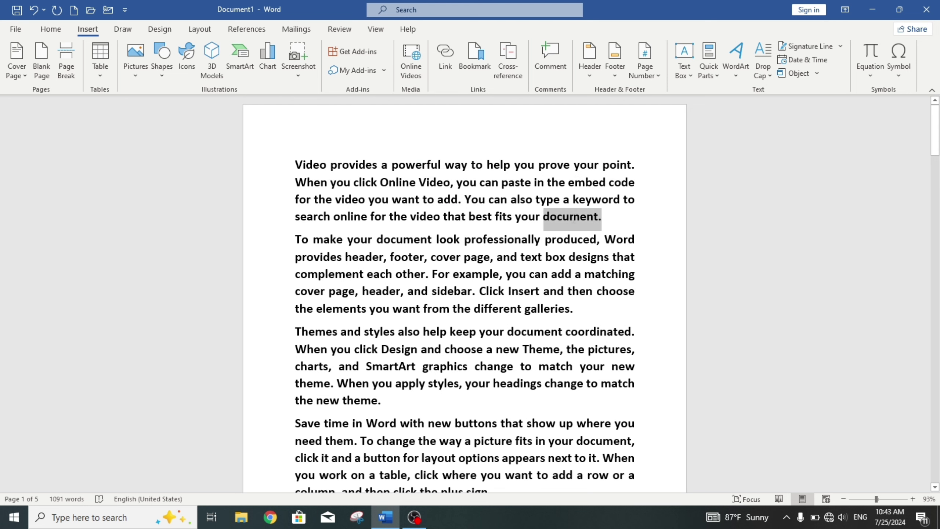
pyautogui.click(478, 52)
pyautogui.write('fisrt')
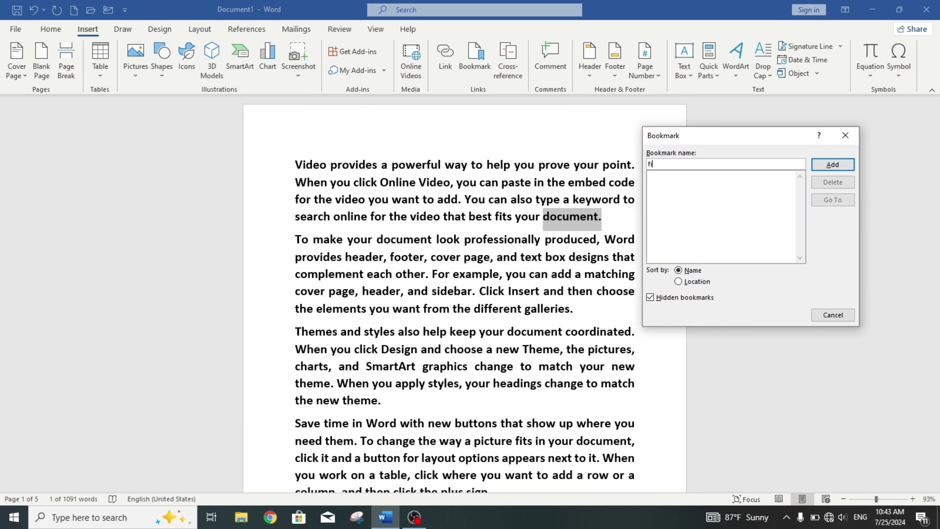
pyautogui.click(816, 164)
pyautogui.click(578, 349)
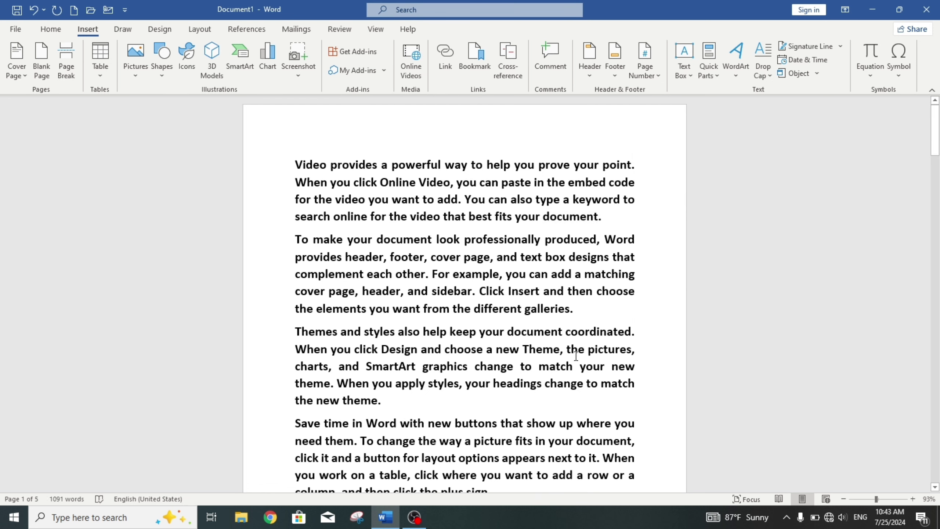
# Step: Go to the fisrt bookmark, close the Bookmark list, and select 'headings' in paragraph three
pyautogui.click(480, 54)
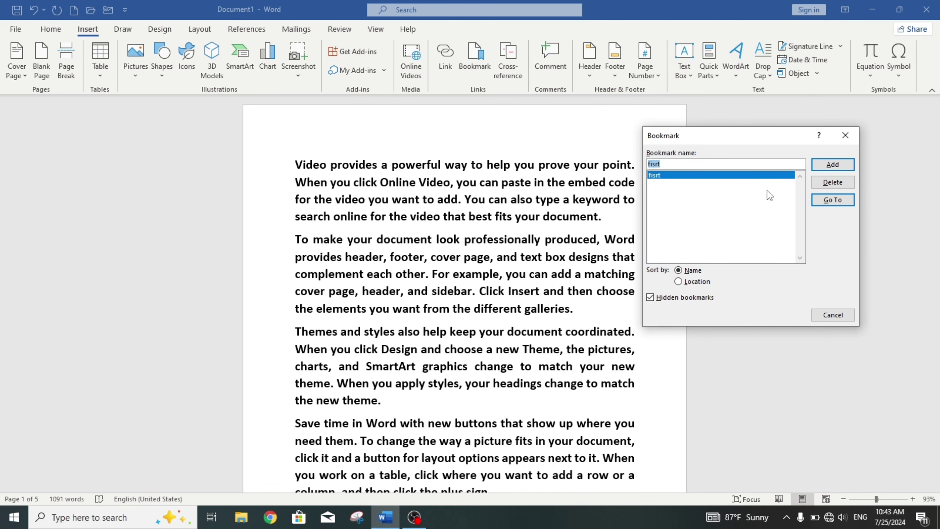
pyautogui.click(835, 201)
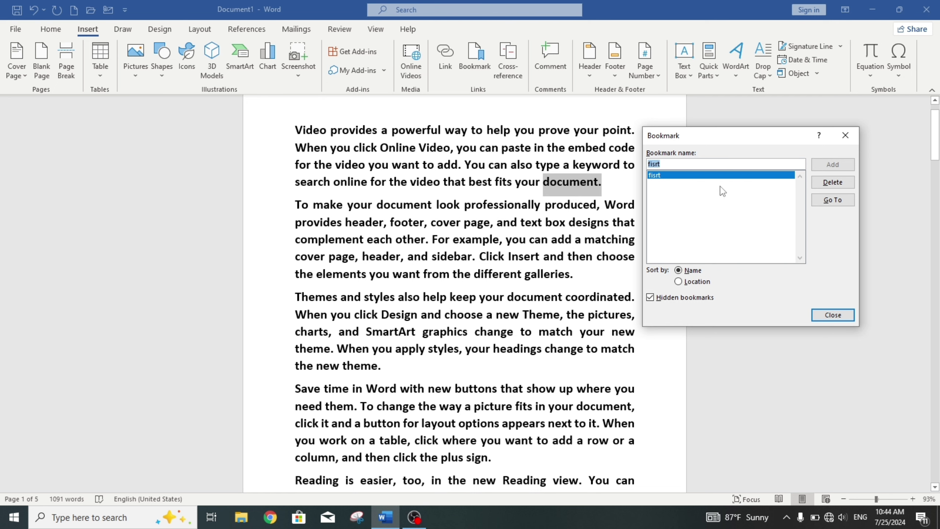
pyautogui.click(845, 135)
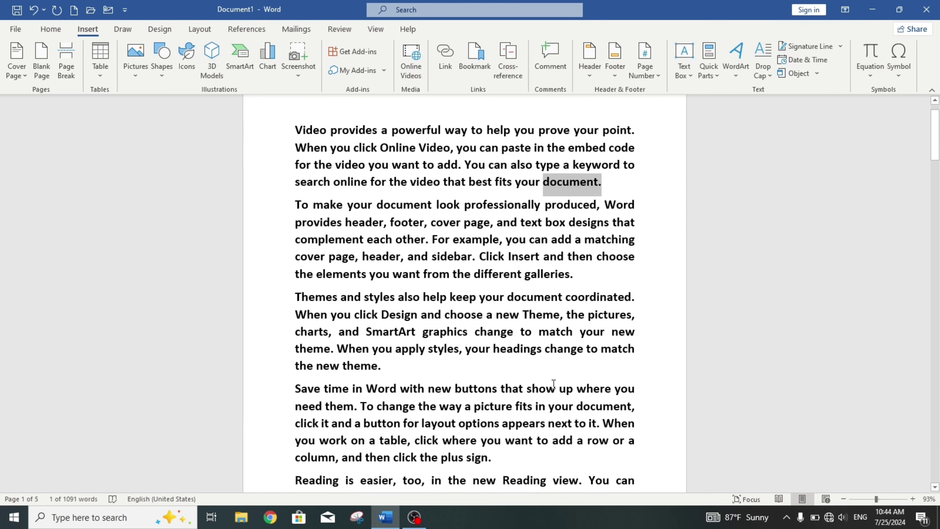
pyautogui.moveTo(543, 350); pyautogui.dragTo(493, 350)
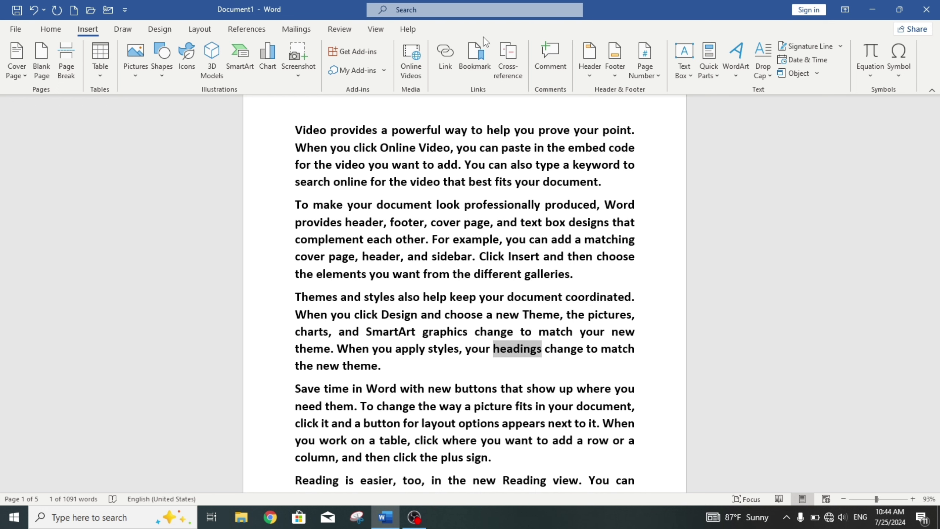
# Step: Bookmark the word 'headings' as 'second', then reopen the Bookmark list and go to it
pyautogui.click(475, 55)
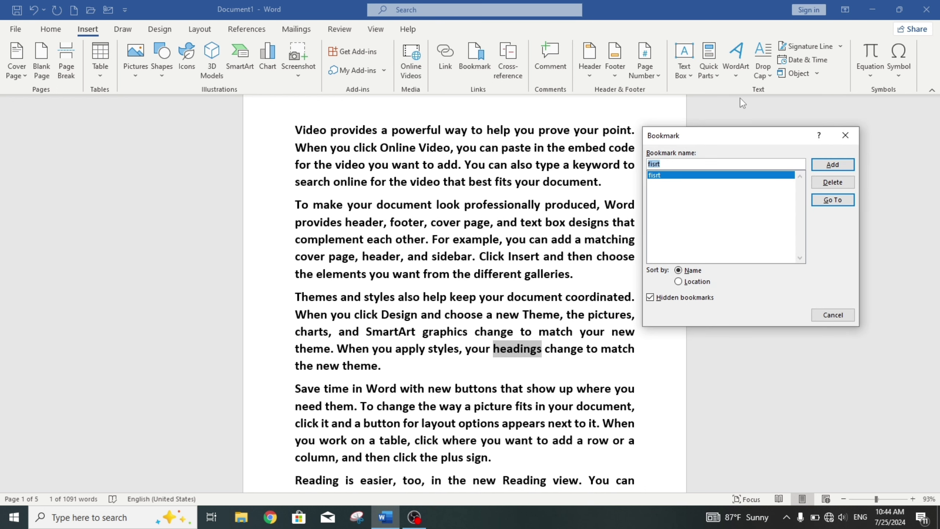
pyautogui.moveTo(700, 163); pyautogui.dragTo(645, 164)
pyautogui.write('second')
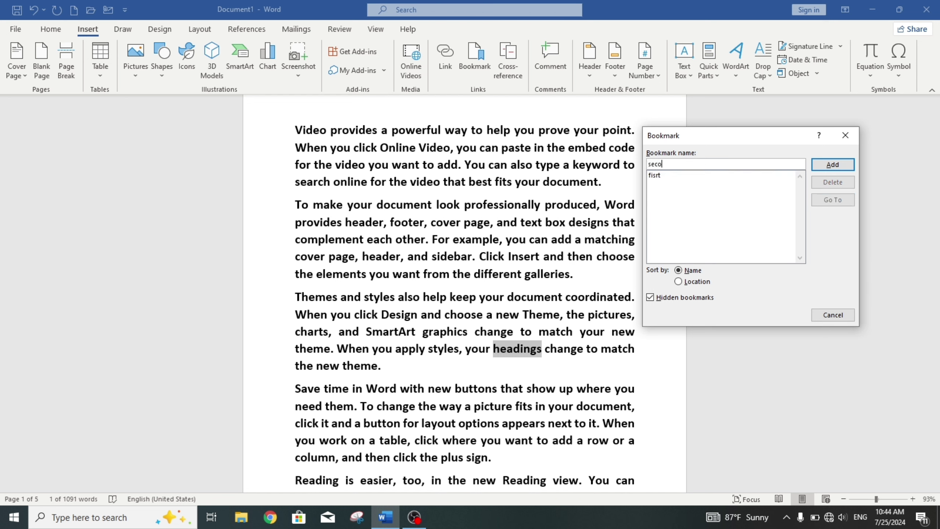
pyautogui.click(832, 164)
pyautogui.click(499, 398)
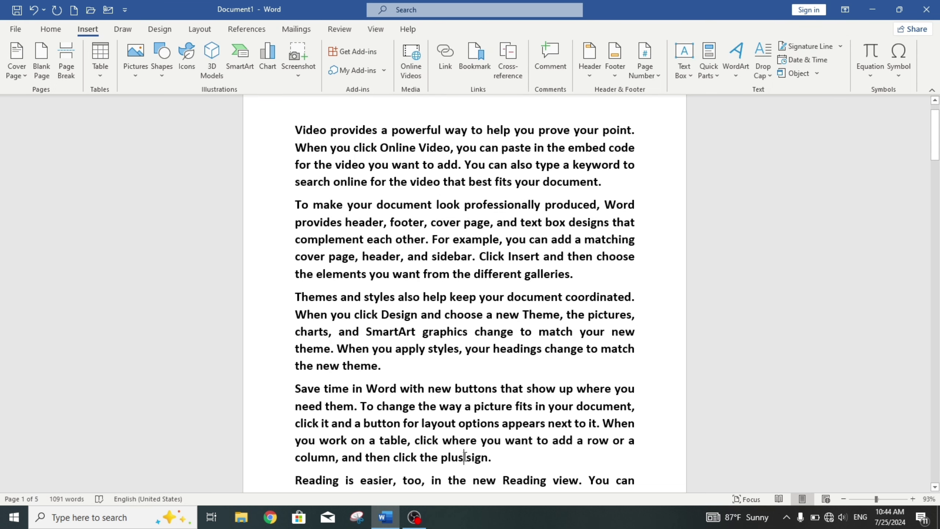
pyautogui.click(475, 55)
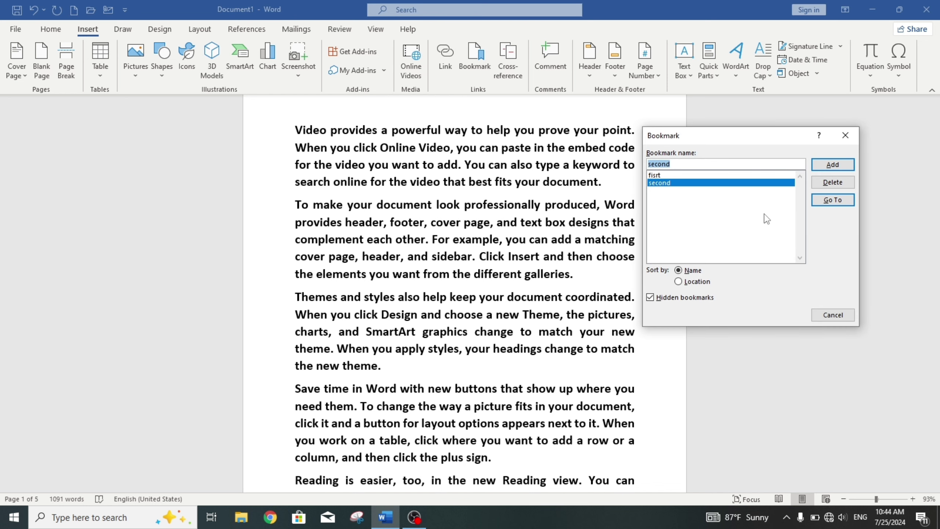
pyautogui.click(834, 199)
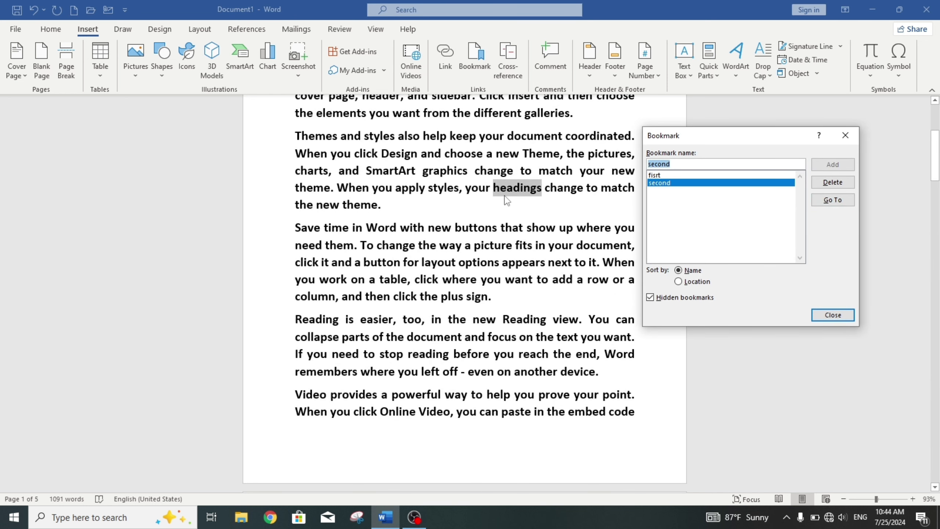
# Step: Go to the fisrt bookmark, uncheck Hidden bookmarks, and delete fisrt, leaving only second
pyautogui.click(655, 176)
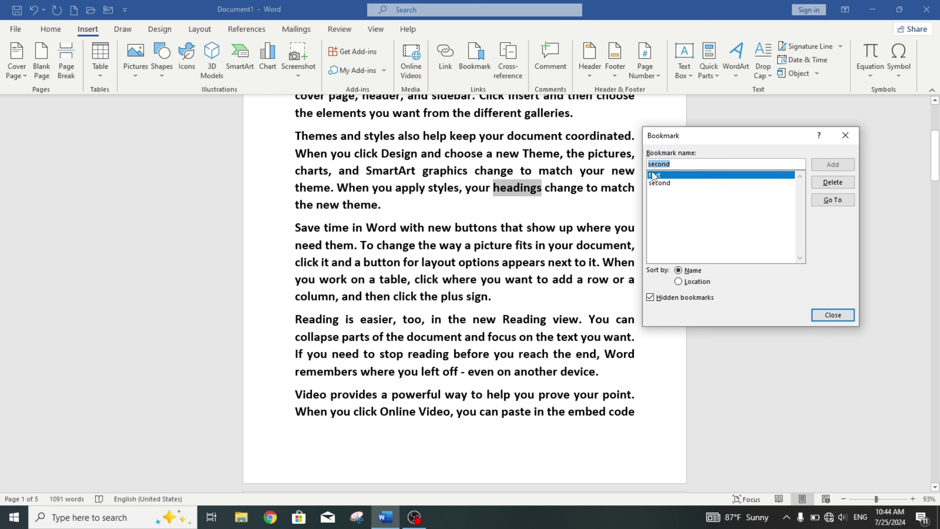
pyautogui.click(833, 199)
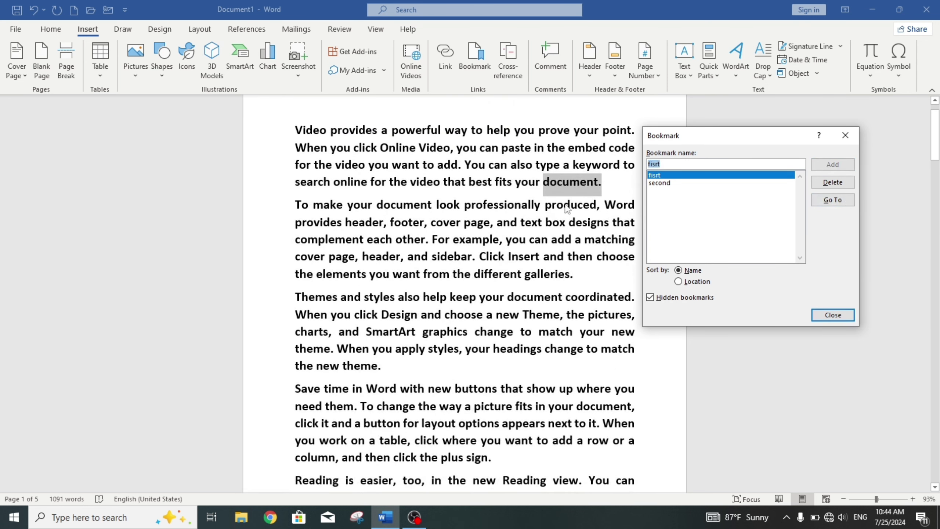
pyautogui.click(679, 297)
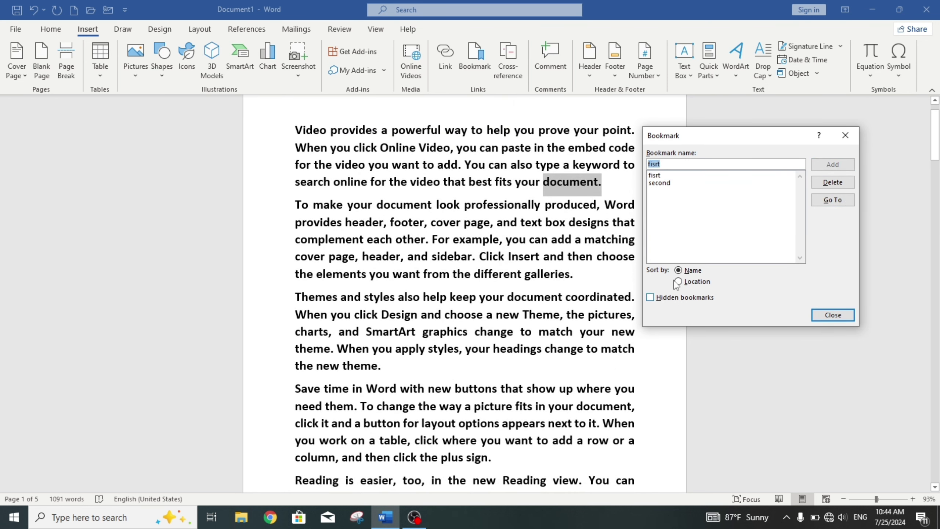
pyautogui.click(675, 177)
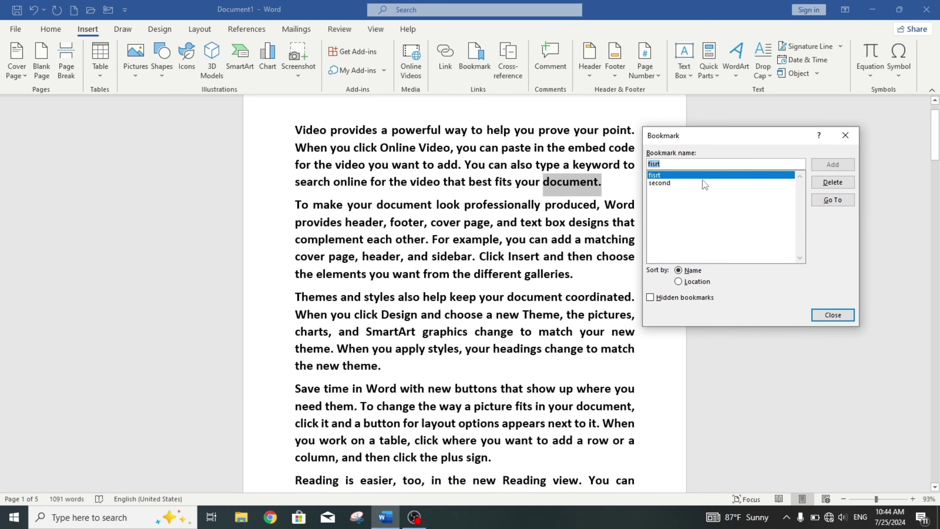
pyautogui.click(833, 200)
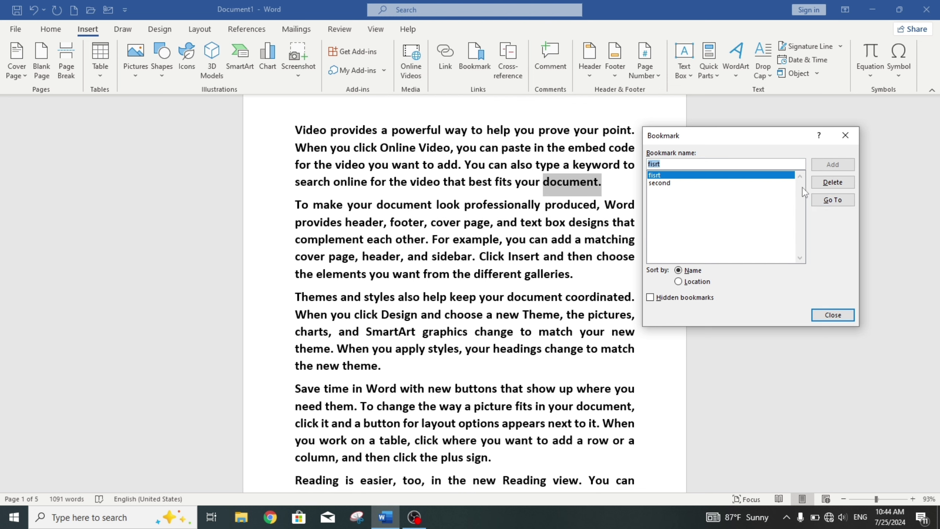
pyautogui.click(816, 182)
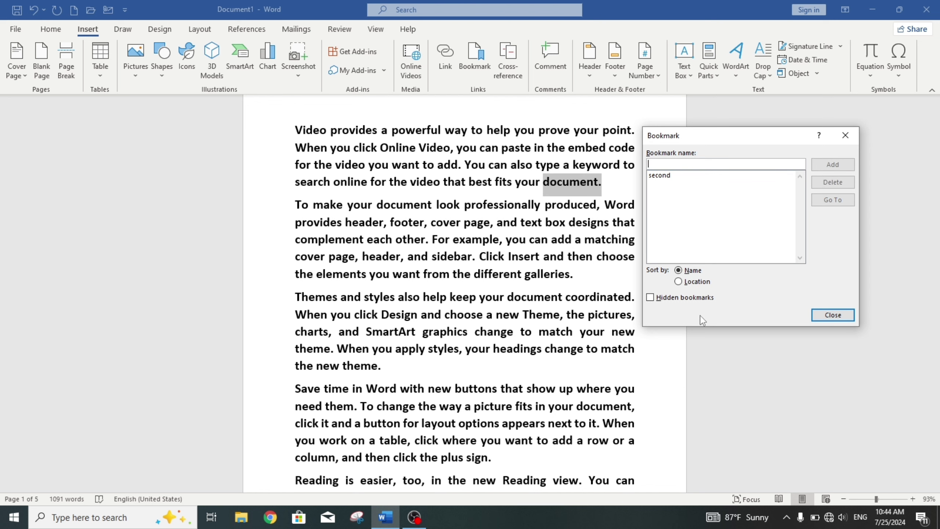
pyautogui.click(817, 318)
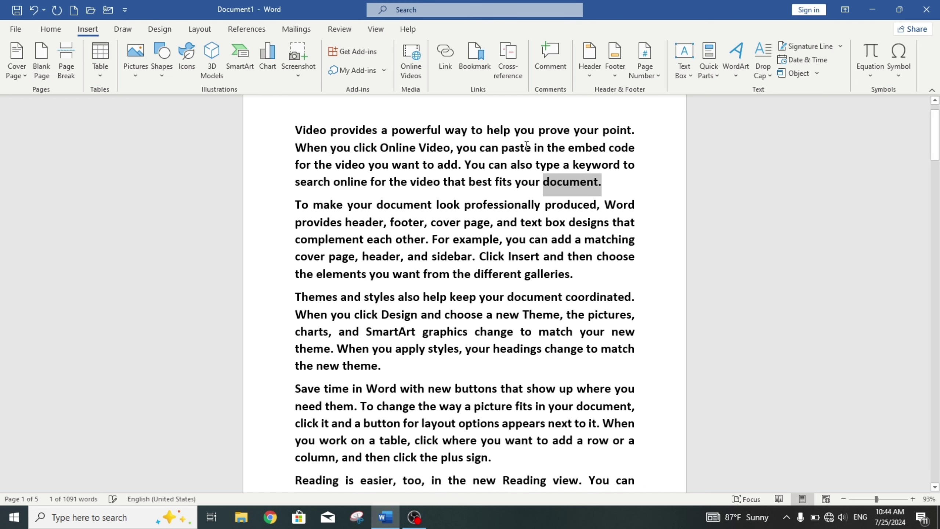
# Step: Add an empty line after the paragraph ending in 'galleries.'
pyautogui.click(577, 269)
pyautogui.press('Return')
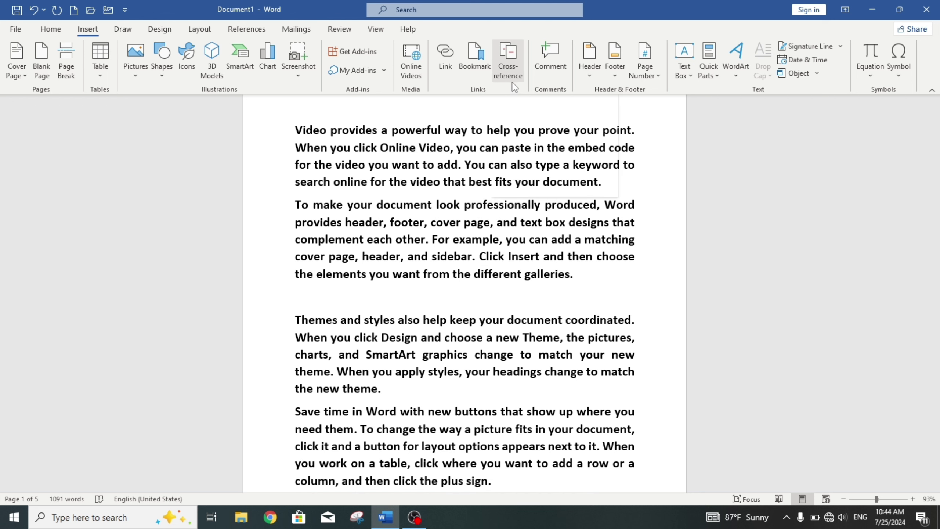
pyautogui.moveTo(621, 273); pyautogui.dragTo(357, 200)
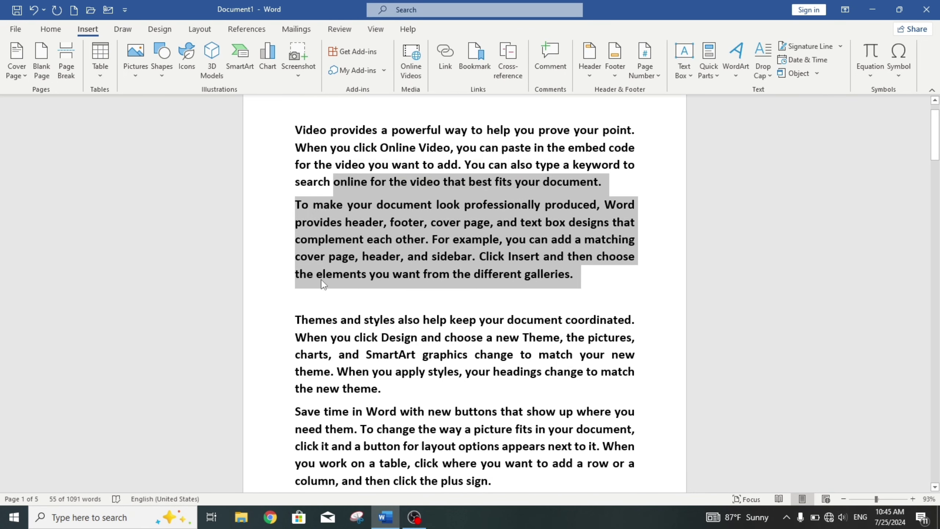
pyautogui.click(315, 299)
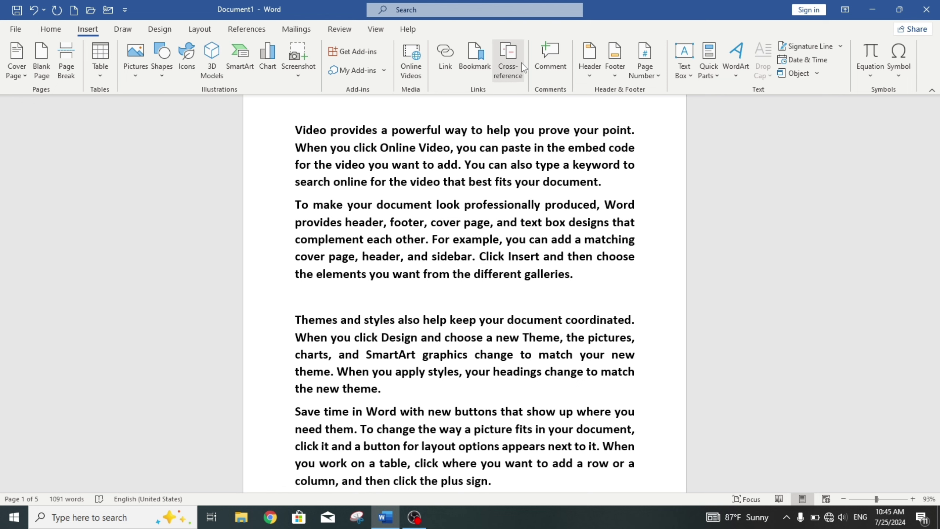
# Step: Insert a Bookmark cross-reference to 'second', which reads 'headings'
pyautogui.click(510, 61)
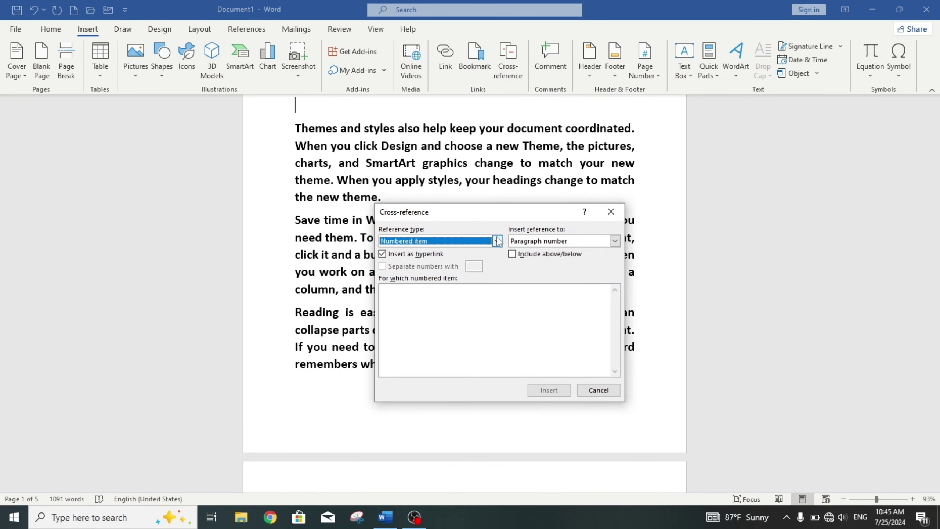
pyautogui.click(498, 241)
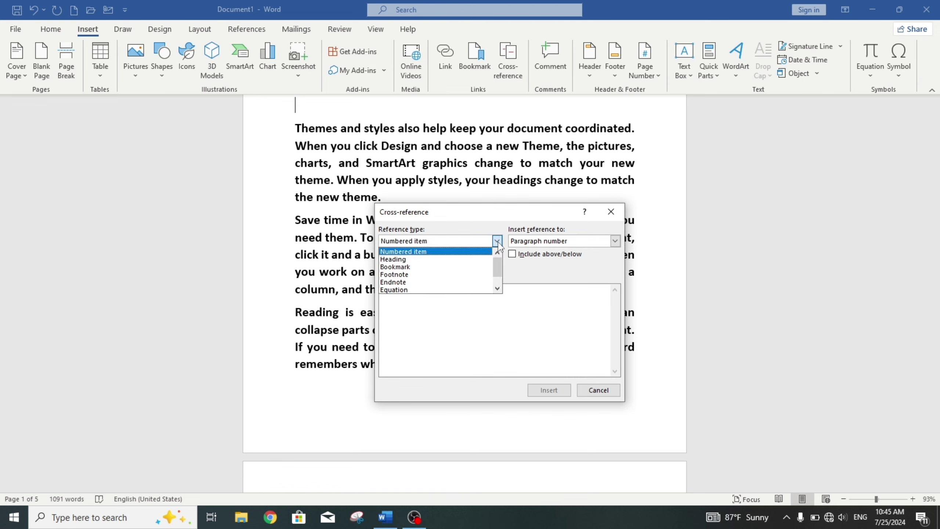
pyautogui.click(455, 267)
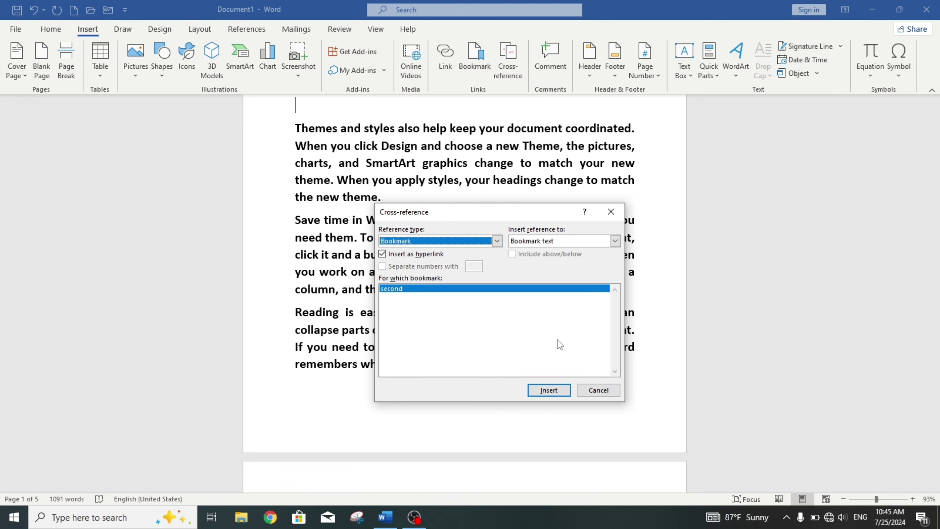
pyautogui.click(549, 390)
pyautogui.click(598, 390)
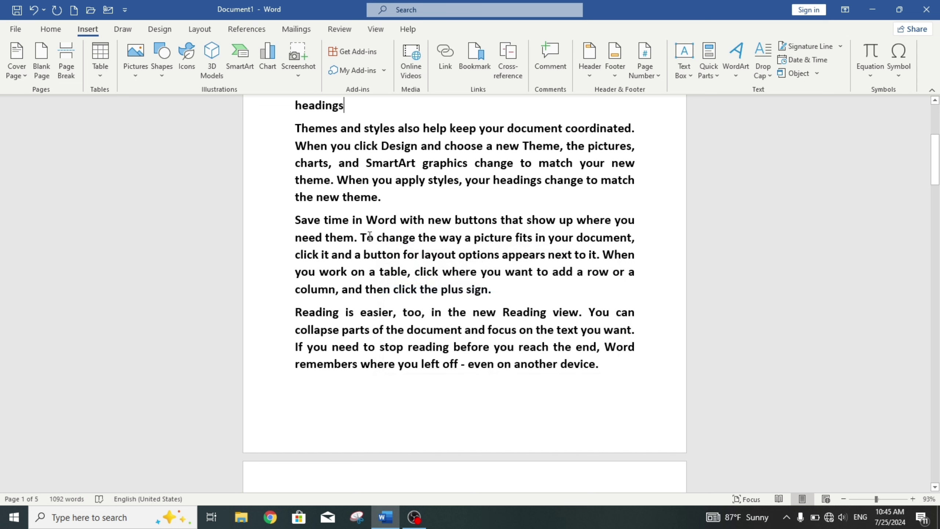
pyautogui.doubleClick(344, 107)
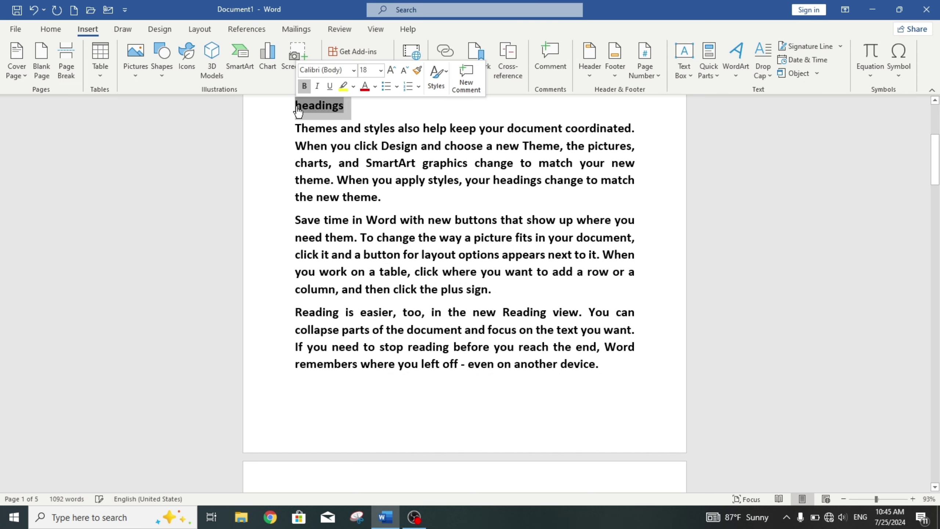
pyautogui.keyDown('ctrl'); pyautogui.click(310, 111); pyautogui.keyUp('ctrl')
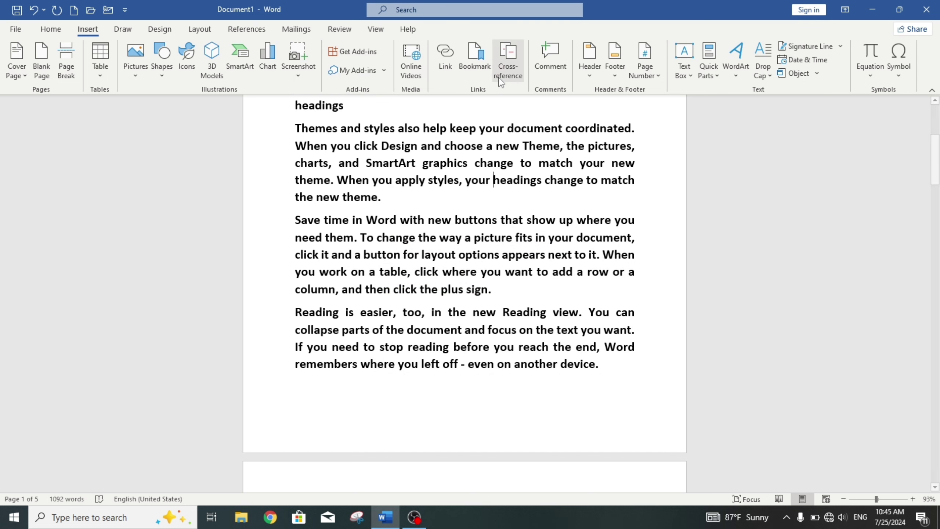
pyautogui.click(476, 70)
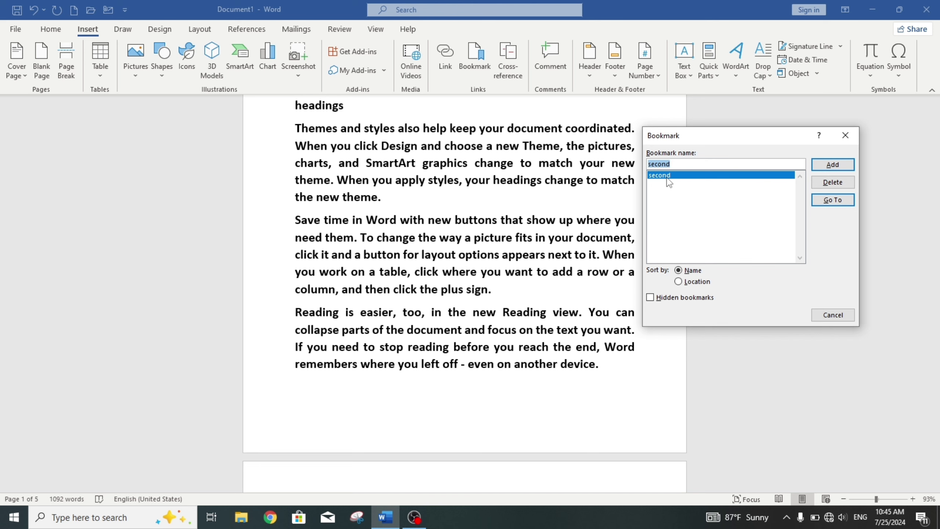
pyautogui.click(674, 299)
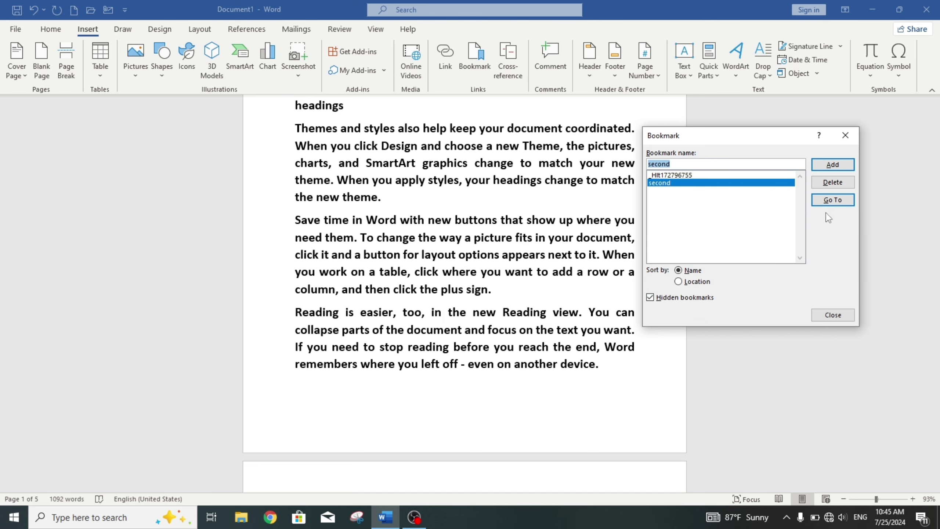
pyautogui.click(840, 202)
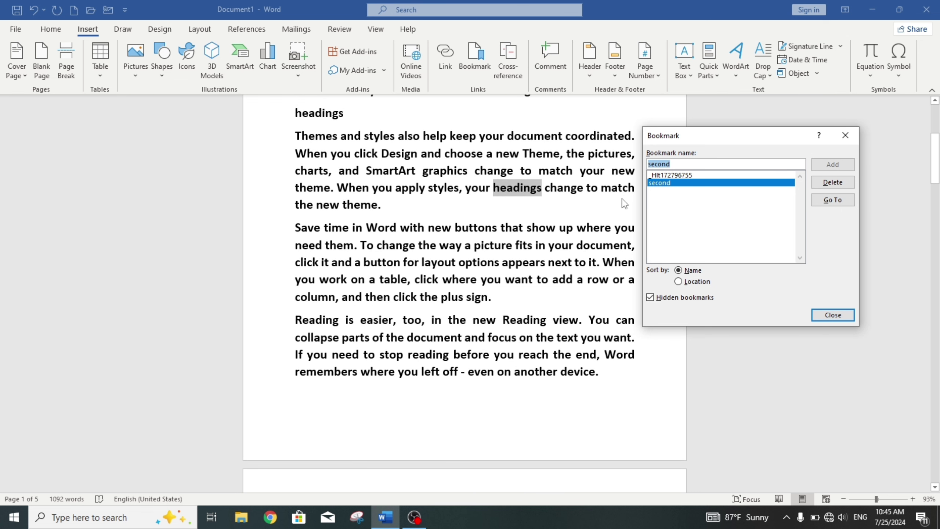
pyautogui.click(654, 176)
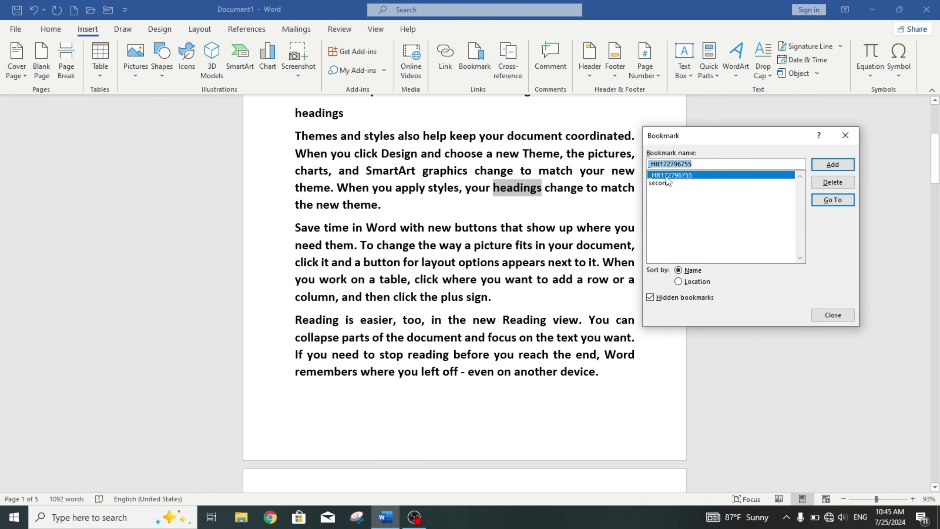
pyautogui.click(694, 184)
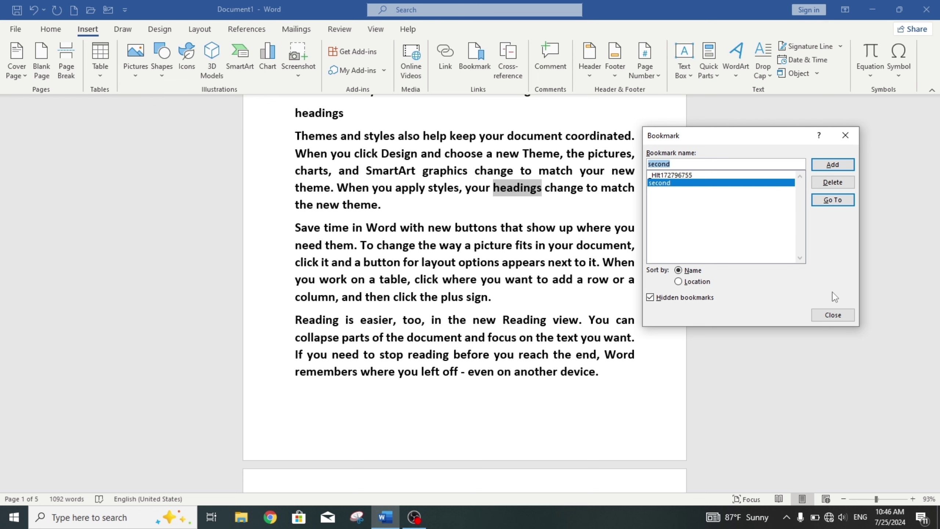
pyautogui.click(833, 316)
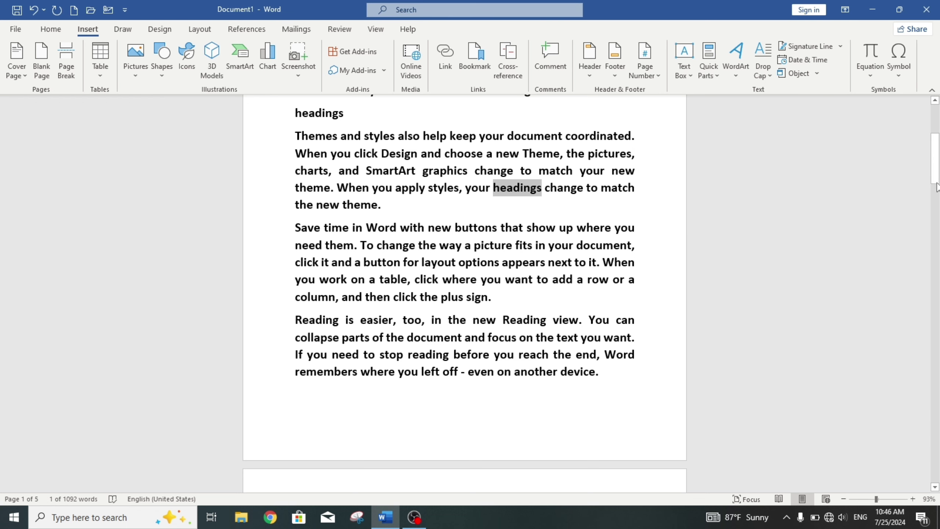
pyautogui.moveTo(936, 141); pyautogui.dragTo(936, 100)
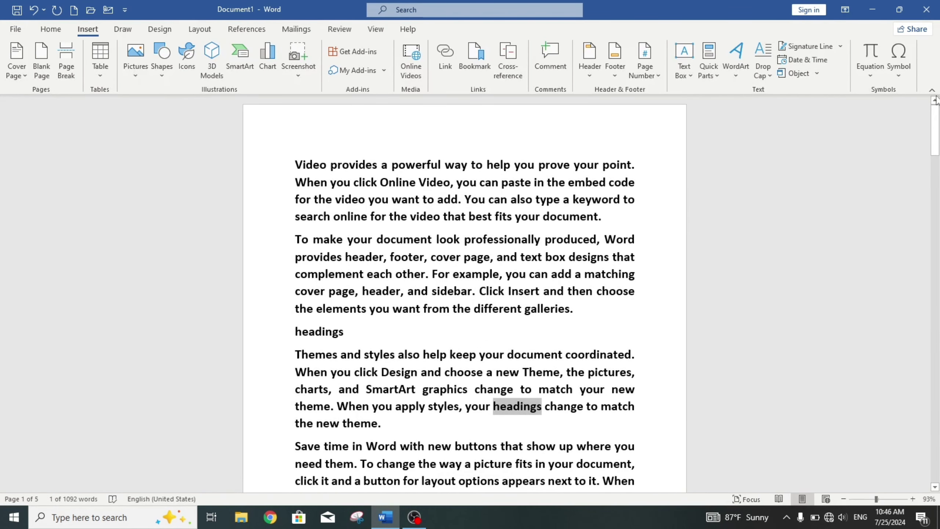
pyautogui.click(586, 181)
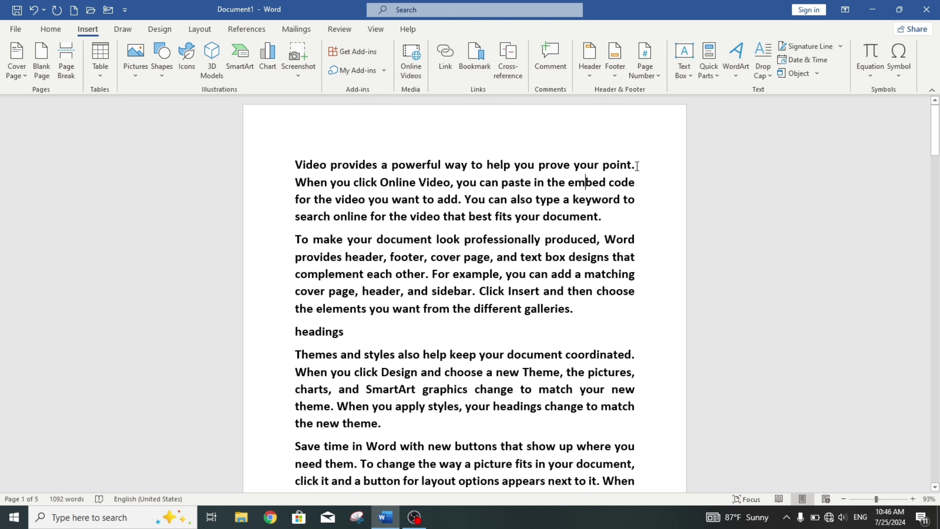
pyautogui.moveTo(637, 166); pyautogui.dragTo(603, 166)
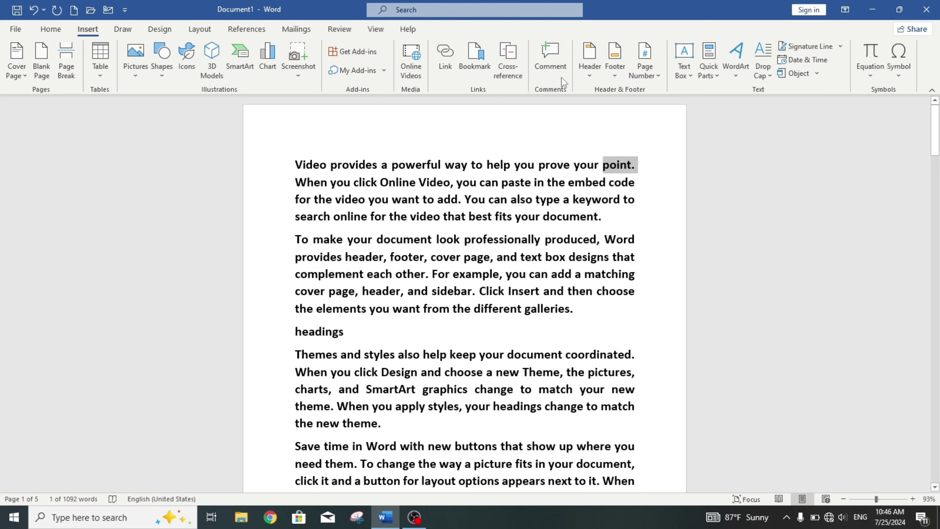
pyautogui.click(542, 44)
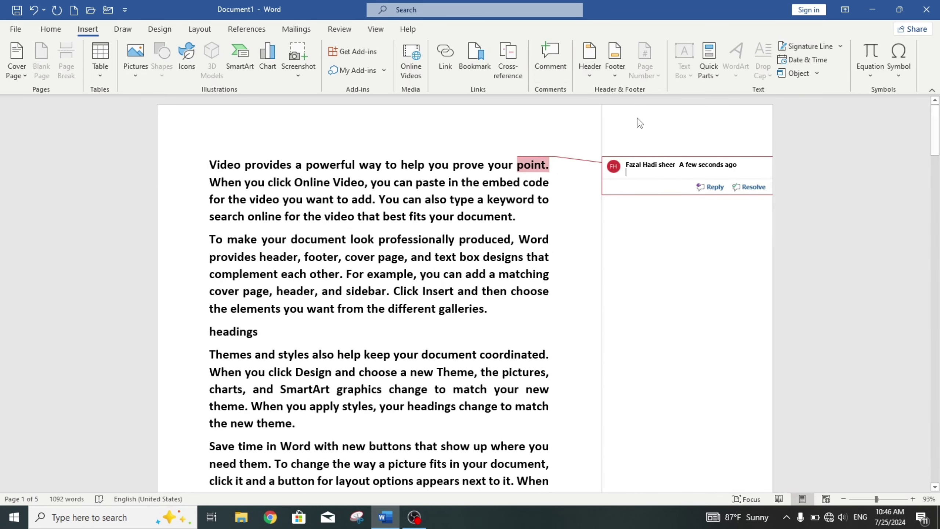
pyautogui.write('sdfad')
pyautogui.moveTo(550, 200); pyautogui.dragTo(487, 200)
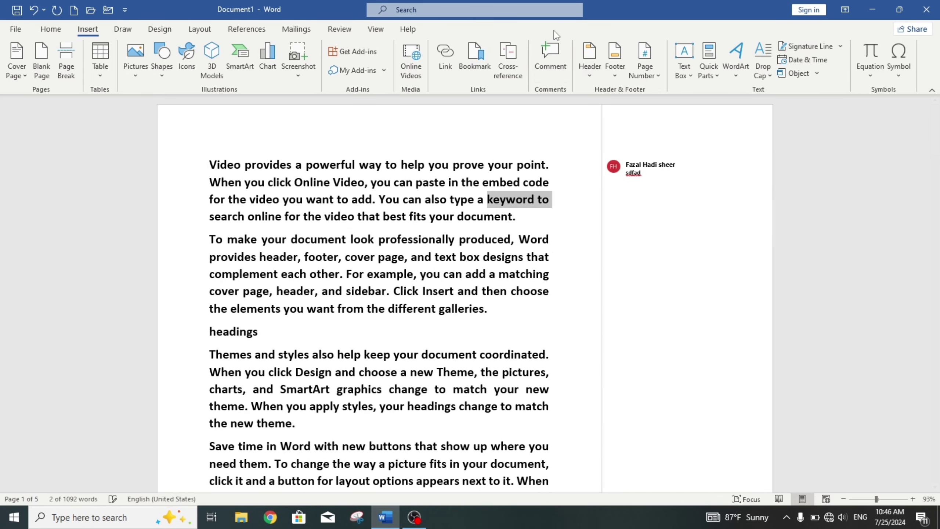
pyautogui.click(550, 55)
pyautogui.write('atsdx')
pyautogui.moveTo(687, 209)
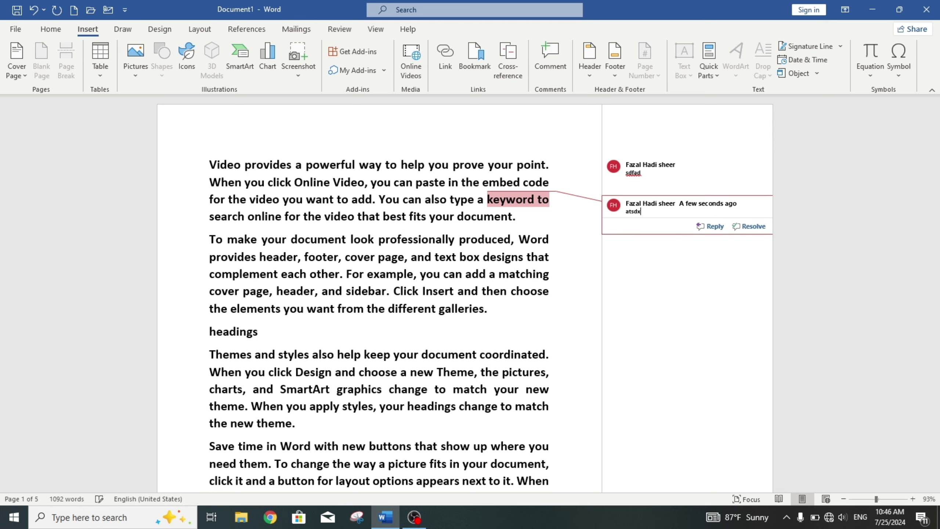
pyautogui.click(565, 256)
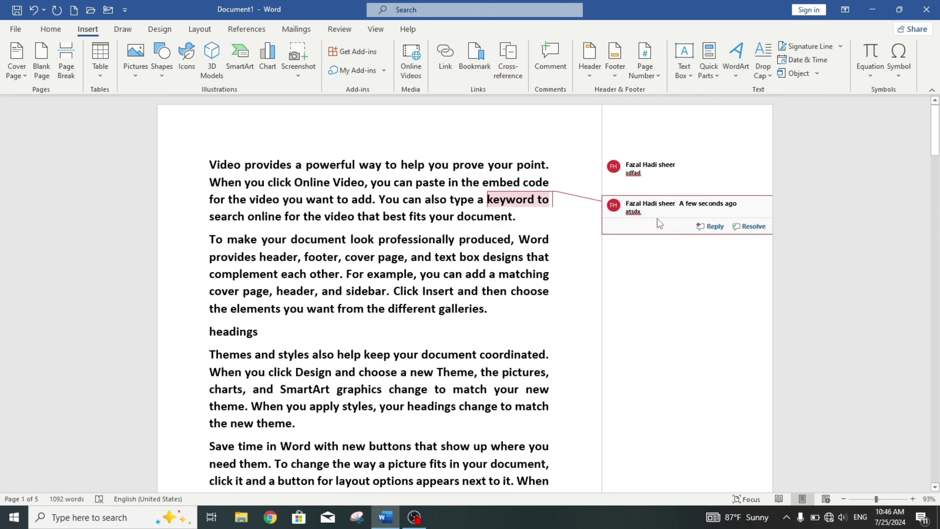
pyautogui.moveTo(650, 169)
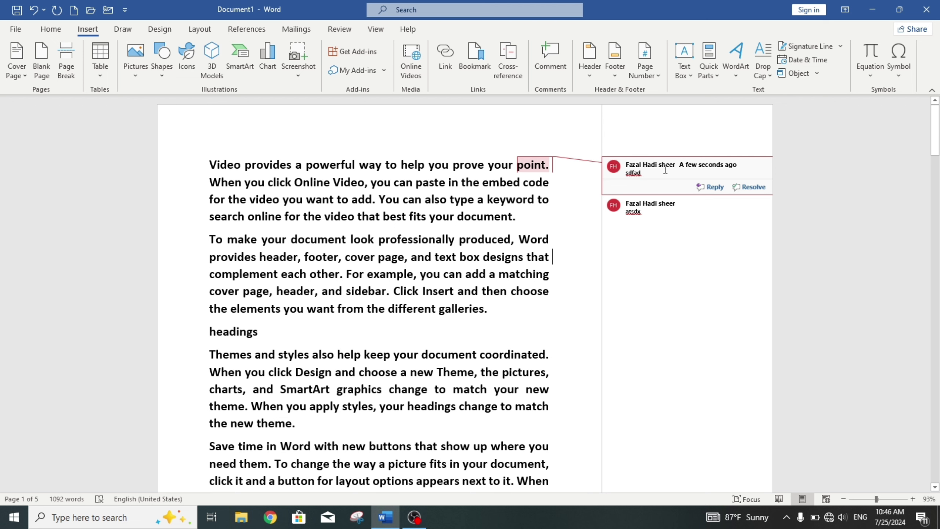
pyautogui.rightClick(665, 170)
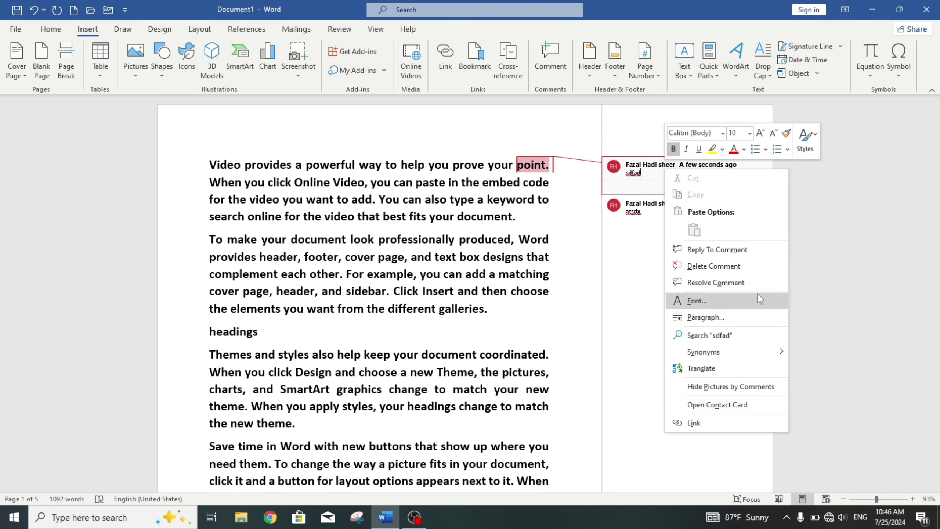
pyautogui.click(714, 265)
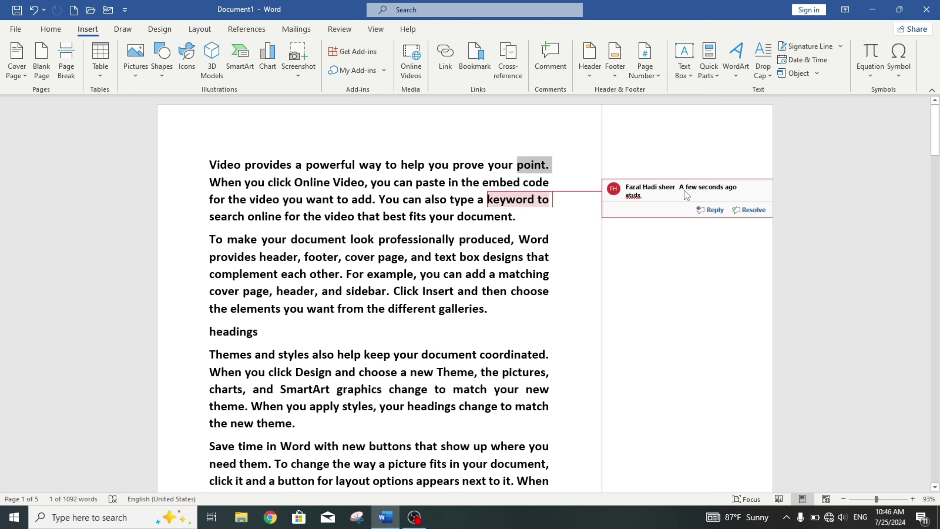
pyautogui.rightClick(684, 191)
pyautogui.click(727, 287)
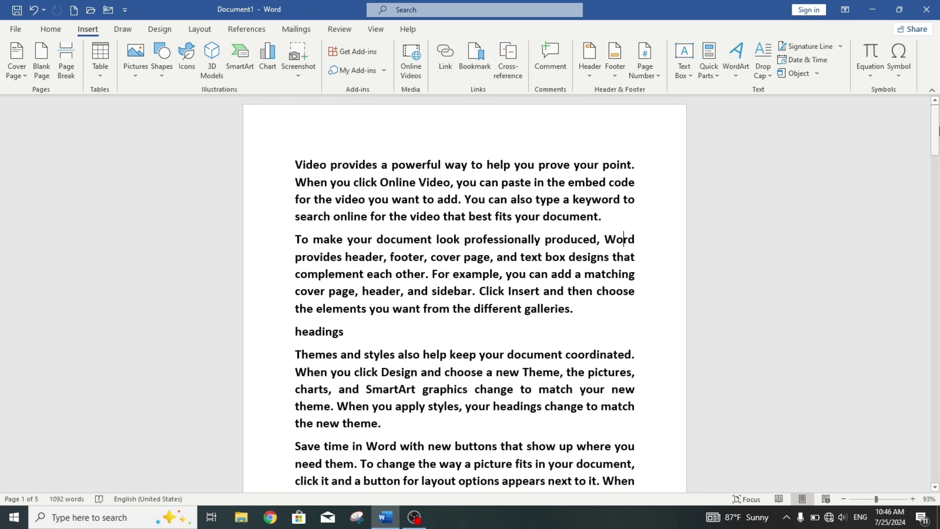
pyautogui.scroll(-10, 602, 174)
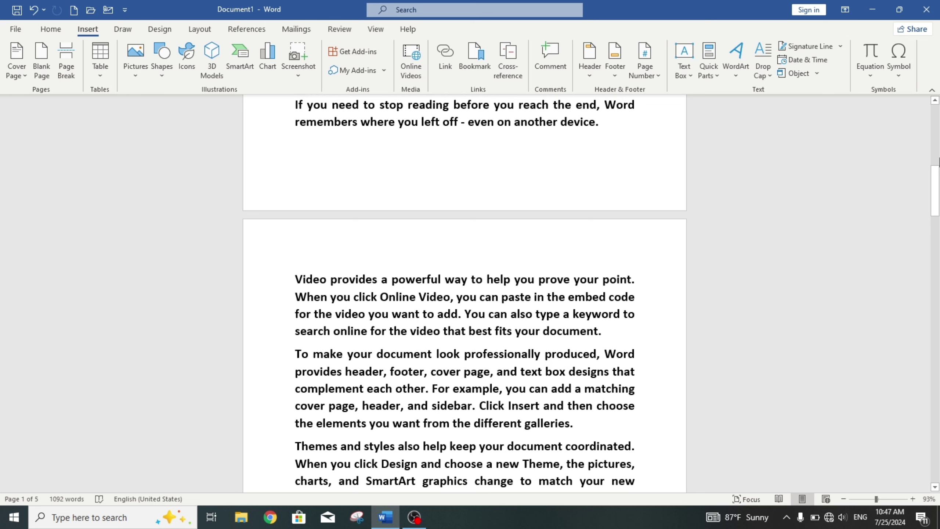
pyautogui.moveTo(936, 174); pyautogui.dragTo(935, 122)
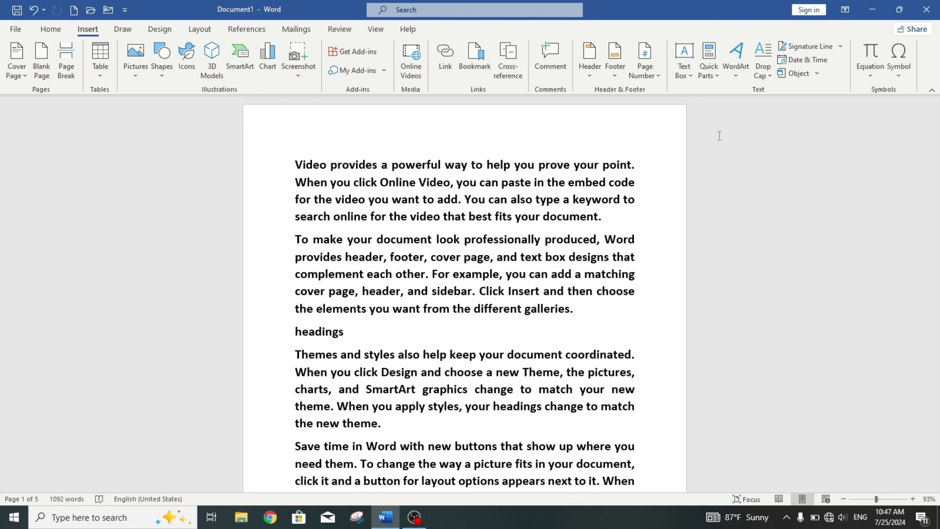
# Step: Insert the Austin header with FSCL as its title, then reopen the header for editing
pyautogui.click(586, 77)
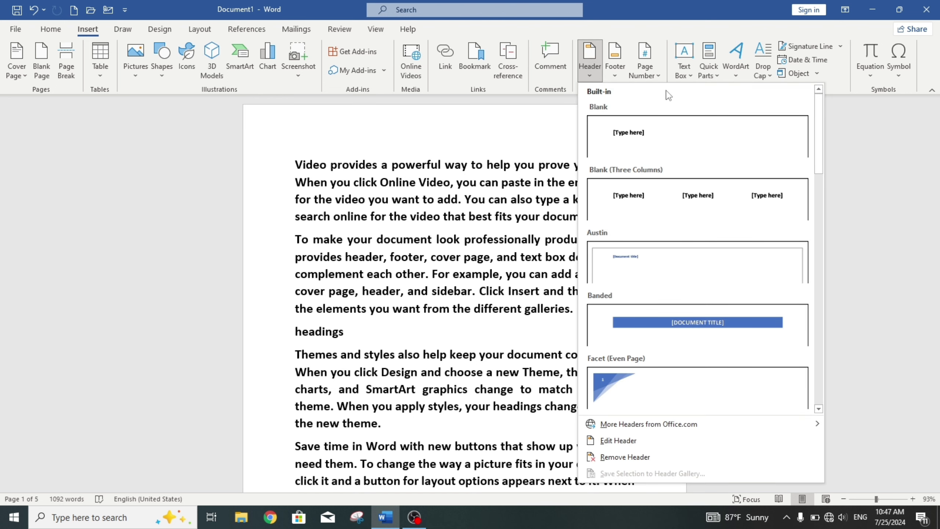
pyautogui.scroll(-3, 819, 152)
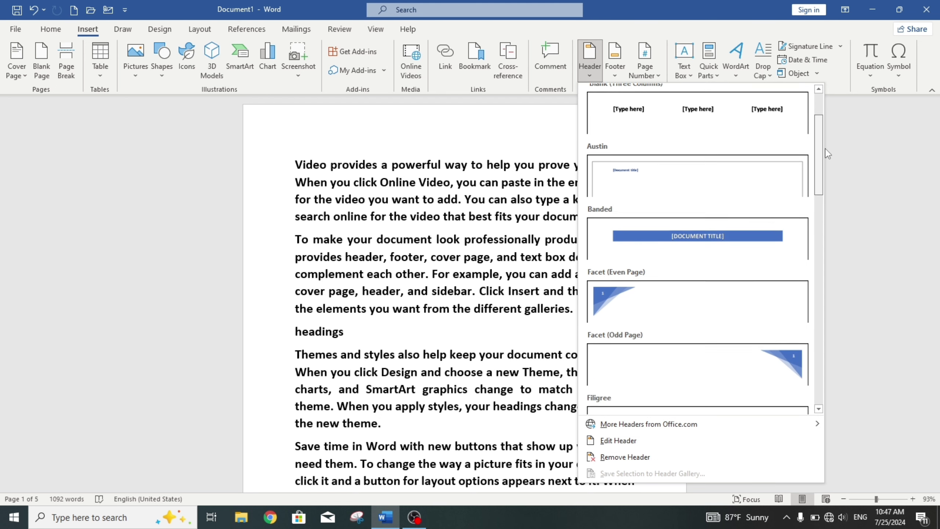
pyautogui.click(708, 165)
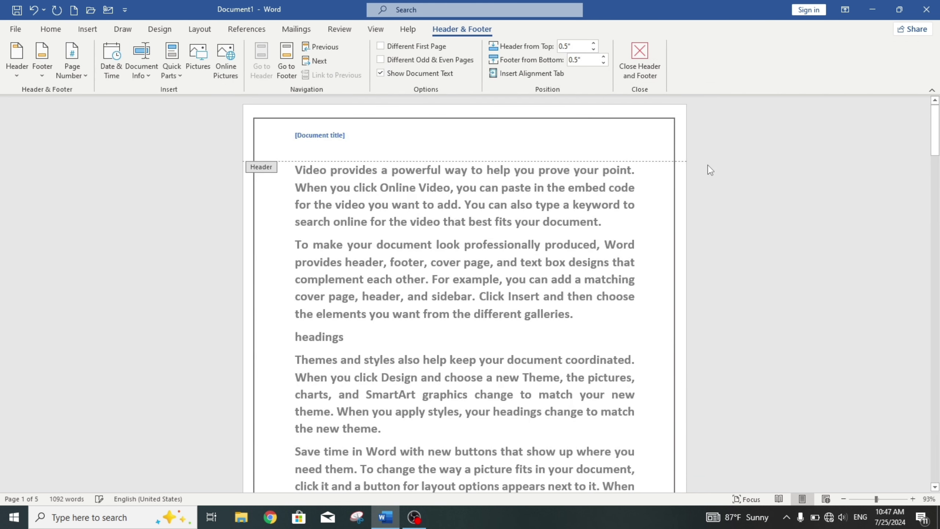
pyautogui.click(283, 136)
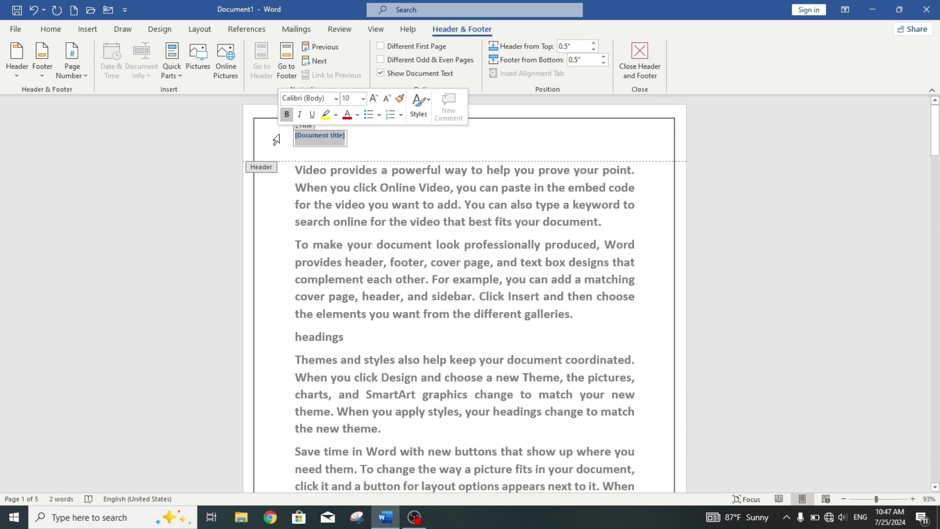
pyautogui.write('FSCL')
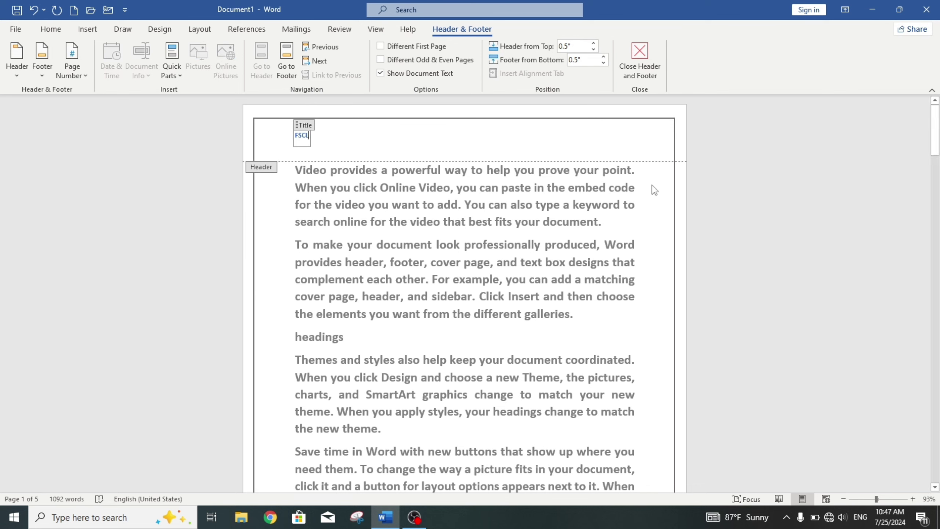
pyautogui.press('Escape')
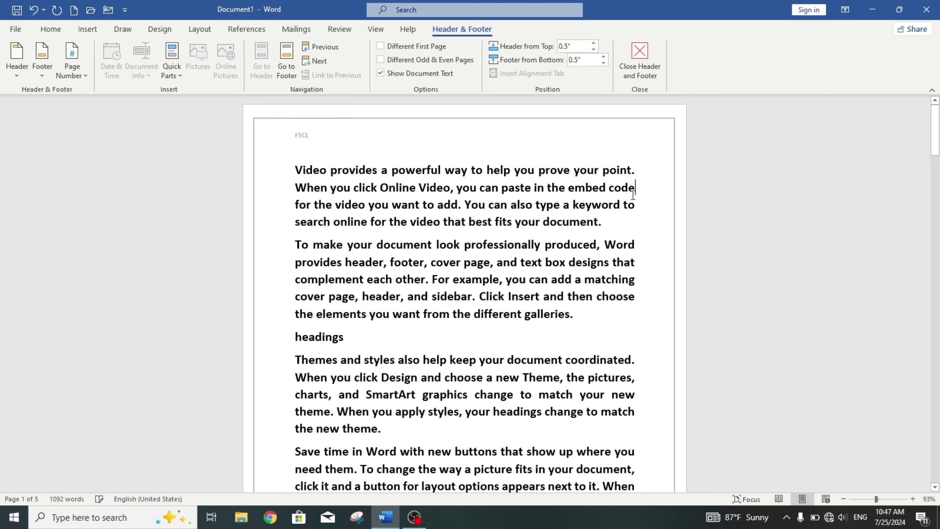
pyautogui.doubleClick(518, 144)
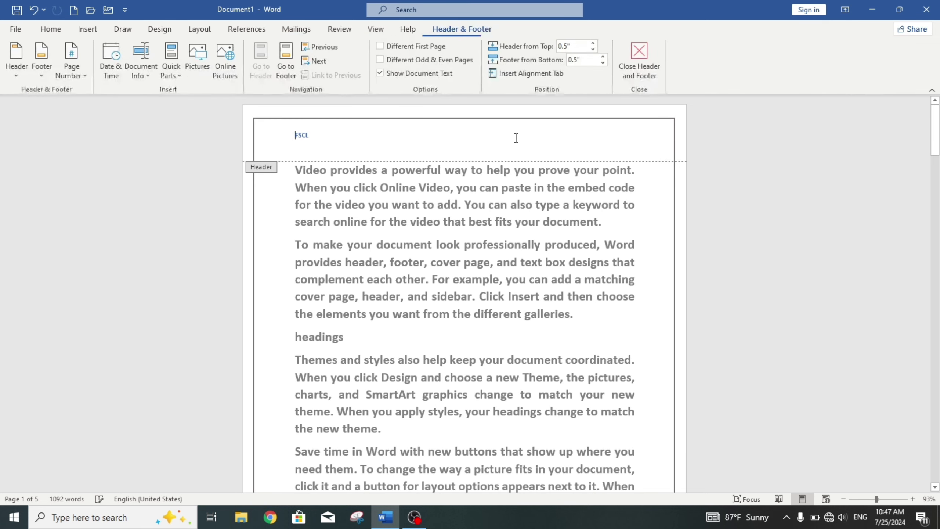
# Step: Remove the Austin FSCL header using Header > Remove Header
pyautogui.click(646, 46)
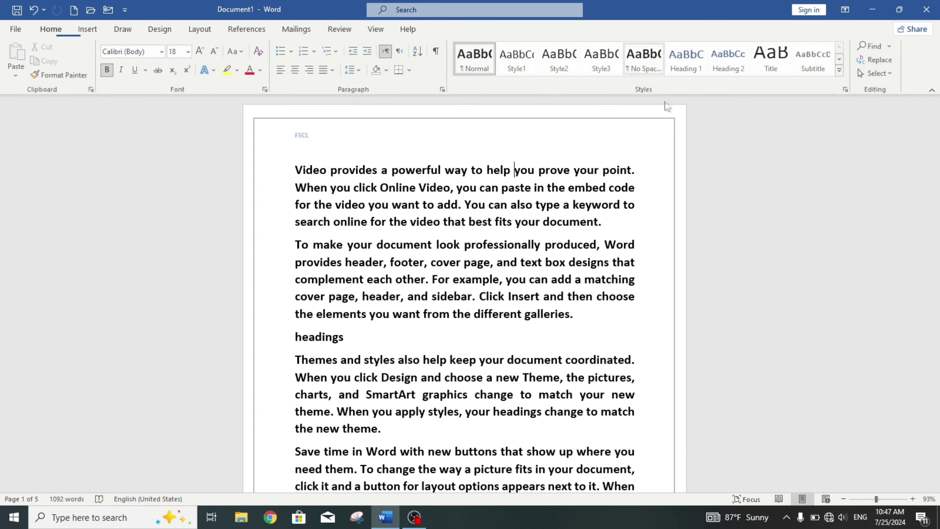
pyautogui.moveTo(938, 159)
pyautogui.mouseDown()
pyautogui.moveTo(938, 202)
pyautogui.moveTo(935, 129)
pyautogui.mouseUp()
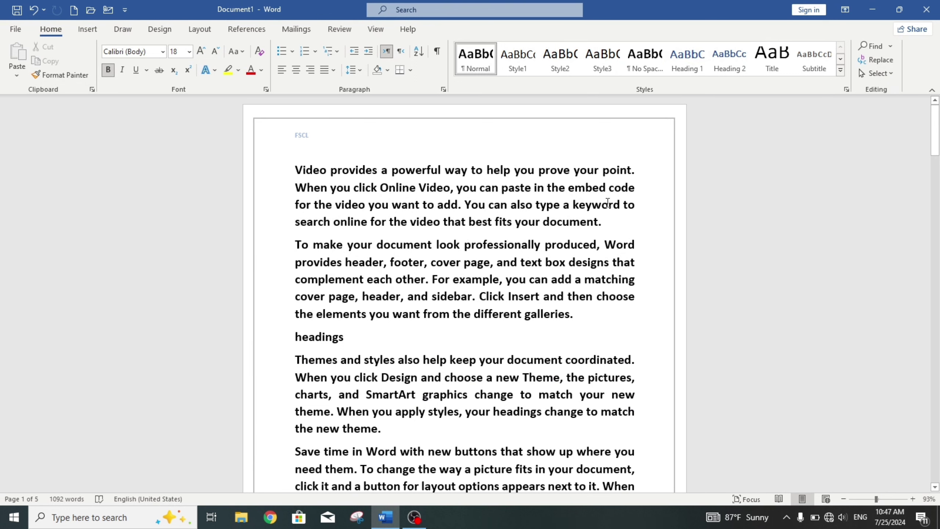
pyautogui.doubleClick(450, 140)
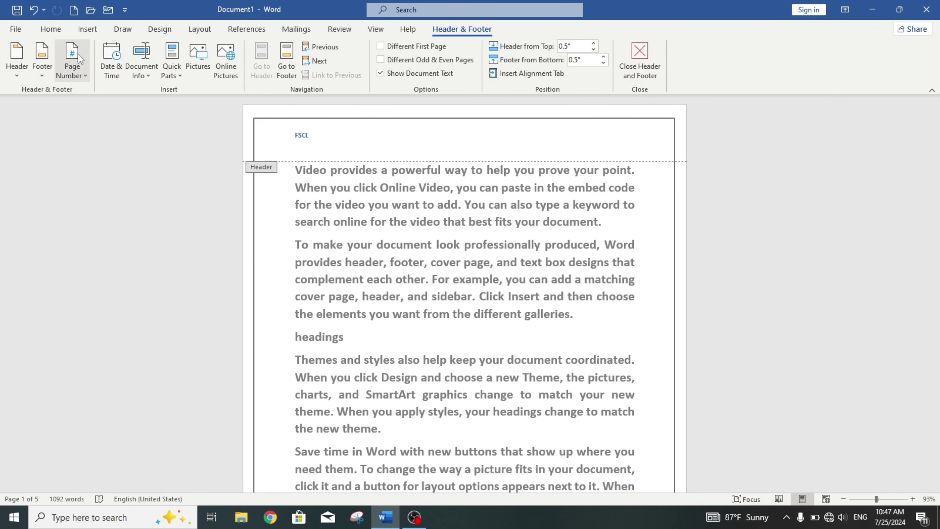
pyautogui.click(87, 29)
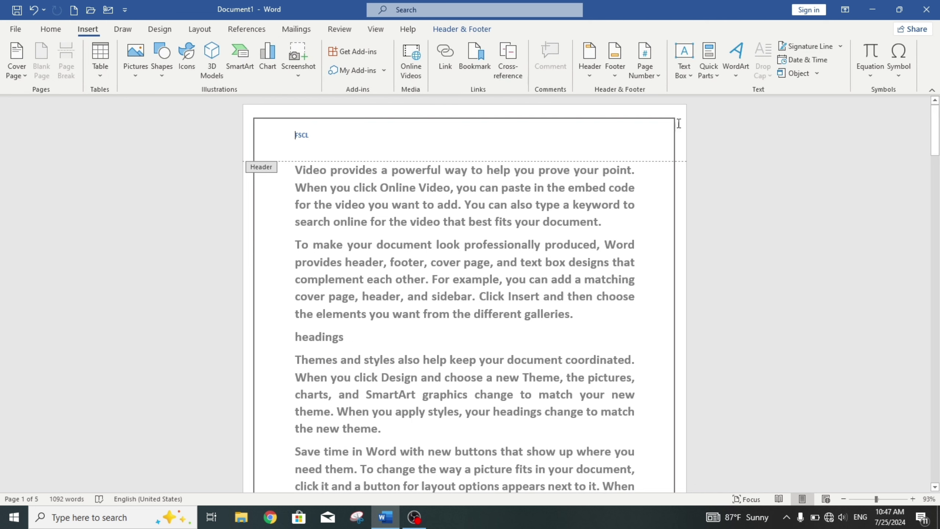
pyautogui.tripleClick(618, 232)
pyautogui.click(589, 63)
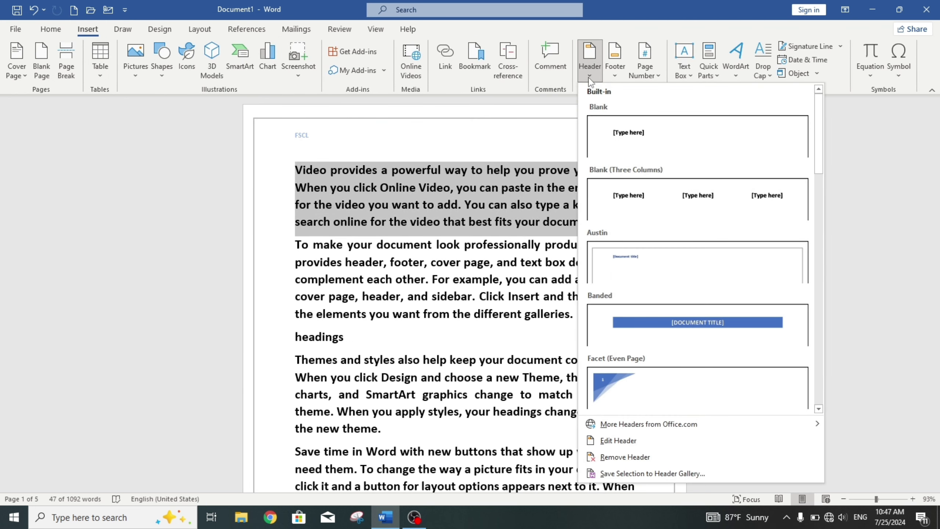
pyautogui.click(624, 444)
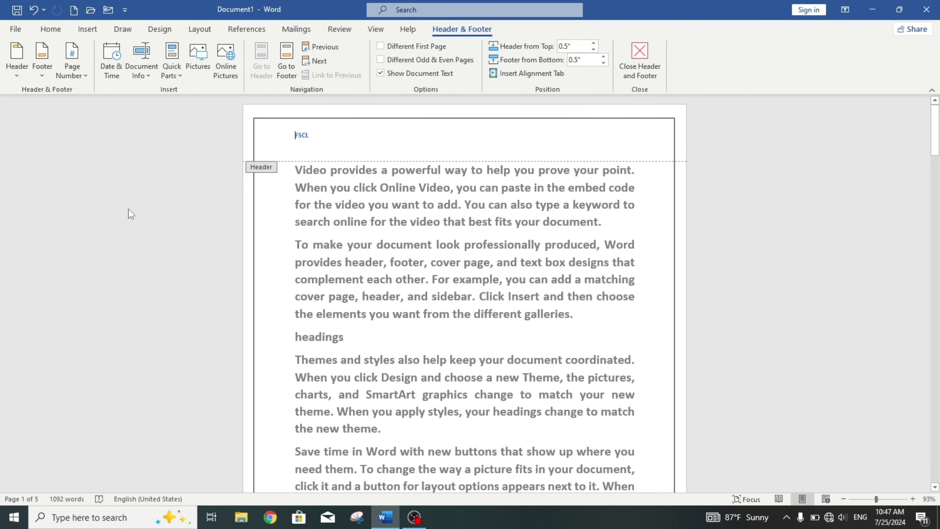
pyautogui.click(13, 76)
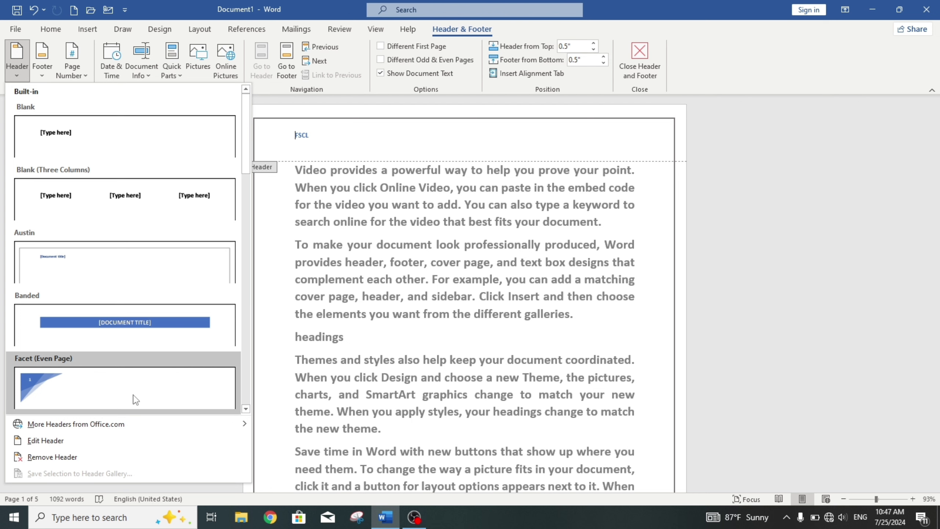
pyautogui.click(139, 457)
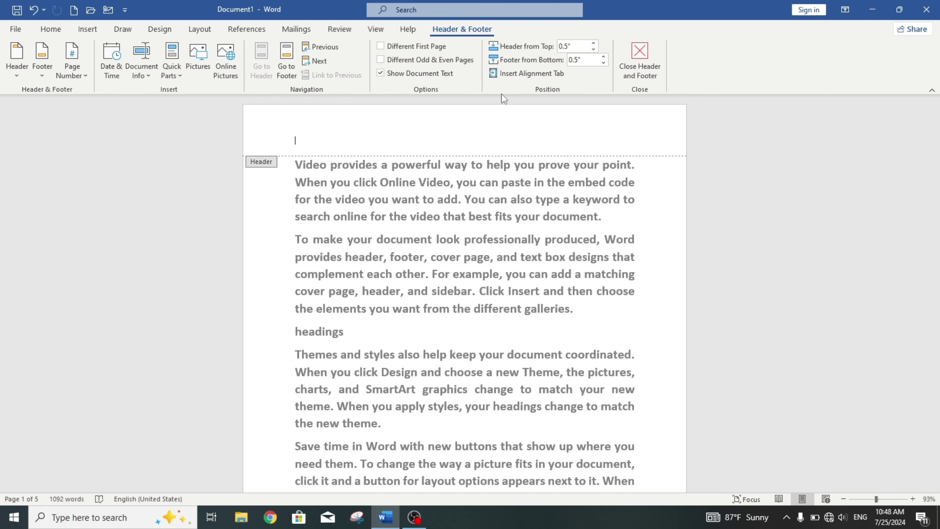
# Step: Insert the FSCL.jpg picture into the header as a logo
pyautogui.click(206, 59)
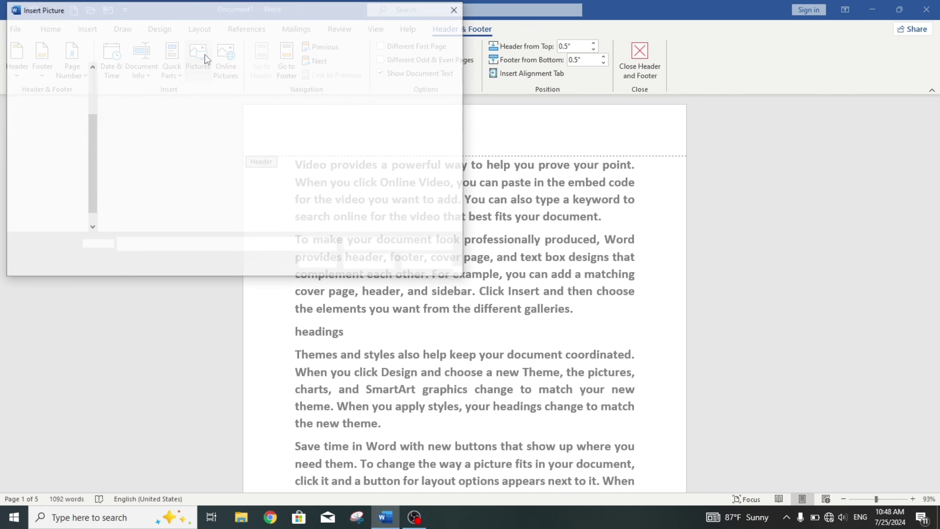
pyautogui.click(300, 100)
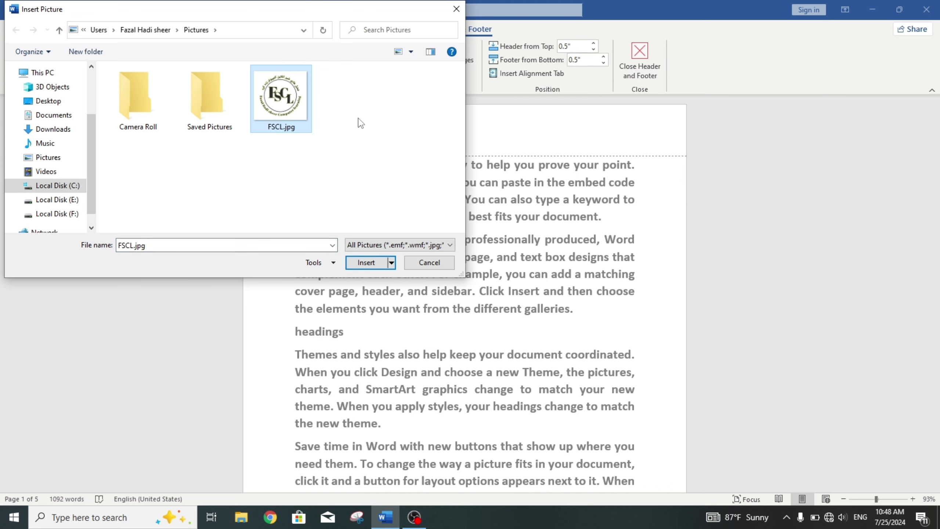
pyautogui.click(365, 264)
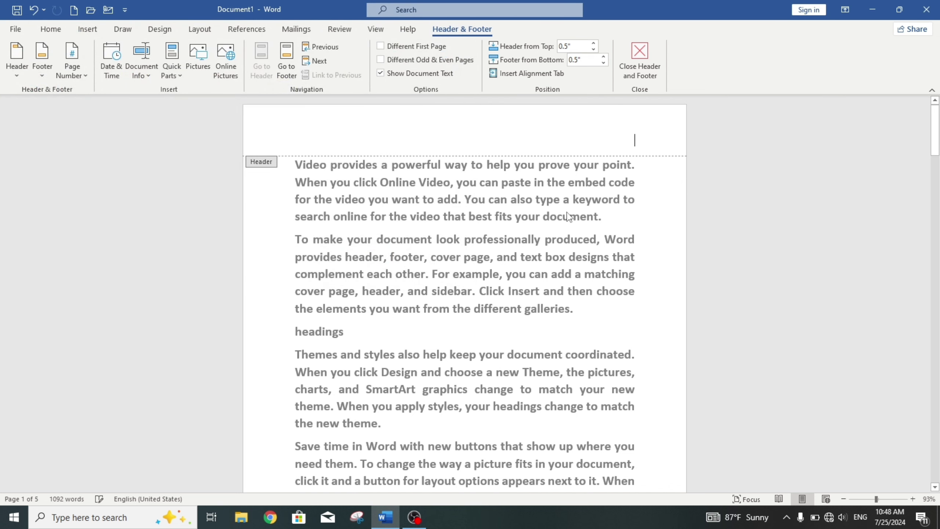
# Step: Set the logo to Behind Text, shrink it to about one inch at top-left, and close the header
pyautogui.click(650, 139)
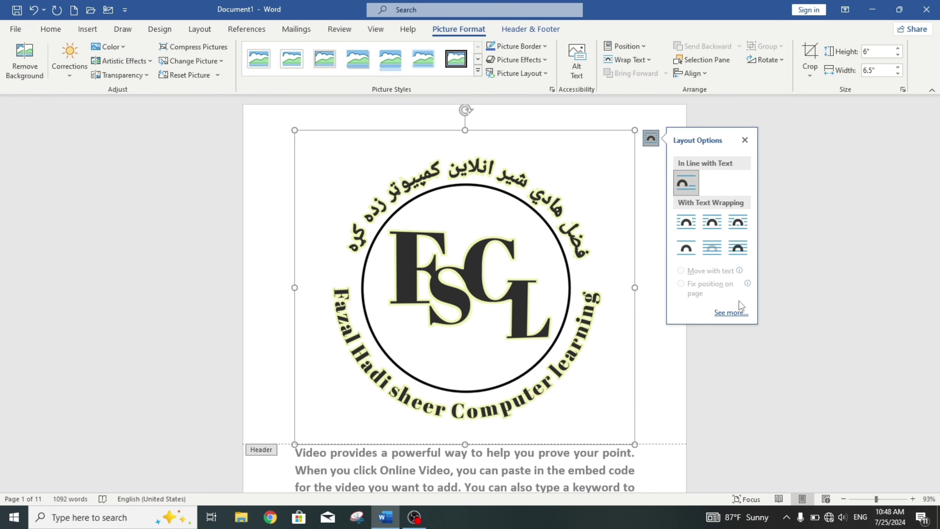
pyautogui.click(718, 254)
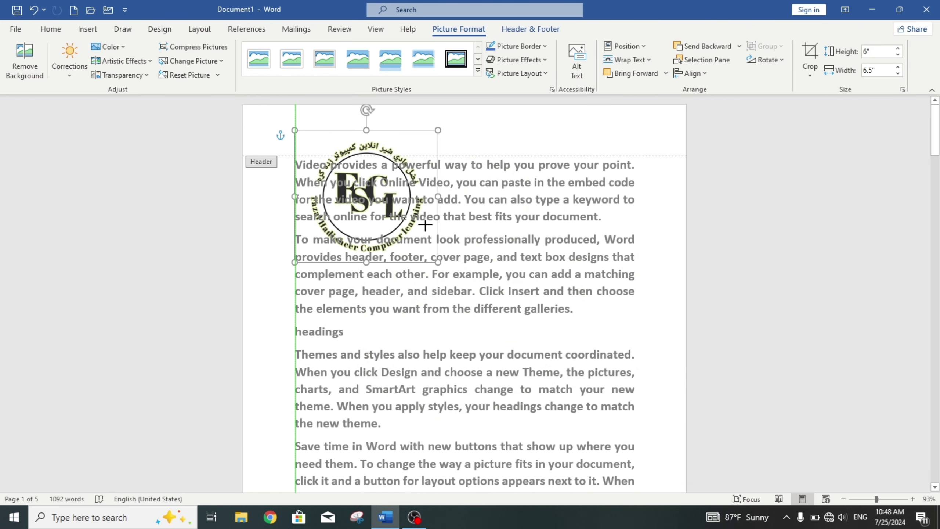
pyautogui.moveTo(592, 401)
pyautogui.mouseDown()
pyautogui.moveTo(377, 186)
pyautogui.moveTo(351, 181)
pyautogui.mouseUp()
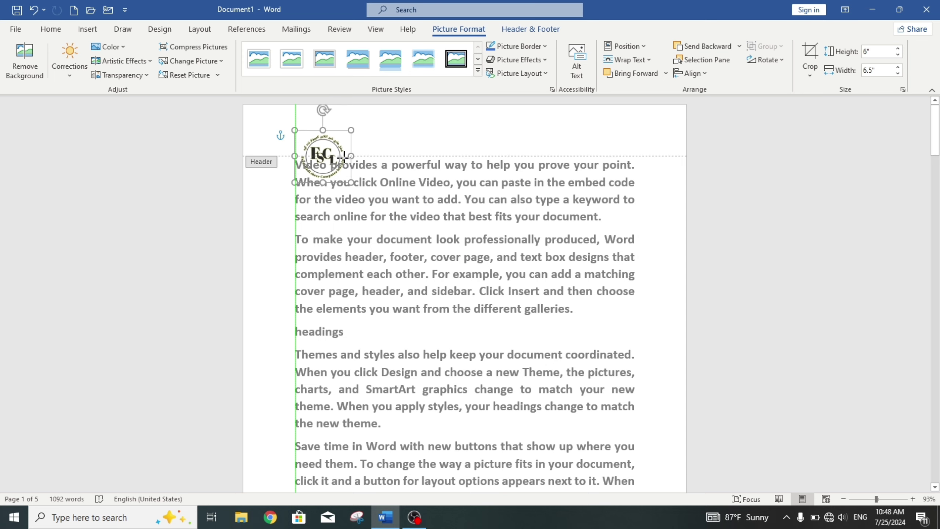
pyautogui.moveTo(331, 139); pyautogui.dragTo(335, 115)
pyautogui.doubleClick(673, 231)
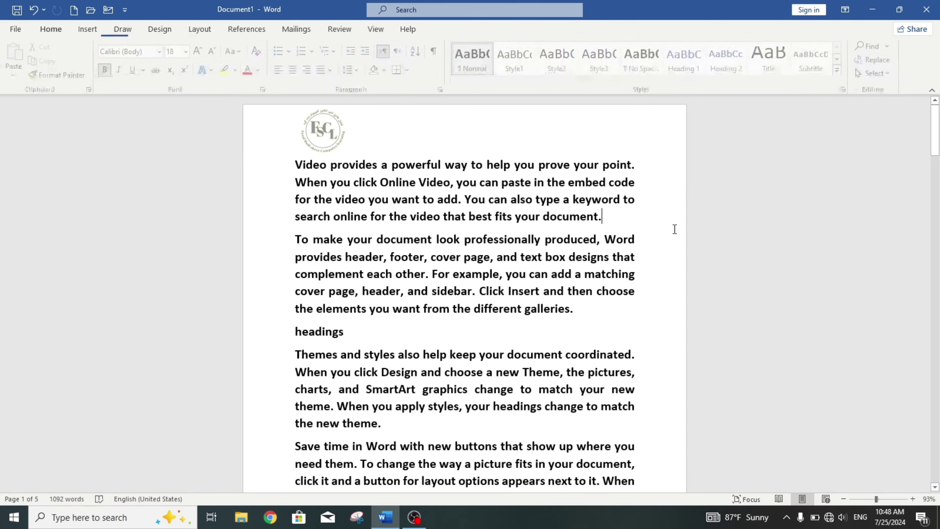
pyautogui.moveTo(935, 128)
pyautogui.mouseDown()
pyautogui.moveTo(926, 311)
pyautogui.moveTo(921, 123)
pyautogui.mouseUp()
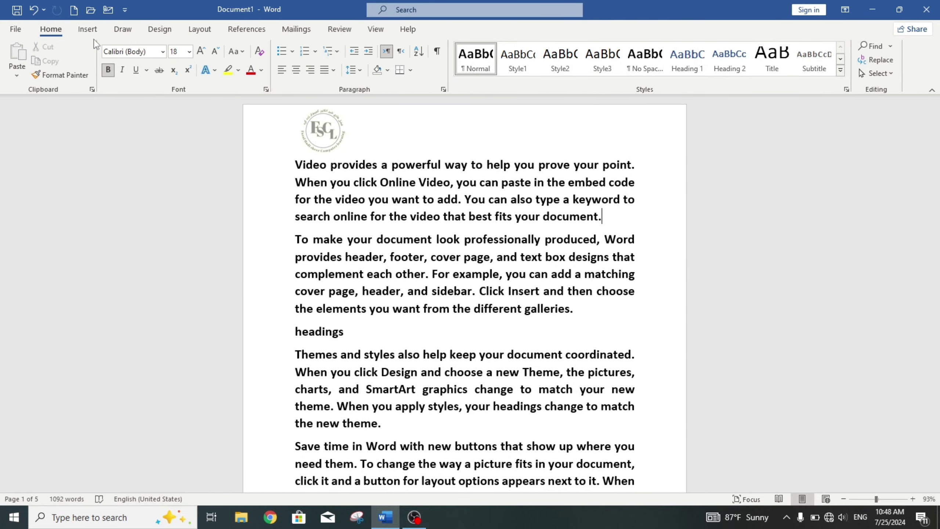
# Step: Remove the FSCL logo header, then scroll down to the page 2 boundary
pyautogui.click(89, 30)
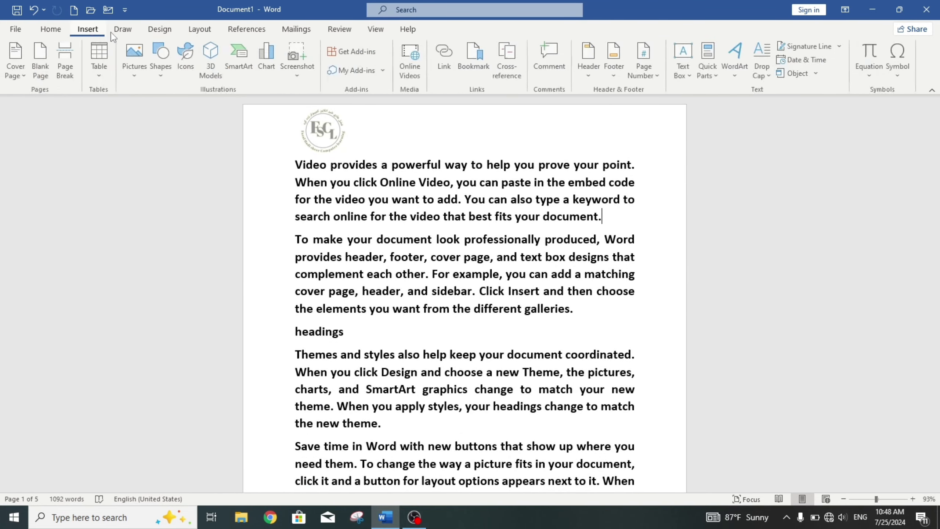
pyautogui.click(589, 61)
pyautogui.click(620, 458)
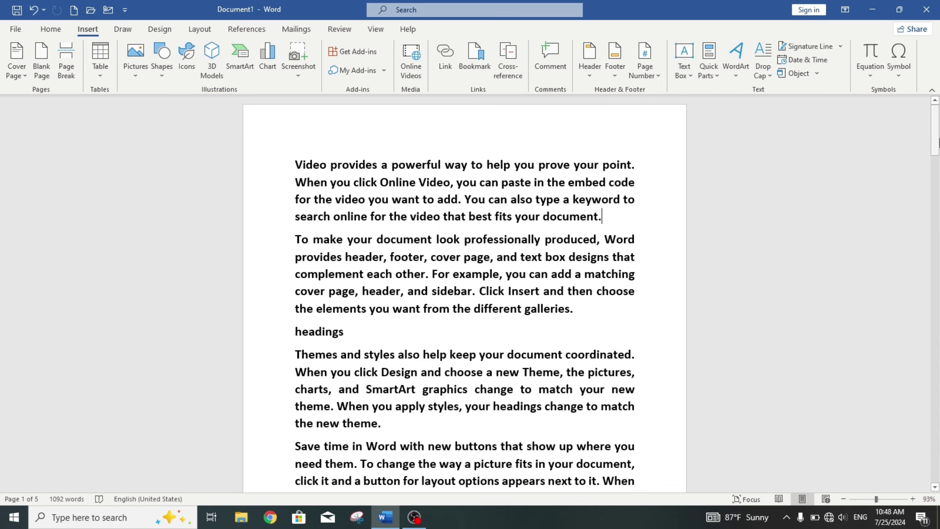
pyautogui.moveTo(938, 142); pyautogui.dragTo(932, 202)
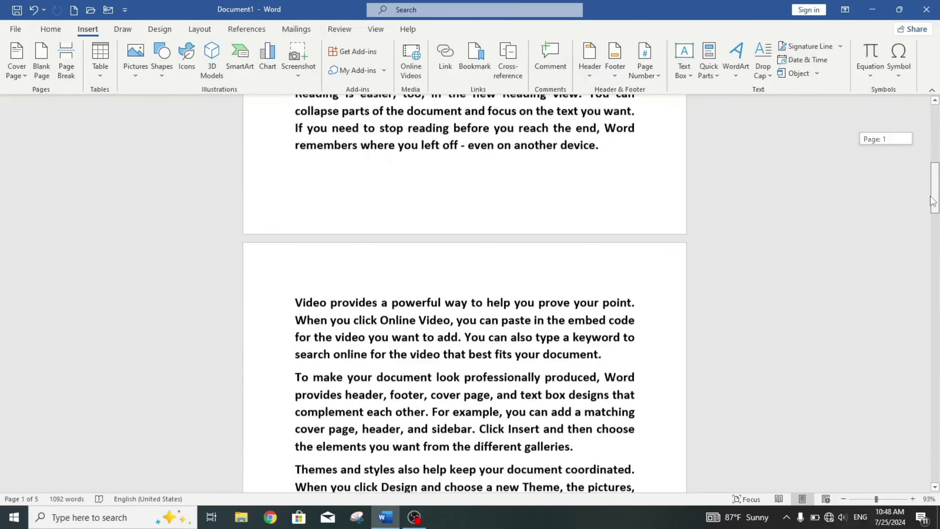
pyautogui.moveTo(933, 202); pyautogui.dragTo(922, 263)
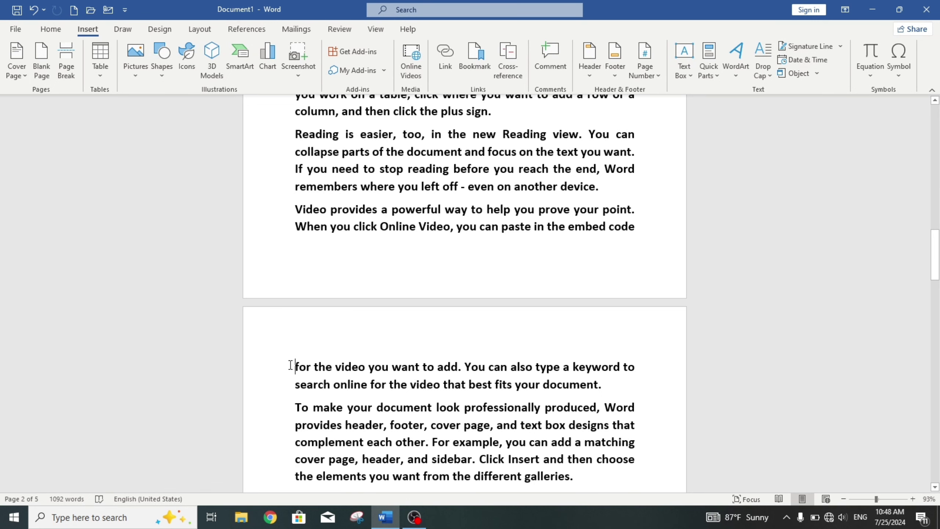
# Step: Insert a Next Page section break to start a new section
pyautogui.click(199, 29)
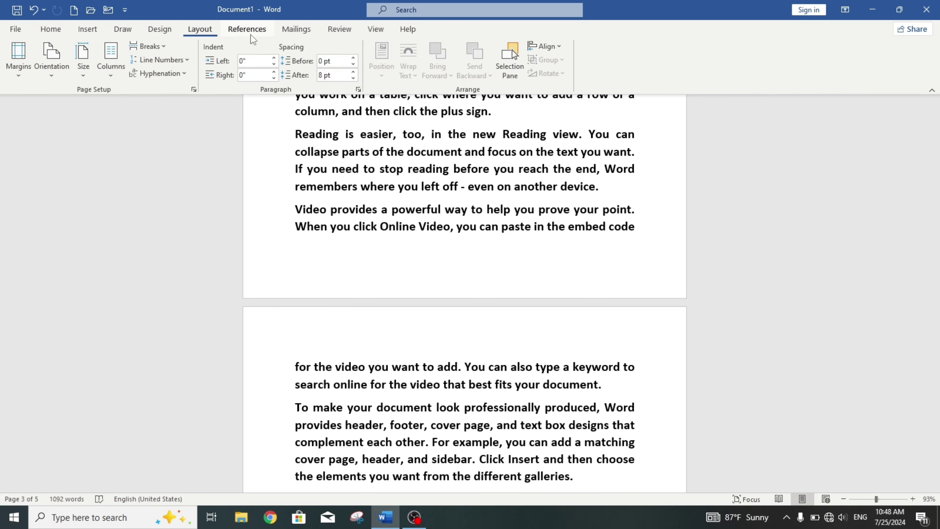
pyautogui.click(164, 47)
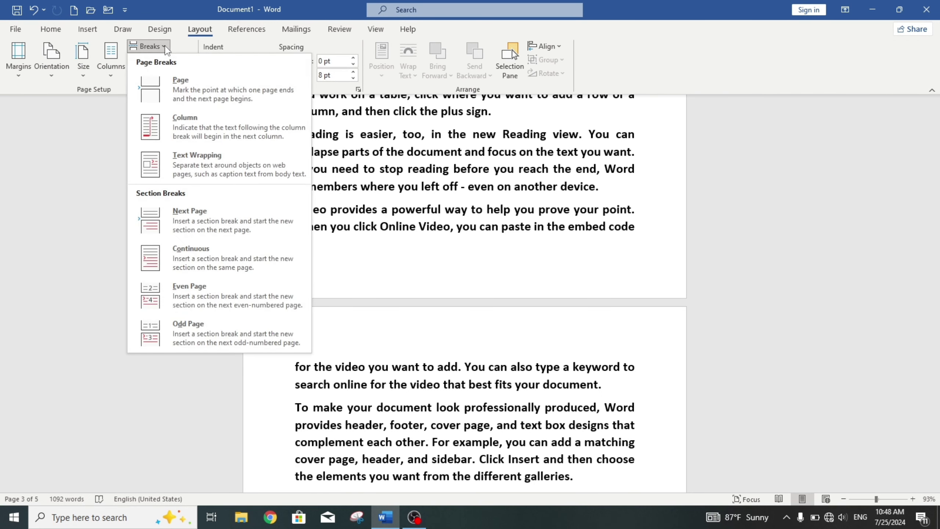
pyautogui.click(275, 229)
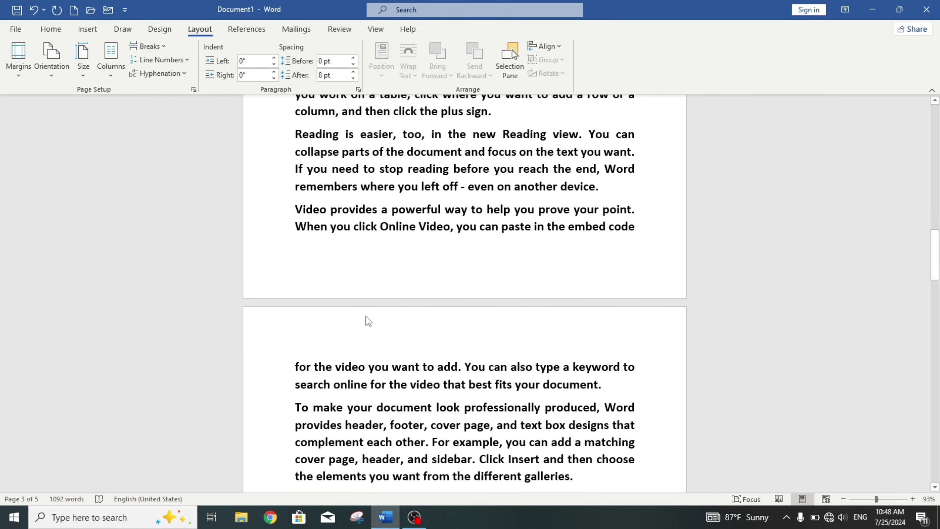
# Step: Unlink section 2's header from the previous section, type FSCL in it, and close the header
pyautogui.doubleClick(375, 334)
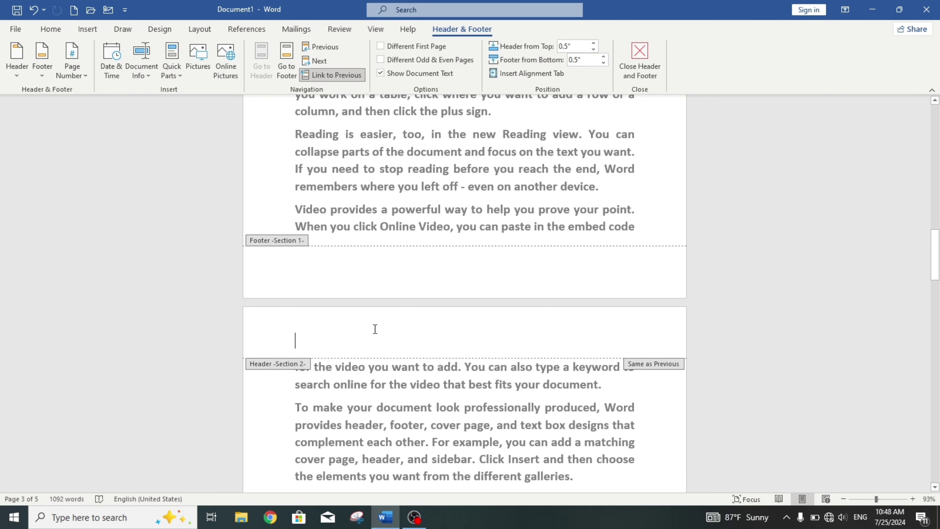
pyautogui.click(323, 76)
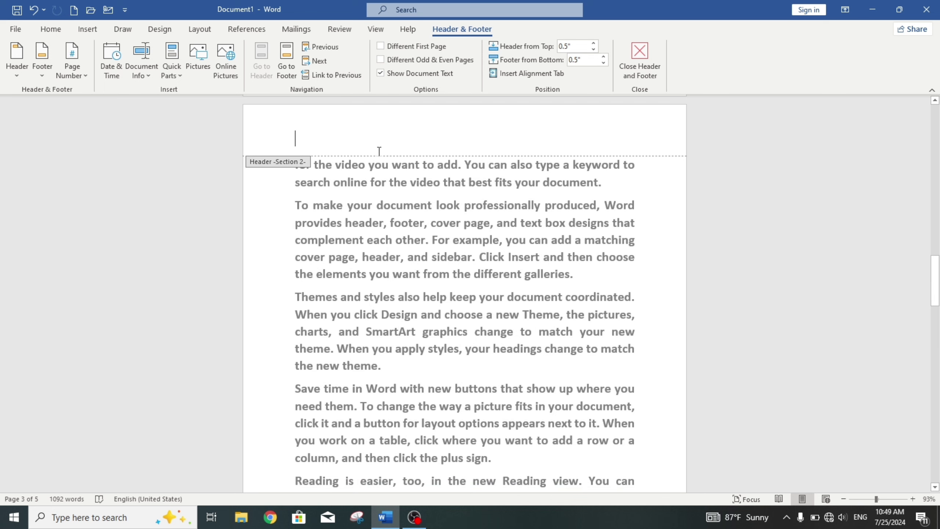
pyautogui.write('FSC')
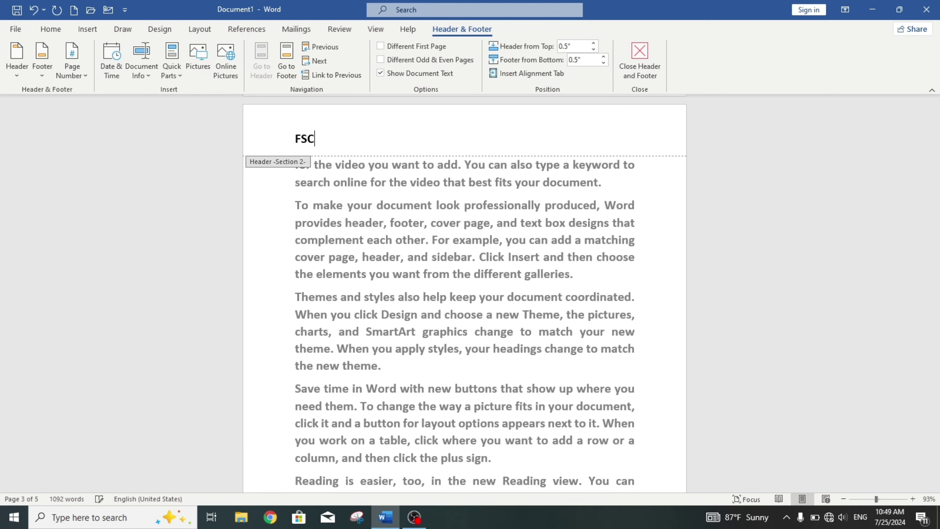
pyautogui.write('L')
pyautogui.click(645, 62)
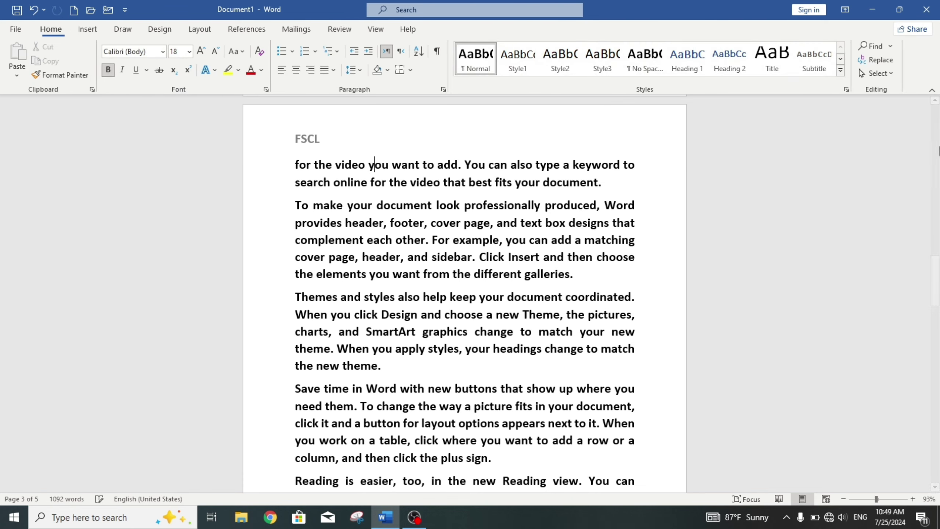
# Step: Enter Afghan in page 1's header, close it, and confirm page 2 still shows FSCL
pyautogui.moveTo(935, 278); pyautogui.dragTo(935, 334)
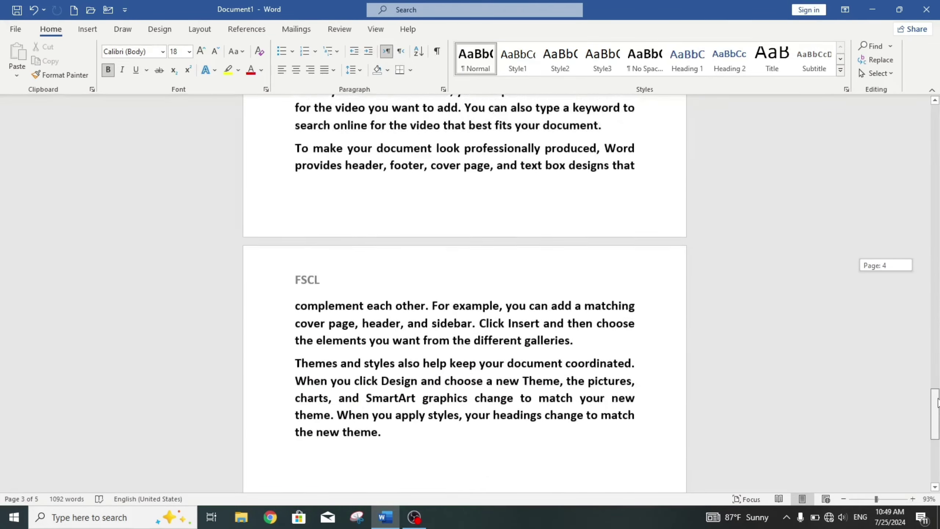
pyautogui.moveTo(939, 322)
pyautogui.mouseDown()
pyautogui.moveTo(938, 221)
pyautogui.moveTo(915, 63)
pyautogui.moveTo(923, 162)
pyautogui.moveTo(913, 118)
pyautogui.mouseUp()
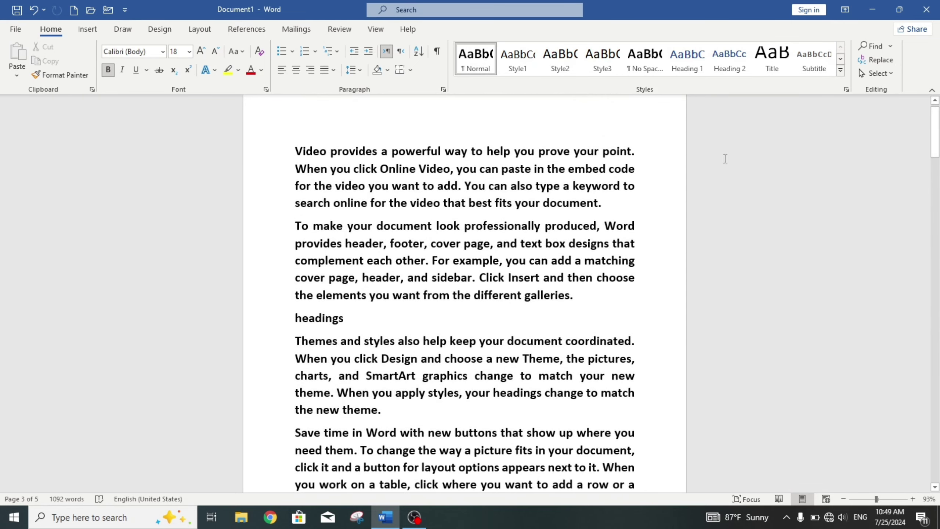
pyautogui.doubleClick(577, 109)
pyautogui.write('a')
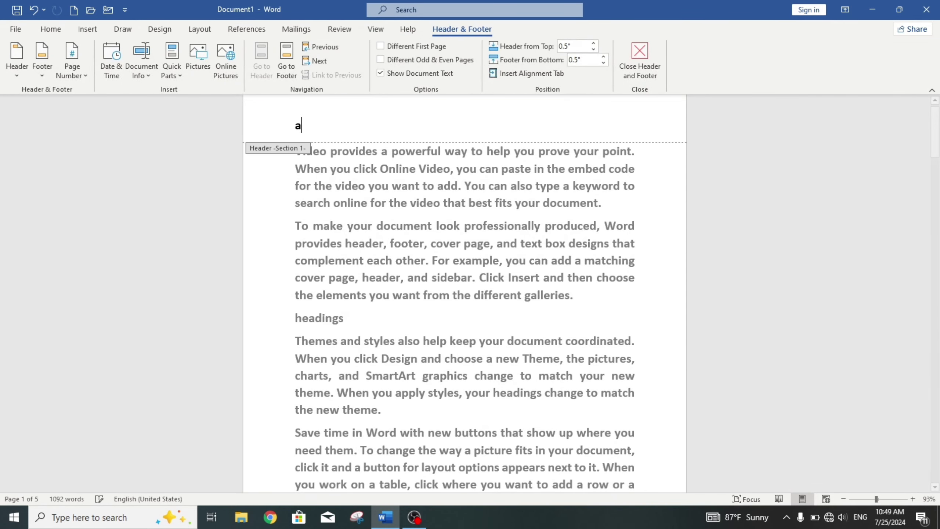
pyautogui.write('Afghan')
pyautogui.doubleClick(655, 231)
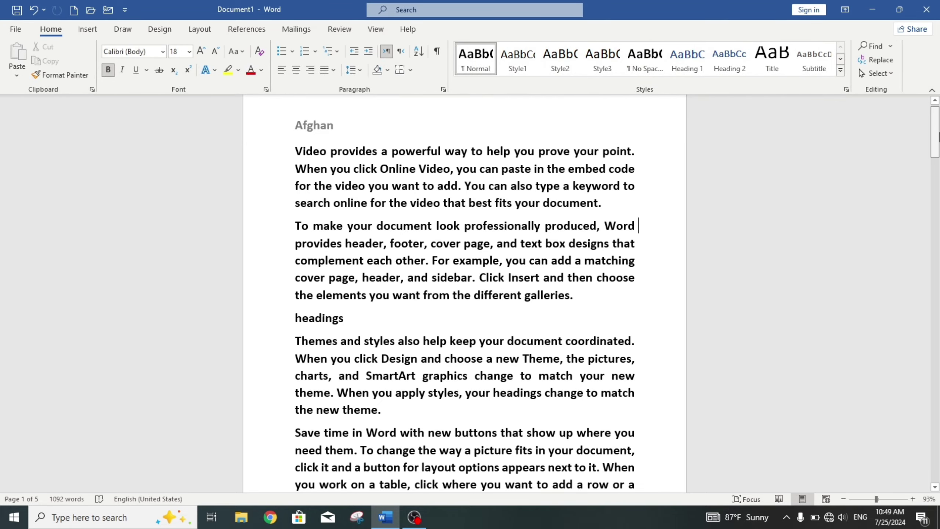
pyautogui.moveTo(935, 137); pyautogui.dragTo(937, 259)
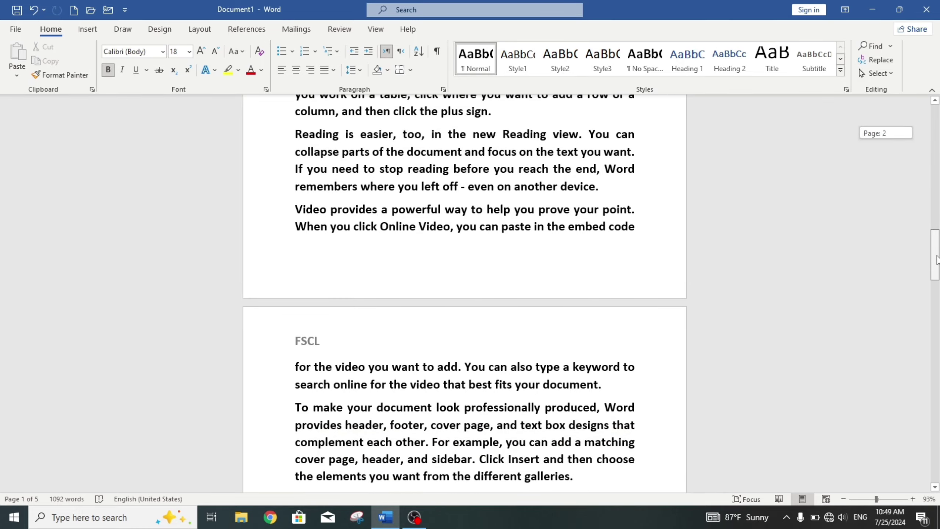
pyautogui.moveTo(937, 260); pyautogui.dragTo(936, 129)
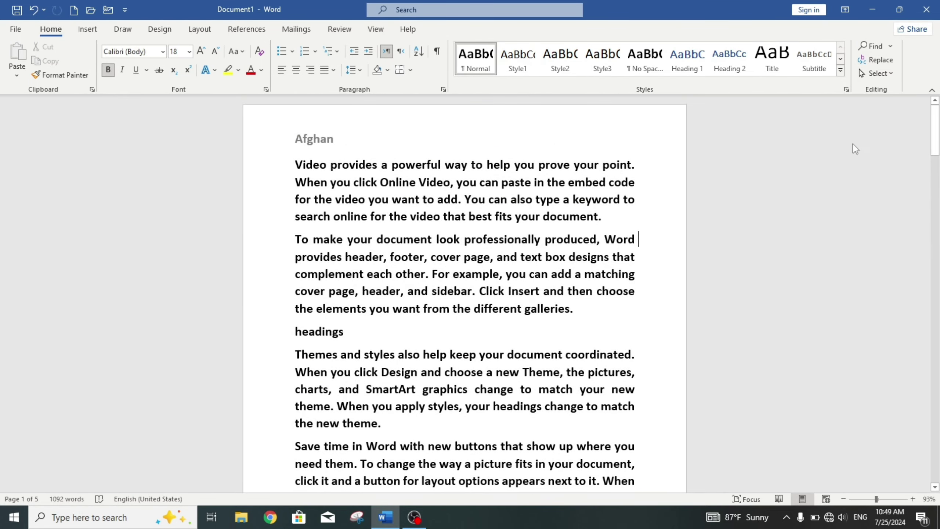
# Step: Colour the Afghan header text gold
pyautogui.doubleClick(470, 143)
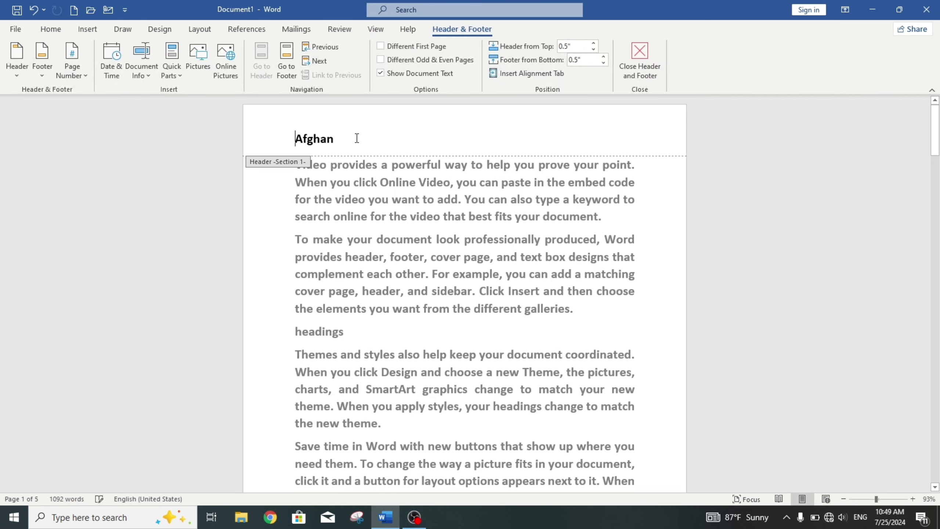
pyautogui.moveTo(358, 137); pyautogui.dragTo(273, 128)
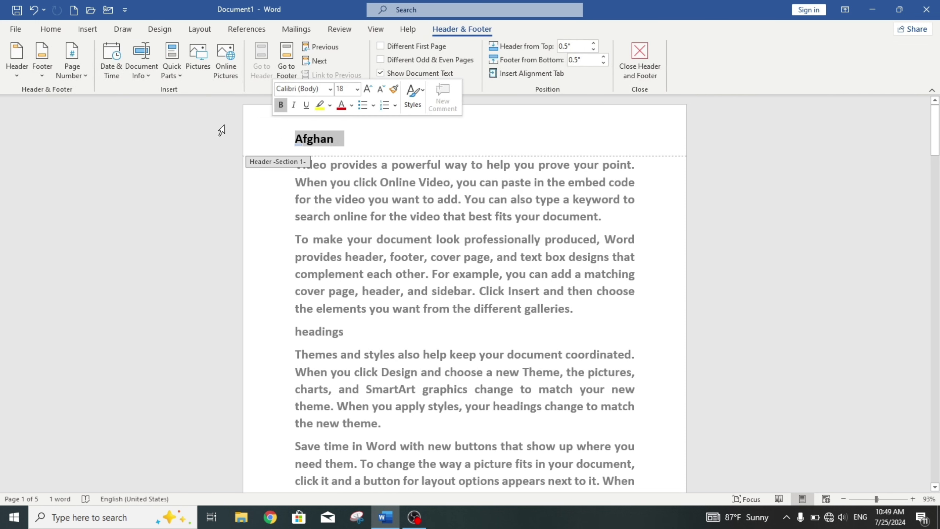
pyautogui.click(51, 29)
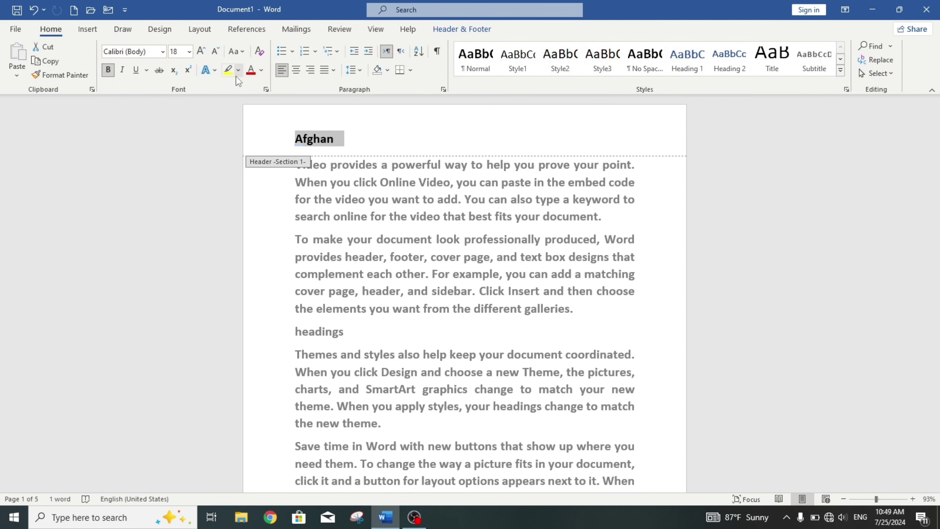
pyautogui.click(262, 71)
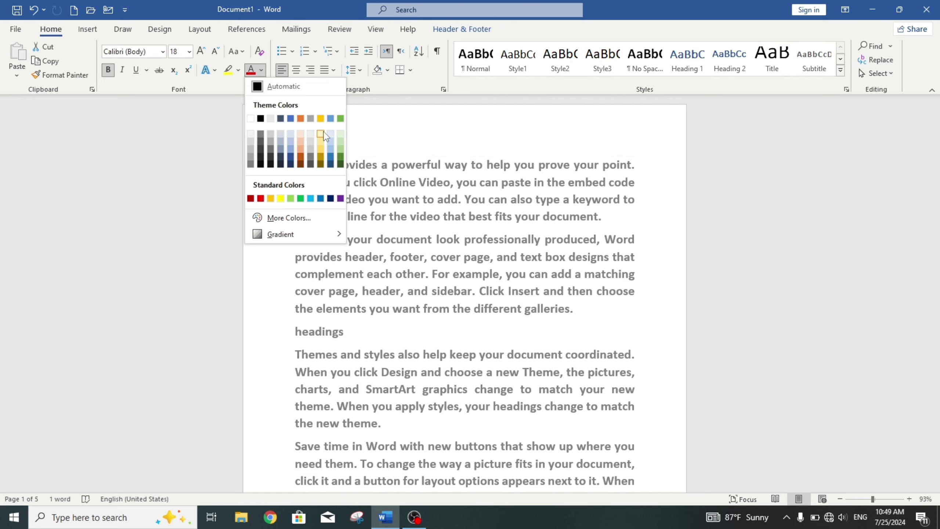
pyautogui.click(321, 119)
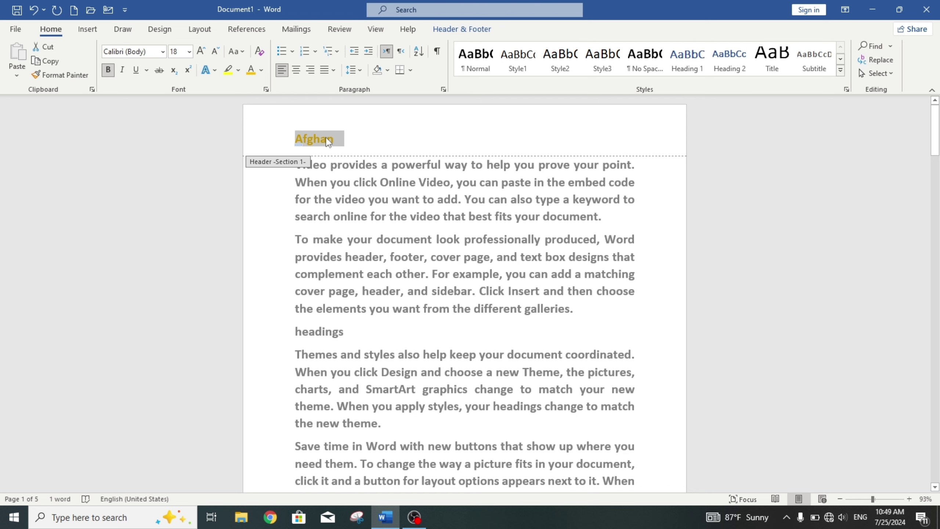
# Step: Save the Afghan header to the Headers gallery as a building block and close header editing
pyautogui.click(86, 28)
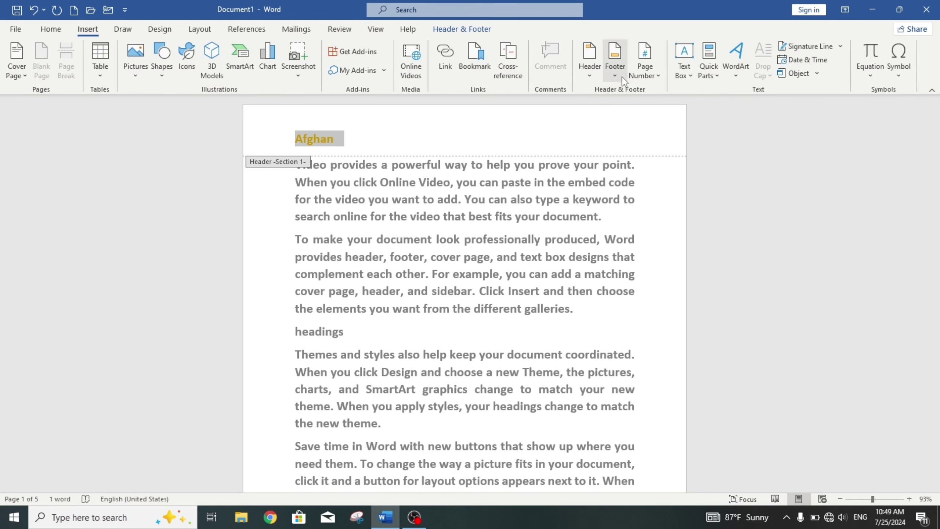
pyautogui.click(589, 71)
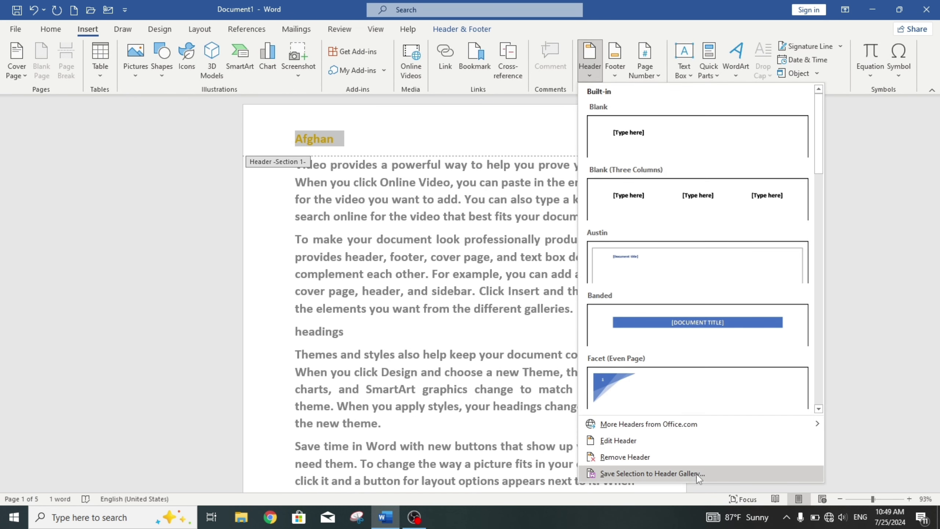
pyautogui.click(664, 474)
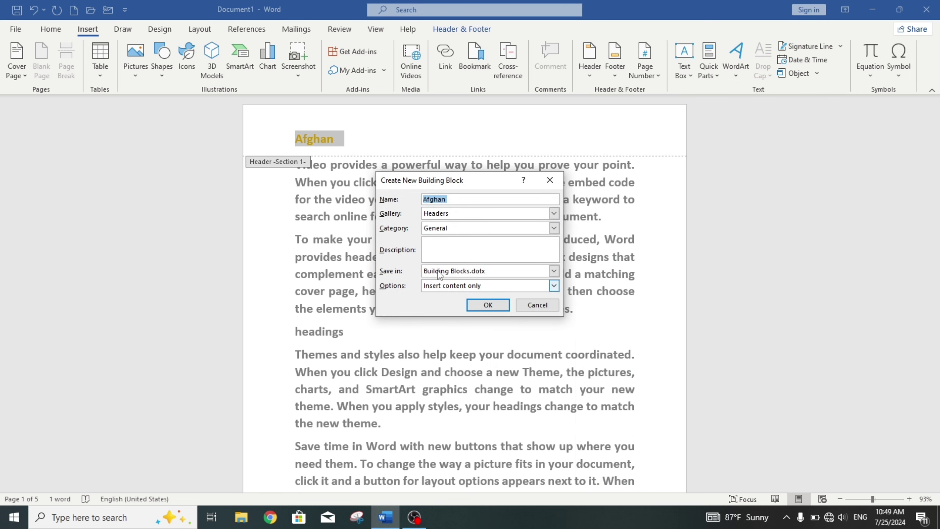
pyautogui.click(488, 306)
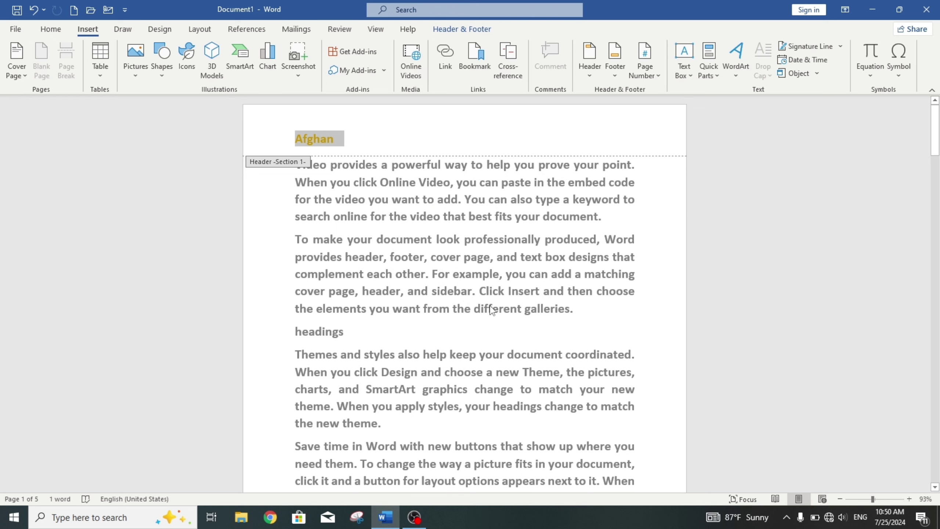
pyautogui.doubleClick(491, 308)
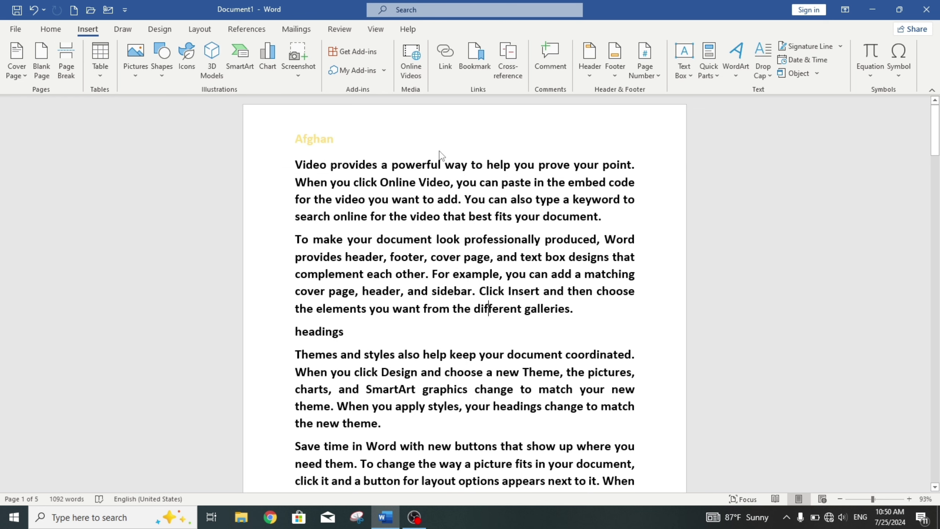
# Step: Browse the Headers gallery, then remove the Afghan header from the document
pyautogui.click(590, 60)
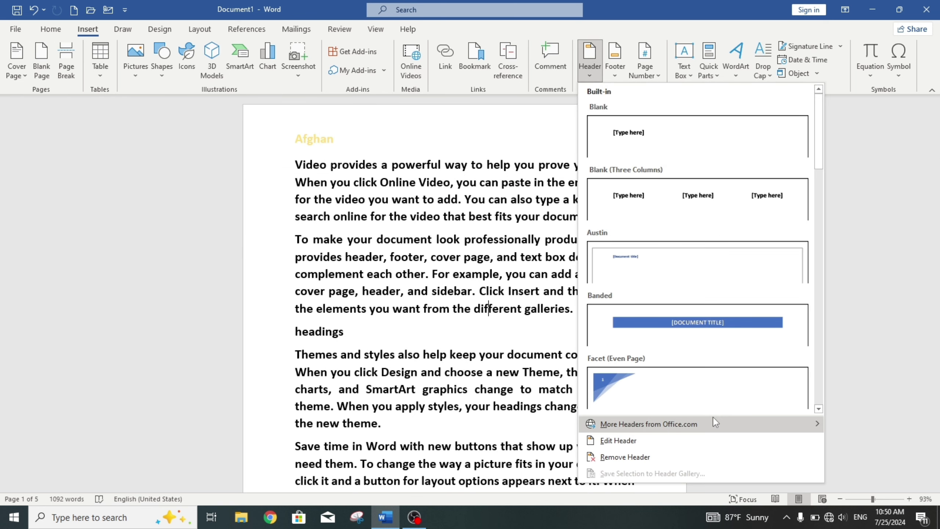
pyautogui.moveTo(823, 144)
pyautogui.mouseDown()
pyautogui.moveTo(829, 194)
pyautogui.moveTo(808, 387)
pyautogui.mouseUp()
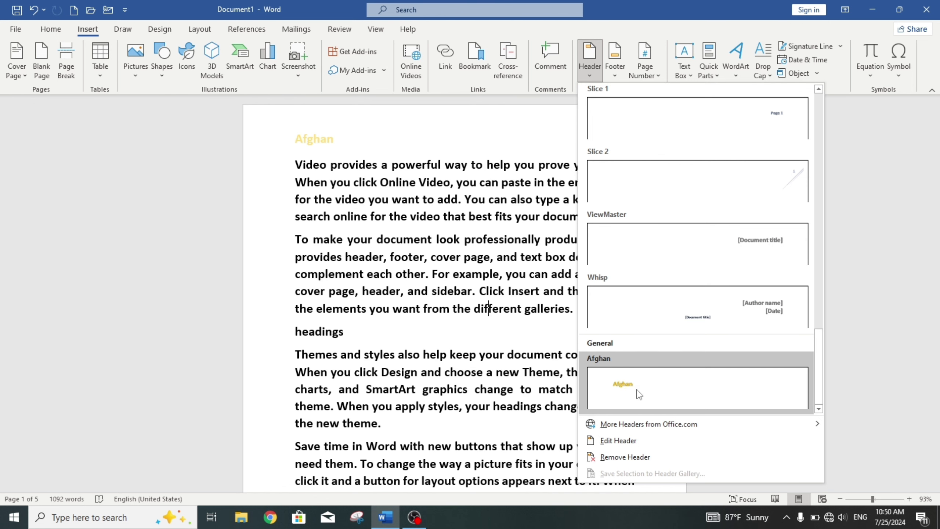
pyautogui.click(501, 378)
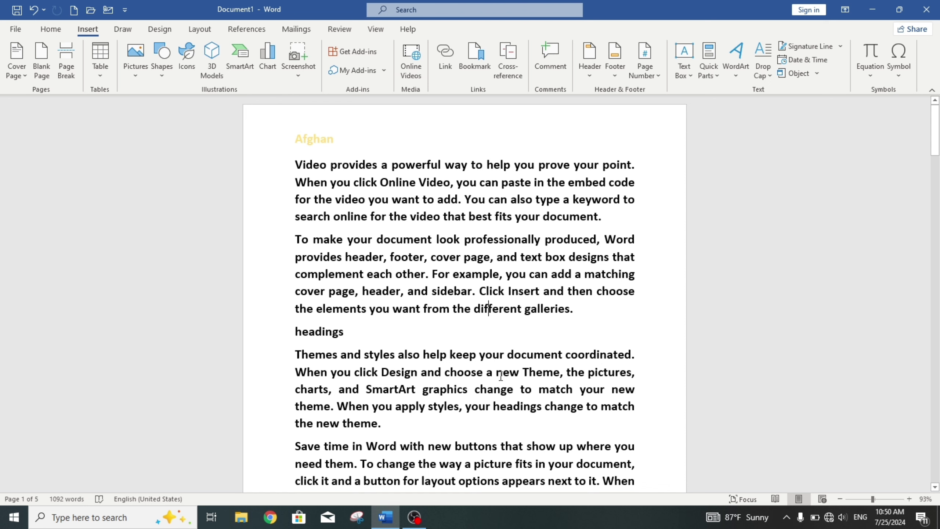
pyautogui.click(583, 72)
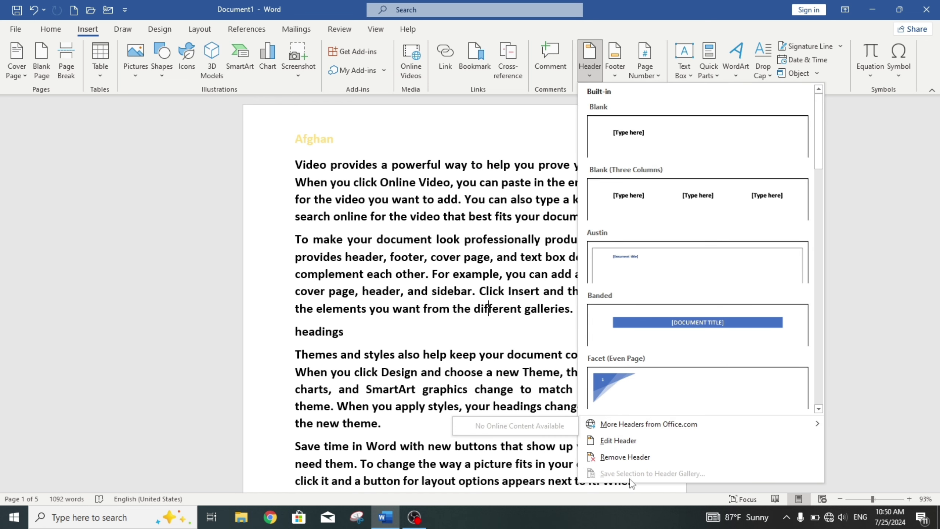
pyautogui.click(624, 457)
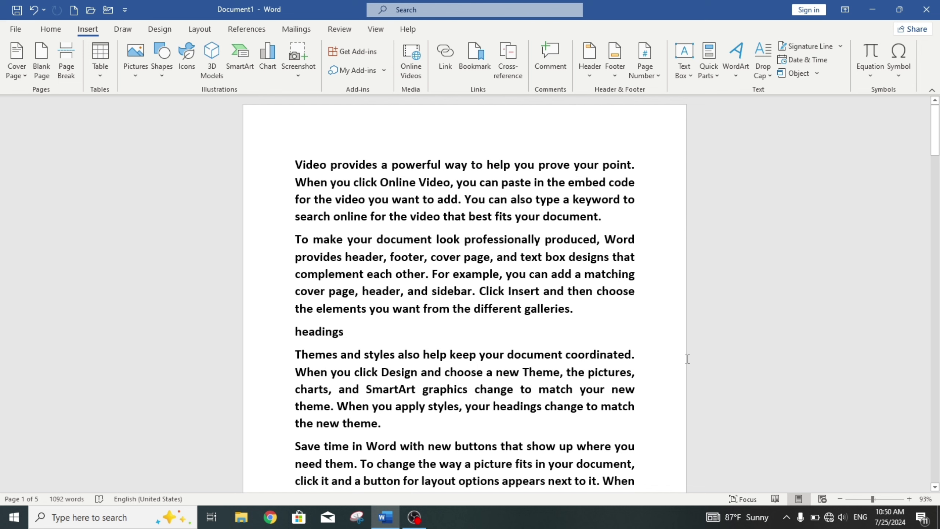
# Step: Create a new blank document and insert a Facet footer
pyautogui.hotkey('ctrl', 'n')
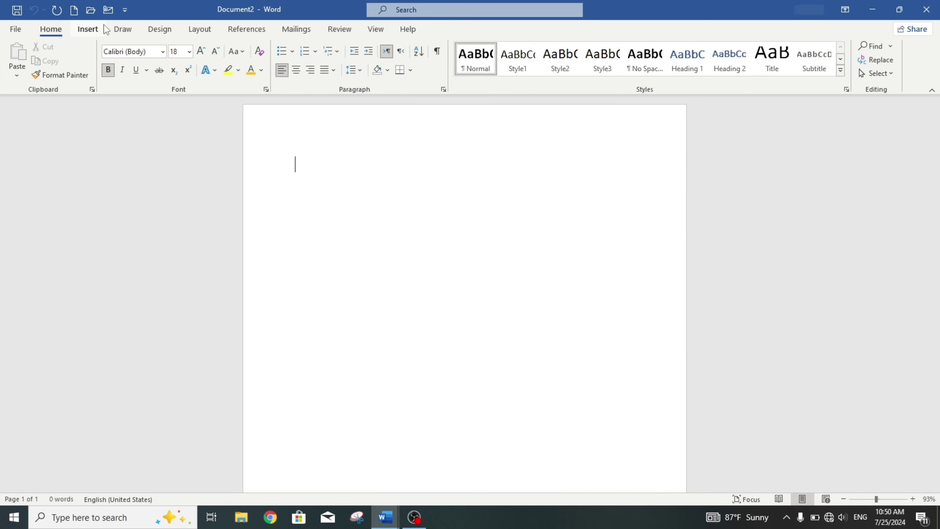
pyautogui.click(99, 29)
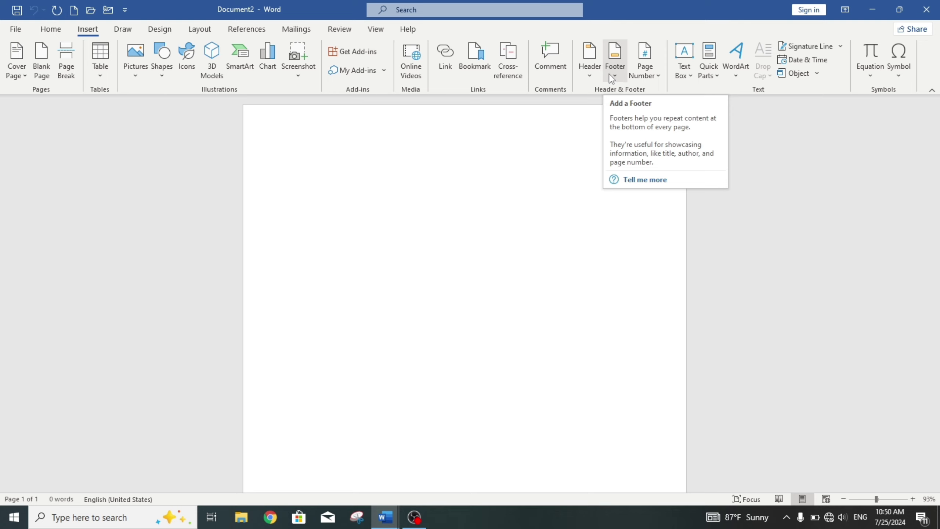
pyautogui.scroll(-1, 937, 205)
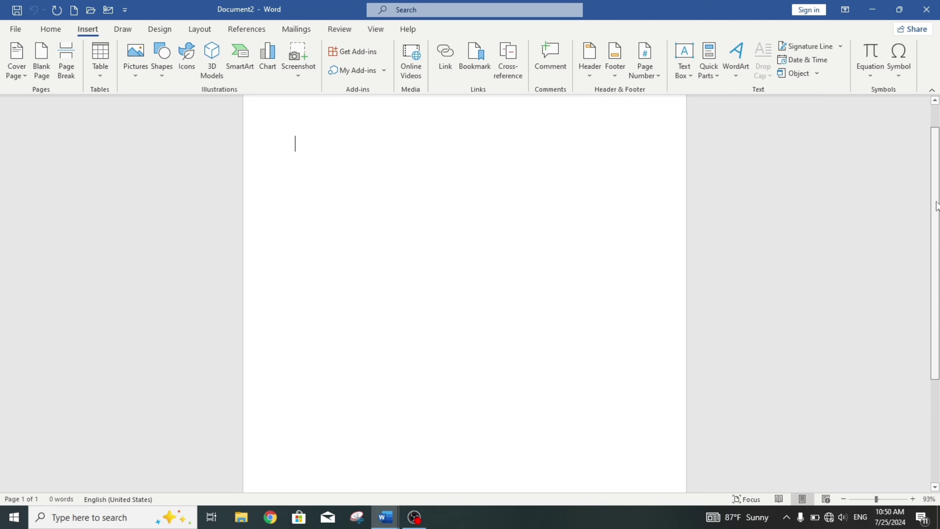
pyautogui.moveTo(936, 206); pyautogui.dragTo(920, 297)
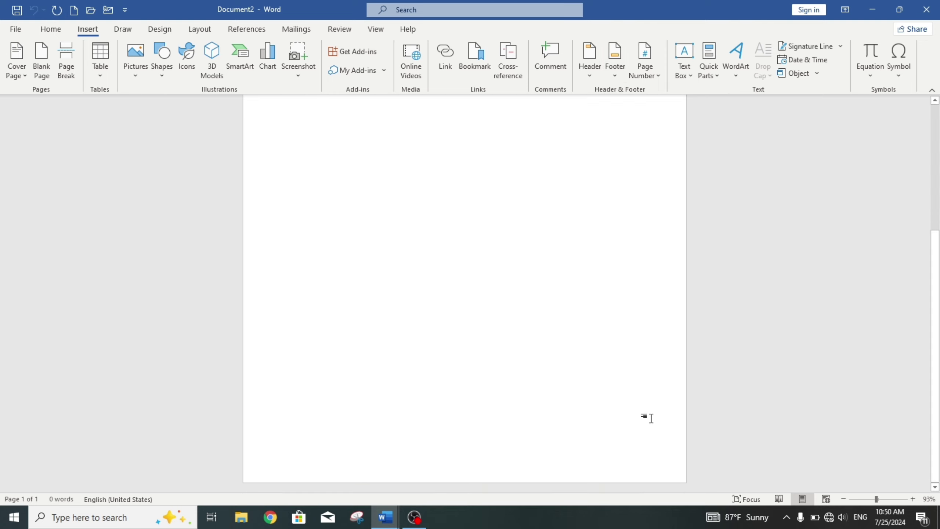
pyautogui.click(615, 61)
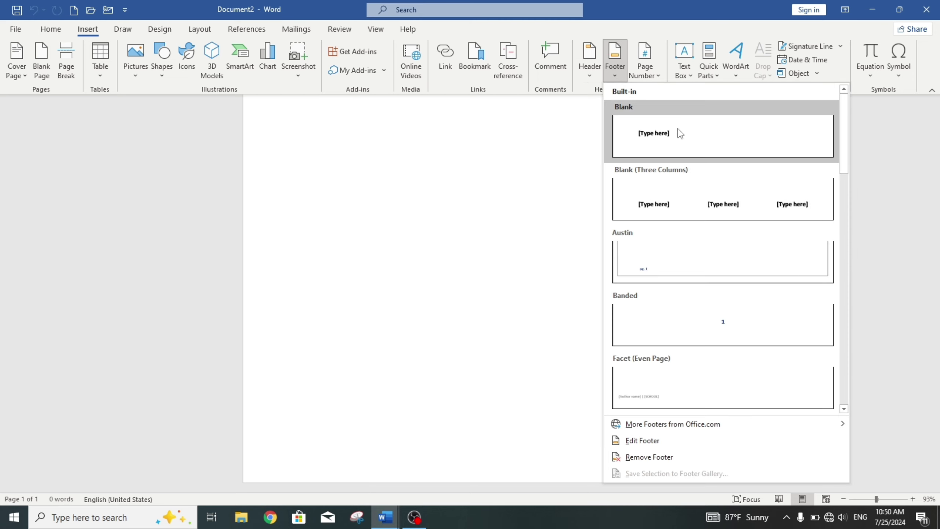
pyautogui.click(761, 399)
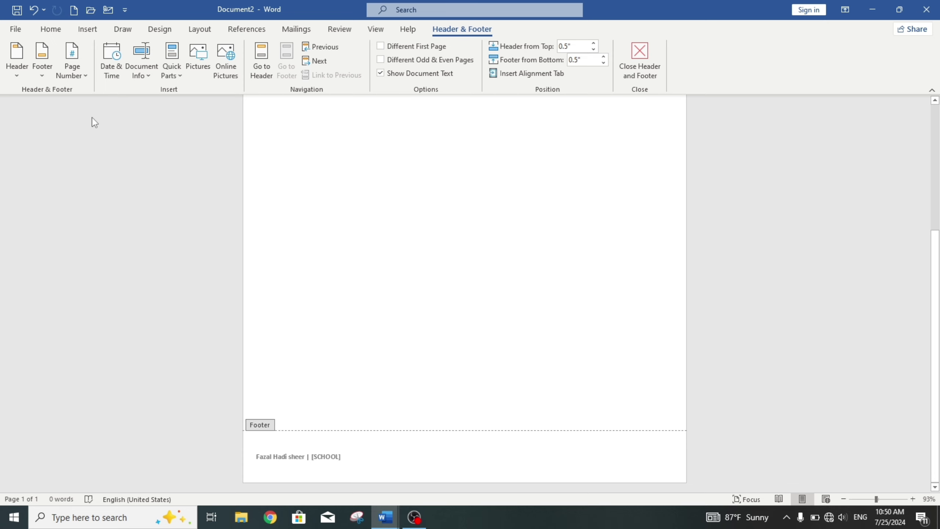
# Step: Remove the Facet footer and close footer editing
pyautogui.click(43, 75)
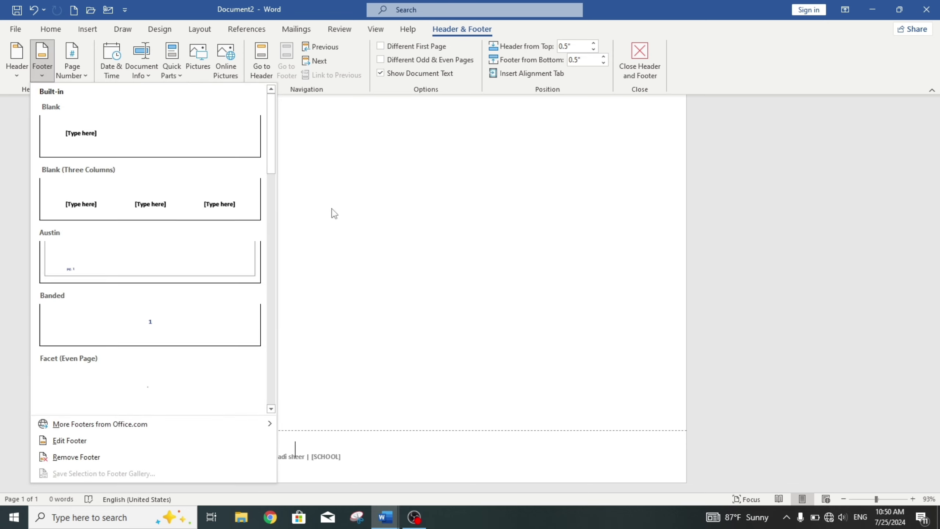
pyautogui.click(185, 455)
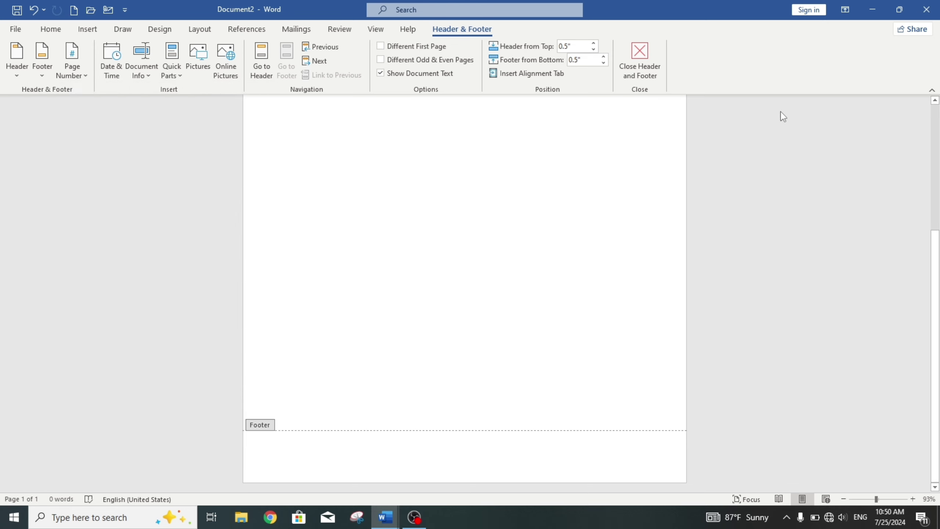
pyautogui.click(640, 61)
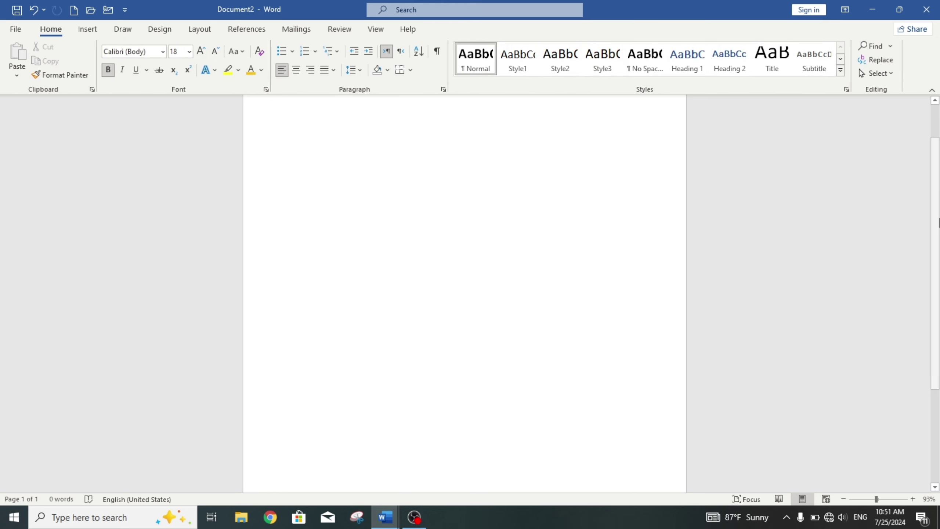
pyautogui.click(88, 29)
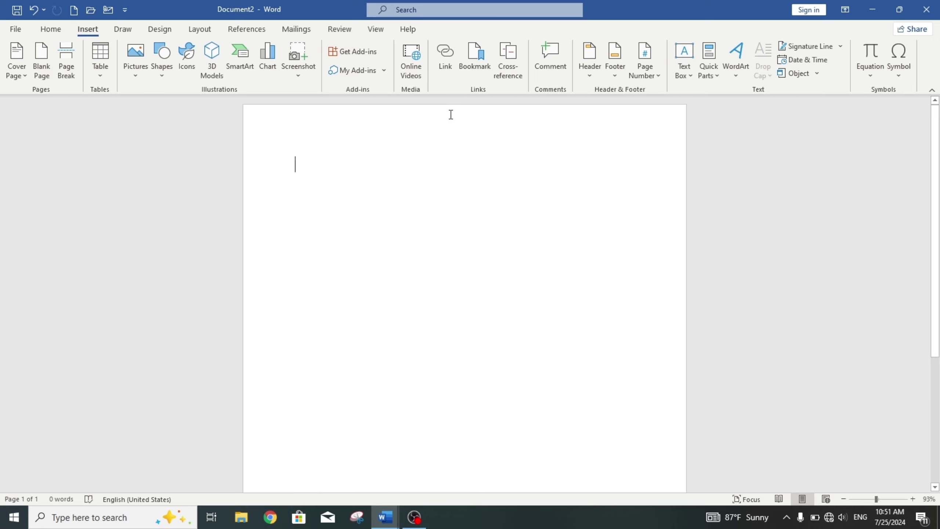
# Step: Generate sample paragraphs with =rand(26) and justify all the text
pyautogui.write('=rand')
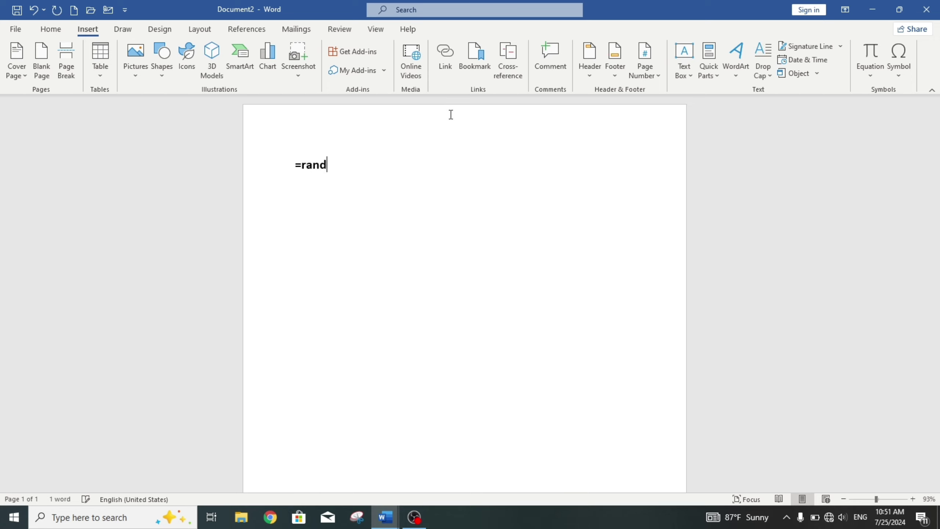
pyautogui.write('(26')
pyautogui.press('Return')
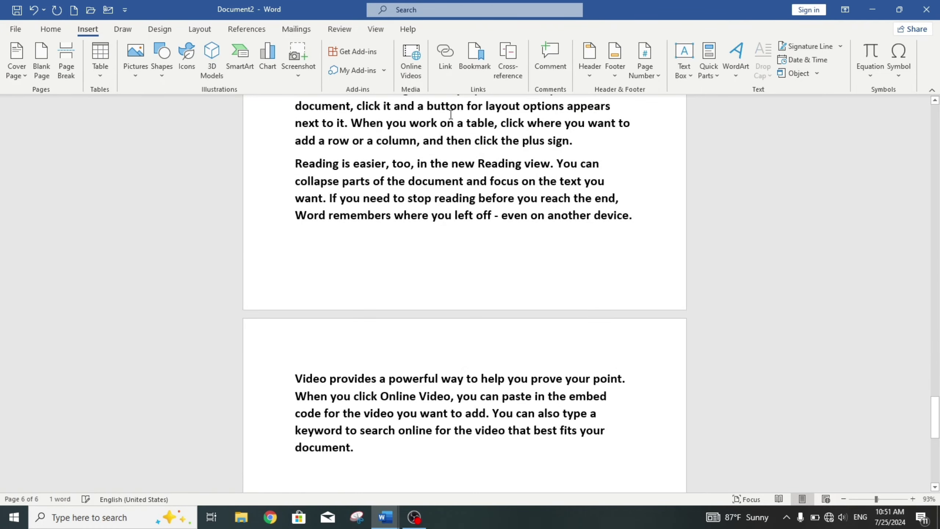
pyautogui.hotkey('ctrl', 'a')
pyautogui.hotkey('ctrl', 'j')
pyautogui.click(627, 193)
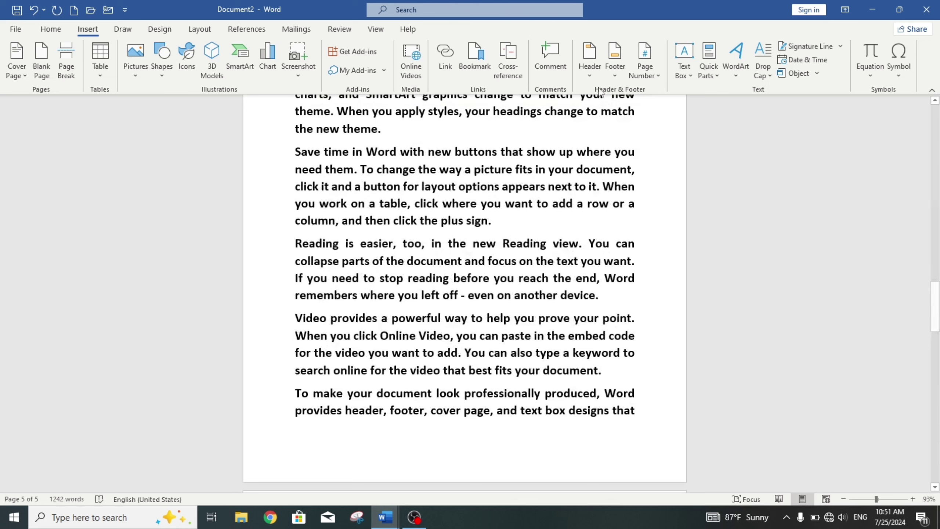
# Step: Add a Plain Number 2 page number centred at the top of every page
pyautogui.click(645, 67)
pyautogui.moveTo(668, 91)
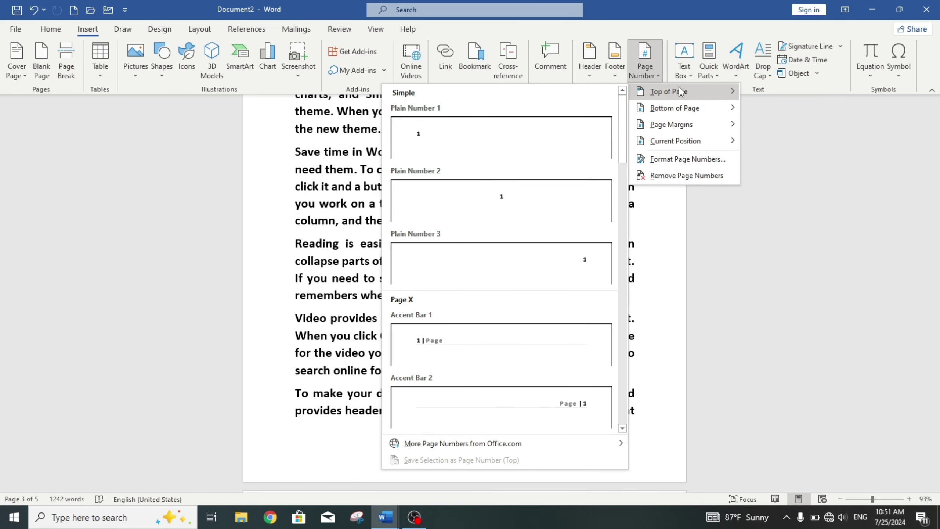
pyautogui.click(900, 194)
pyautogui.moveTo(935, 297); pyautogui.dragTo(935, 126)
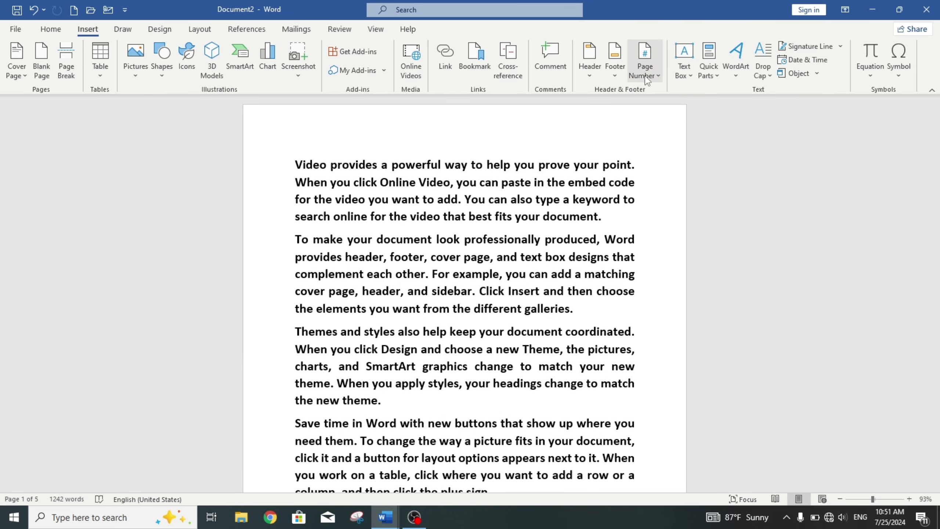
pyautogui.click(645, 61)
pyautogui.moveTo(669, 91)
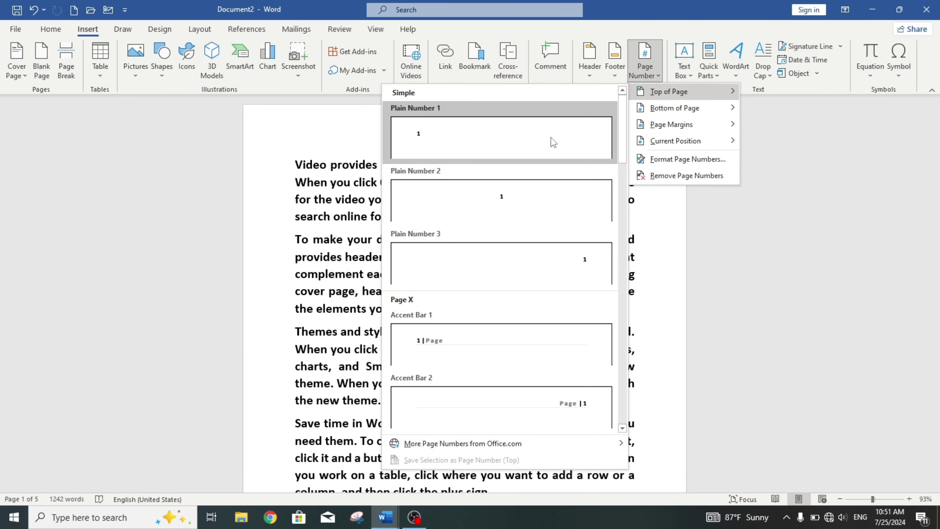
pyautogui.click(527, 214)
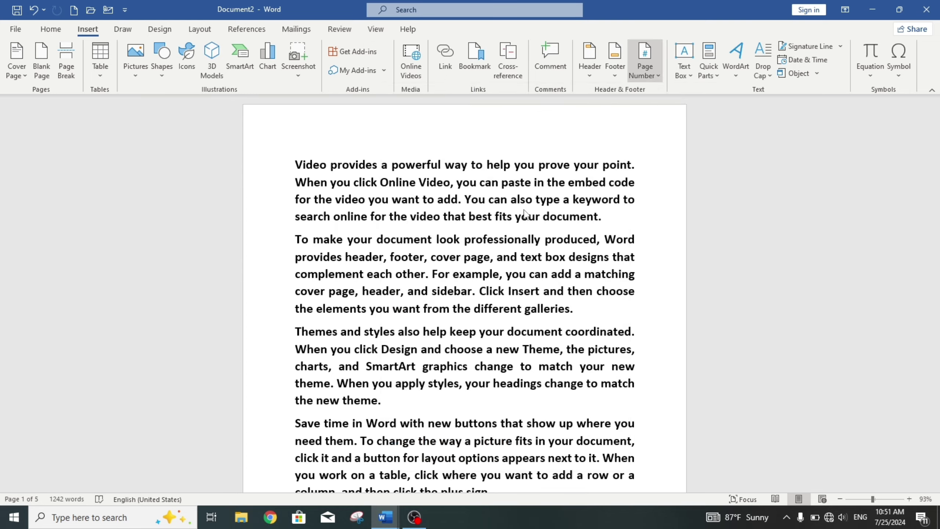
pyautogui.click(640, 59)
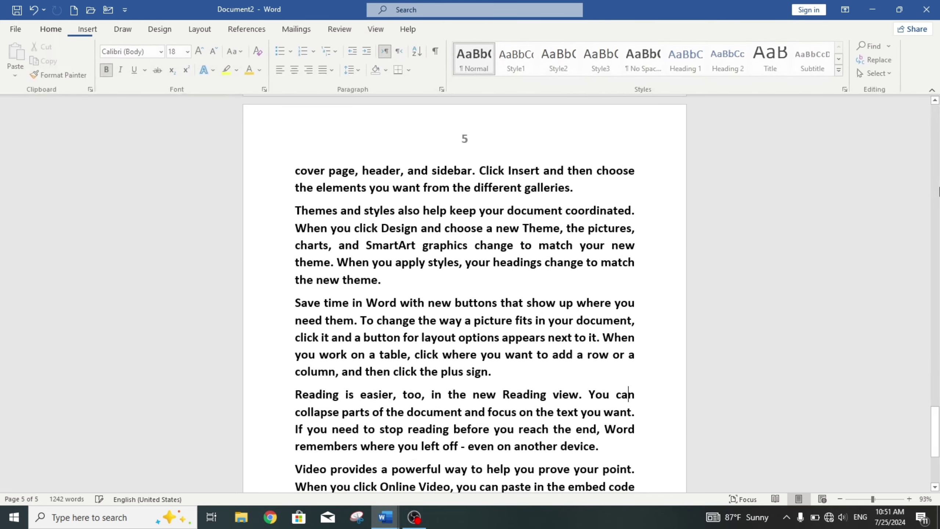
pyautogui.moveTo(938, 190)
pyautogui.mouseDown()
pyautogui.moveTo(939, 155)
pyautogui.moveTo(922, 152)
pyautogui.moveTo(920, 125)
pyautogui.mouseUp()
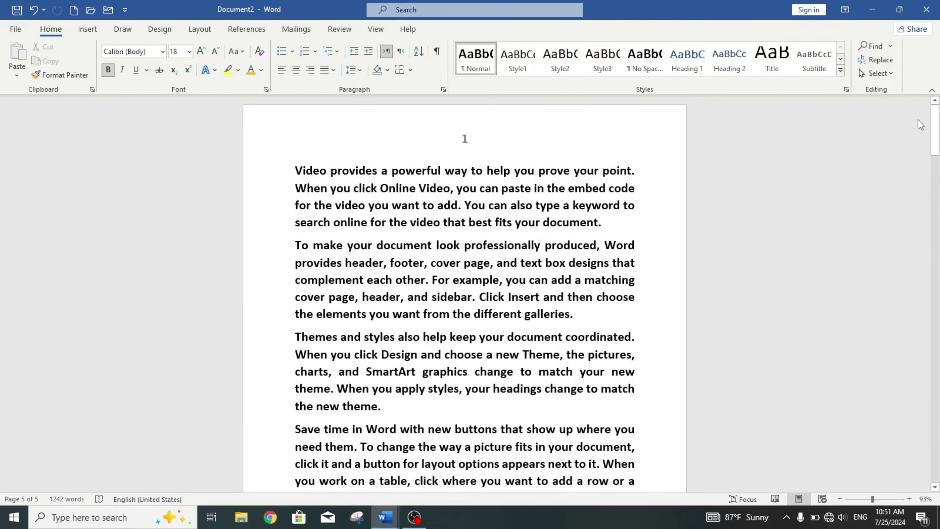
pyautogui.click(88, 29)
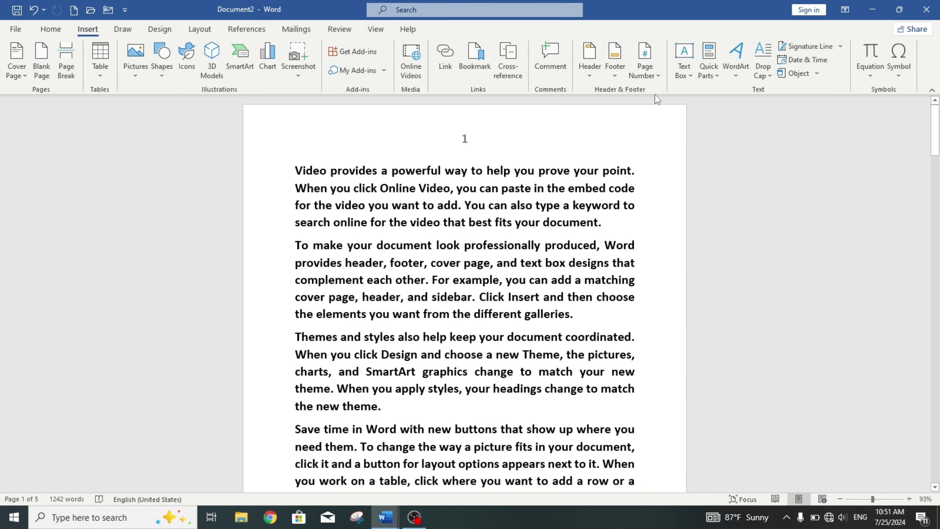
# Step: Replace the top page numbers with an Accent Bar 2 number at the page bottom
pyautogui.click(644, 67)
pyautogui.click(666, 175)
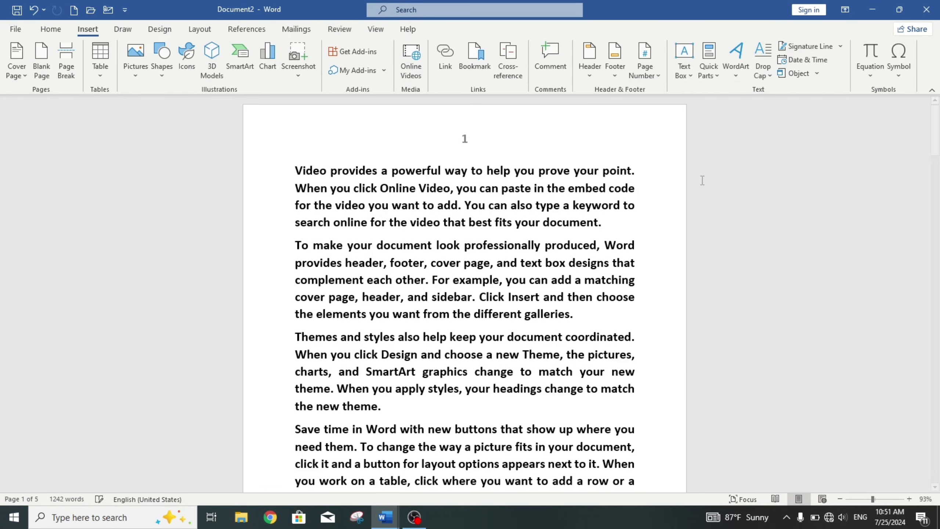
pyautogui.click(645, 69)
pyautogui.moveTo(674, 108)
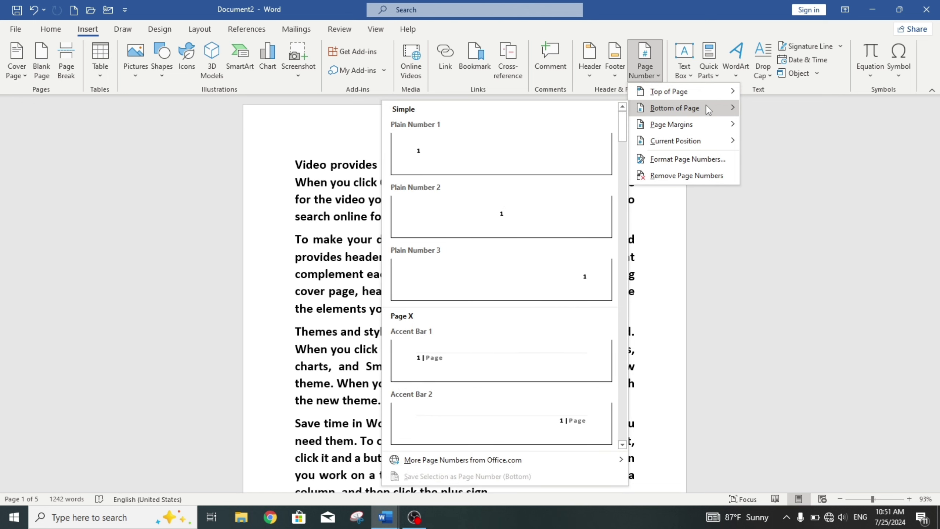
pyautogui.click(546, 415)
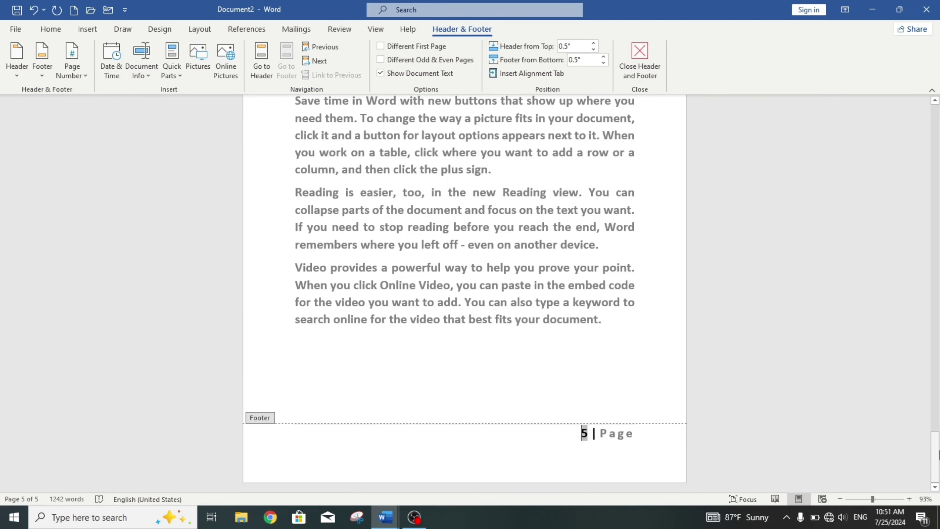
pyautogui.moveTo(935, 442); pyautogui.dragTo(911, 184)
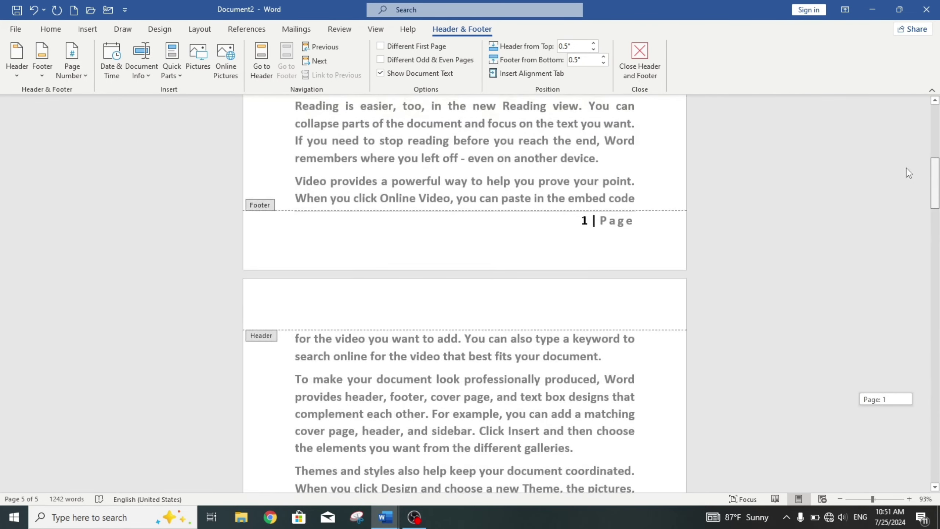
pyautogui.moveTo(911, 183); pyautogui.dragTo(903, 86)
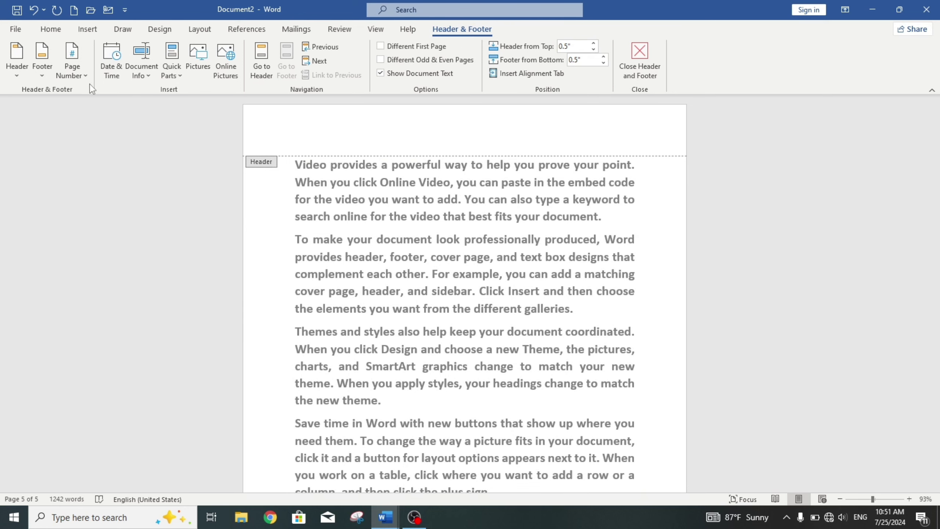
# Step: Remove all page numbers and close header and footer editing
pyautogui.click(79, 78)
pyautogui.click(144, 180)
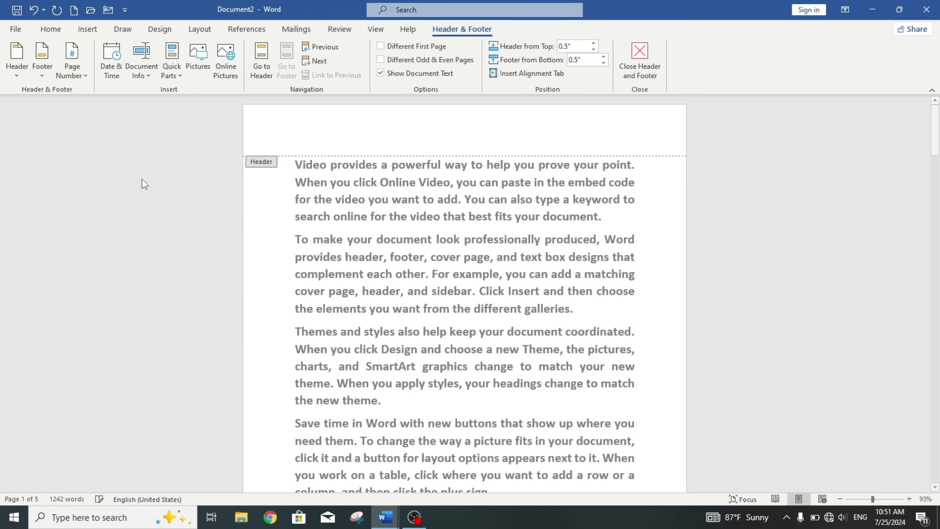
pyautogui.click(643, 72)
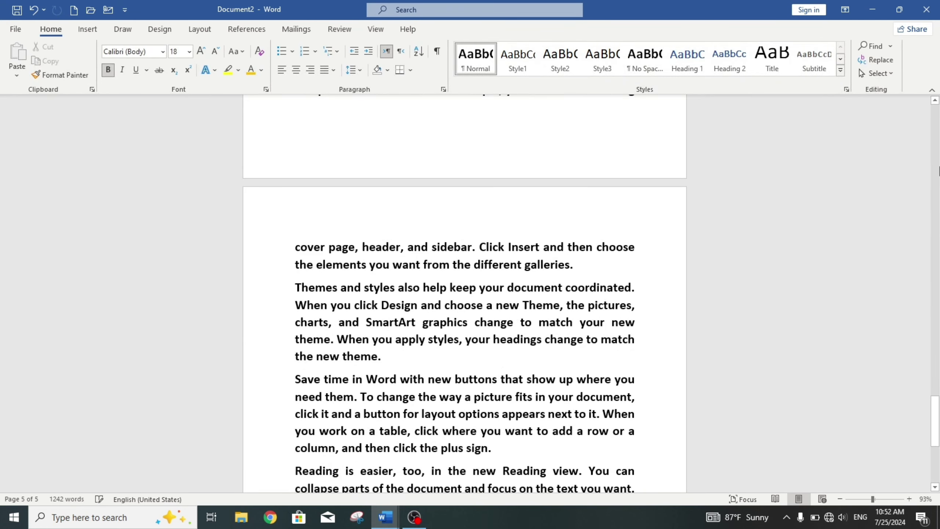
pyautogui.moveTo(935, 422); pyautogui.dragTo(927, 109)
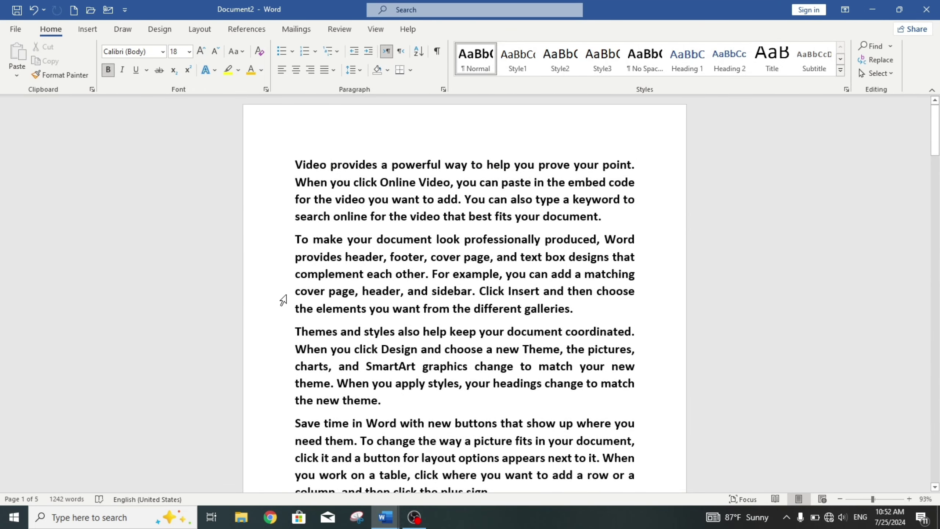
# Step: Add an Accent Bar, Right page number in the page margins
pyautogui.click(88, 30)
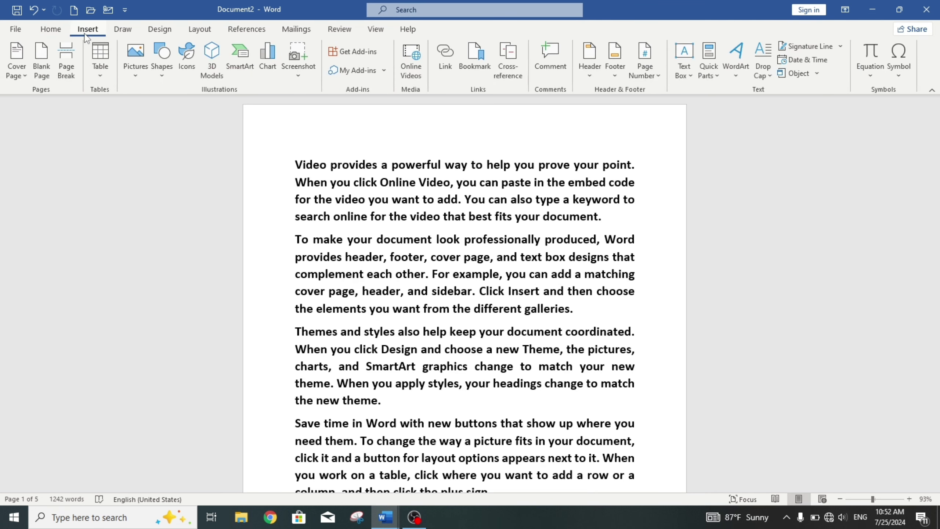
pyautogui.click(644, 80)
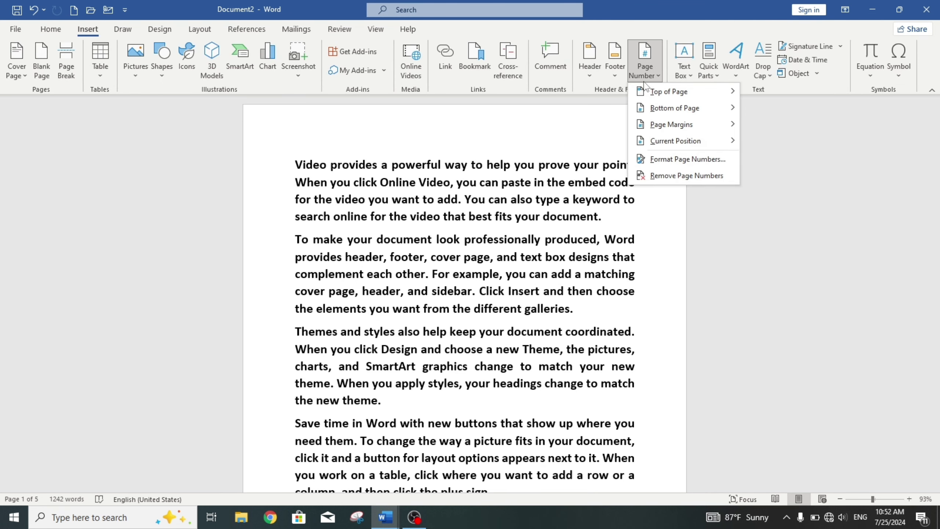
pyautogui.moveTo(670, 124)
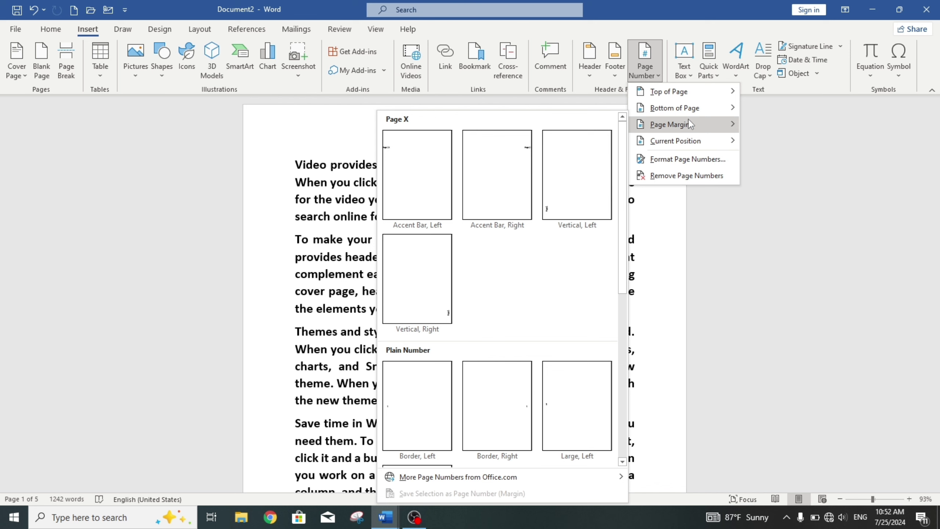
pyautogui.click(526, 189)
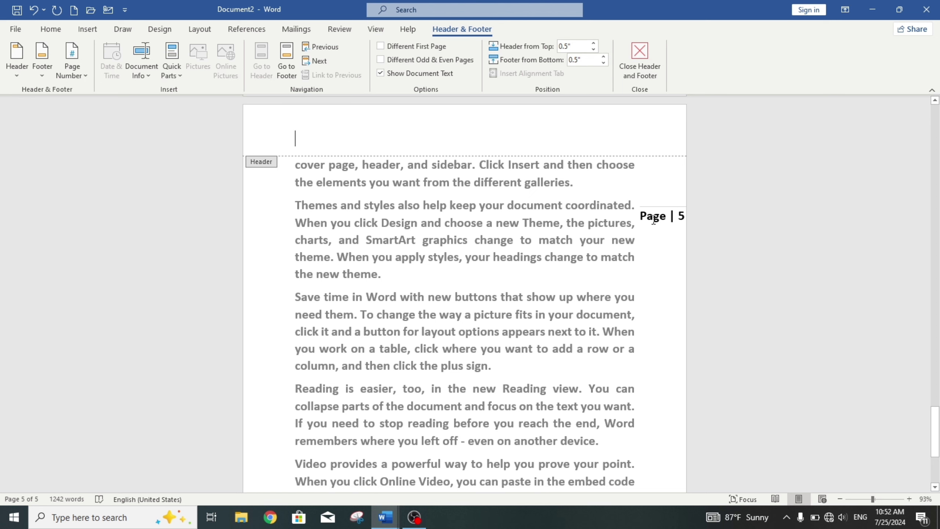
# Step: Remove the margin page numbers again, leaving the pages unnumbered
pyautogui.scroll(20, 939, 293)
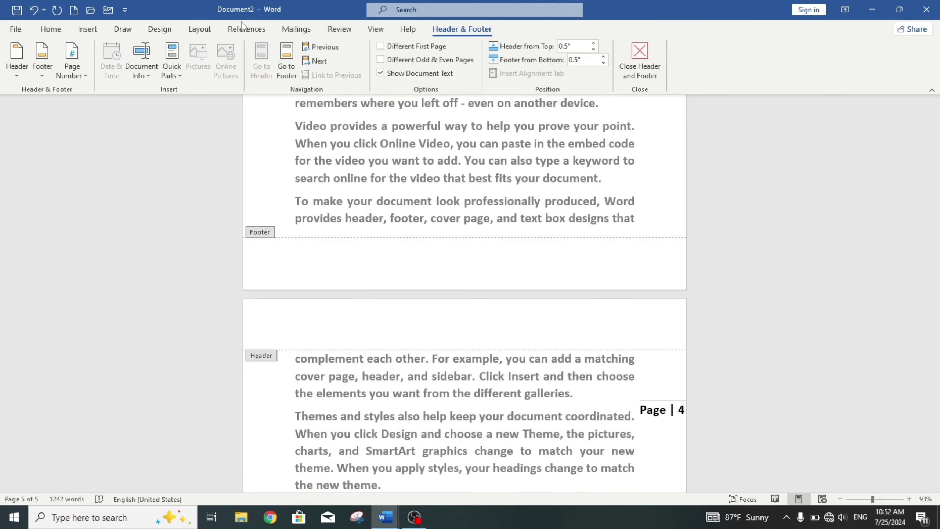
pyautogui.click(67, 76)
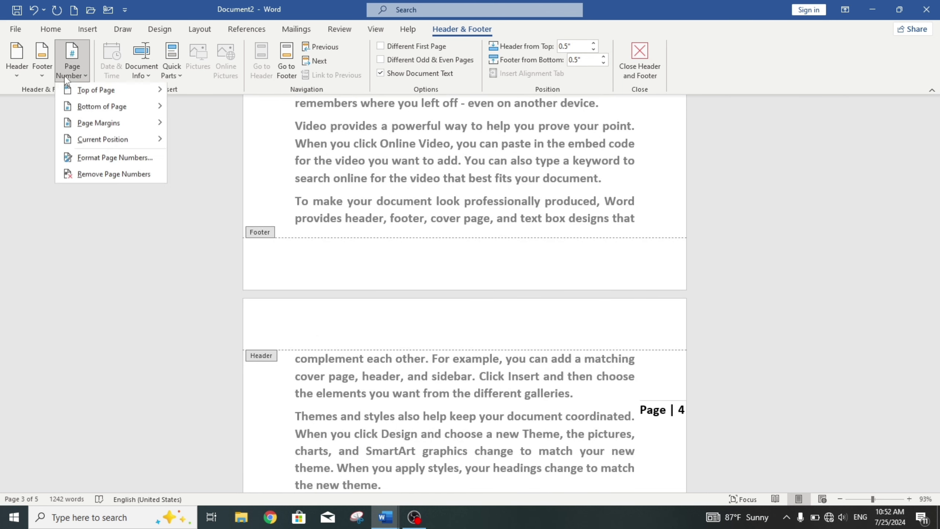
pyautogui.click(149, 175)
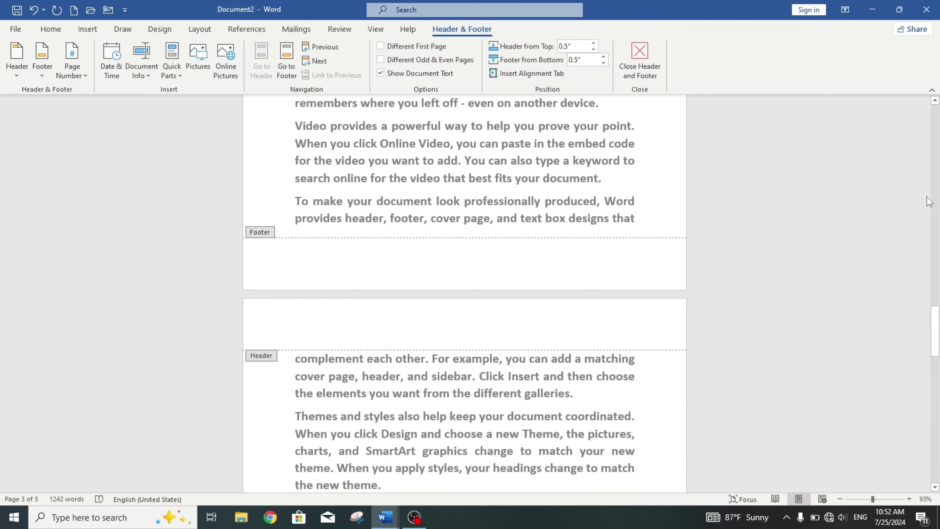
pyautogui.moveTo(935, 331); pyautogui.dragTo(934, 97)
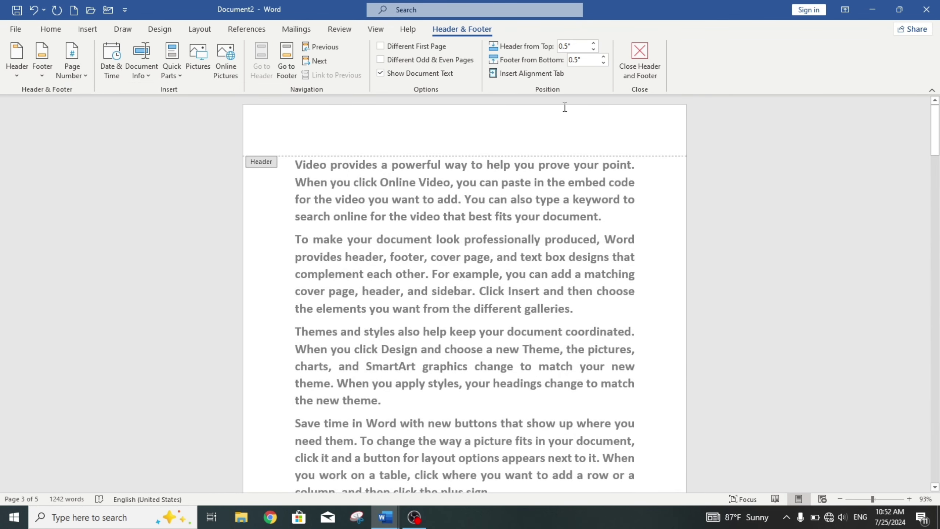
# Step: Dismiss the page number options and return to editing the body text
pyautogui.click(73, 69)
pyautogui.moveTo(102, 140)
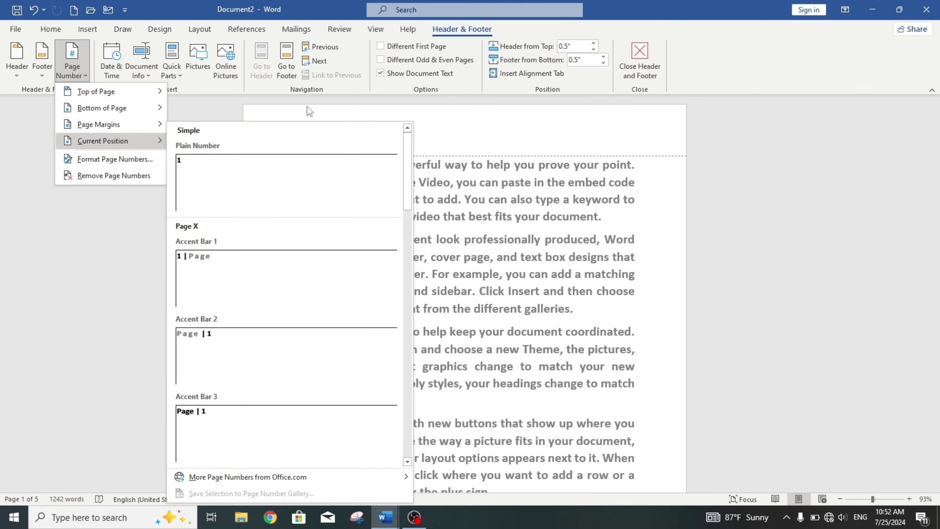
pyautogui.click(582, 162)
pyautogui.doubleClick(582, 161)
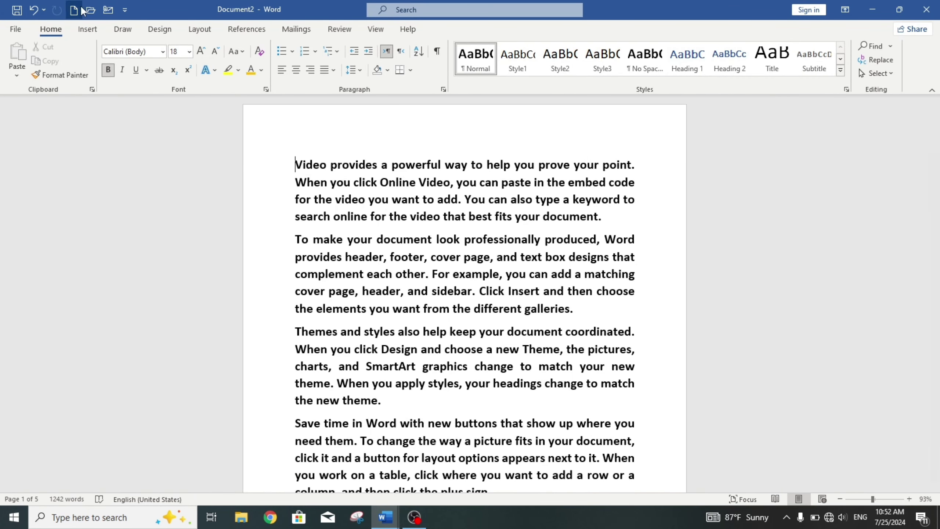
# Step: Insert a Current Position Plain Number in the body text, undo it, then open the page 1 header
pyautogui.click(87, 29)
pyautogui.click(656, 77)
pyautogui.moveTo(676, 140)
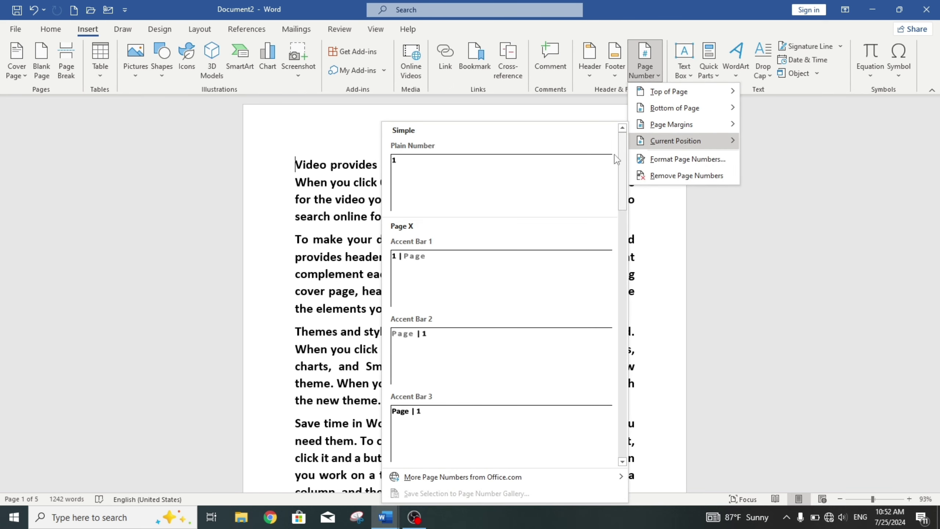
pyautogui.click(563, 206)
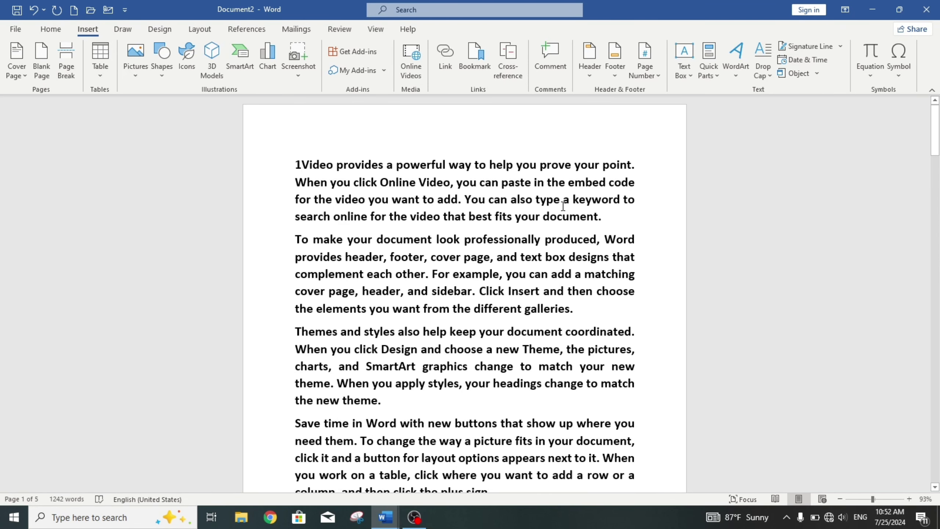
pyautogui.hotkey('ctrl', 'z')
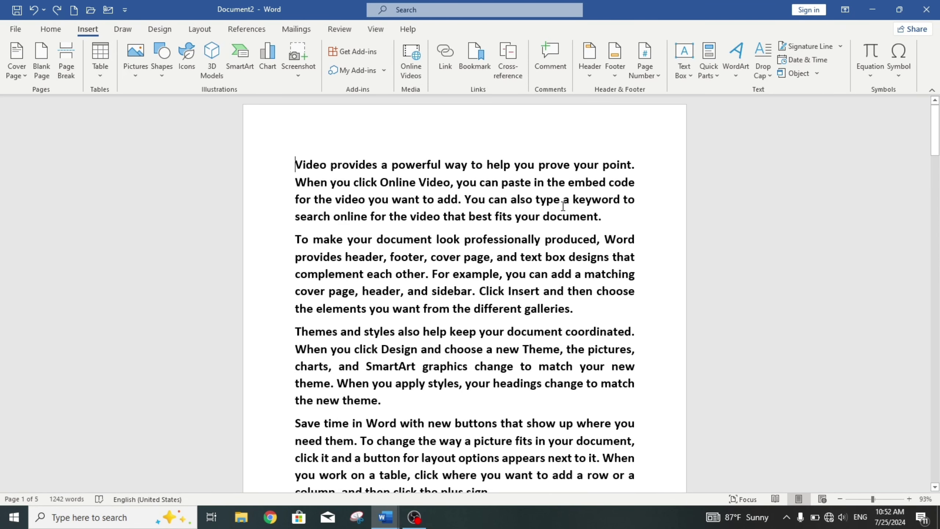
pyautogui.doubleClick(276, 126)
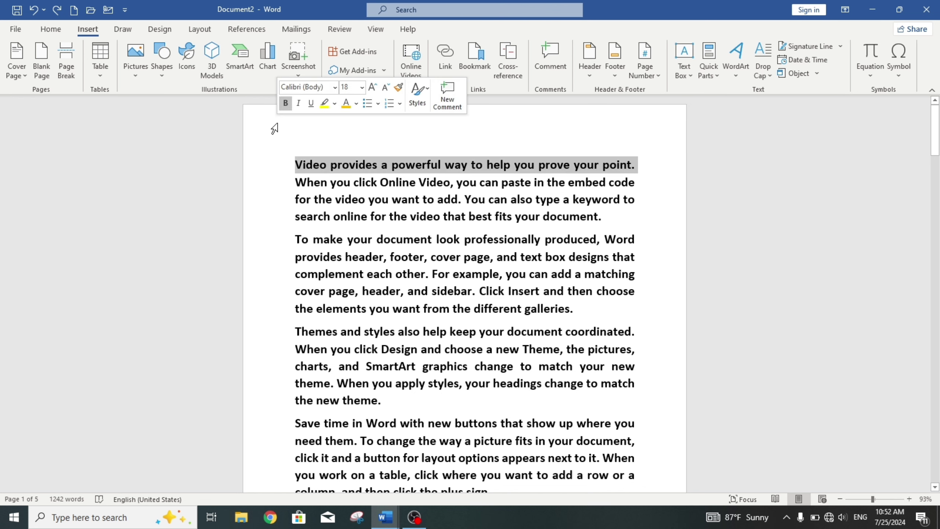
# Step: Draw a small rectangle shape at the left of the header
pyautogui.click(82, 31)
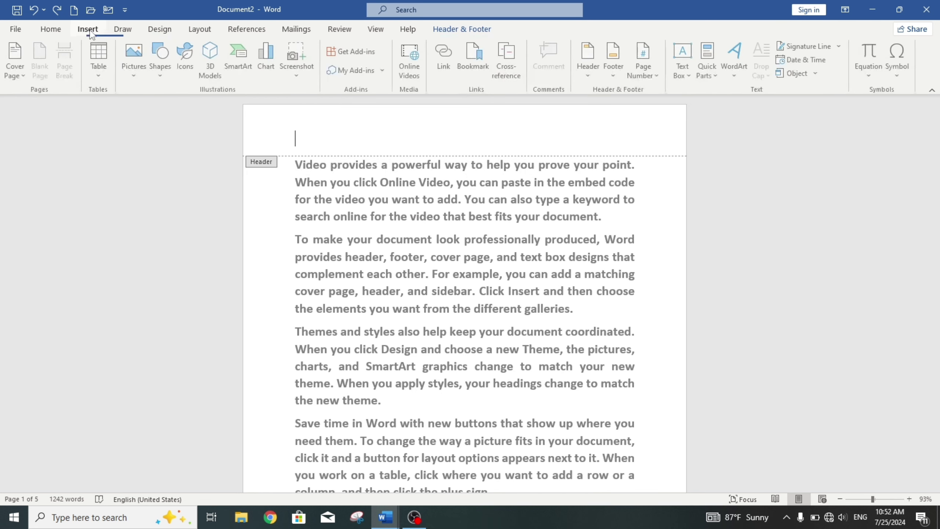
pyautogui.click(161, 67)
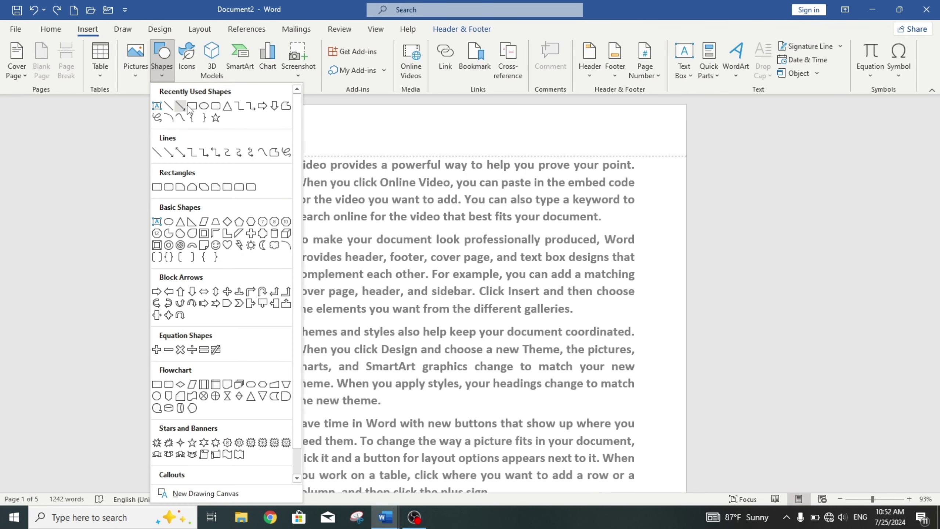
pyautogui.click(185, 105)
pyautogui.moveTo(270, 124); pyautogui.dragTo(294, 144)
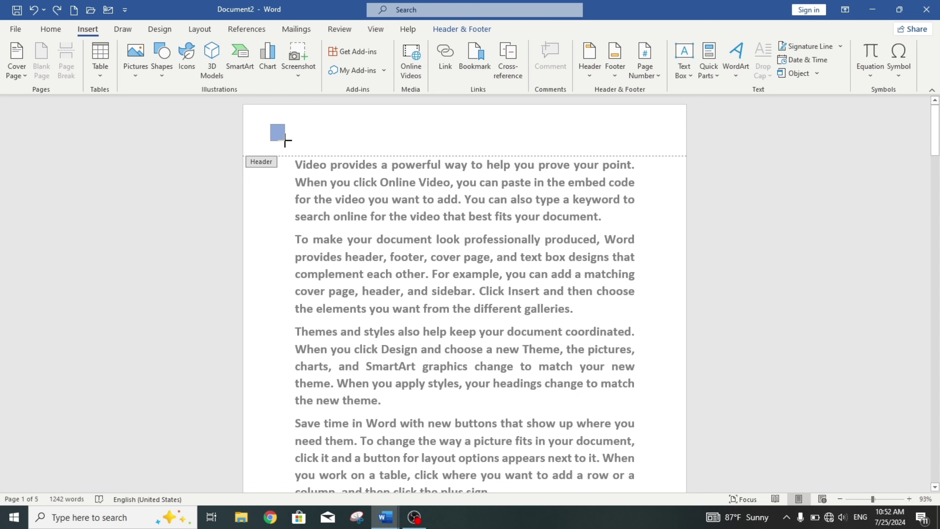
pyautogui.rightClick(283, 134)
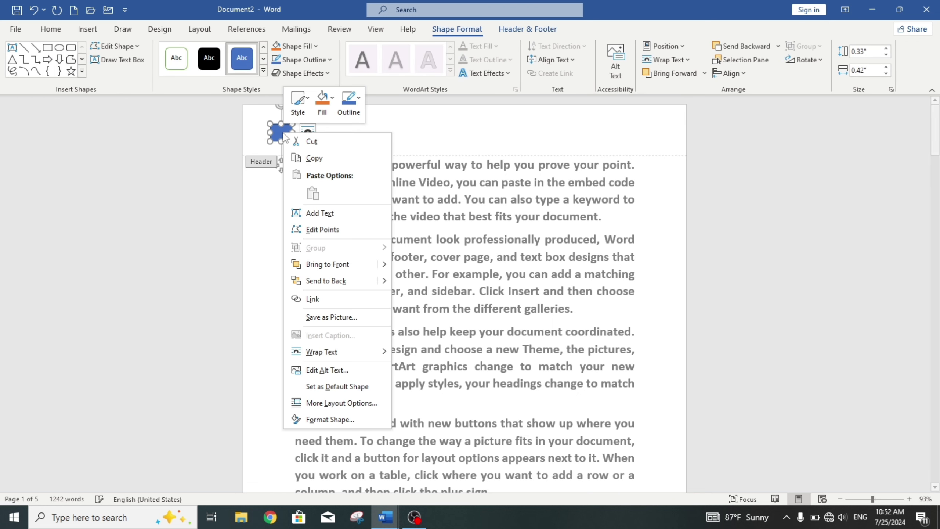
pyautogui.click(317, 213)
# Step: Put a Plain Number page number in the rectangle, close the header, then undo both additions
pyautogui.click(87, 29)
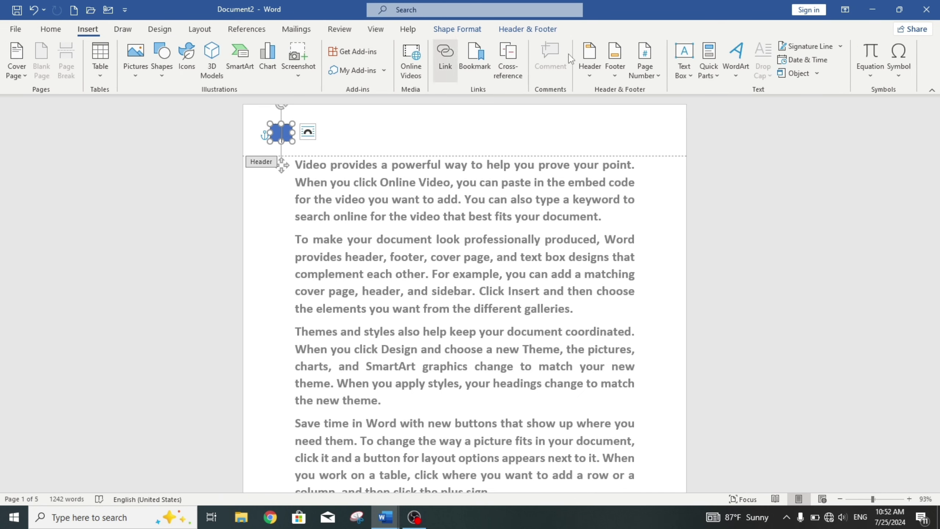
pyautogui.click(644, 61)
pyautogui.moveTo(675, 140)
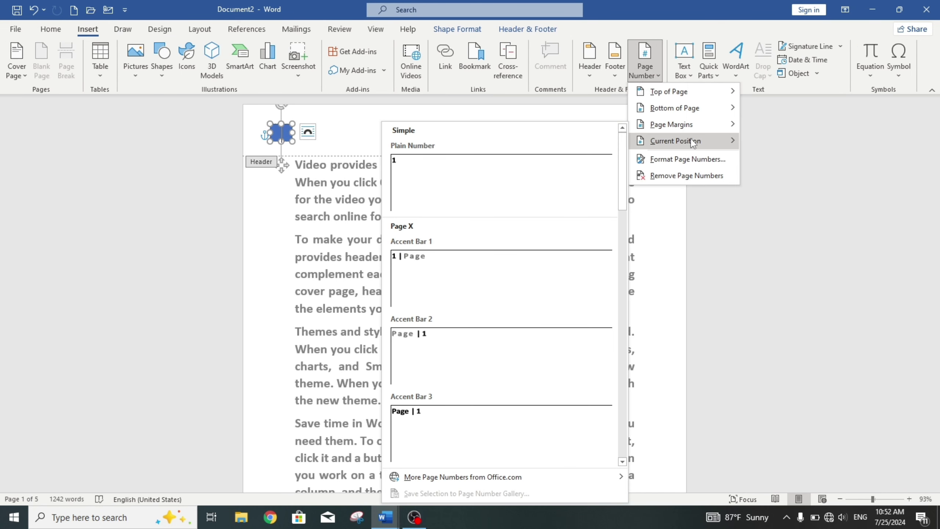
pyautogui.click(570, 168)
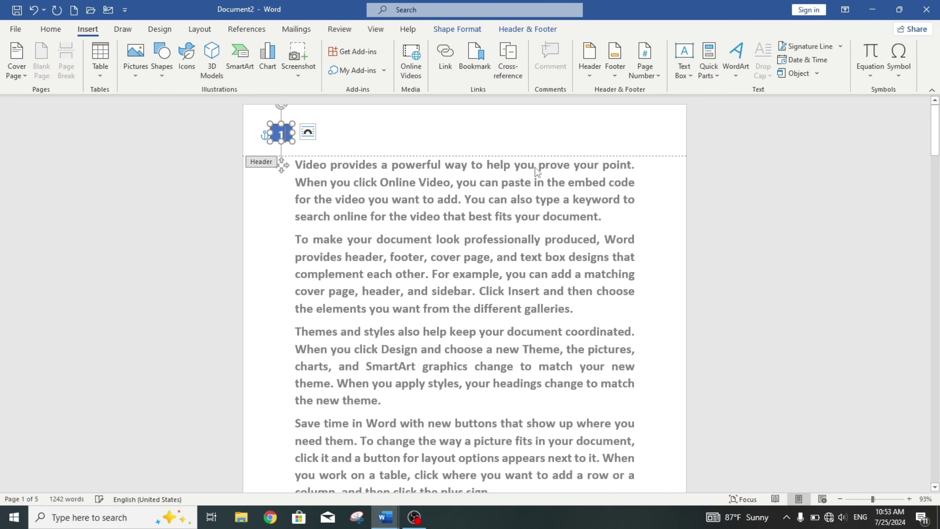
pyautogui.doubleClick(518, 203)
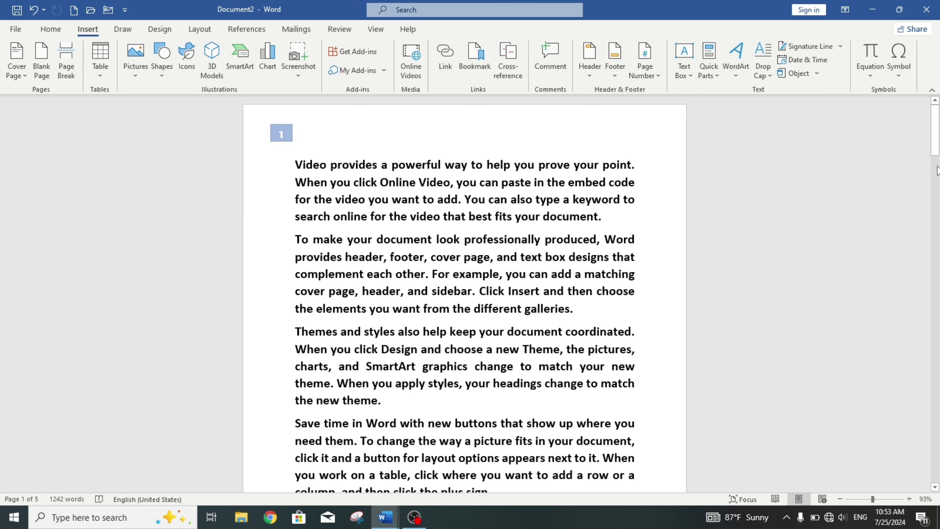
pyautogui.moveTo(936, 152)
pyautogui.mouseDown()
pyautogui.moveTo(933, 241)
pyautogui.moveTo(902, 104)
pyautogui.mouseUp()
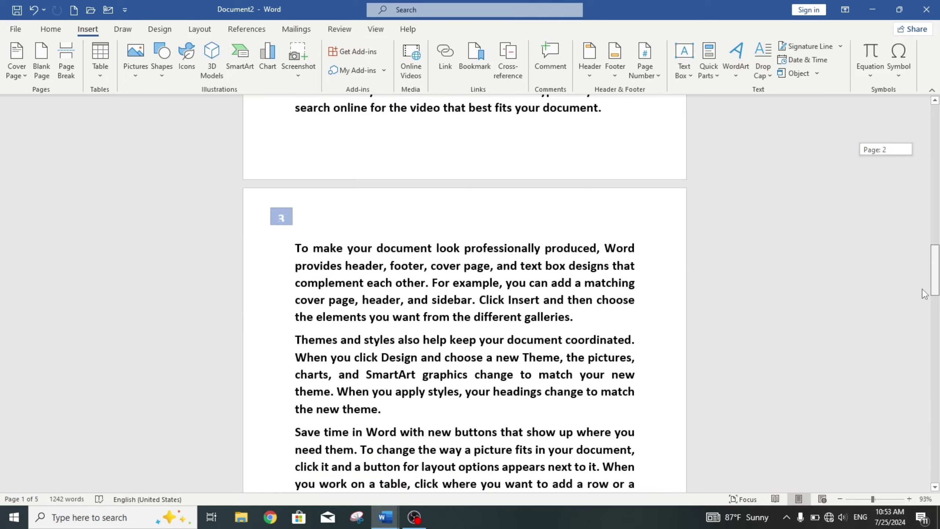
pyautogui.hotkey('ctrl', 'z')
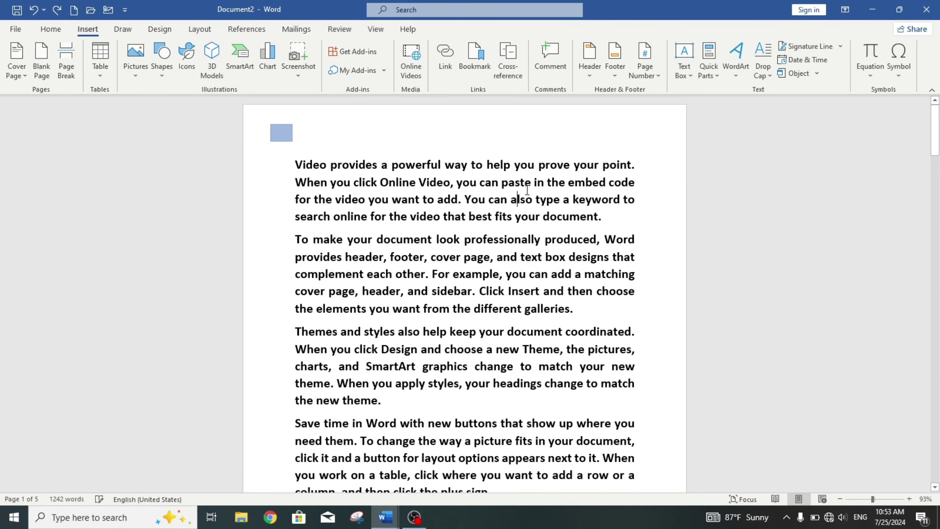
pyautogui.hotkey('ctrl', 'z')
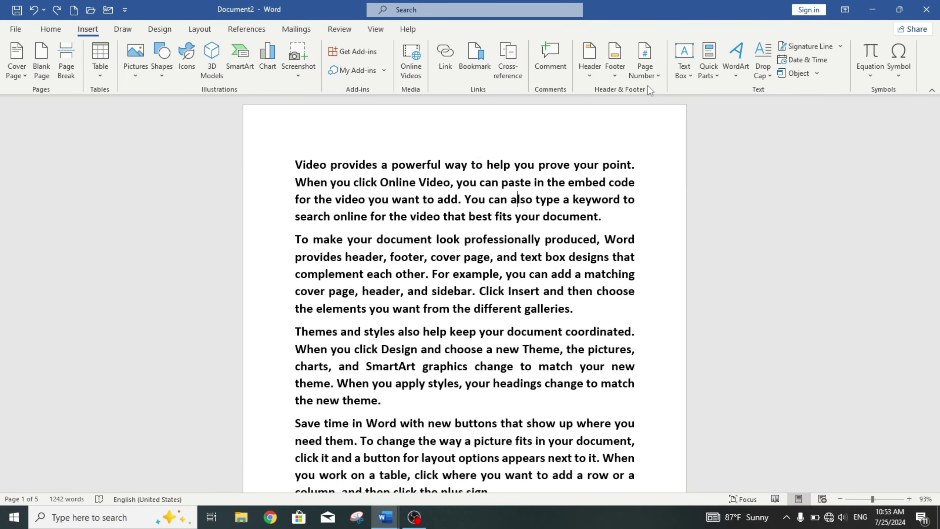
# Step: Set the page number format to the Arabic-letter style أ, ب, ج
pyautogui.click(649, 78)
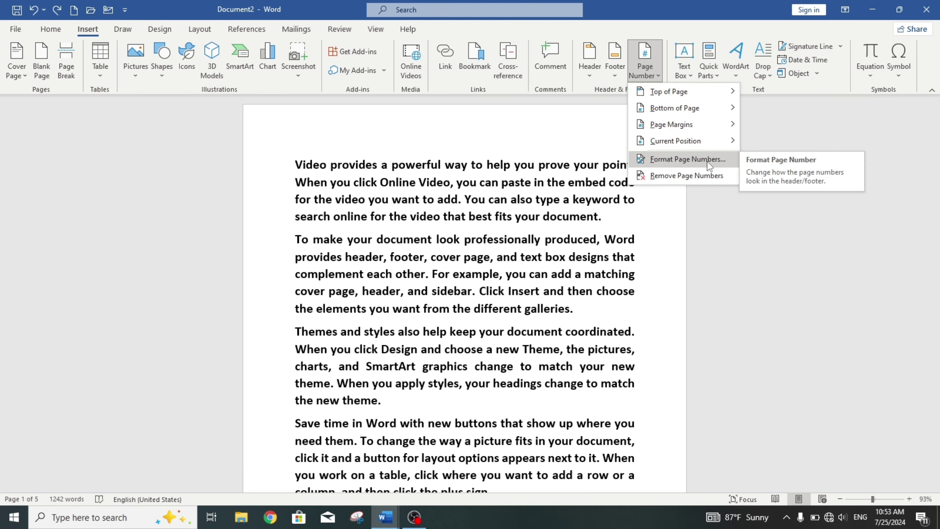
pyautogui.click(688, 160)
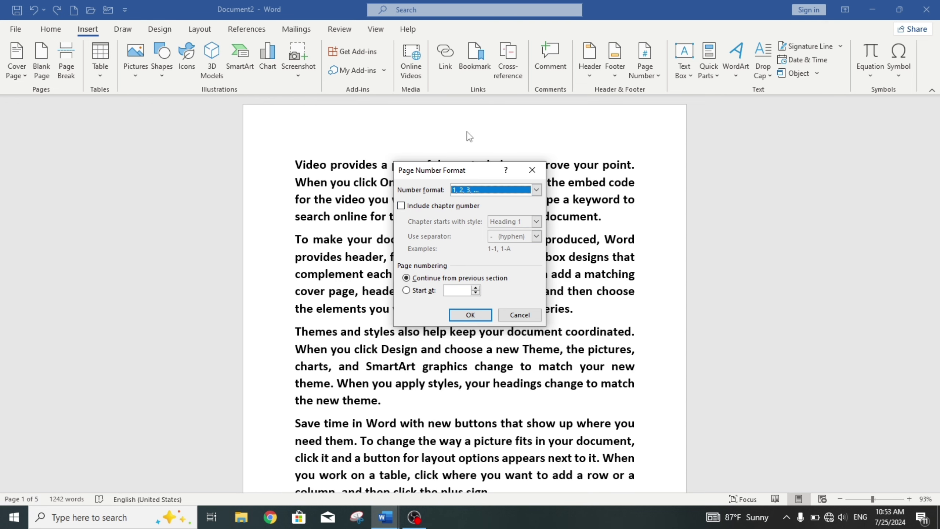
pyautogui.click(534, 191)
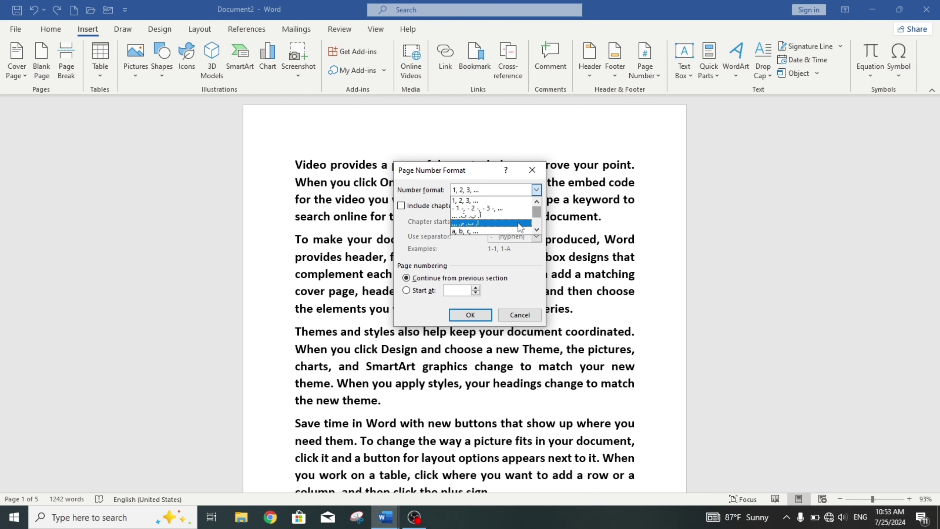
pyautogui.click(537, 230)
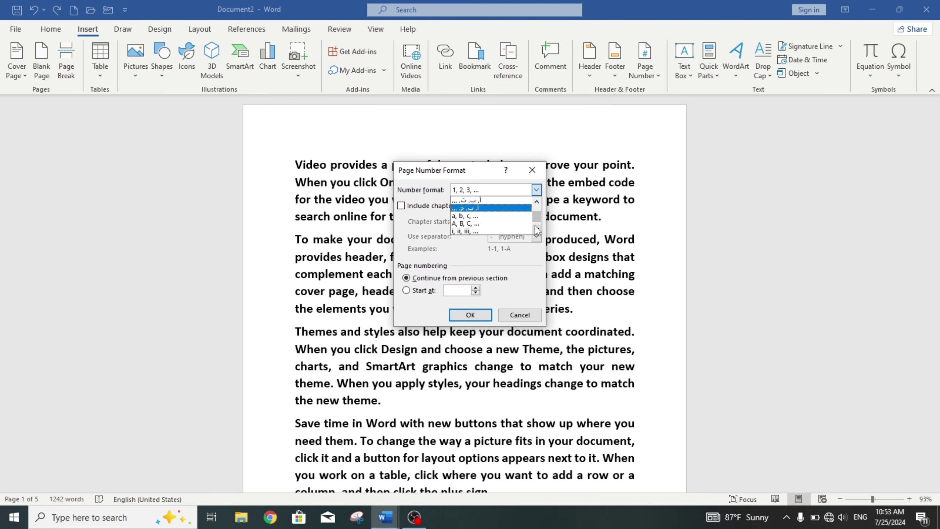
pyautogui.moveTo(538, 220); pyautogui.dragTo(538, 216)
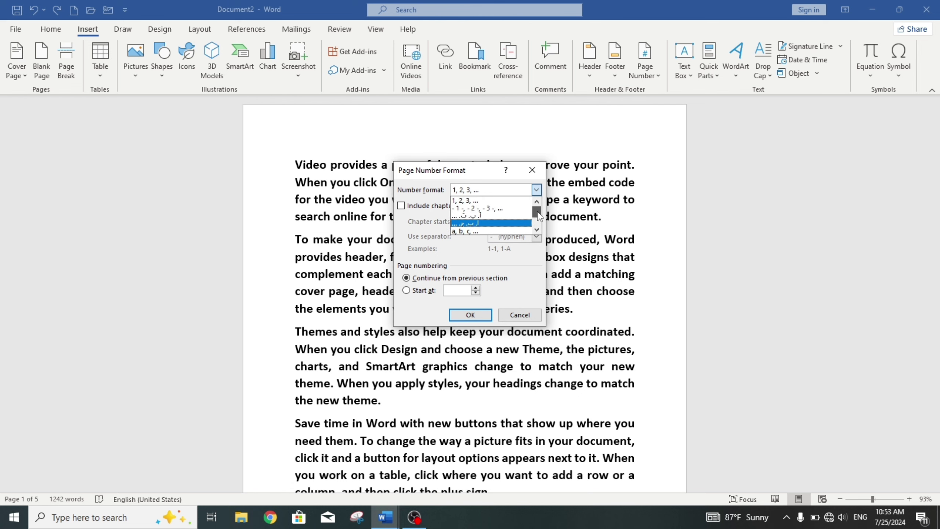
pyautogui.click(498, 223)
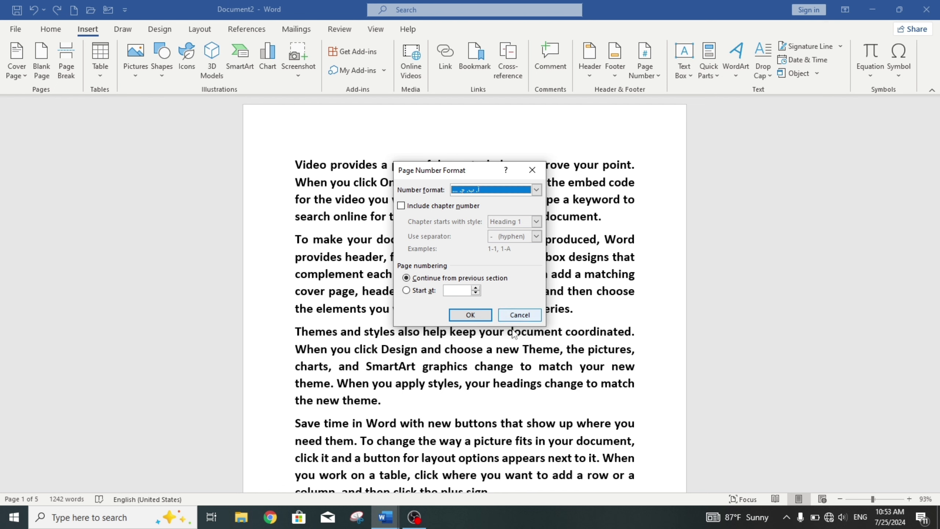
pyautogui.click(467, 317)
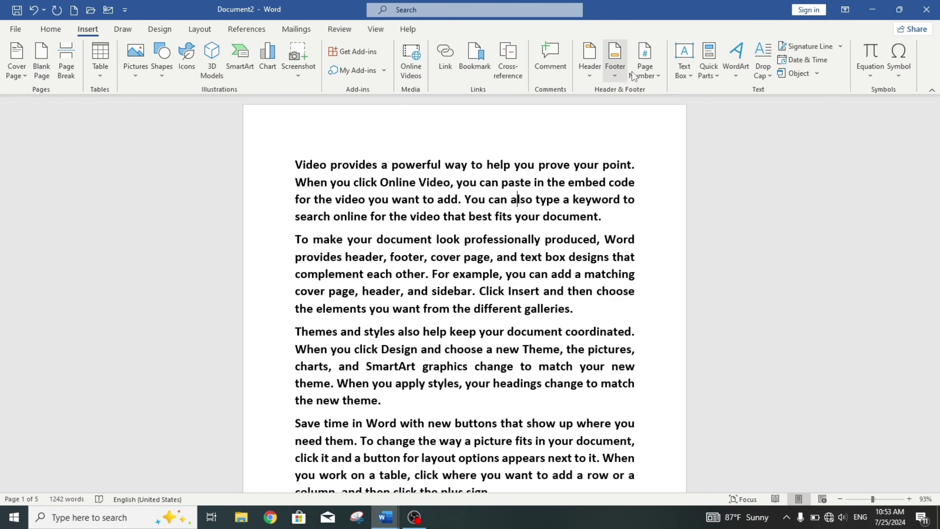
# Step: Insert a plain Top of Page number and leave header editing
pyautogui.click(646, 69)
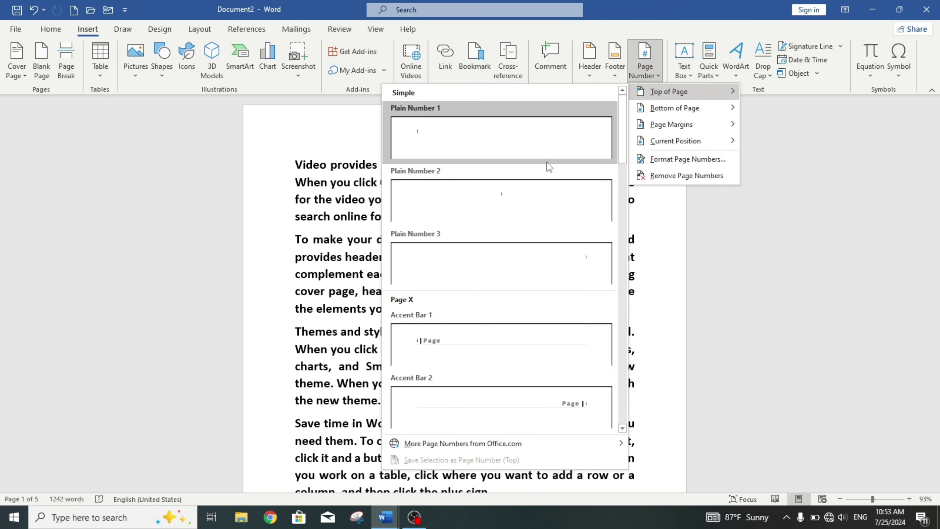
pyautogui.click(541, 202)
pyautogui.press('Escape')
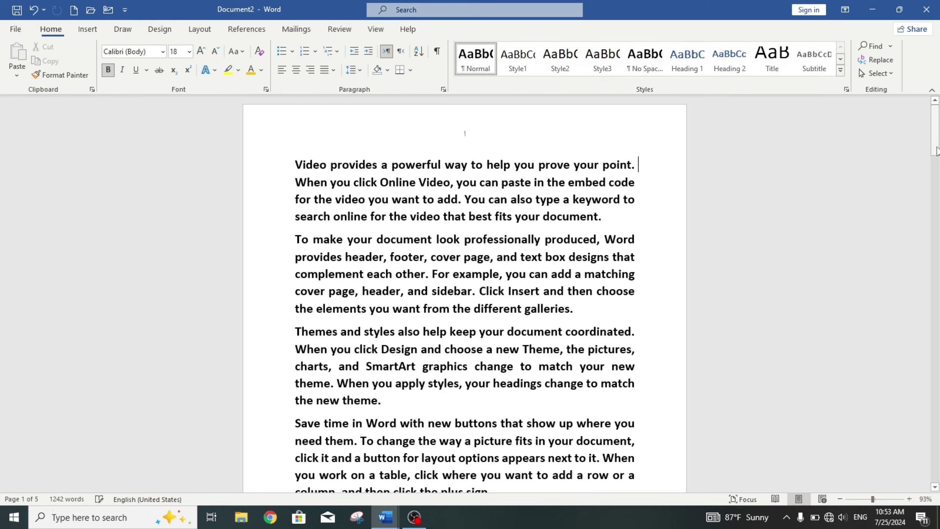
pyautogui.moveTo(938, 143)
pyautogui.mouseDown()
pyautogui.moveTo(937, 218)
pyautogui.moveTo(916, 137)
pyautogui.mouseUp()
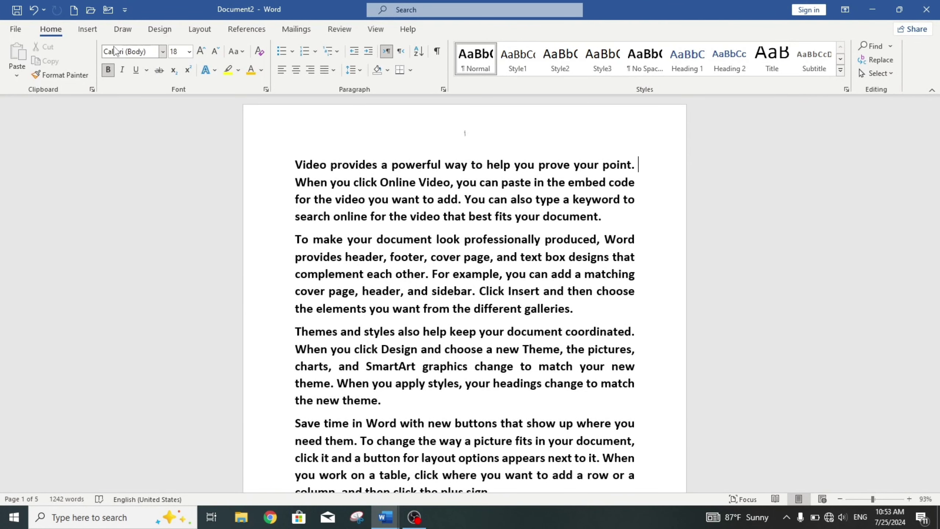
# Step: Remove the page numbers from the document
pyautogui.click(92, 31)
pyautogui.click(654, 76)
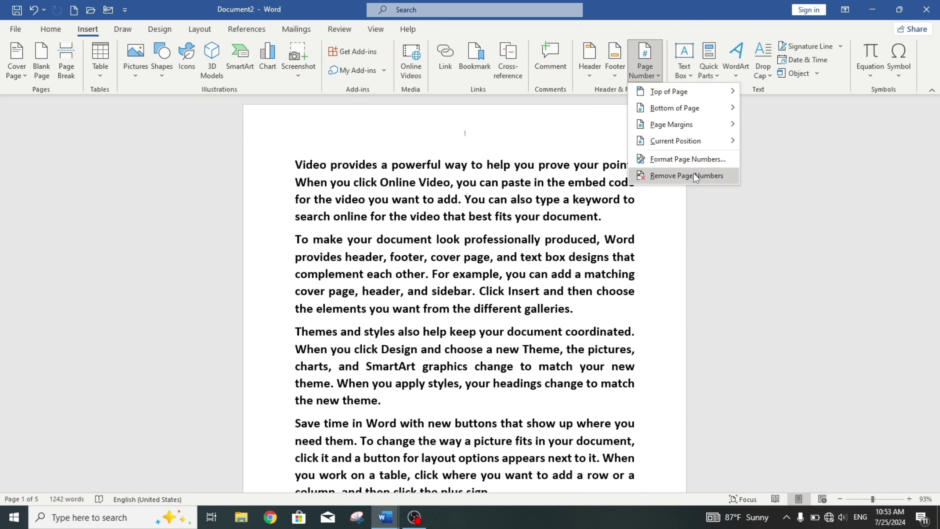
pyautogui.click(694, 174)
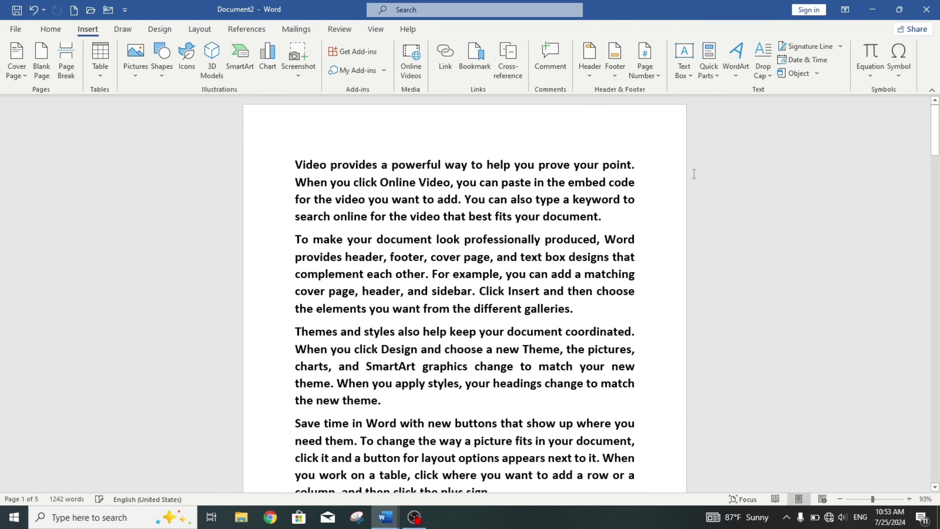
# Step: Add a new first line 'Computer' and make it a numbered Heading 1 via the multilevel list
pyautogui.click(289, 164)
pyautogui.press('Return')
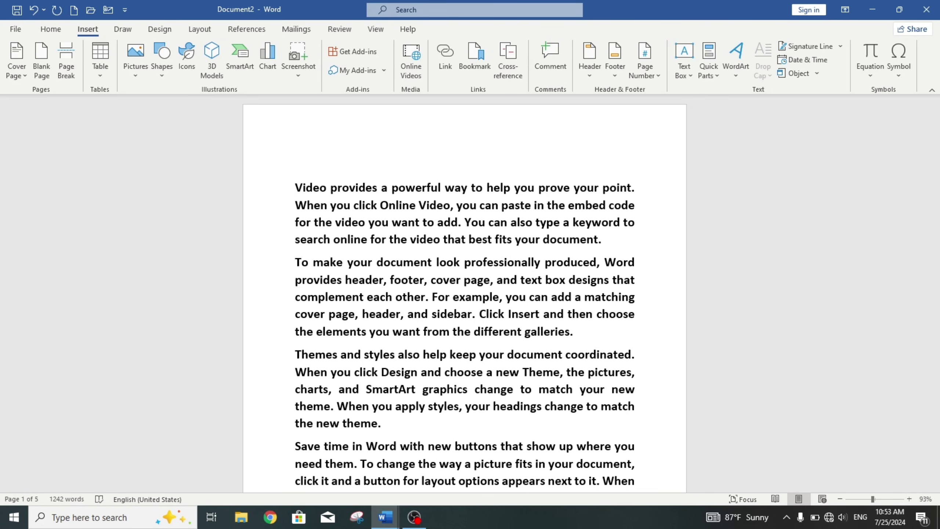
pyautogui.write('computer')
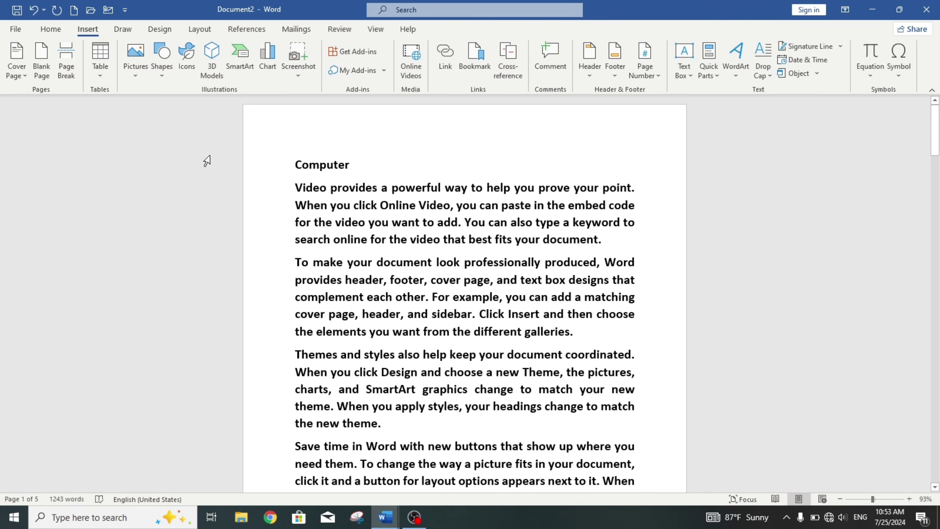
pyautogui.moveTo(358, 166); pyautogui.dragTo(248, 153)
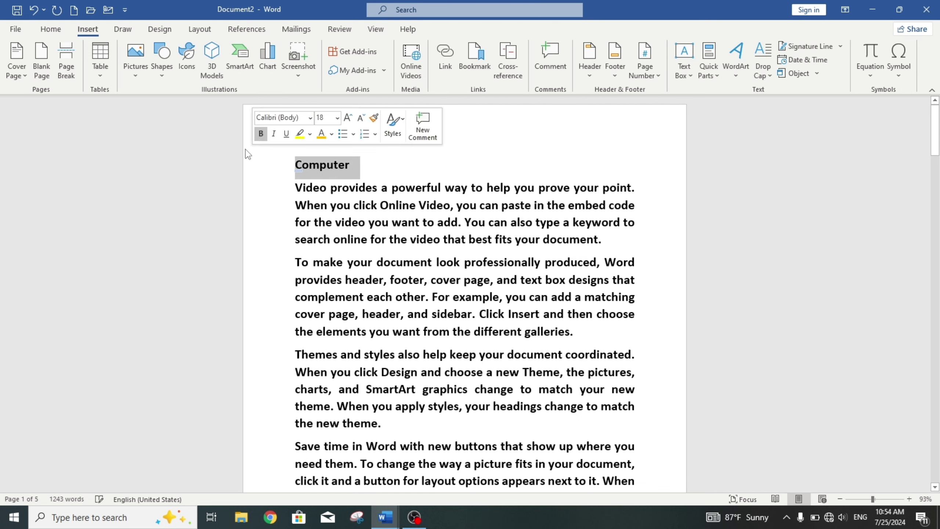
pyautogui.click(51, 29)
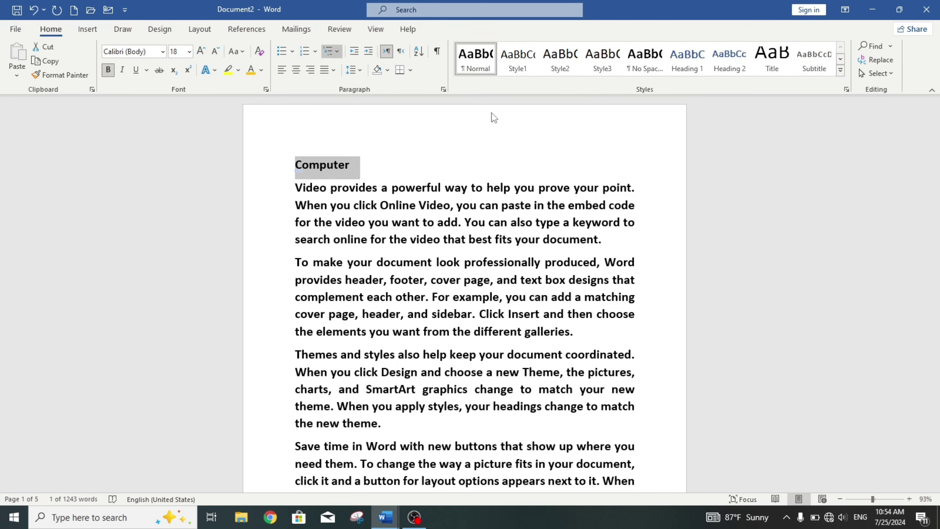
pyautogui.click(336, 51)
pyautogui.click(465, 224)
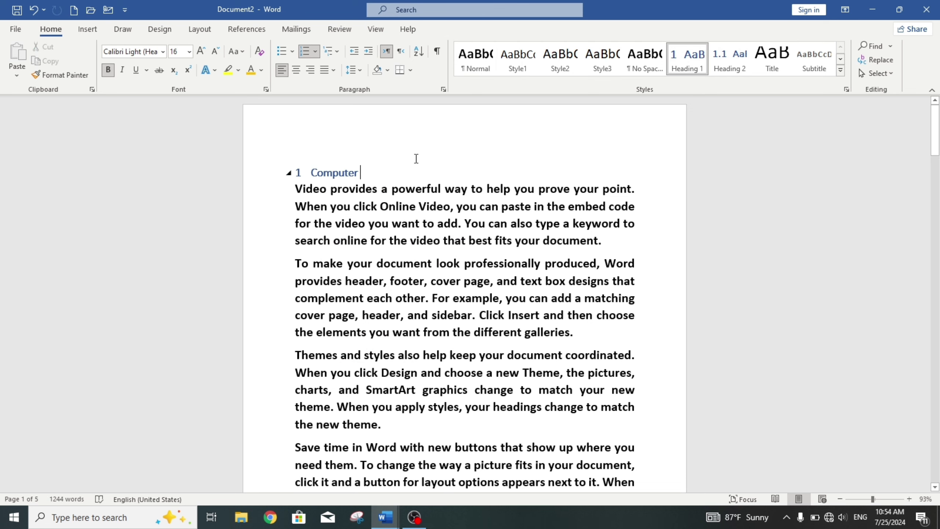
pyautogui.click(88, 29)
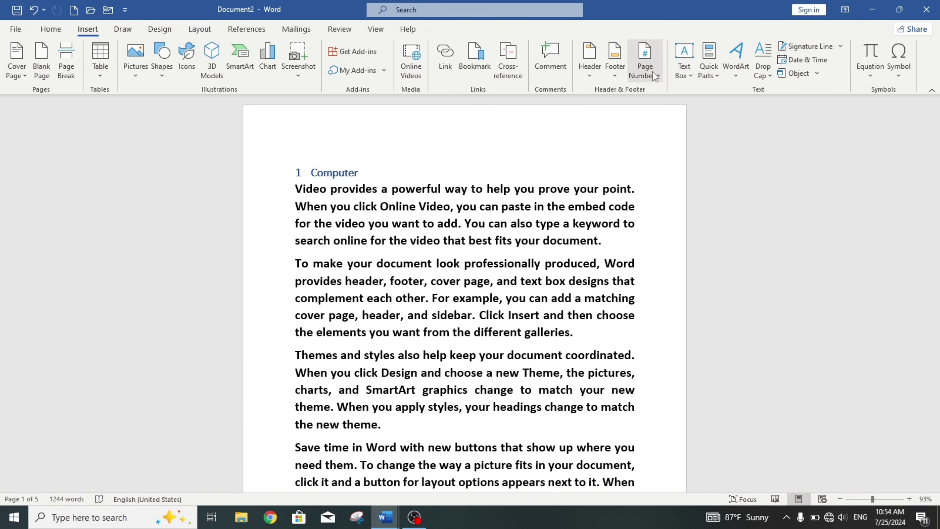
# Step: Set the page number format to 1, 2, 3 with the chapter number included
pyautogui.click(654, 76)
pyautogui.click(719, 164)
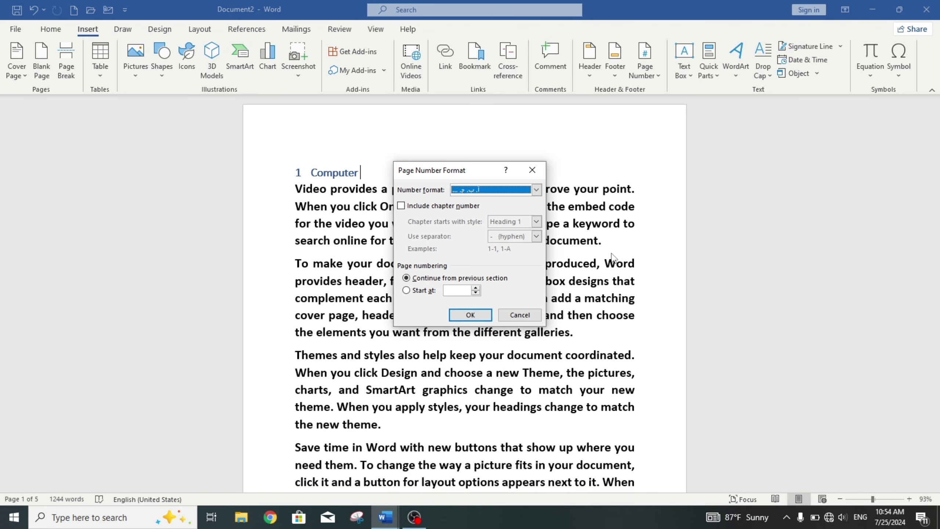
pyautogui.click(536, 190)
pyautogui.click(518, 204)
pyautogui.click(441, 207)
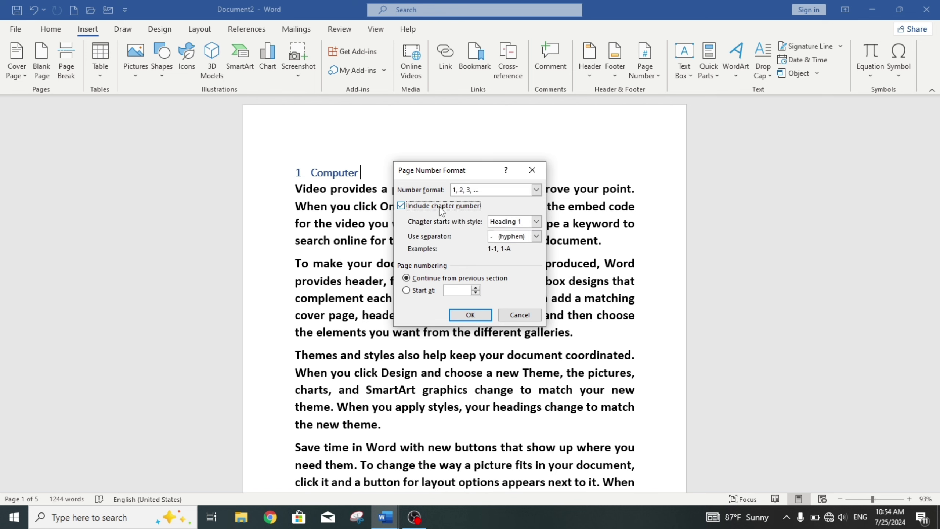
pyautogui.click(468, 315)
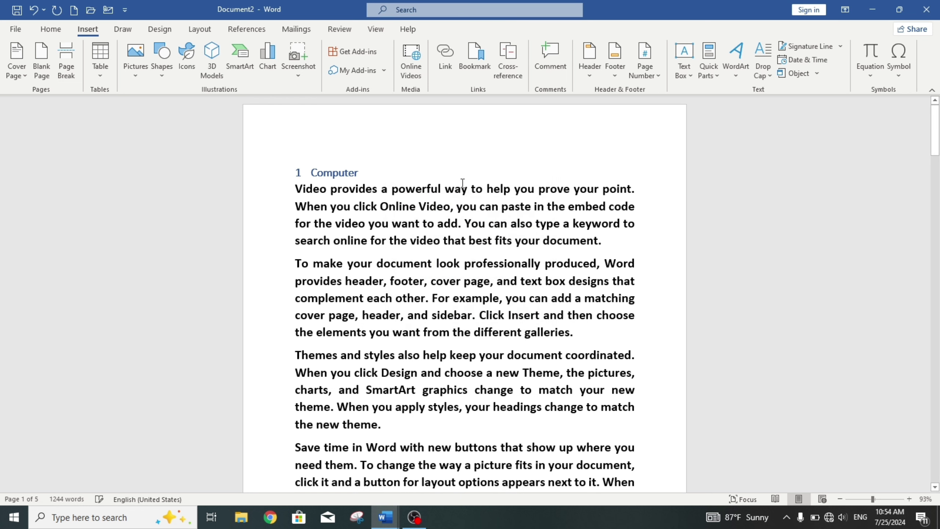
# Step: Insert a centred Top of Page plain page number reading 1-1, then leave header editing
pyautogui.click(648, 75)
pyautogui.moveTo(668, 91)
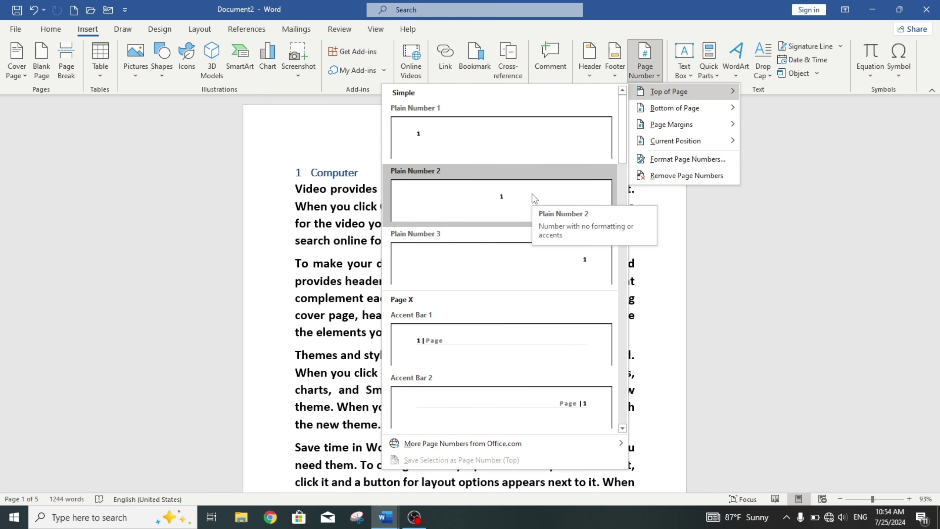
pyautogui.click(531, 197)
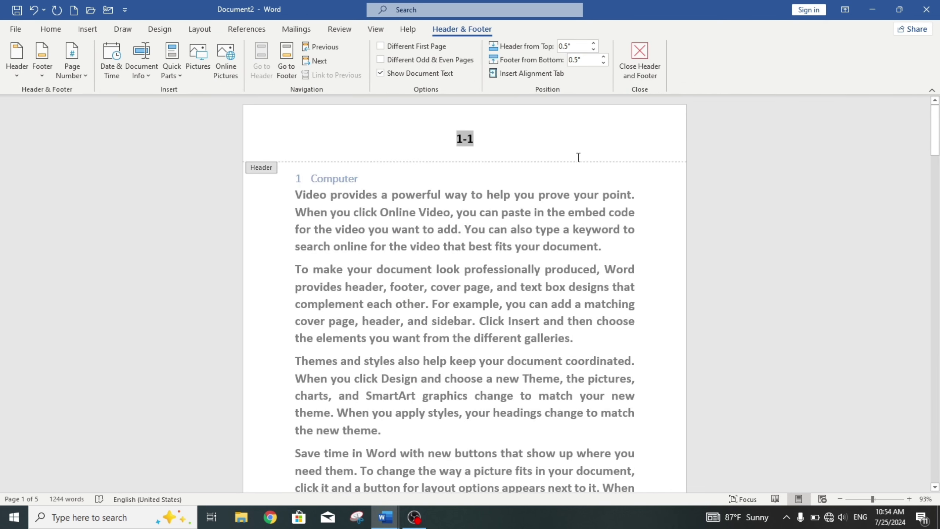
pyautogui.doubleClick(798, 211)
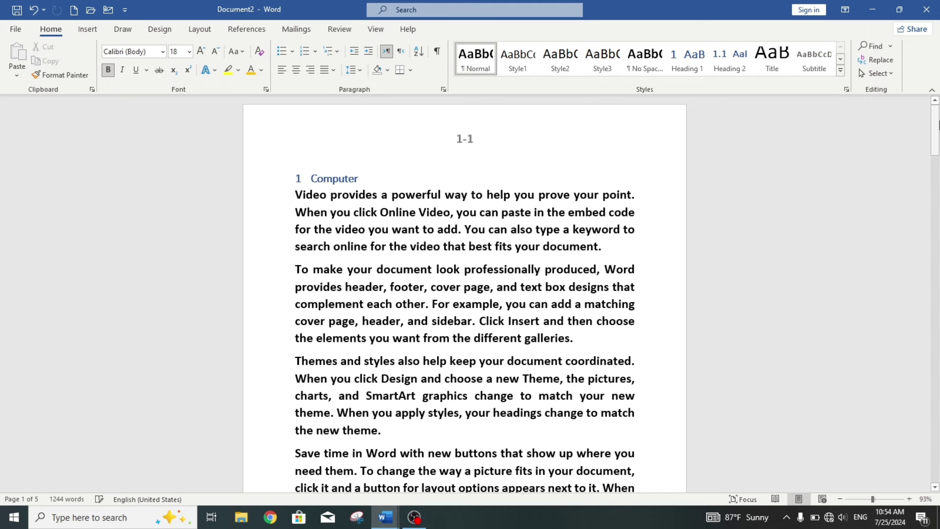
pyautogui.moveTo(935, 126)
pyautogui.mouseDown()
pyautogui.moveTo(936, 182)
pyautogui.moveTo(935, 97)
pyautogui.mouseUp()
pyautogui.click(88, 29)
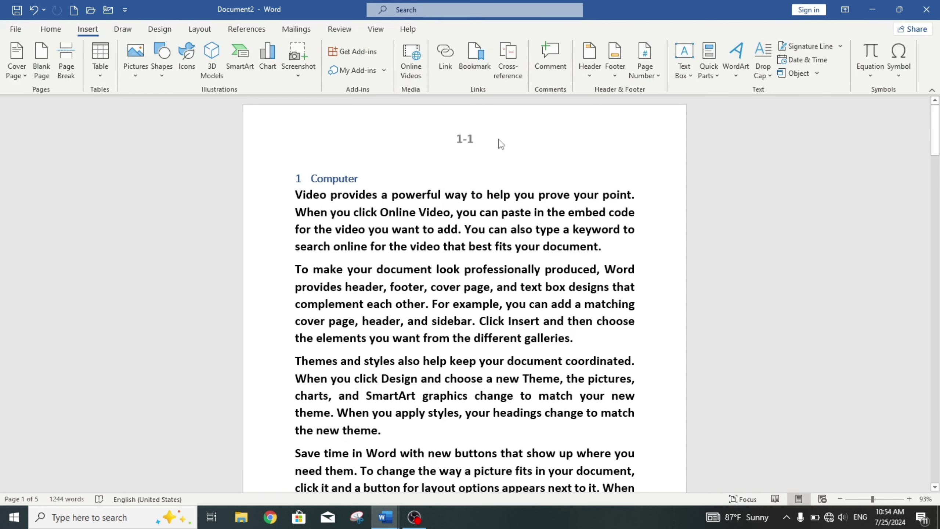
pyautogui.click(659, 75)
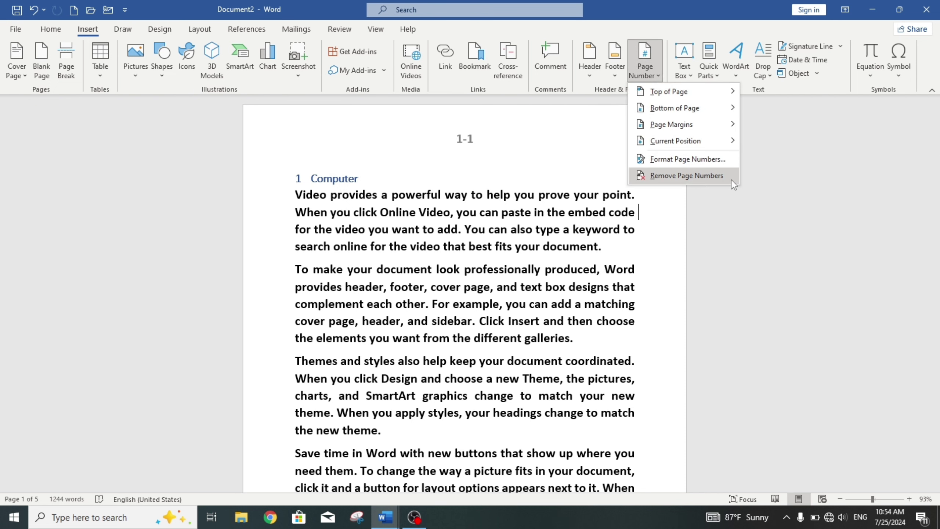
# Step: Change the chapter-number separator in the page numbers to a colon
pyautogui.click(717, 159)
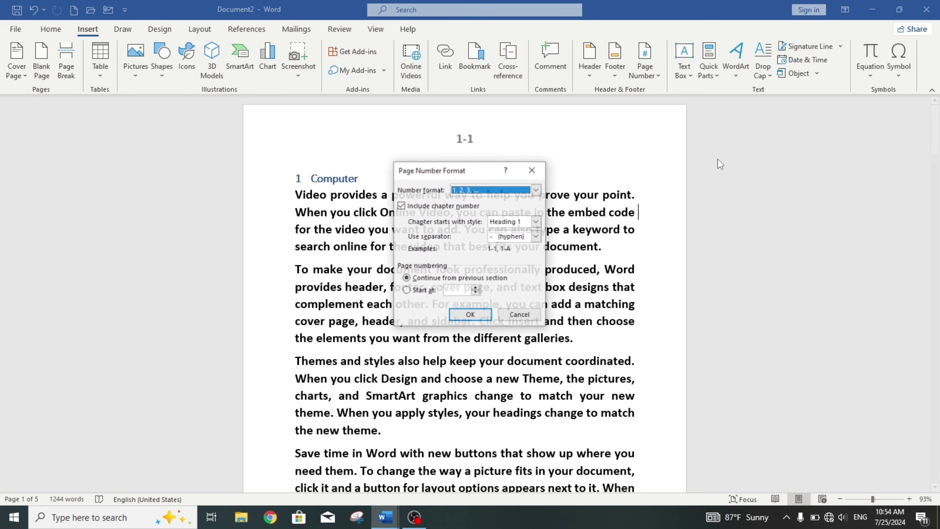
pyautogui.click(536, 236)
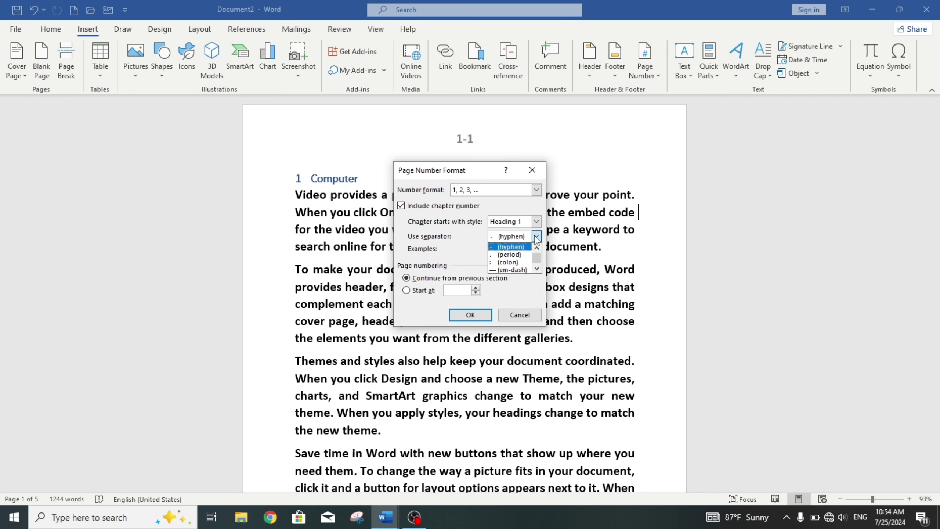
pyautogui.click(523, 265)
pyautogui.click(470, 314)
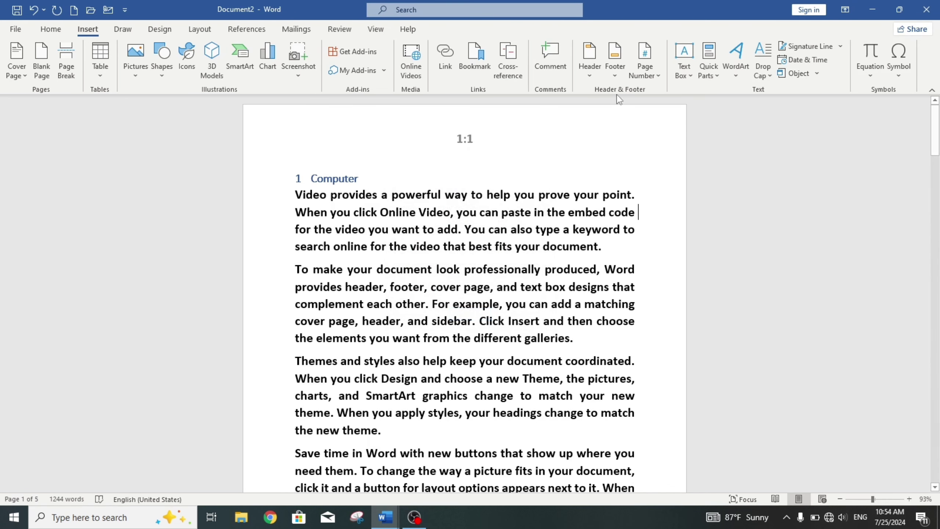
# Step: Stop including the chapter number in the page numbers
pyautogui.click(645, 61)
pyautogui.click(685, 164)
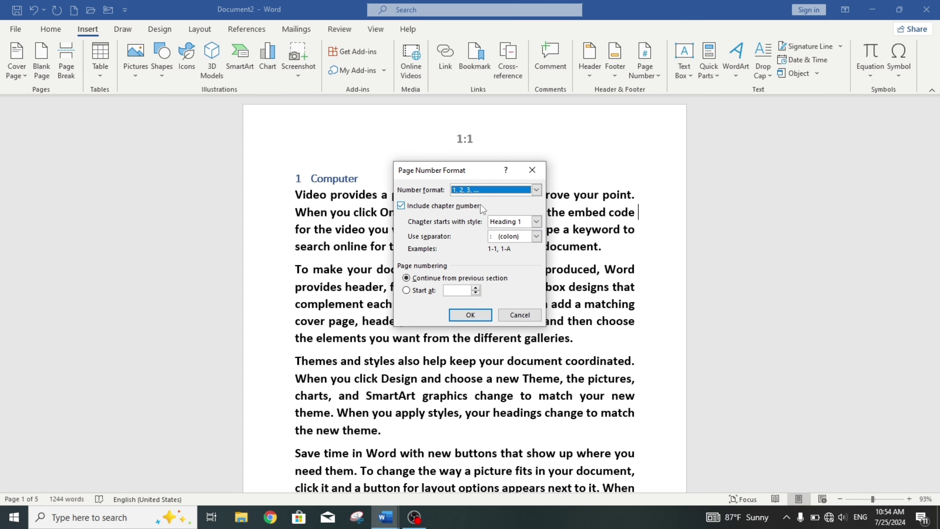
pyautogui.click(480, 206)
pyautogui.click(475, 317)
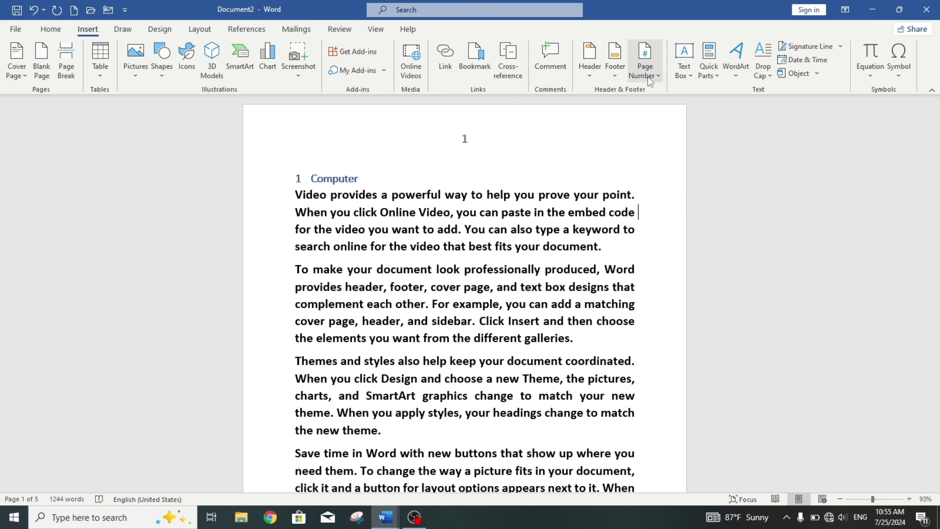
# Step: Restart the page numbering at 13
pyautogui.click(645, 64)
pyautogui.click(670, 159)
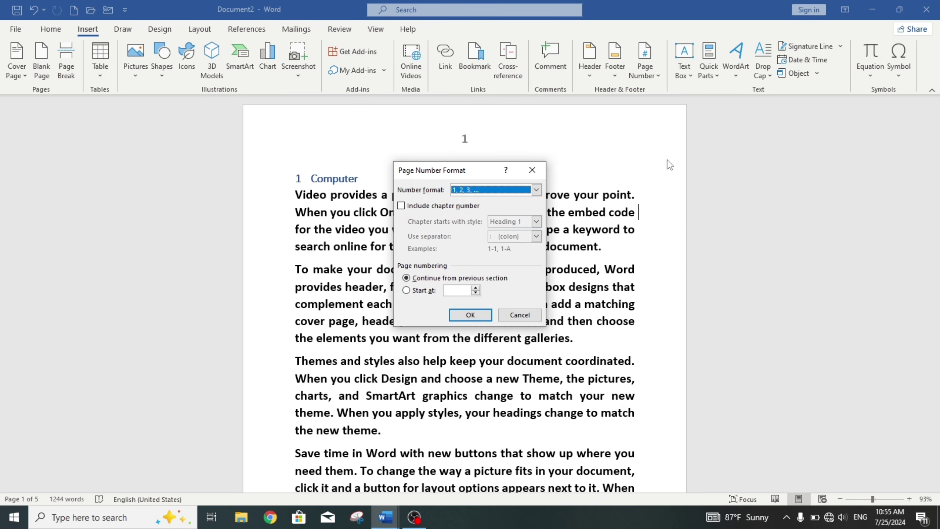
pyautogui.click(431, 293)
pyautogui.write('13')
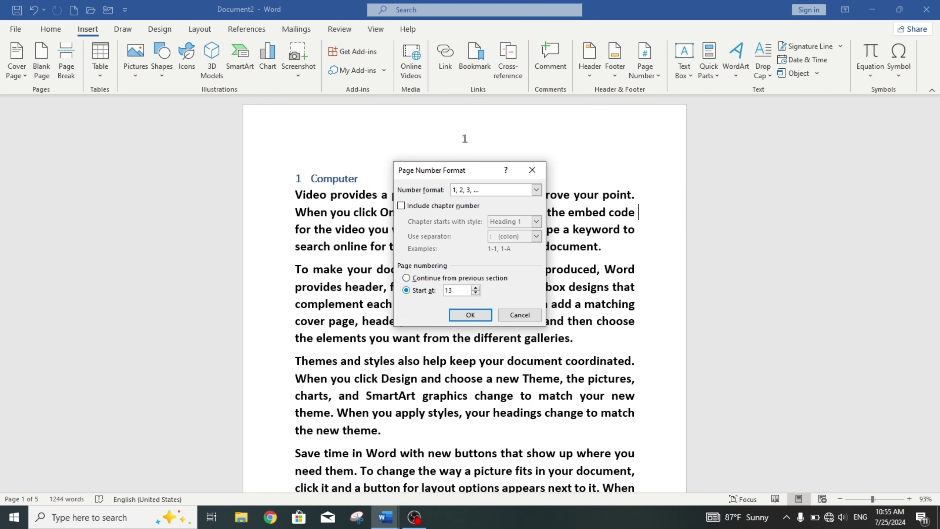
pyautogui.click(479, 315)
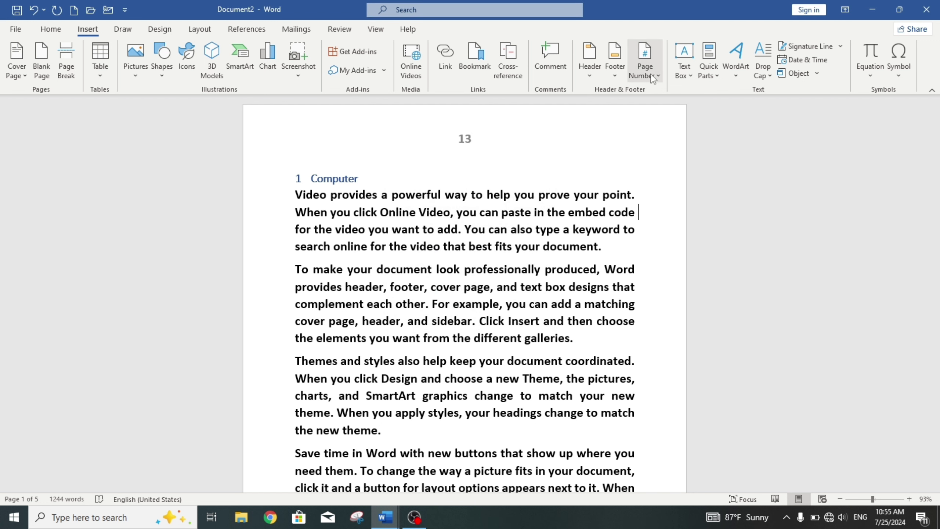
# Step: Switch the numbering back to Continue from previous section so the header reads 1
pyautogui.click(645, 61)
pyautogui.click(678, 163)
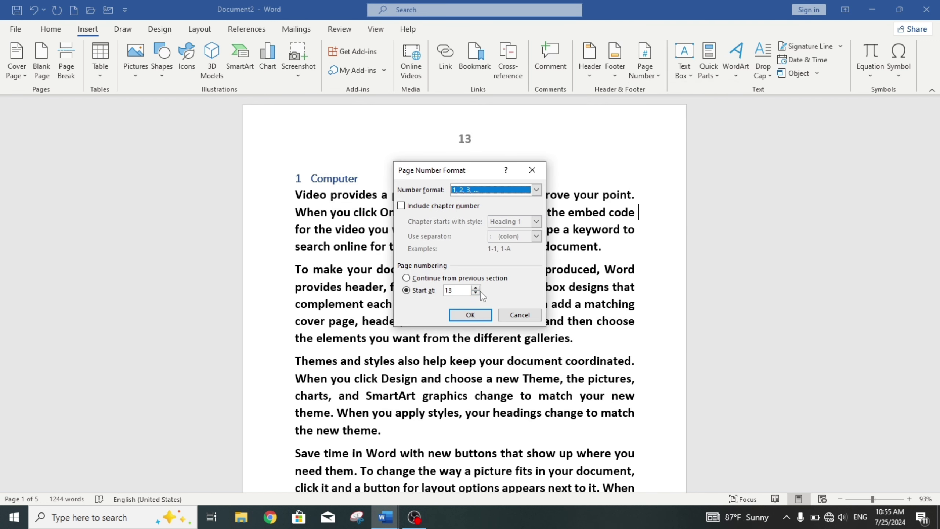
pyautogui.click(419, 291)
pyautogui.click(480, 290)
pyautogui.write('1')
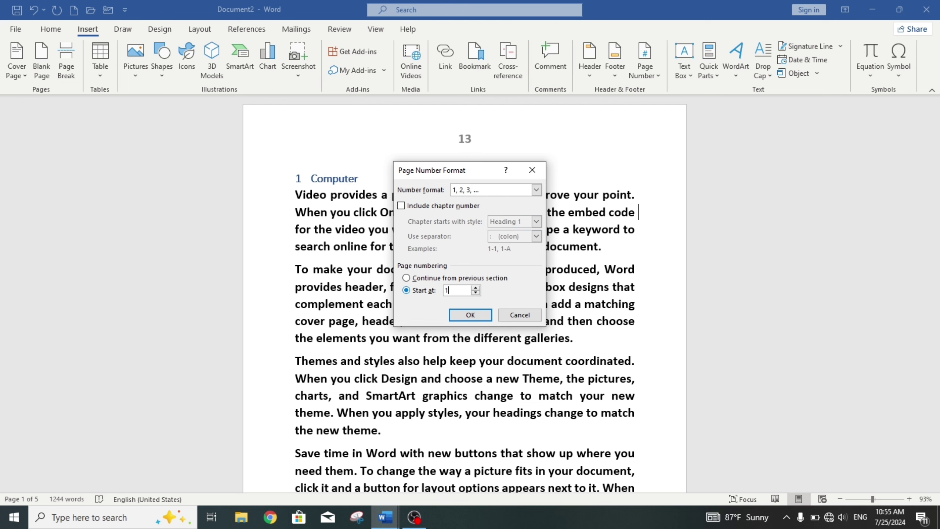
pyautogui.click(406, 279)
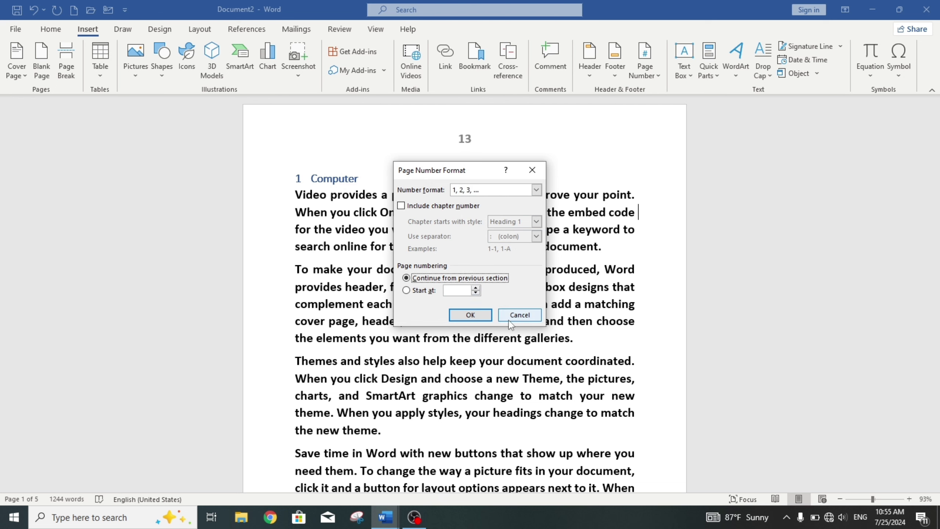
pyautogui.click(471, 315)
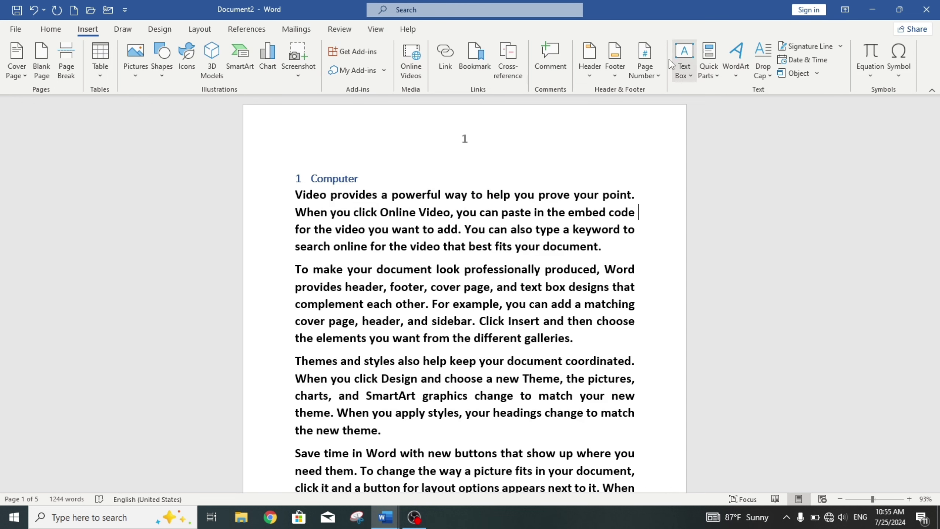
pyautogui.click(651, 64)
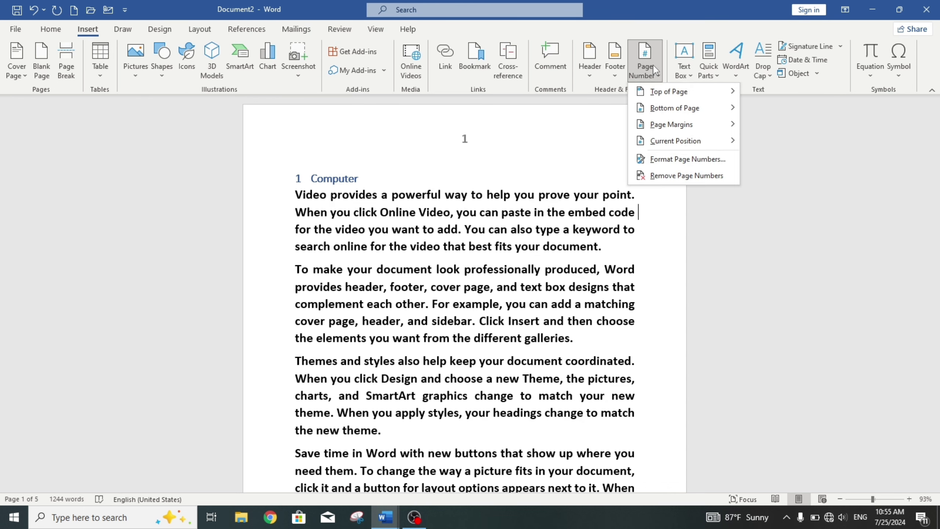
# Step: Remove the page numbers and insert a Next Page section break before page 3
pyautogui.click(674, 176)
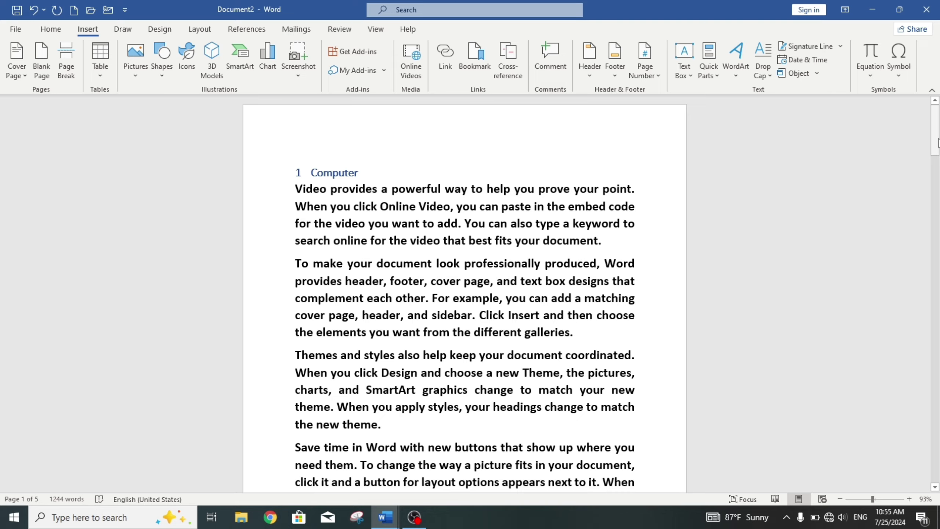
pyautogui.moveTo(938, 142); pyautogui.dragTo(914, 234)
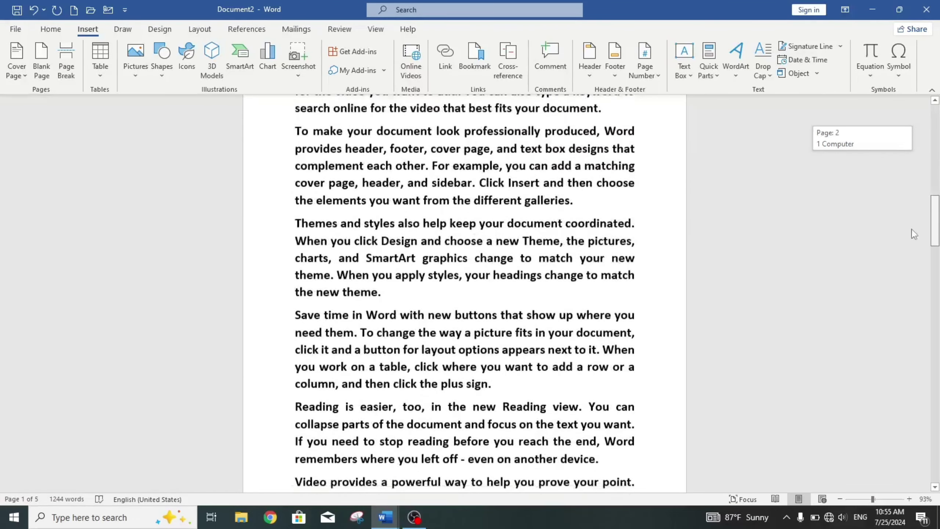
pyautogui.moveTo(911, 229); pyautogui.dragTo(910, 280)
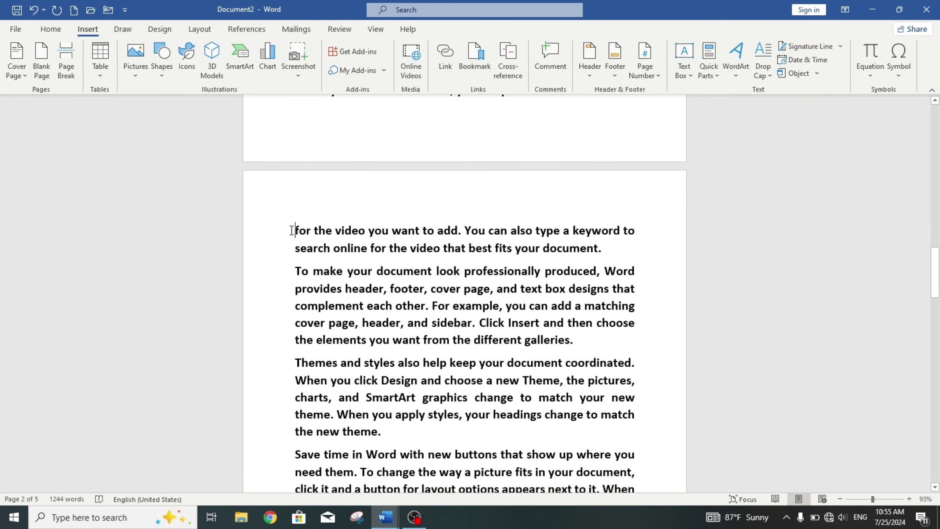
pyautogui.click(189, 33)
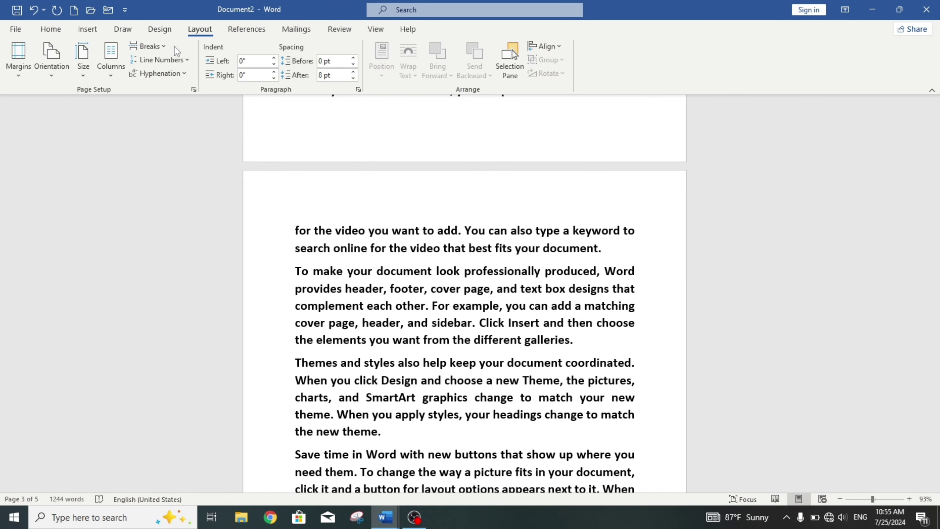
pyautogui.click(148, 46)
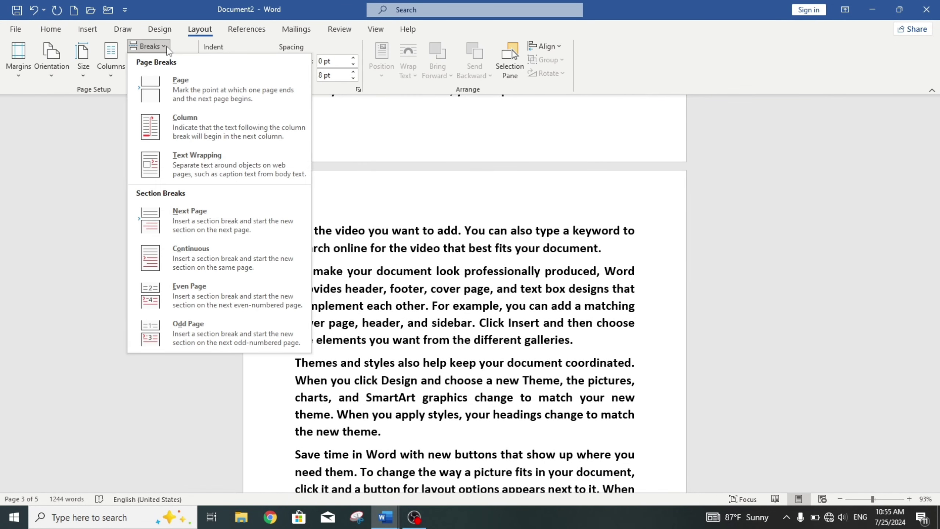
pyautogui.click(270, 214)
# Step: Open the page 3 header and turn off Link to Previous for Section 2
pyautogui.doubleClick(326, 202)
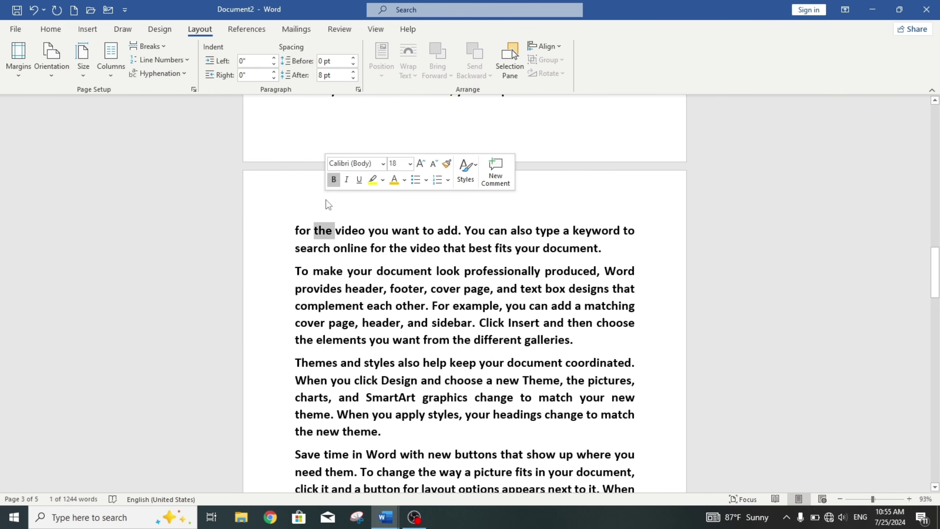
pyautogui.click(303, 191)
pyautogui.doubleClick(304, 194)
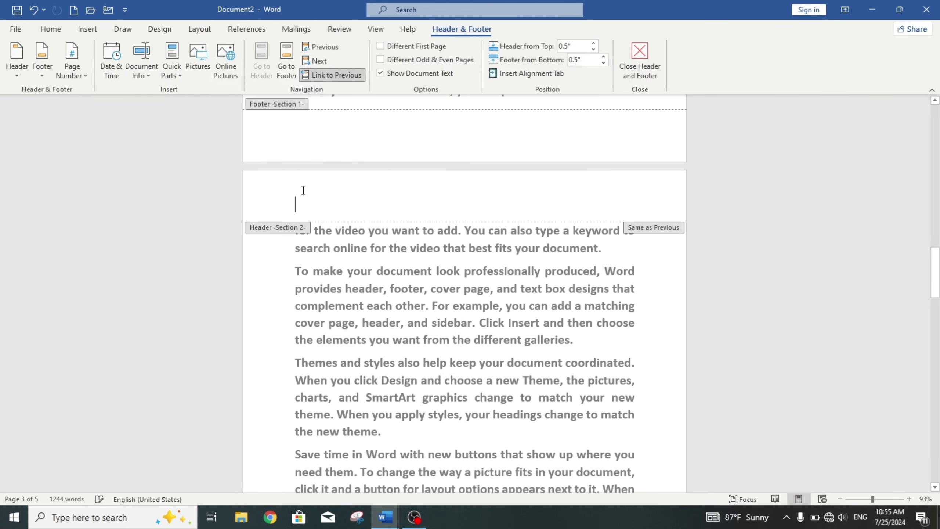
pyautogui.click(347, 75)
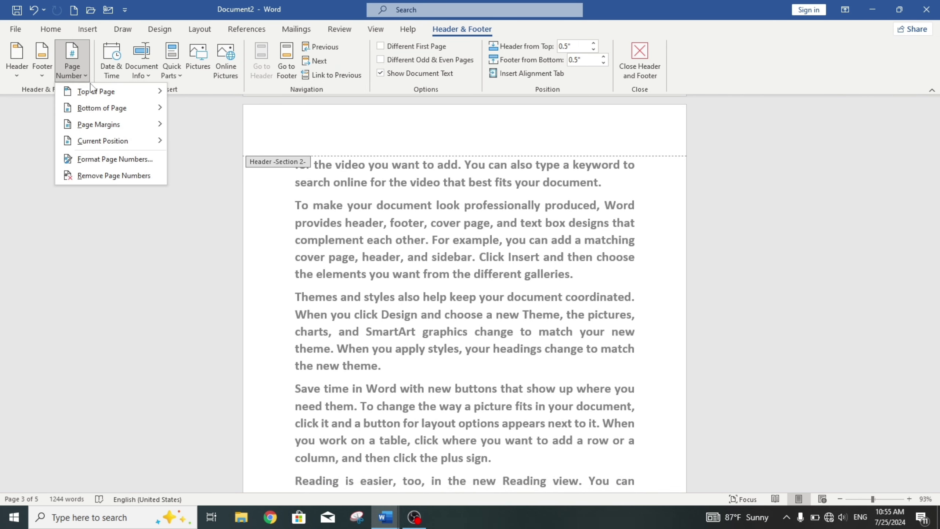
# Step: Add a plain page number to the Section 2 header and close header editing
pyautogui.moveTo(96, 91)
pyautogui.click(280, 145)
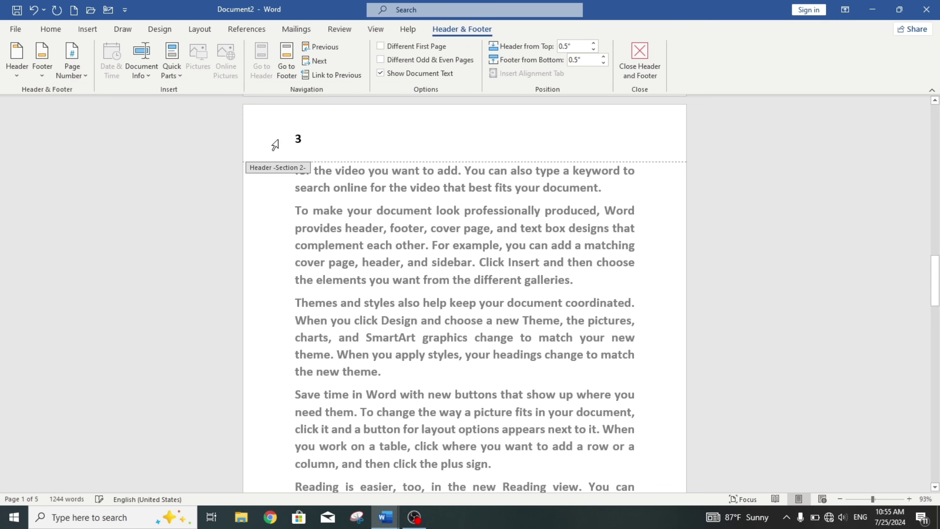
pyautogui.click(641, 61)
pyautogui.scroll(-4, 938, 193)
pyautogui.scroll(-2, 938, 199)
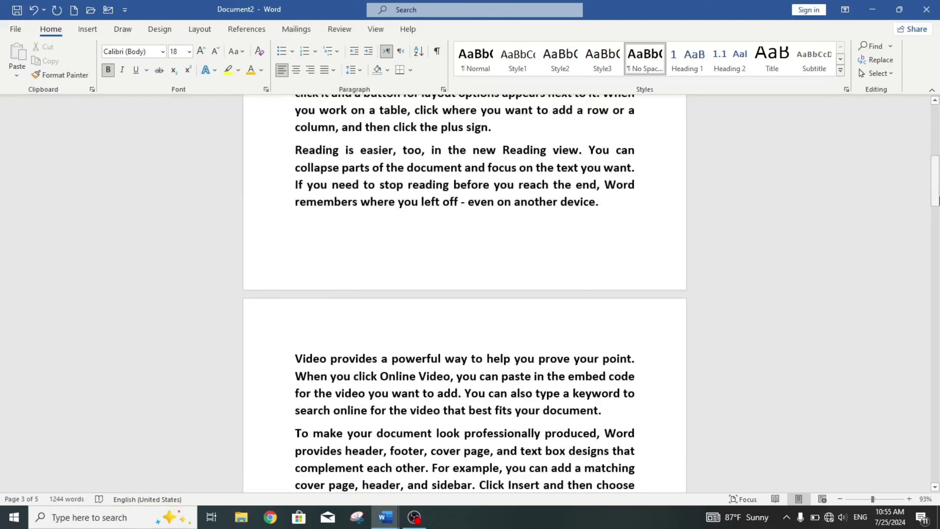
pyautogui.scroll(4, 938, 209)
pyautogui.scroll(2, 938, 209)
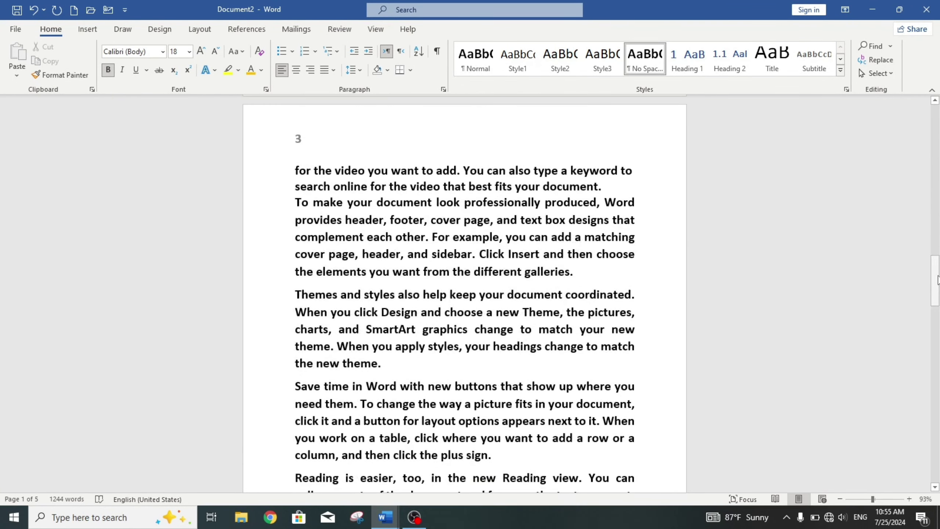
# Step: Reopen the page 3 header's Page Number Format and set Start at to 1
pyautogui.doubleClick(475, 140)
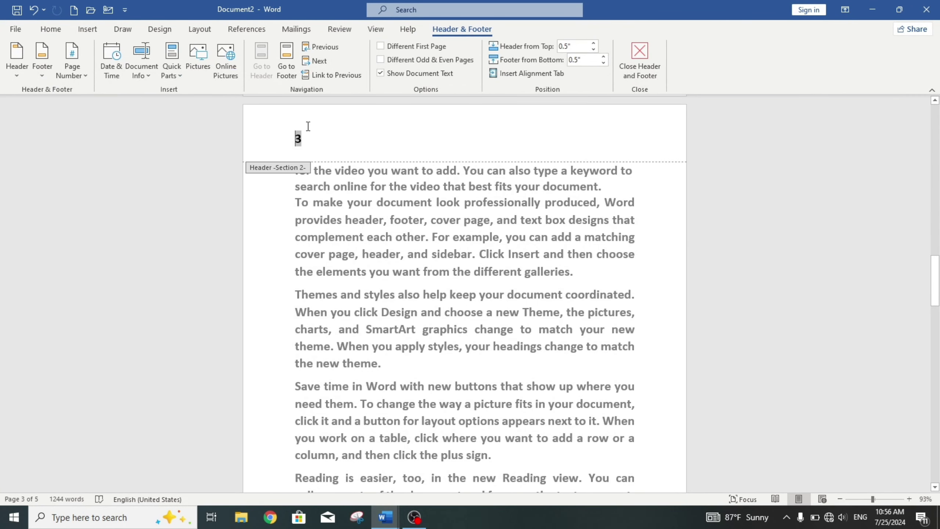
pyautogui.click(76, 76)
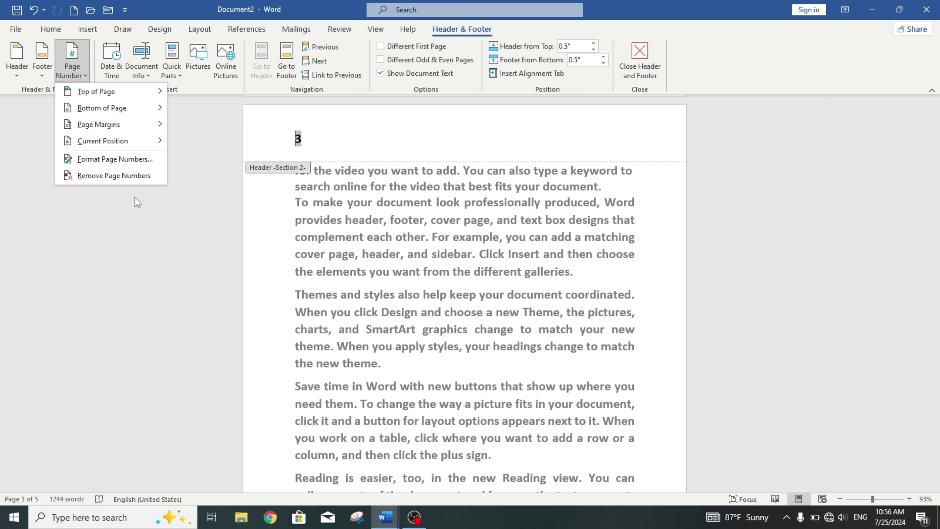
pyautogui.click(114, 159)
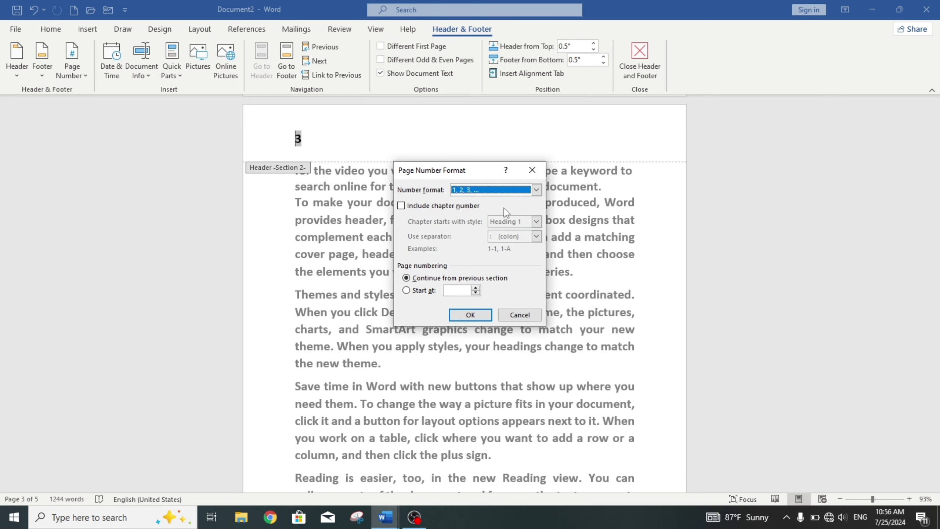
pyautogui.click(452, 291)
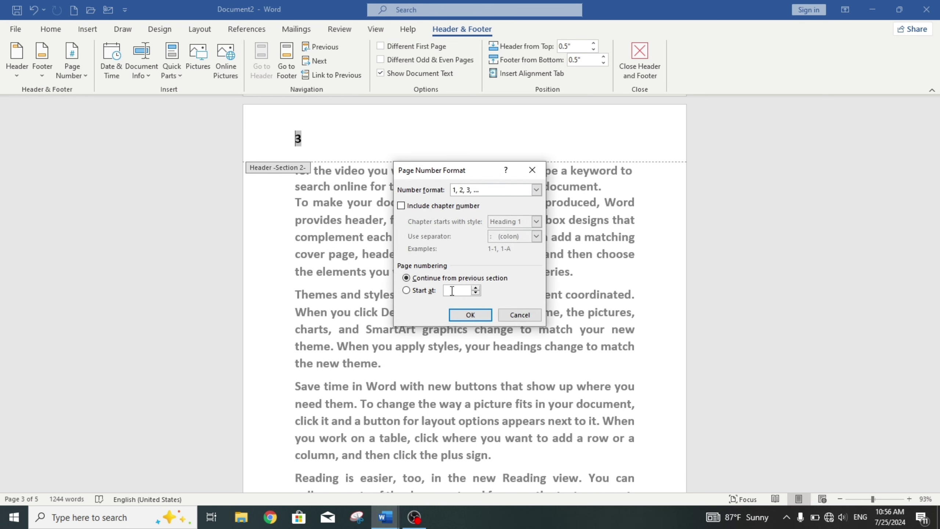
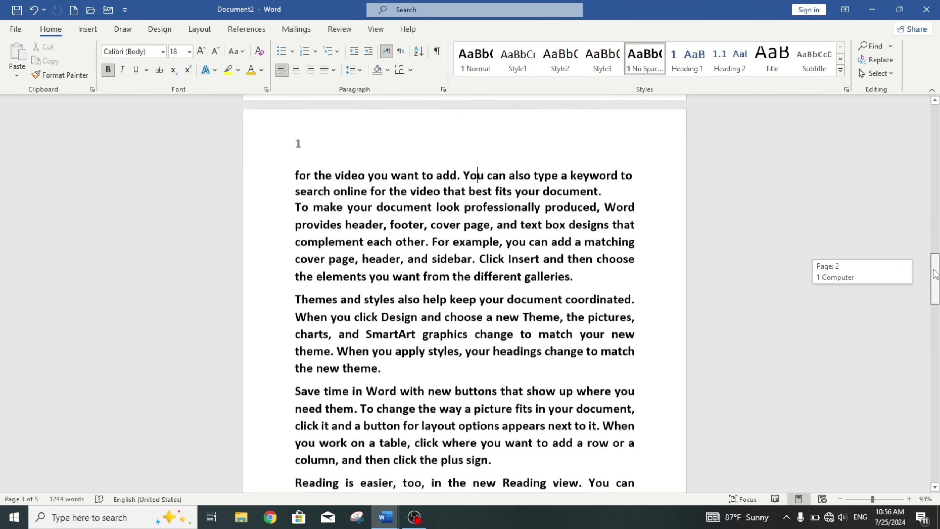
# Step: Add a centred Plain Number 2 page number at the top of the page header
pyautogui.moveTo(935, 277)
pyautogui.mouseDown()
pyautogui.moveTo(917, 92)
pyautogui.moveTo(912, 352)
pyautogui.moveTo(910, 252)
pyautogui.mouseUp()
pyautogui.moveTo(913, 214); pyautogui.dragTo(932, 179)
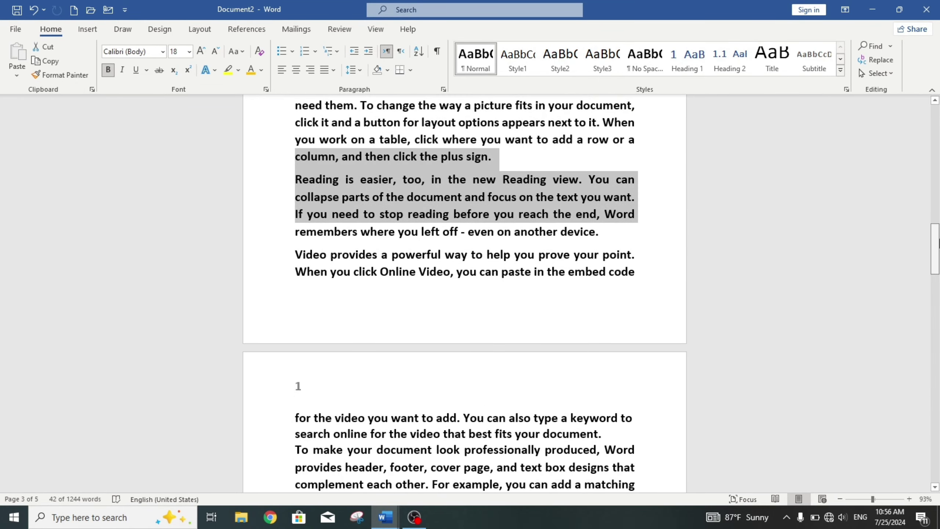
pyautogui.moveTo(935, 248); pyautogui.dragTo(935, 123)
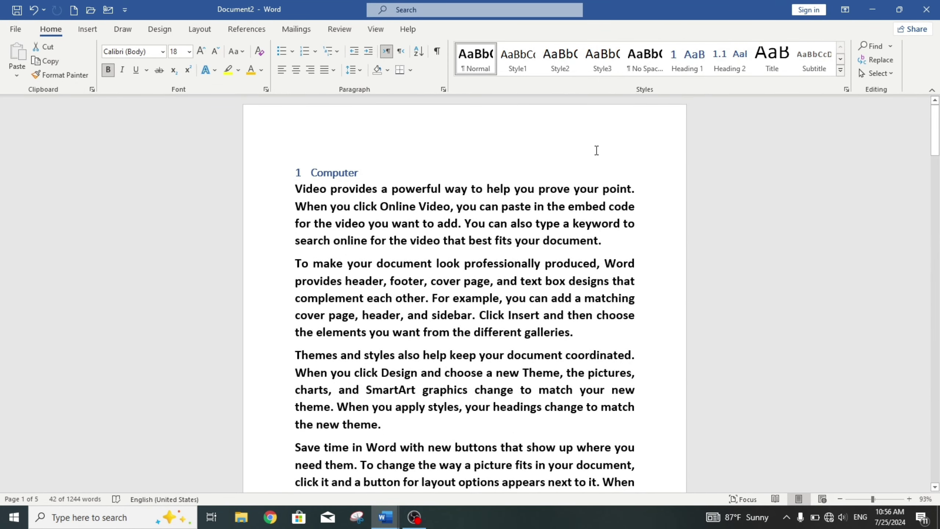
pyautogui.doubleClick(494, 121)
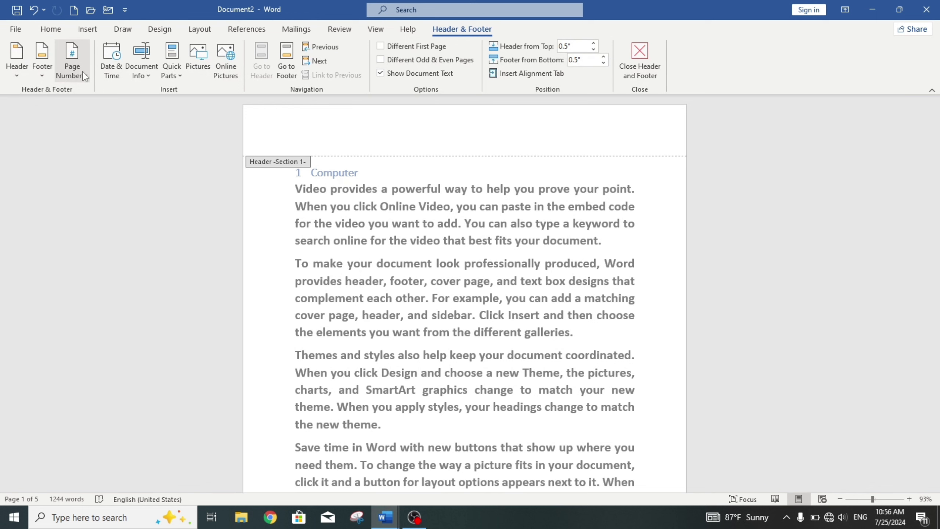
pyautogui.click(82, 71)
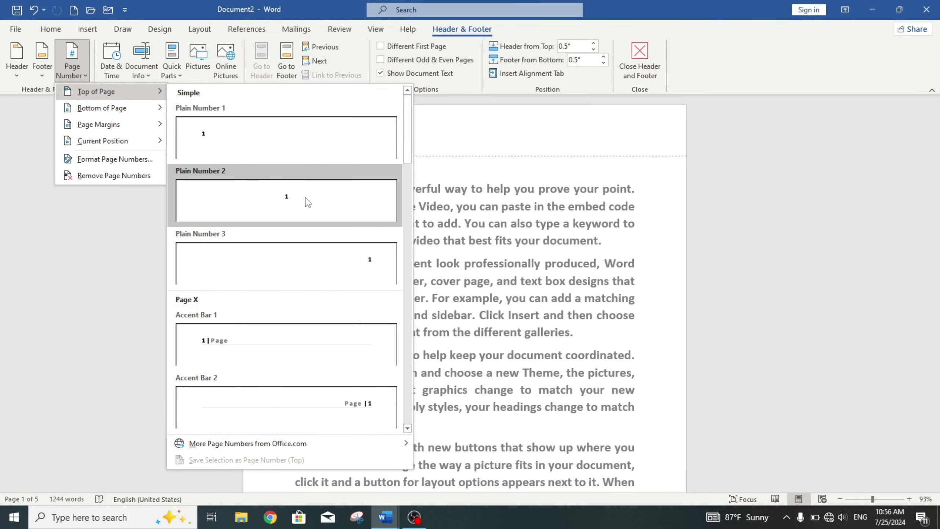
pyautogui.moveTo(96, 91)
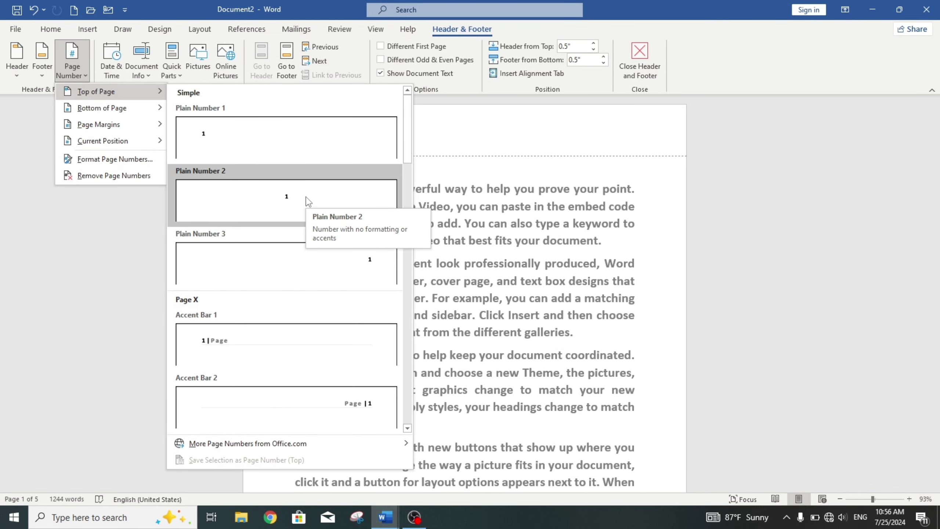
pyautogui.click(309, 202)
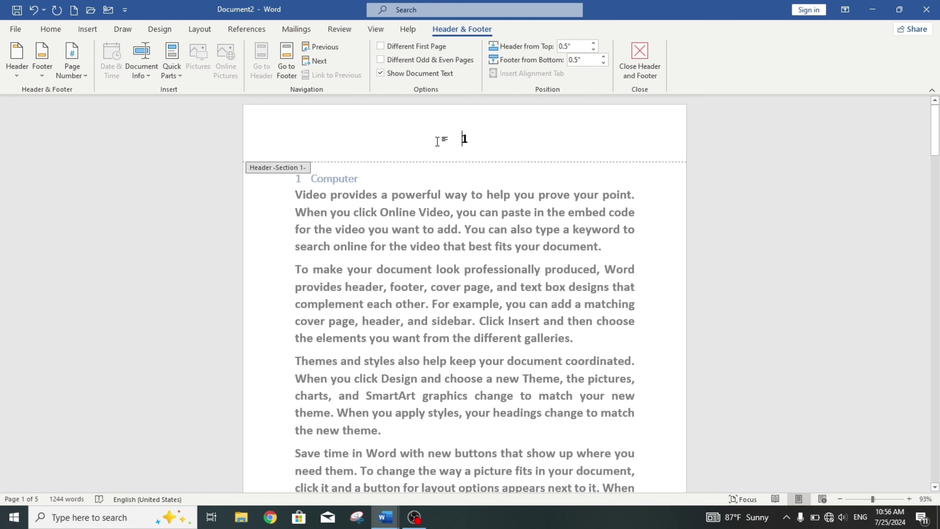
# Step: Change the page number format to lowercase a, b, c and close the header
pyautogui.moveTo(437, 141); pyautogui.dragTo(496, 138)
pyautogui.click(79, 75)
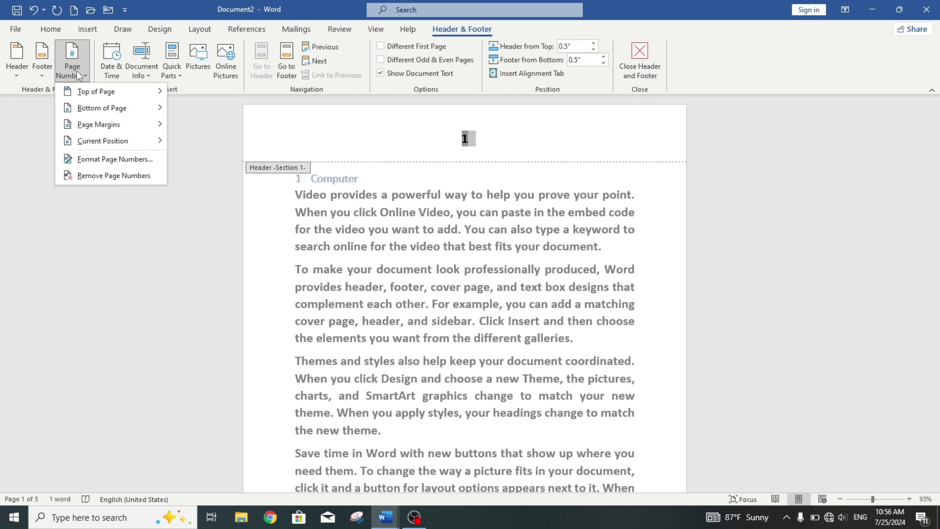
pyautogui.click(118, 160)
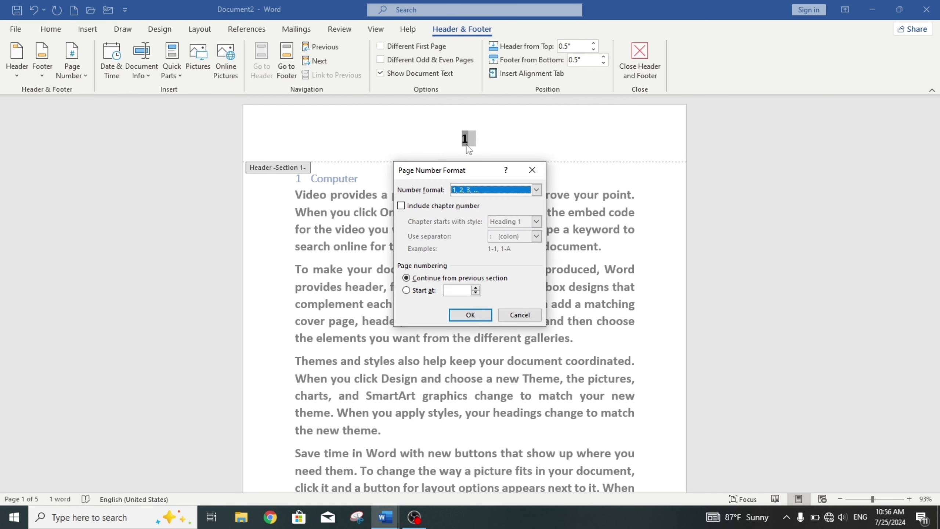
pyautogui.click(536, 191)
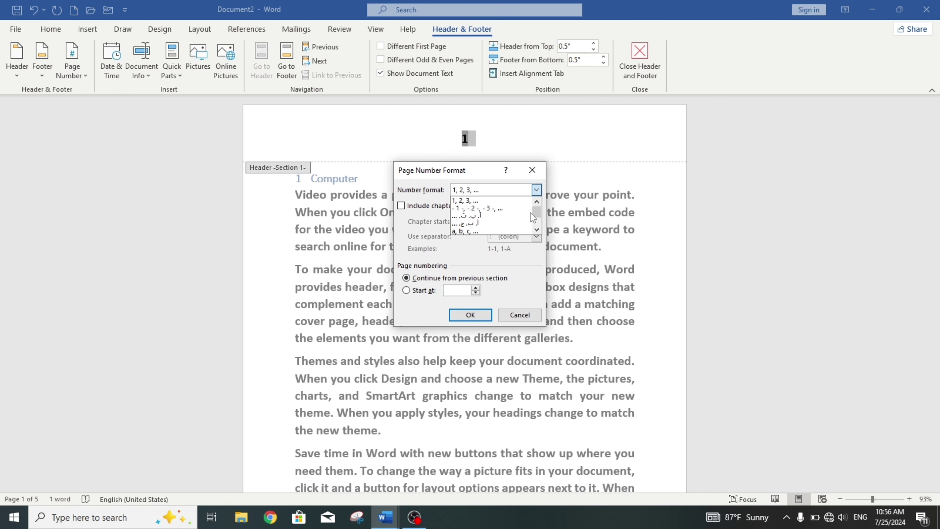
pyautogui.click(479, 232)
pyautogui.click(473, 315)
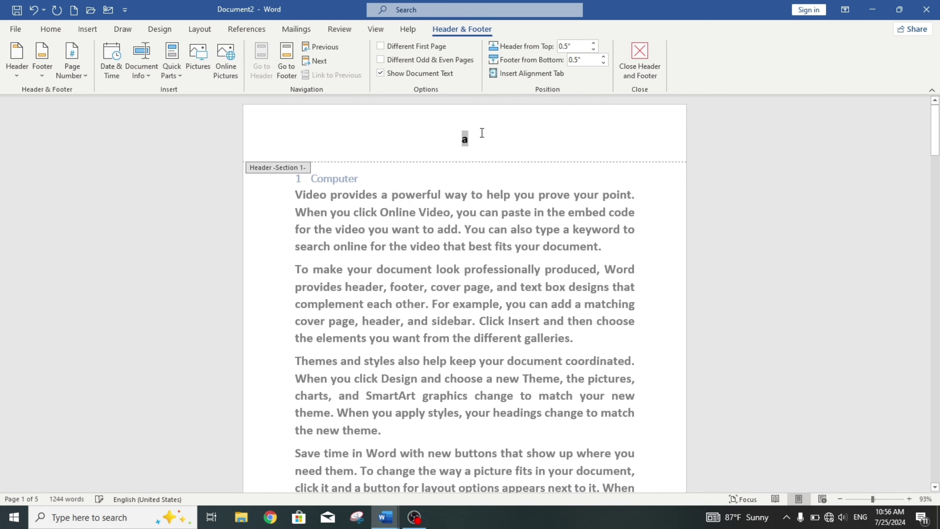
pyautogui.moveTo(935, 130)
pyautogui.mouseDown()
pyautogui.moveTo(938, 202)
pyautogui.moveTo(903, 142)
pyautogui.mouseUp()
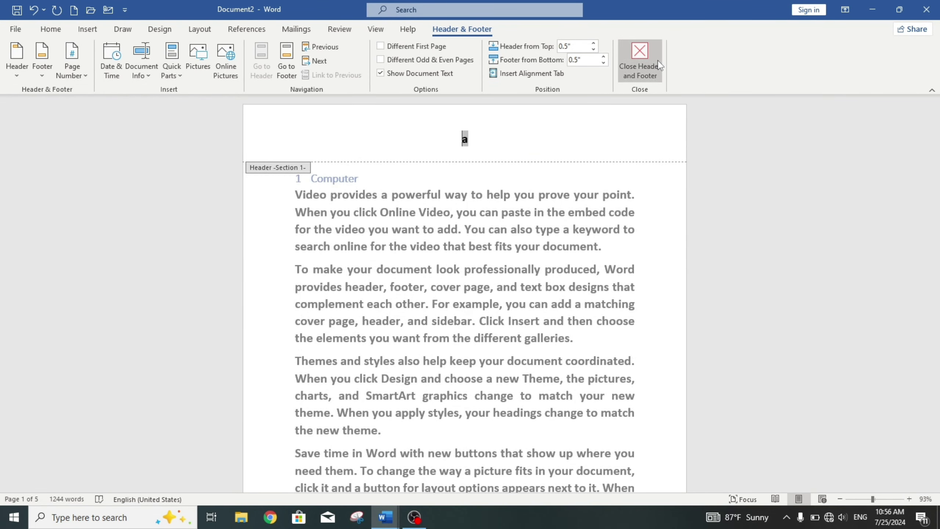
pyautogui.click(658, 63)
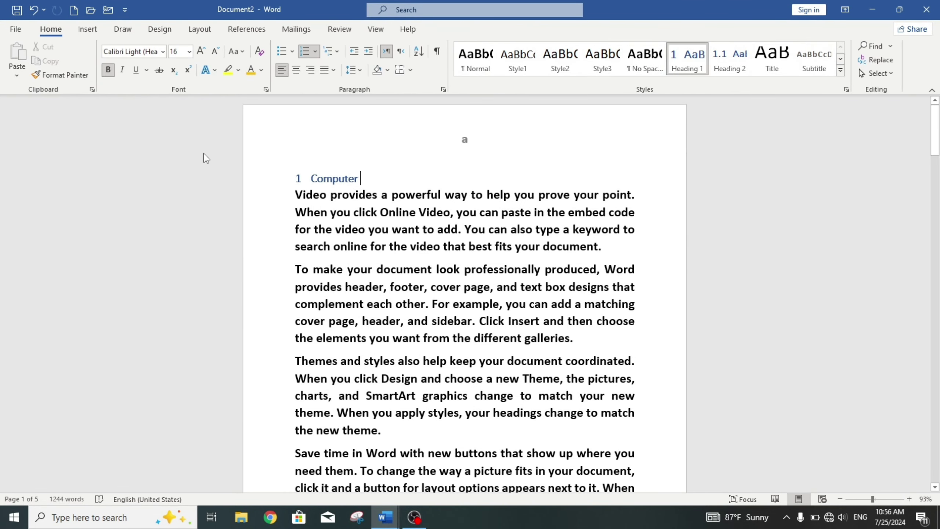
# Step: Delete all document text, remove the page numbers, and show the built-in text box designs
pyautogui.hotkey('ctrl', 'a')
pyautogui.press('Delete')
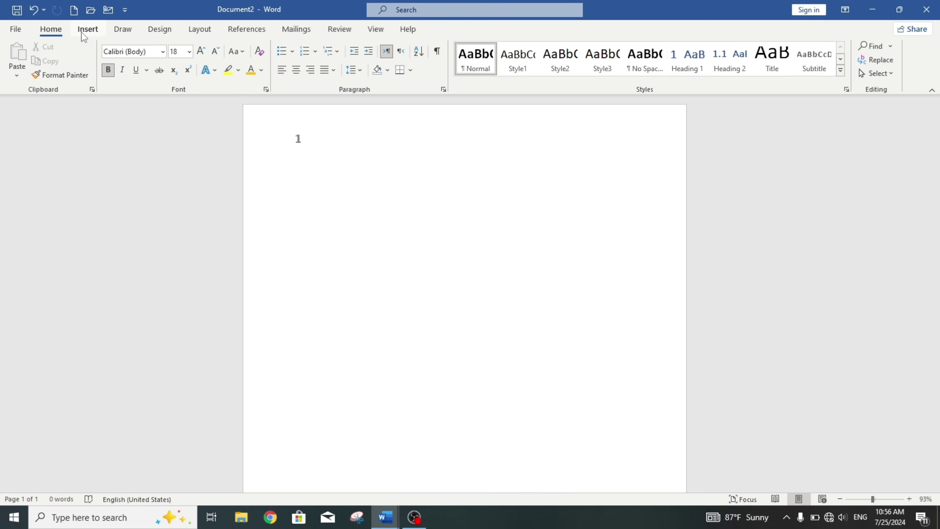
pyautogui.click(85, 30)
pyautogui.click(645, 69)
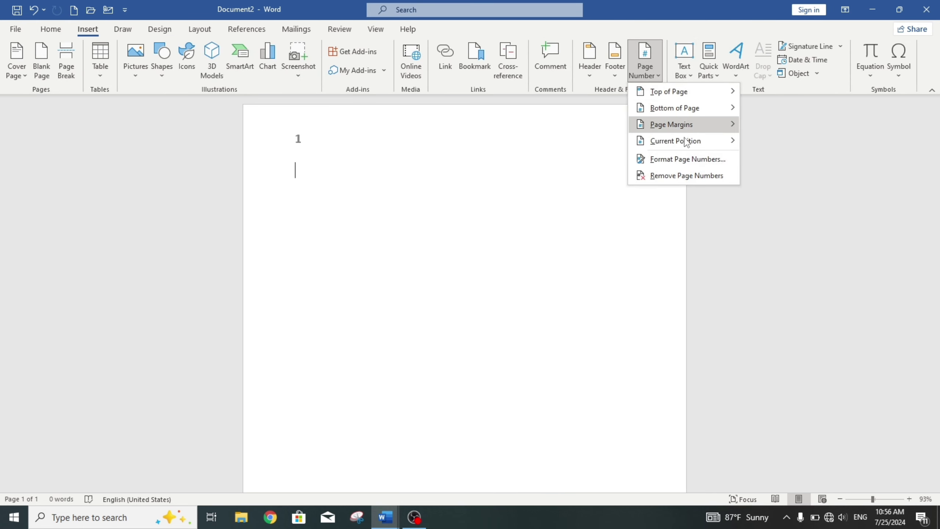
pyautogui.click(687, 176)
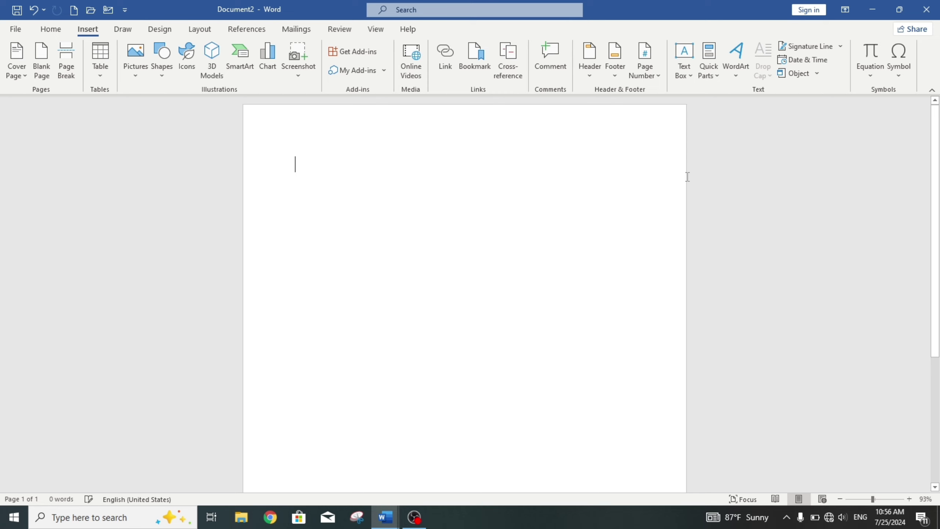
pyautogui.click(687, 82)
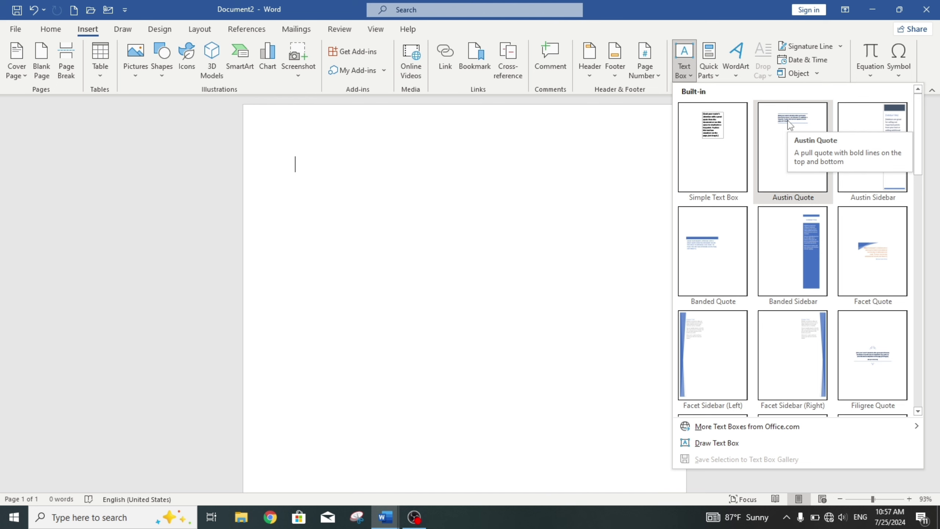
# Step: Insert a Banded Quote text box, then delete it
pyautogui.click(712, 263)
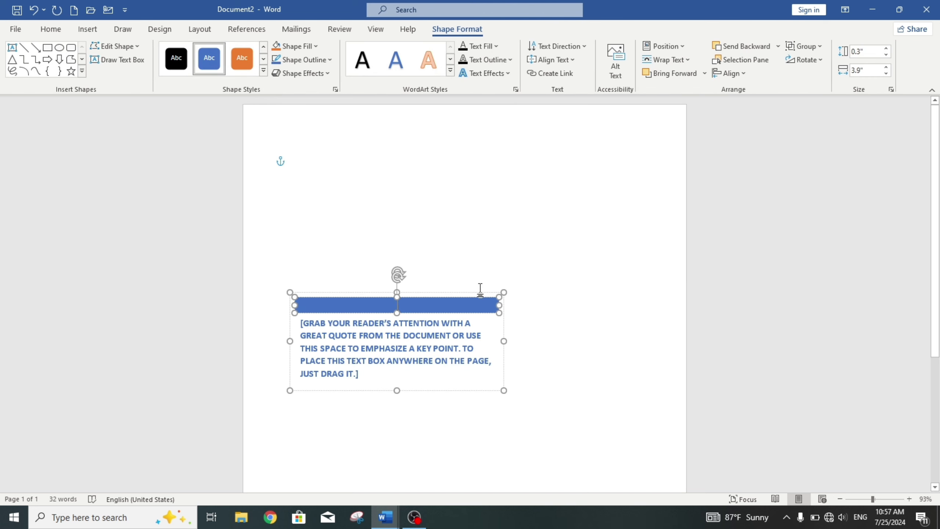
pyautogui.click(481, 291)
pyautogui.press('Delete')
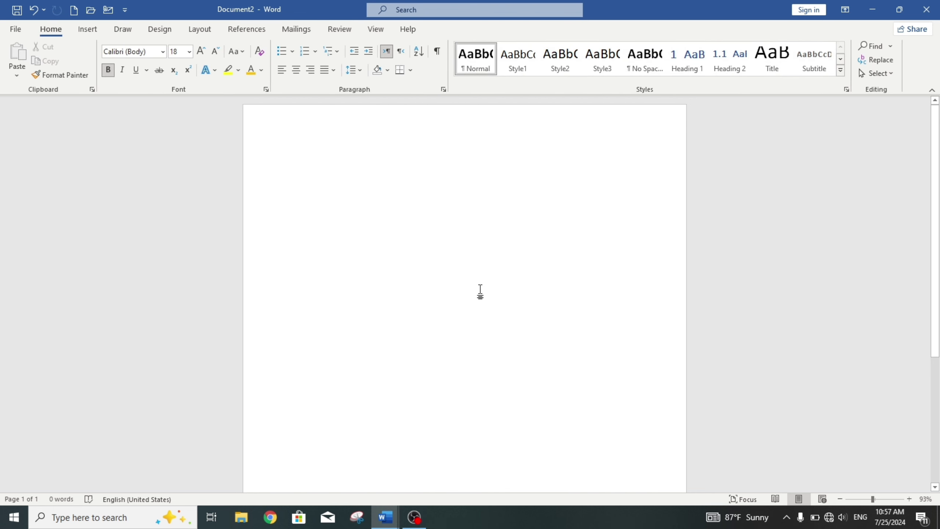
# Step: Draw a custom text box containing f and shrink it to about 0.43 by 0.75 inches
pyautogui.click(87, 29)
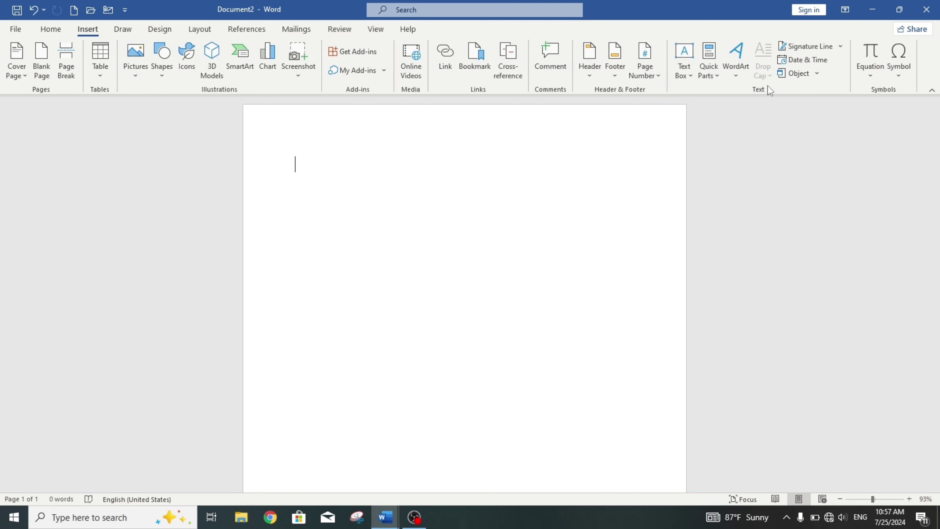
pyautogui.click(689, 77)
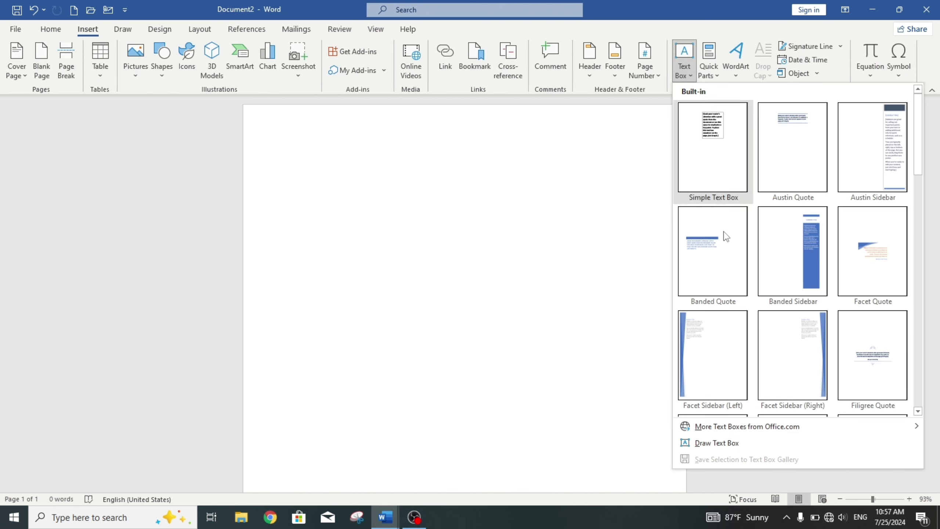
pyautogui.click(717, 442)
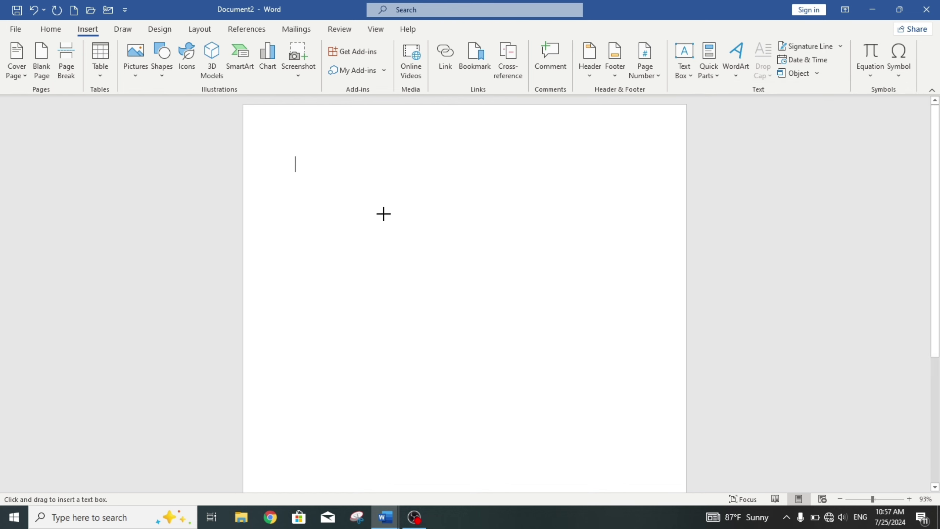
pyautogui.moveTo(383, 213)
pyautogui.mouseDown()
pyautogui.moveTo(457, 297)
pyautogui.moveTo(527, 273)
pyautogui.mouseUp()
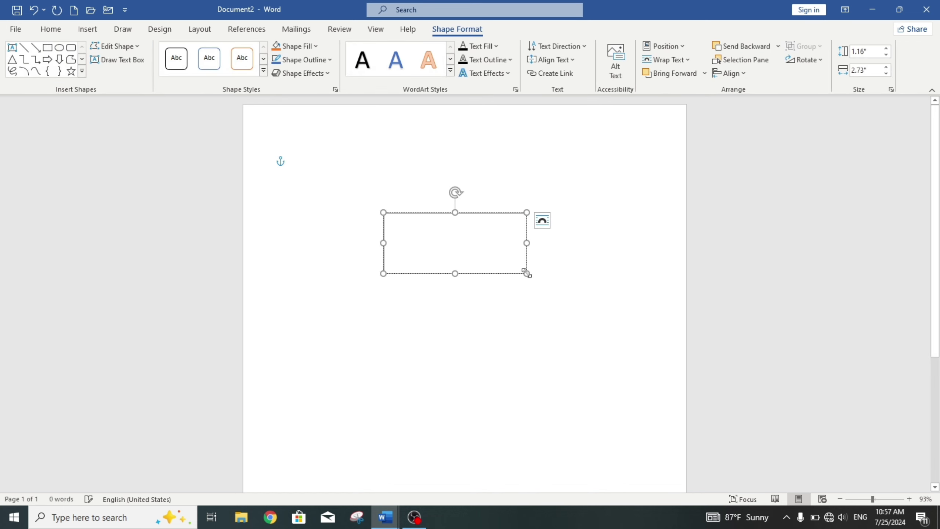
pyautogui.write('f')
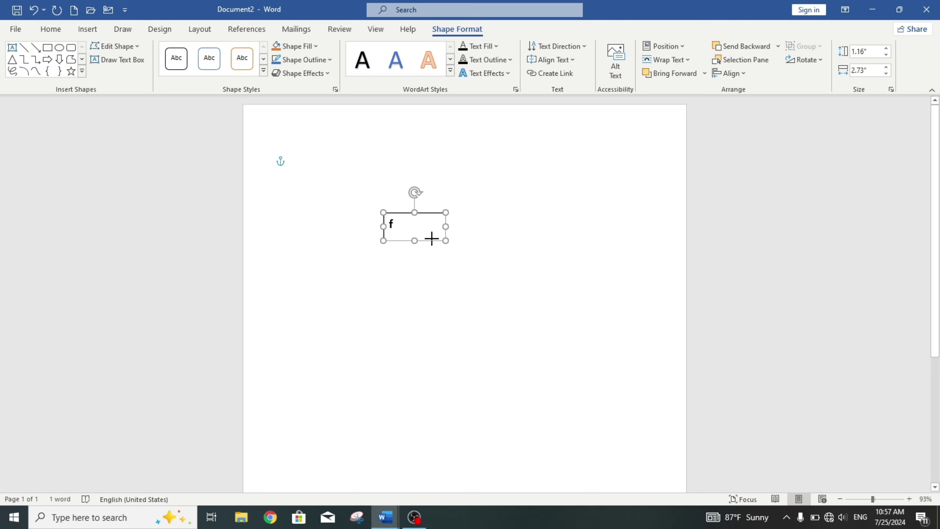
pyautogui.moveTo(526, 273)
pyautogui.mouseDown()
pyautogui.moveTo(423, 235)
pyautogui.moveTo(274, 108)
pyautogui.moveTo(338, 142)
pyautogui.mouseUp()
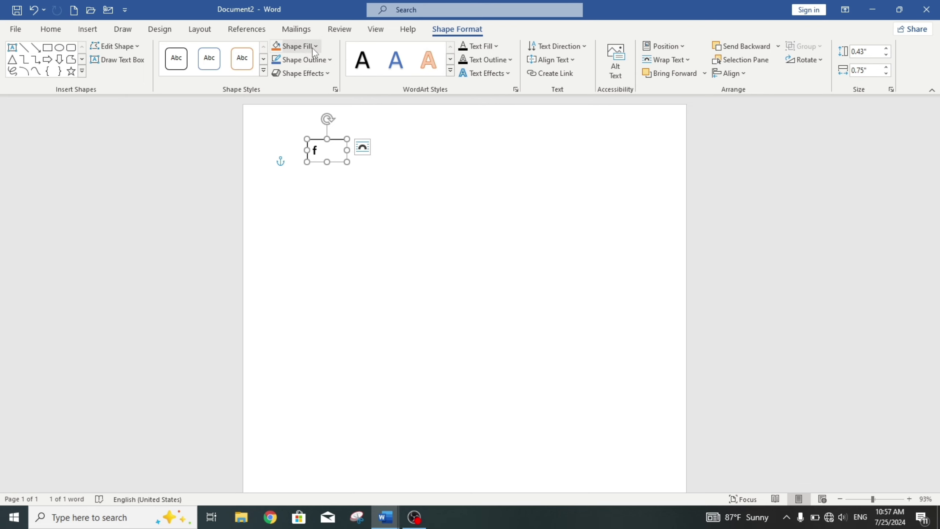
# Step: Fill the text box with green
pyautogui.click(315, 47)
pyautogui.click(323, 157)
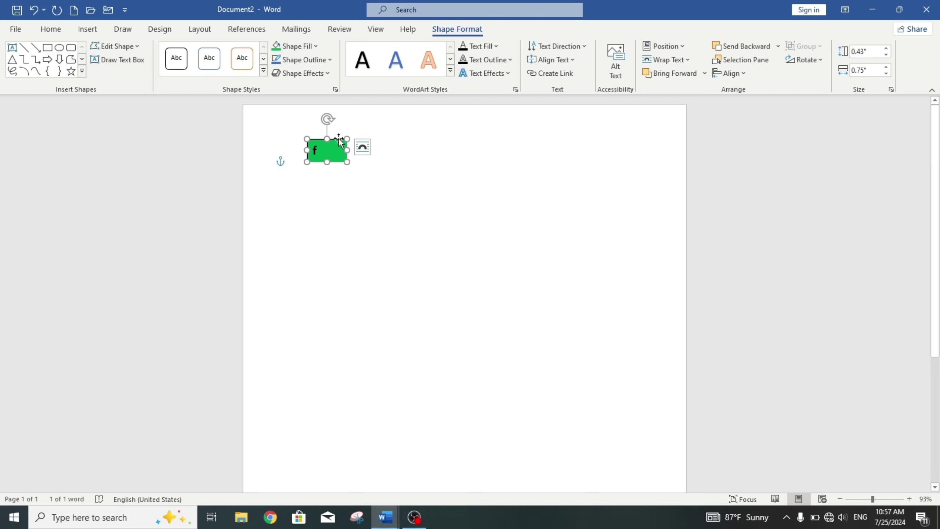
pyautogui.click(87, 29)
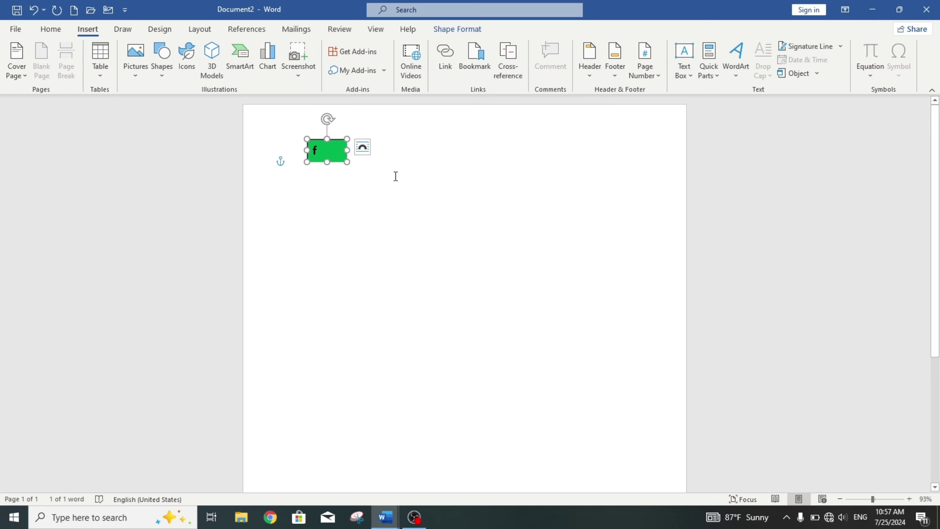
pyautogui.click(693, 77)
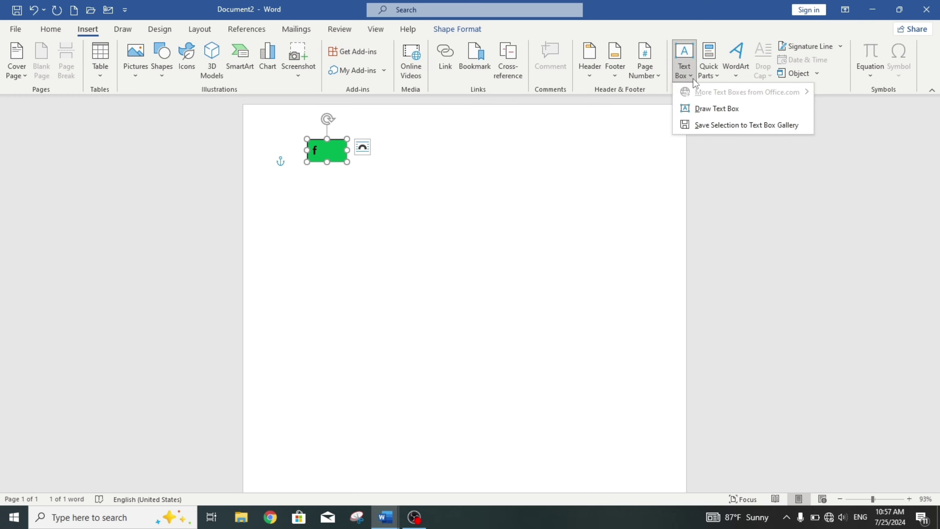
pyautogui.click(692, 77)
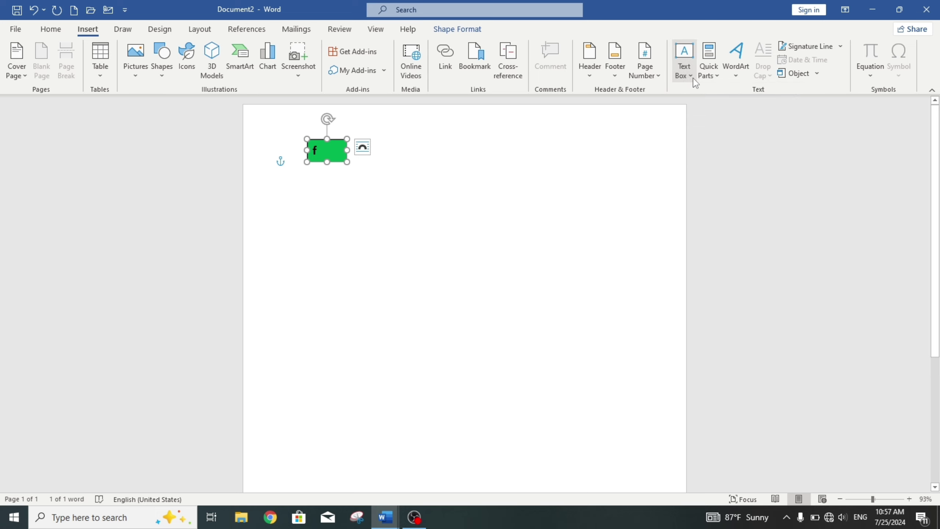
pyautogui.click(690, 77)
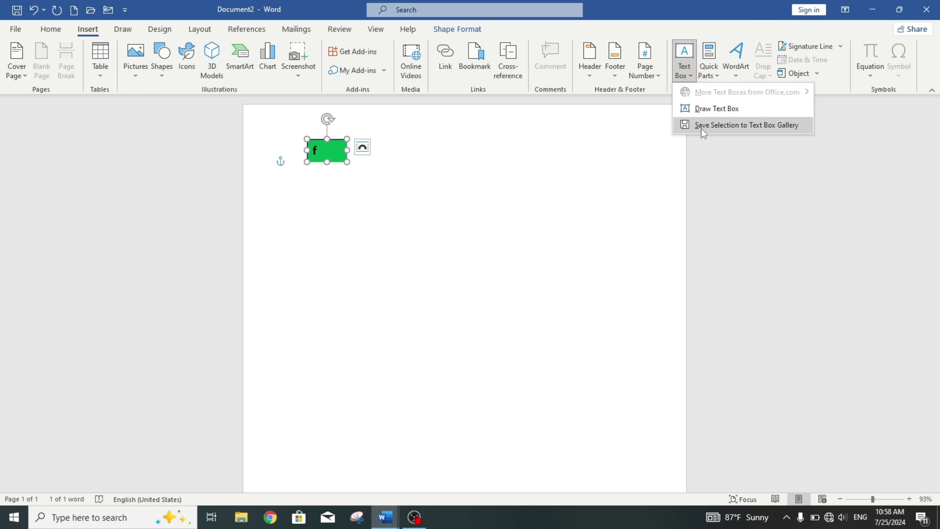
pyautogui.click(746, 127)
pyautogui.write('afghan')
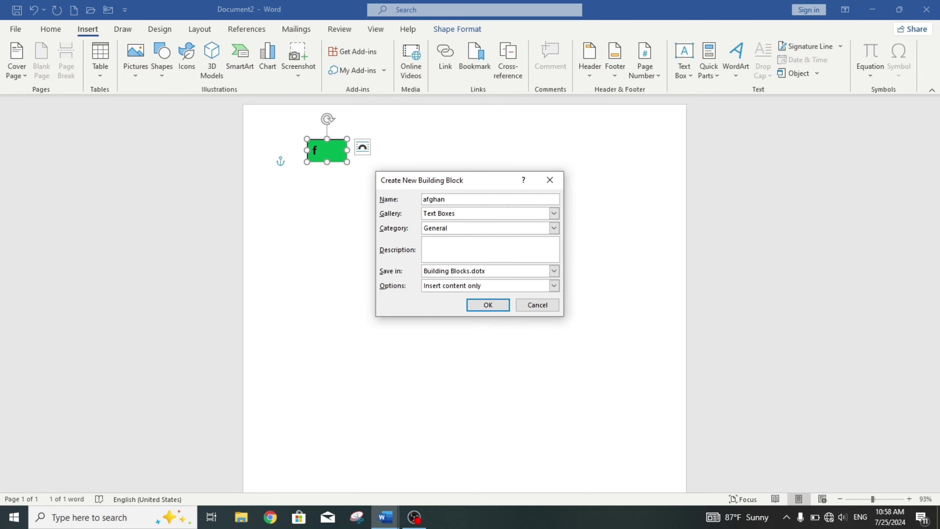
pyautogui.click(488, 305)
pyautogui.click(439, 187)
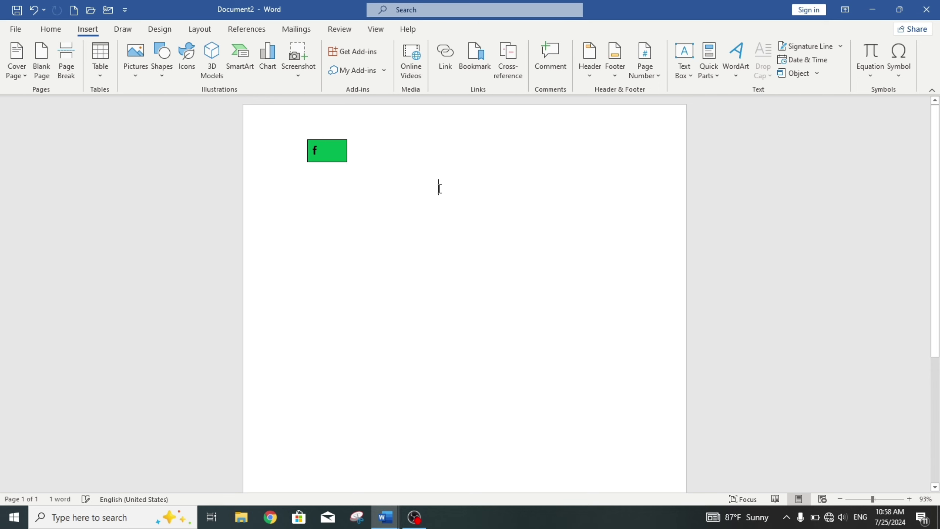
pyautogui.hotkey('ctrl', 'z')
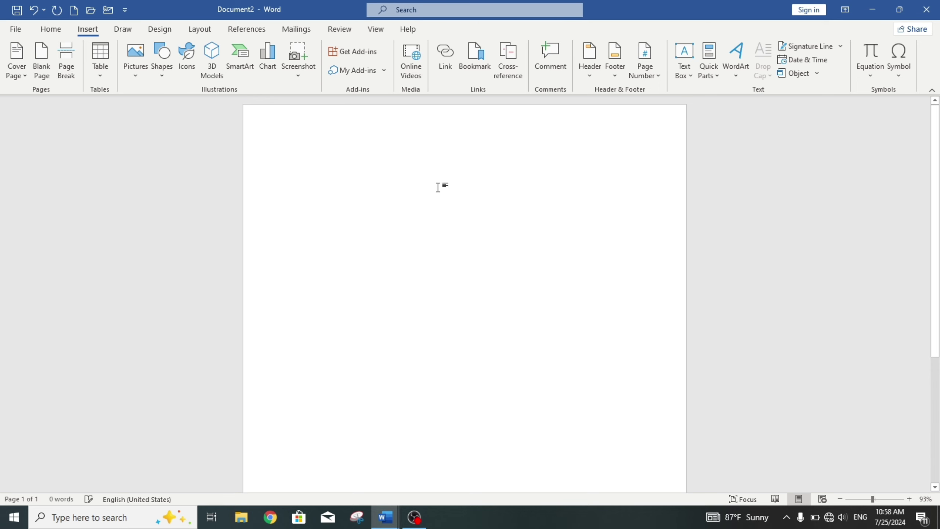
pyautogui.click(679, 85)
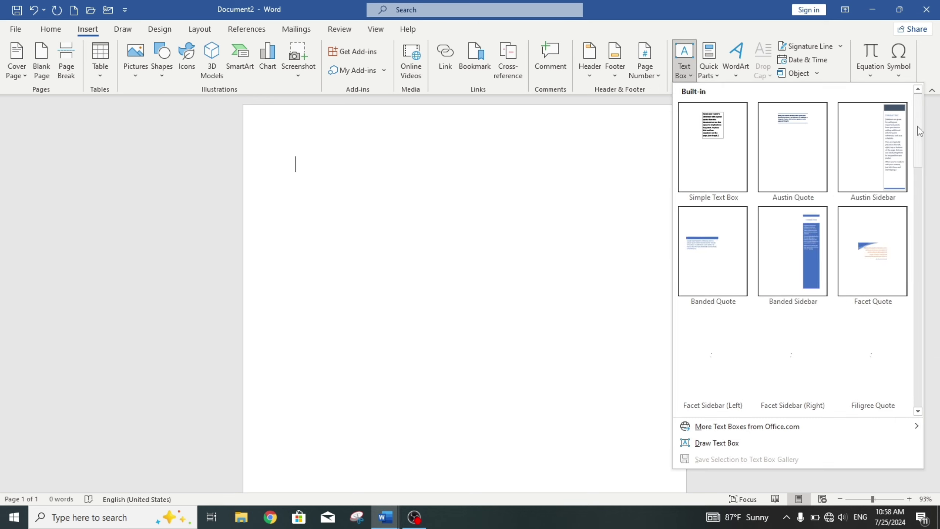
pyautogui.scroll(-2, 919, 151)
pyautogui.moveTo(920, 151); pyautogui.dragTo(912, 382)
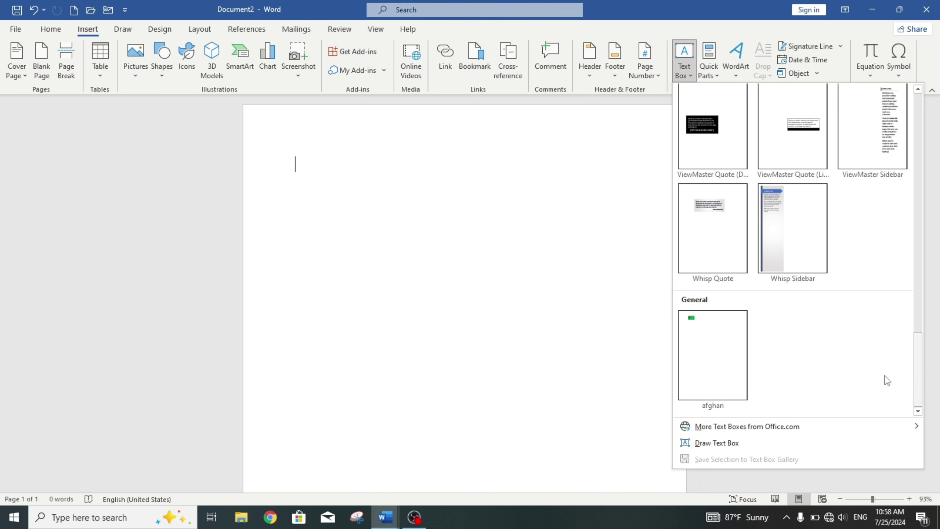
pyautogui.click(720, 374)
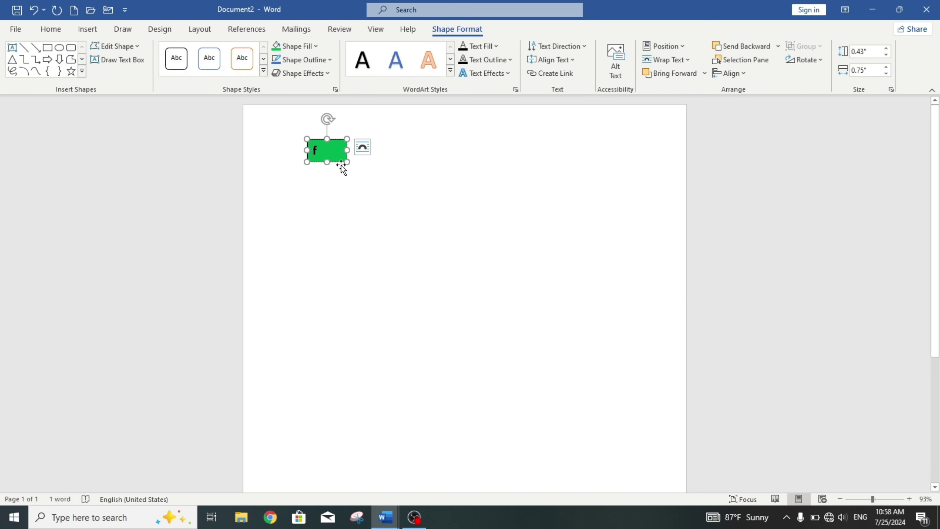
pyautogui.click(404, 209)
pyautogui.press('Delete')
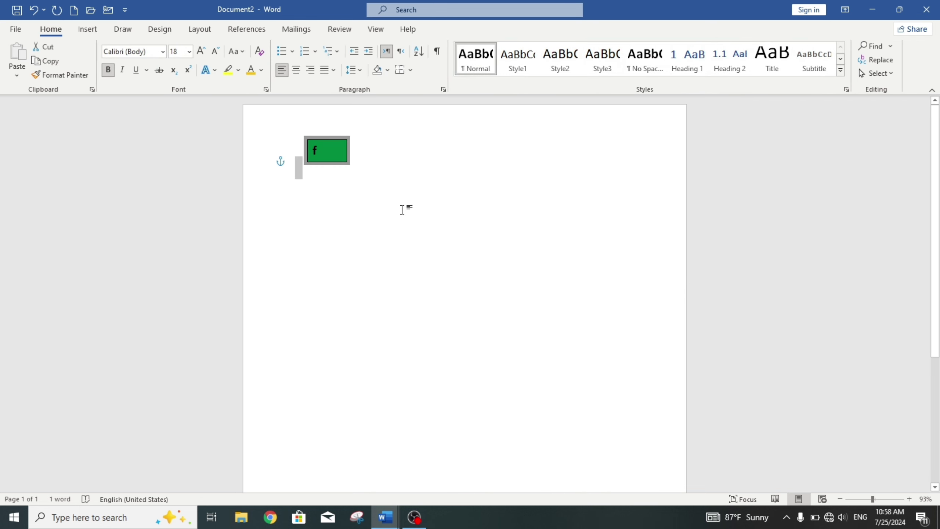
pyautogui.press('Delete')
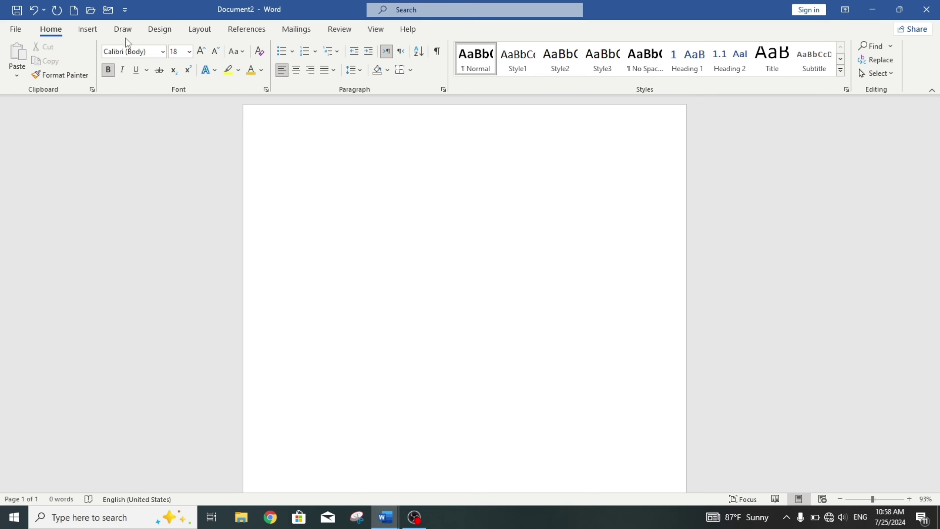
pyautogui.click(88, 29)
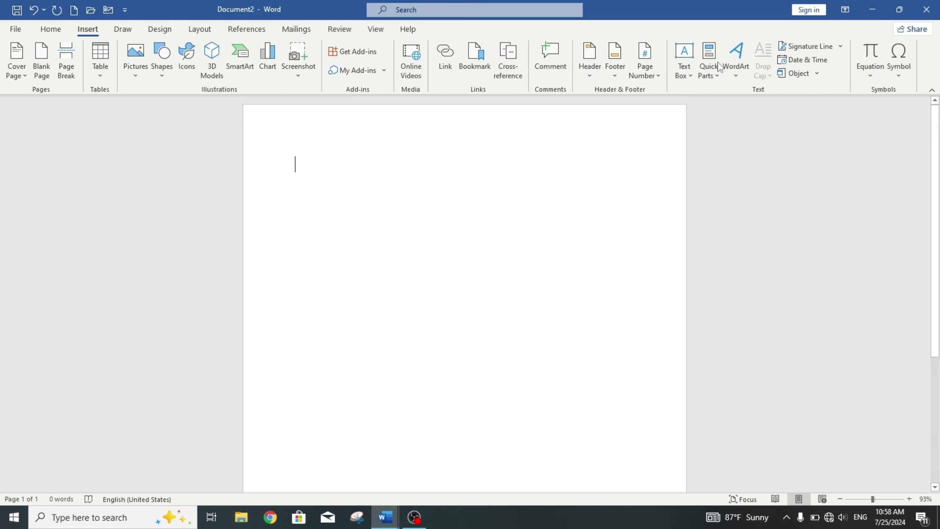
# Step: Insert the author-name AutoText entry from Quick Parts, then clear the page
pyautogui.click(719, 81)
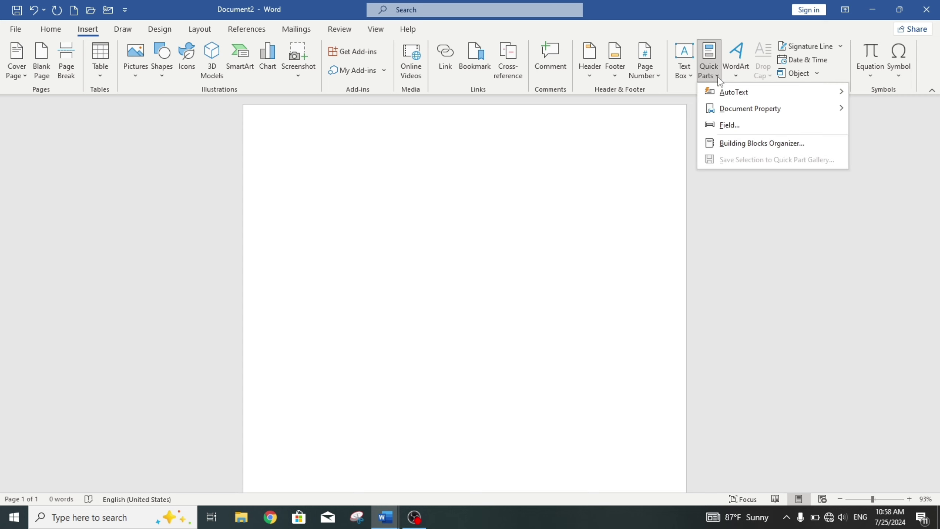
pyautogui.moveTo(734, 92)
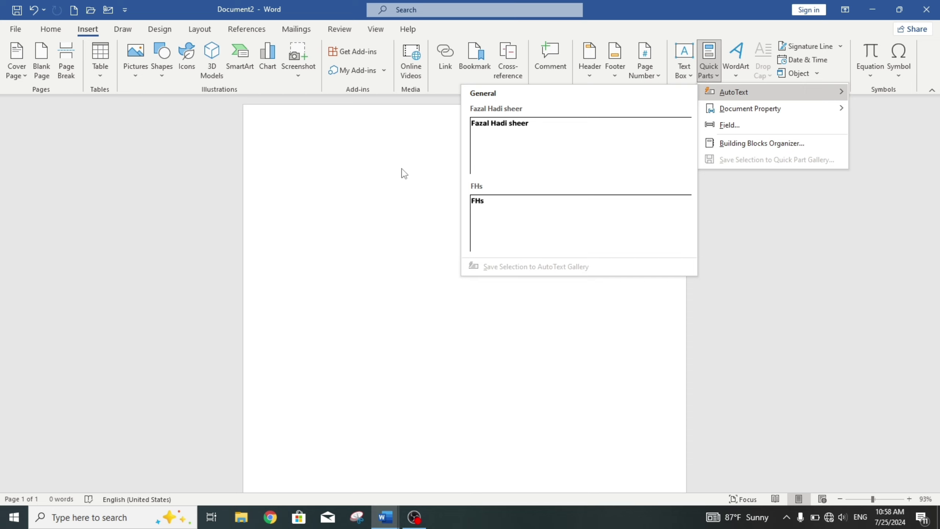
pyautogui.click(623, 161)
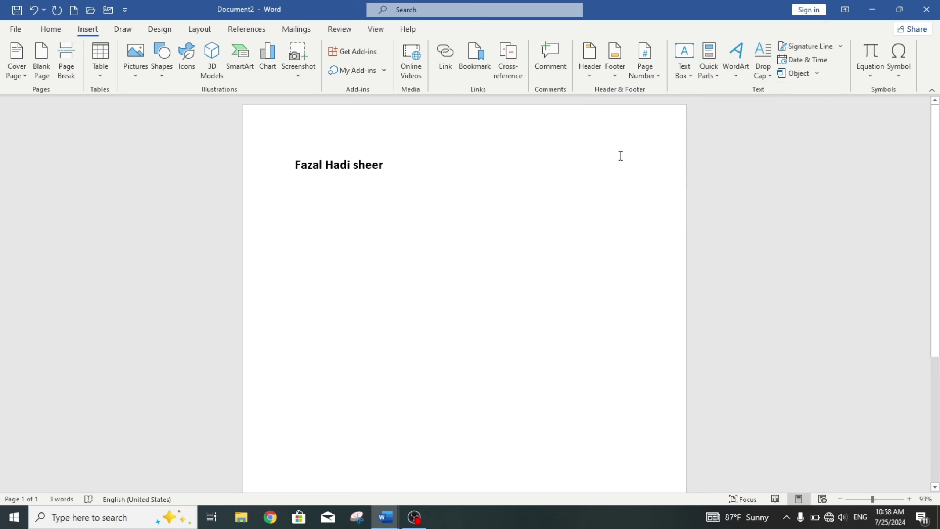
pyautogui.press('Return')
pyautogui.hotkey('ctrl', 'a')
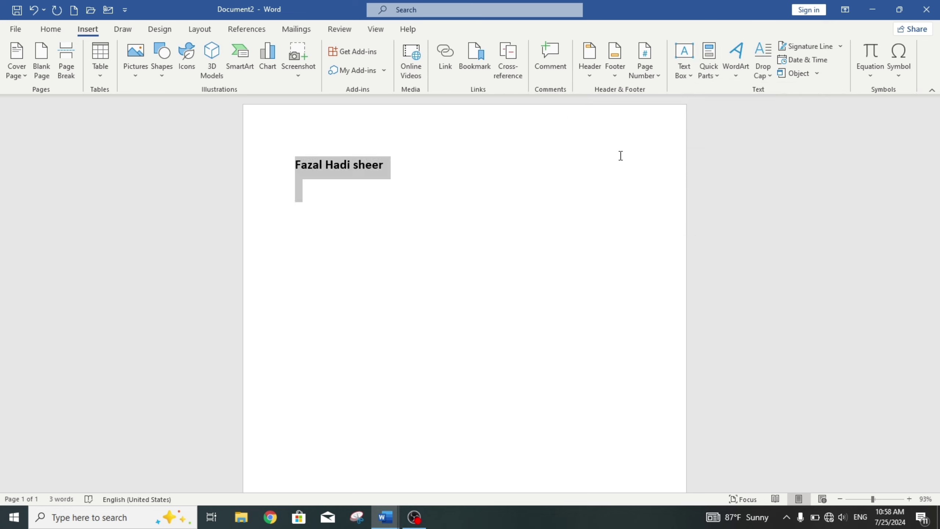
pyautogui.press('BackSpace')
# Step: Type FSCL on the empty page and select it
pyautogui.write('FSCL')
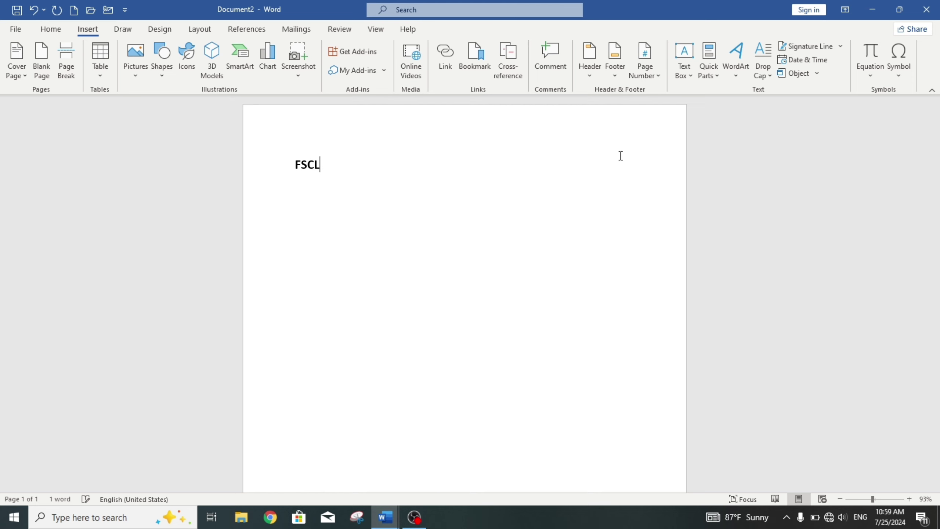
pyautogui.hotkey('ctrl', 'a')
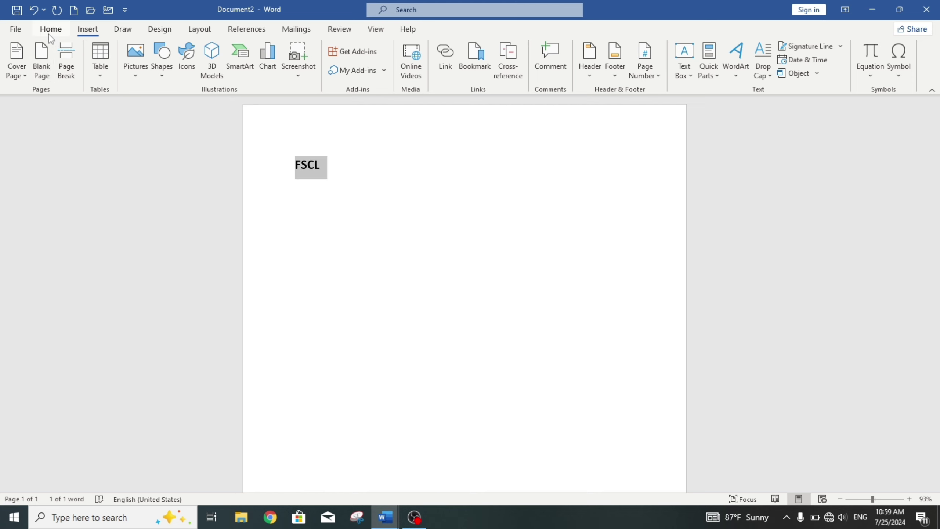
pyautogui.click(51, 29)
# Step: Enlarge FSCL by two font sizes and colour it orange-brown
pyautogui.click(201, 51)
pyautogui.click(201, 51)
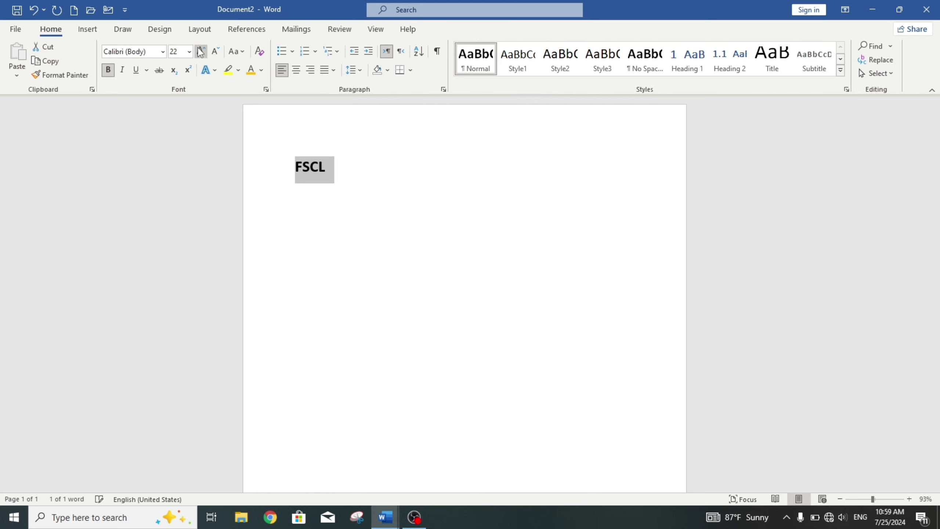
pyautogui.click(201, 51)
pyautogui.click(261, 70)
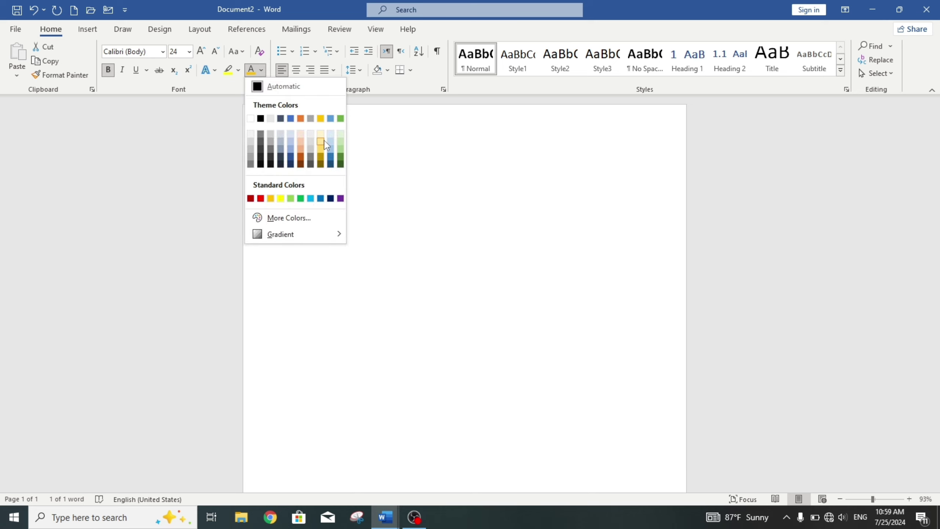
pyautogui.click(300, 158)
pyautogui.click(366, 173)
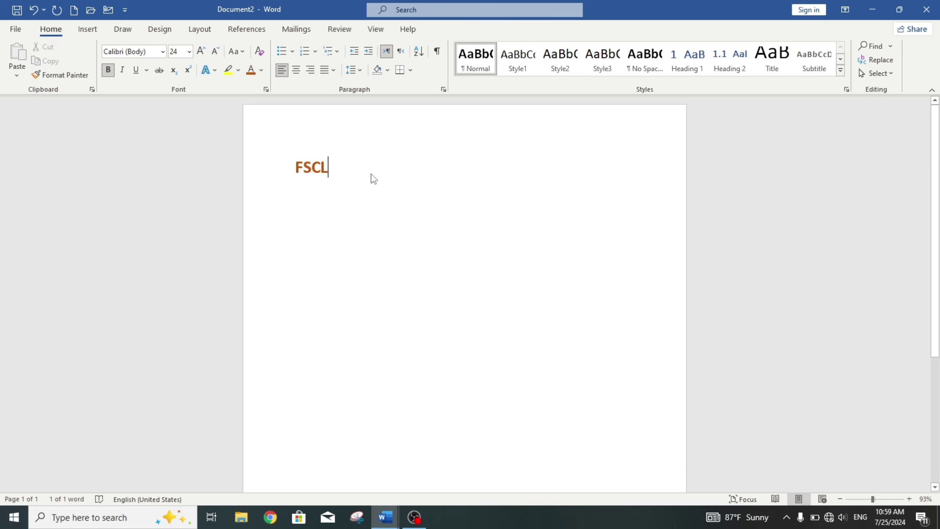
pyautogui.click(204, 183)
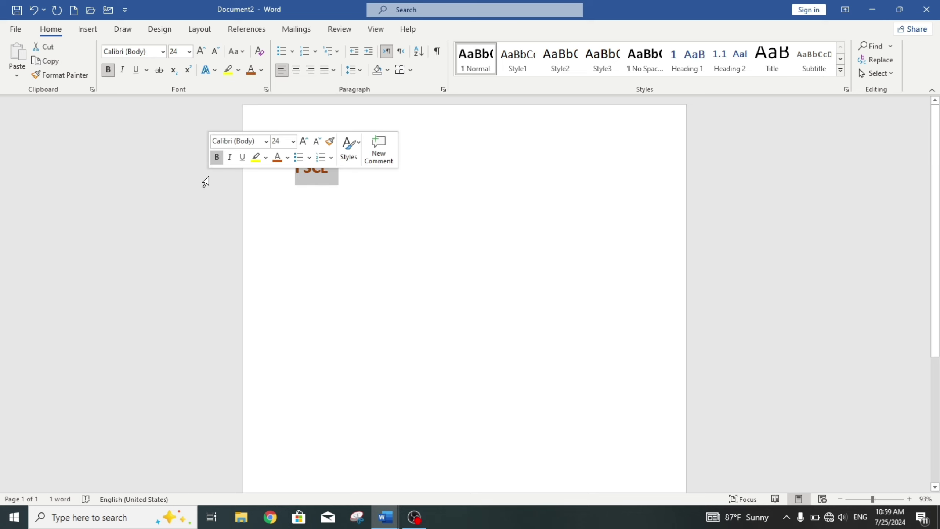
# Step: Save FSCL to the AutoText gallery, then delete it from the page
pyautogui.click(87, 29)
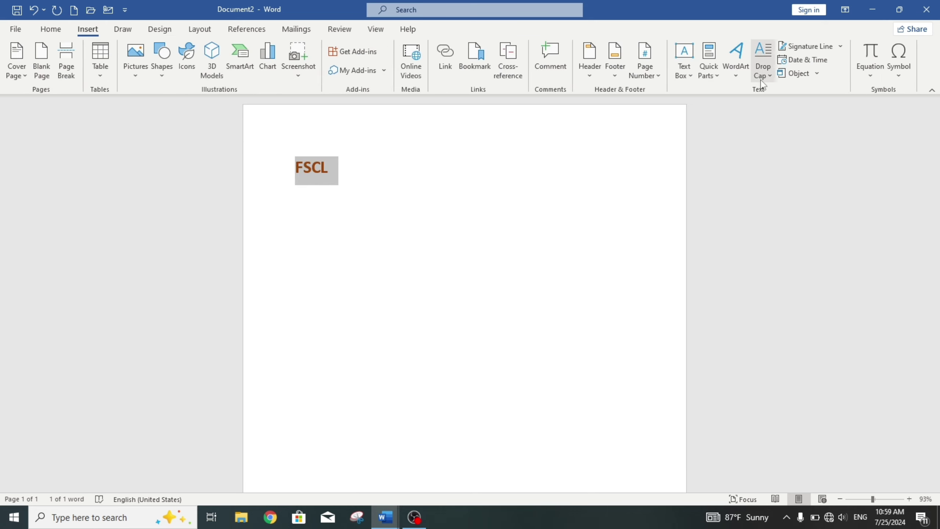
pyautogui.click(714, 75)
pyautogui.click(732, 91)
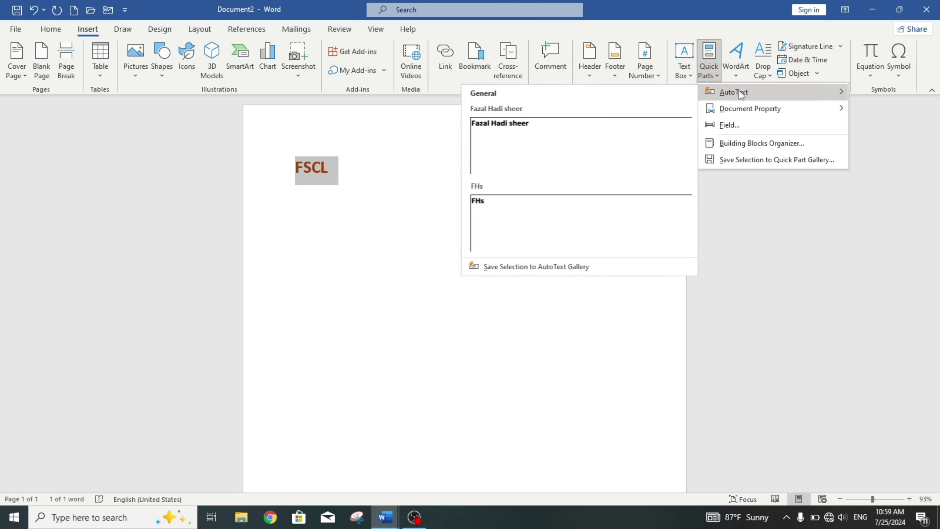
pyautogui.click(530, 269)
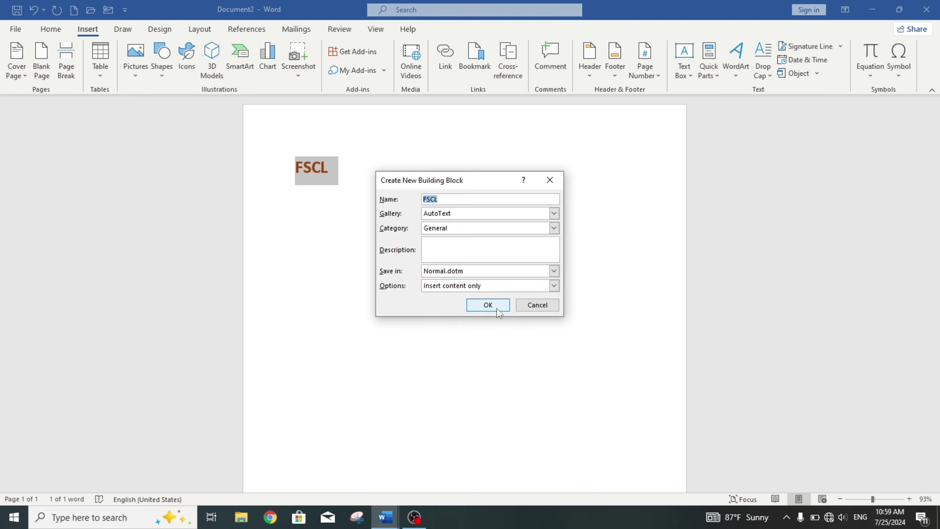
pyautogui.click(488, 305)
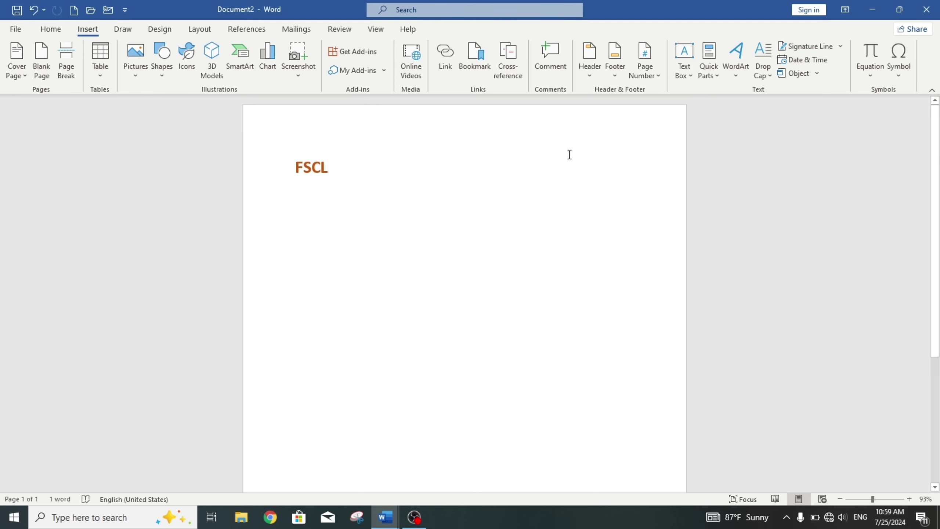
pyautogui.hotkey('ctrl', 'a')
pyautogui.press('BackSpace')
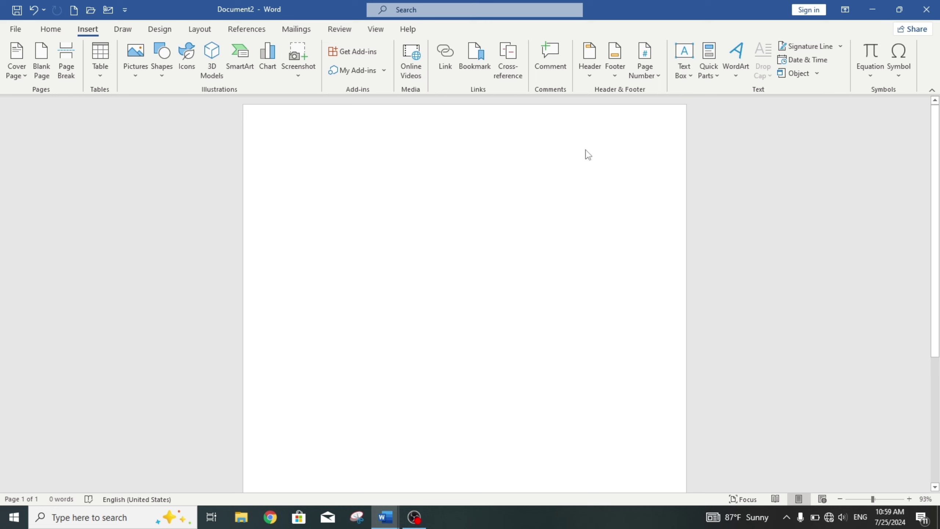
# Step: Reinsert FSCL from the AutoText gallery and delete it again
pyautogui.click(711, 71)
pyautogui.moveTo(771, 92)
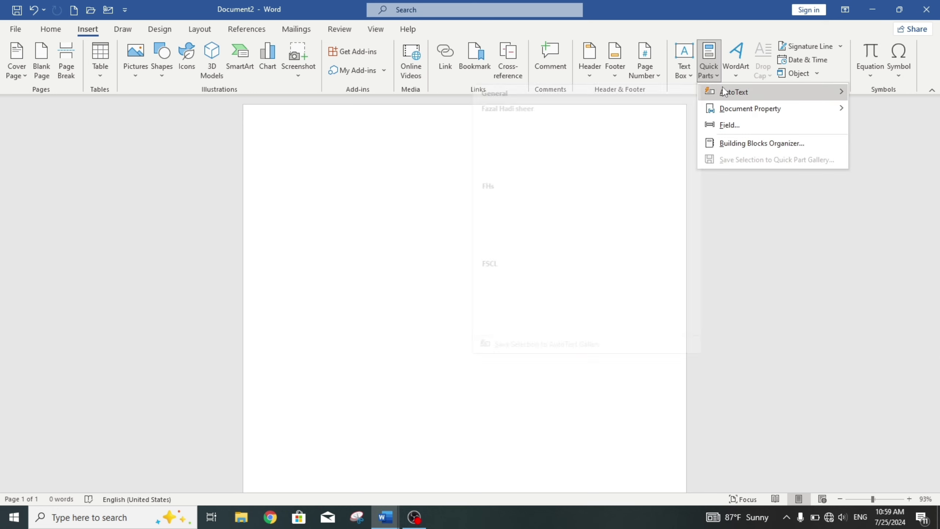
pyautogui.click(524, 290)
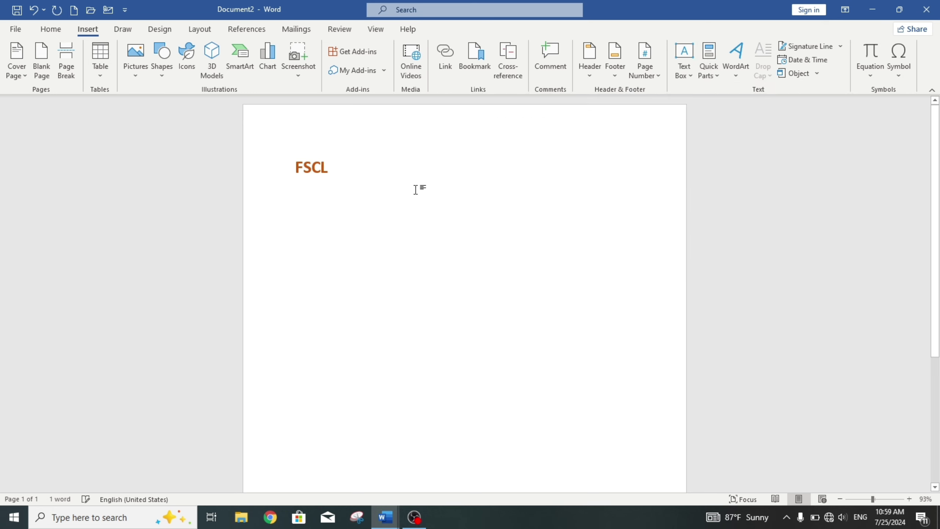
pyautogui.moveTo(417, 186); pyautogui.dragTo(242, 177)
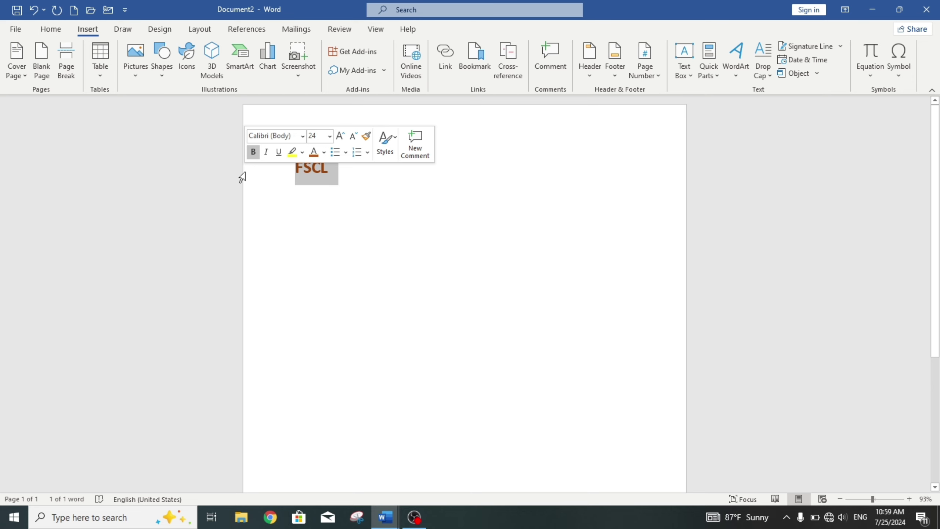
pyautogui.press('Delete')
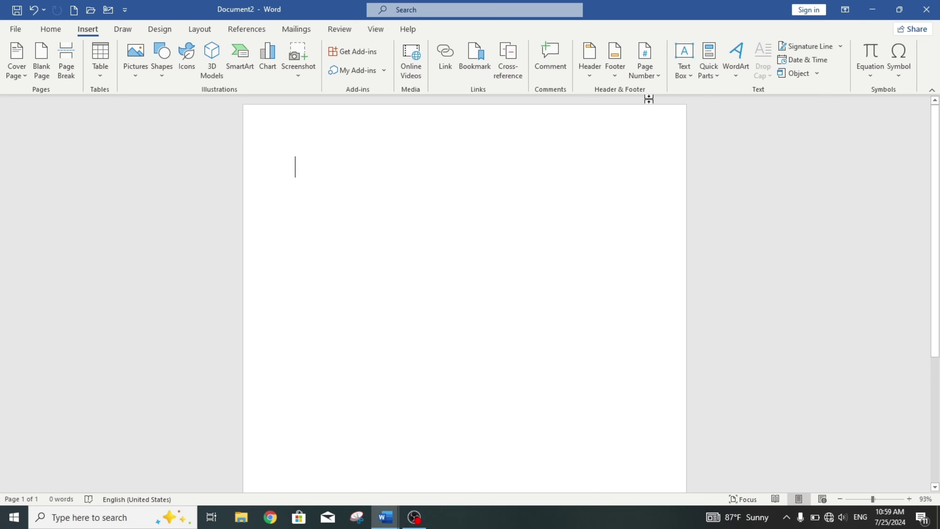
# Step: Fill in Advanced Properties: title cpu, subject computer, company fscl, keywords sf, comments sdf
pyautogui.click(709, 61)
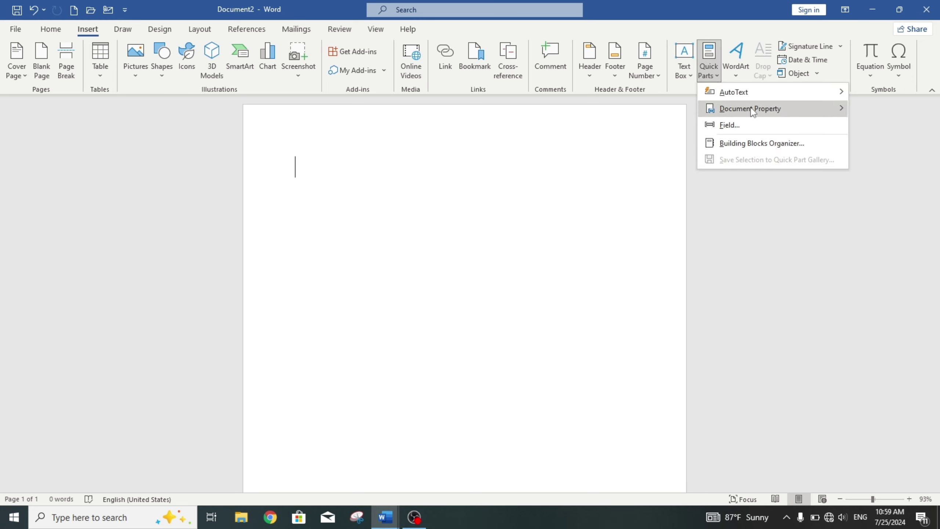
pyautogui.click(570, 165)
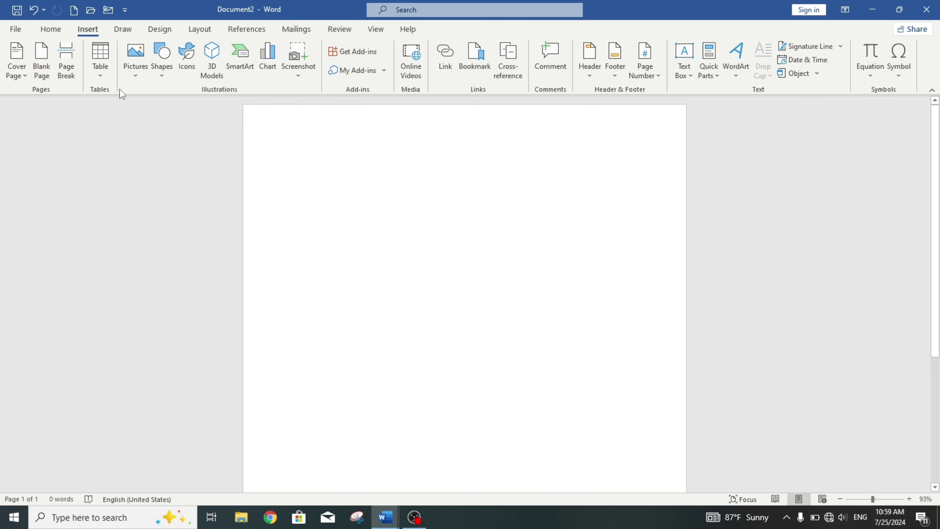
pyautogui.click(14, 29)
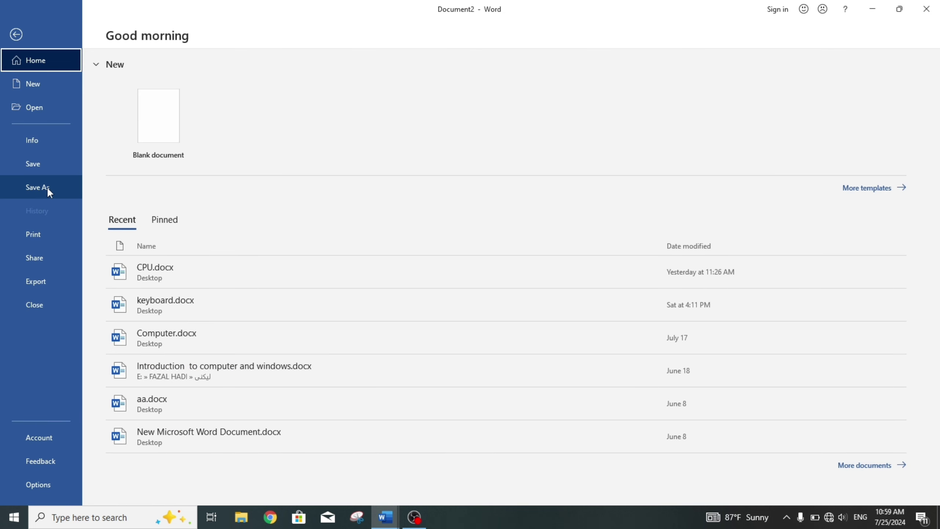
pyautogui.click(49, 135)
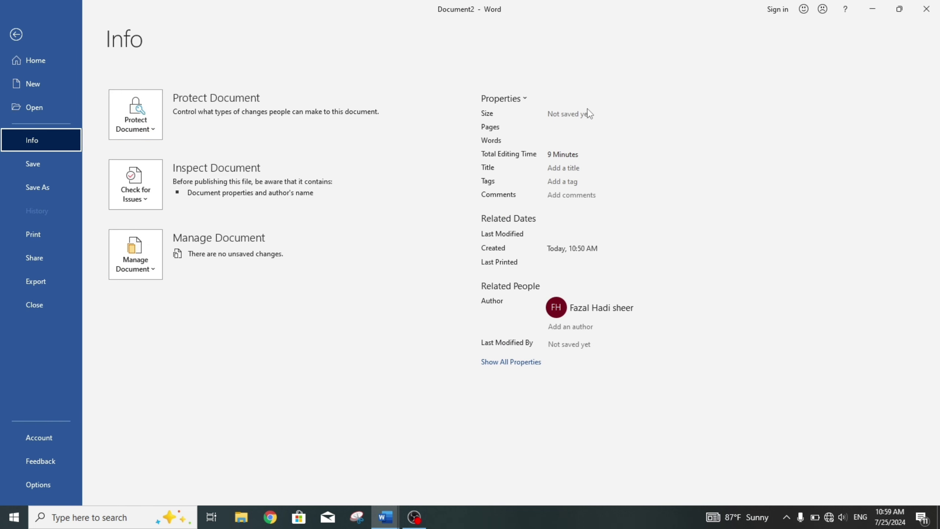
pyautogui.click(507, 99)
pyautogui.click(552, 128)
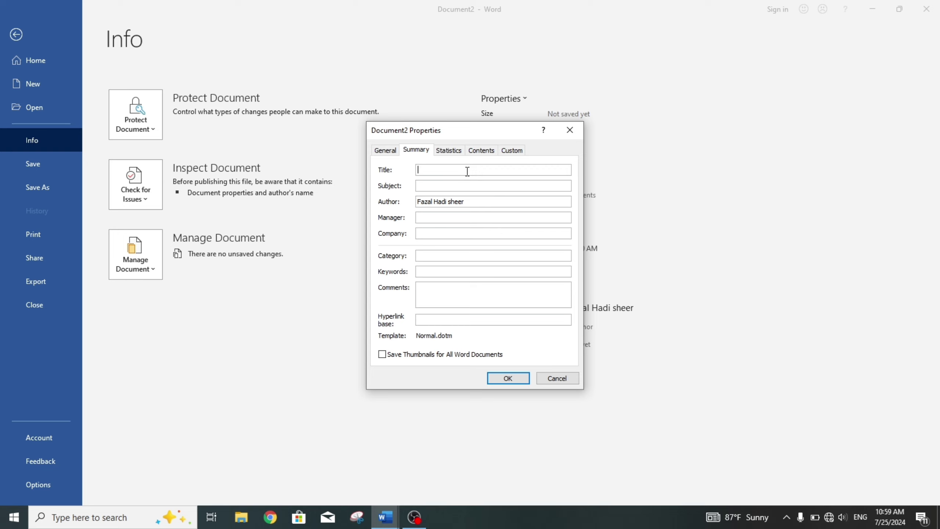
pyautogui.write('cpu')
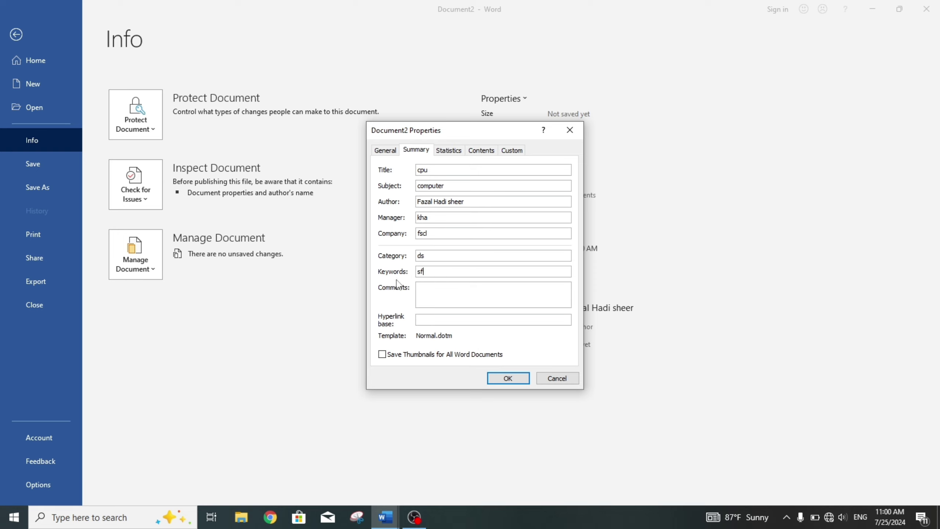
pyautogui.write('sdf')
pyautogui.click(509, 378)
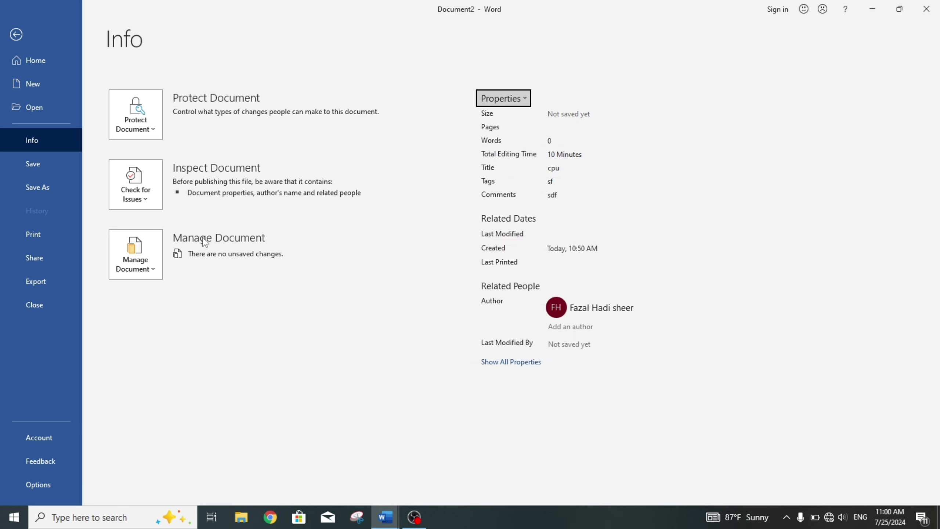
pyautogui.click(17, 36)
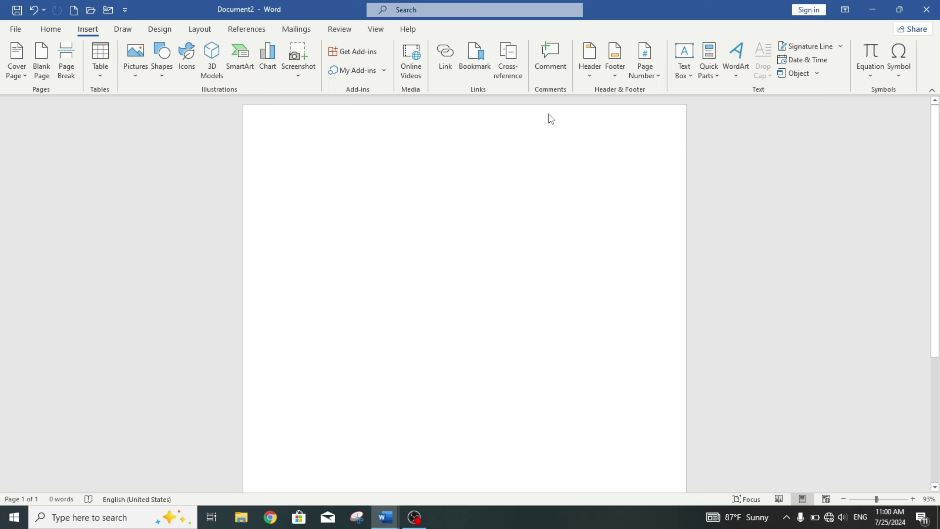
pyautogui.click(711, 81)
pyautogui.moveTo(750, 109)
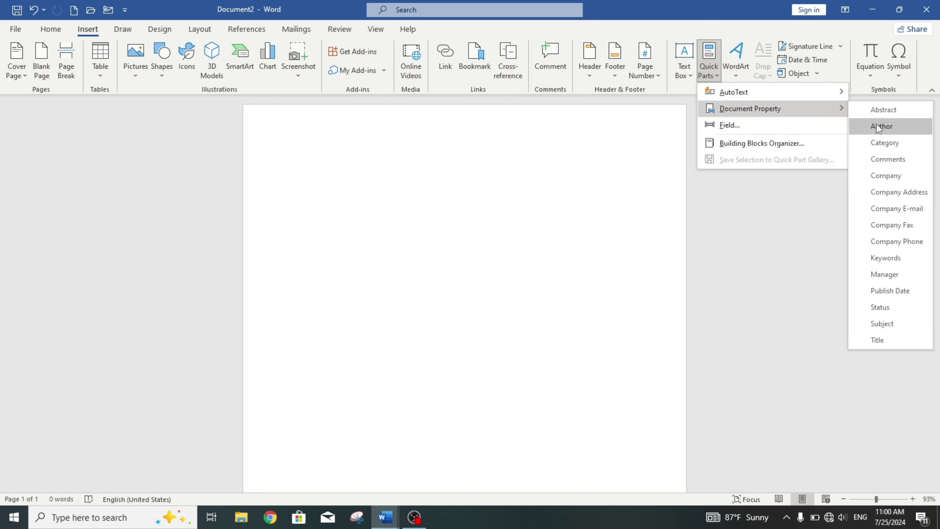
pyautogui.click(879, 127)
pyautogui.click(494, 220)
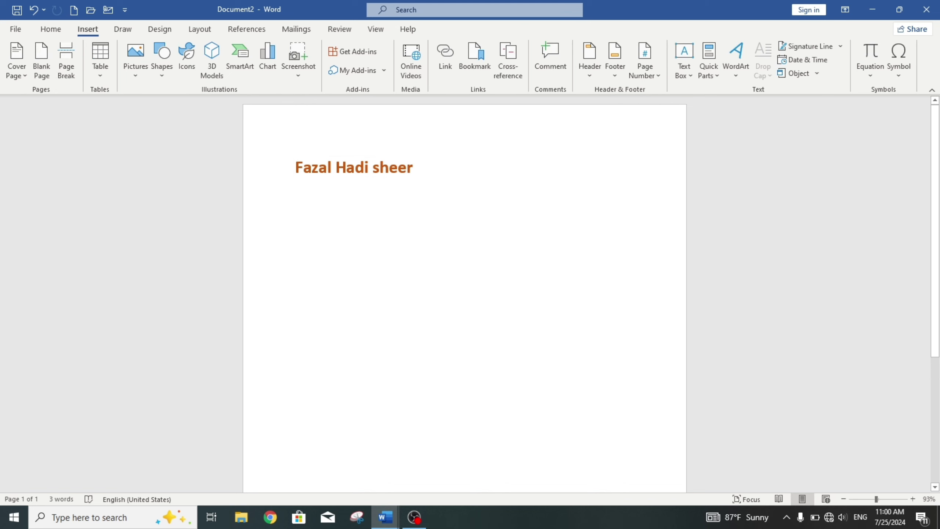
pyautogui.click(716, 78)
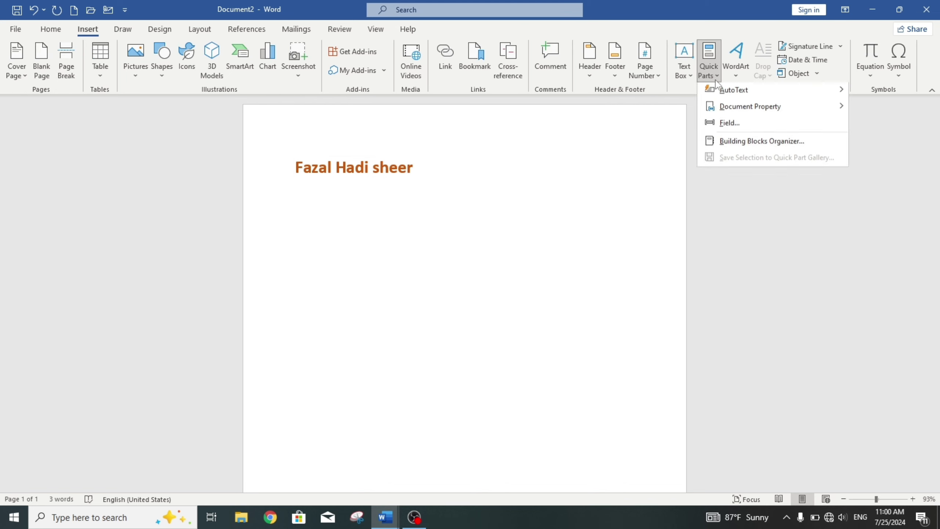
pyautogui.moveTo(750, 108)
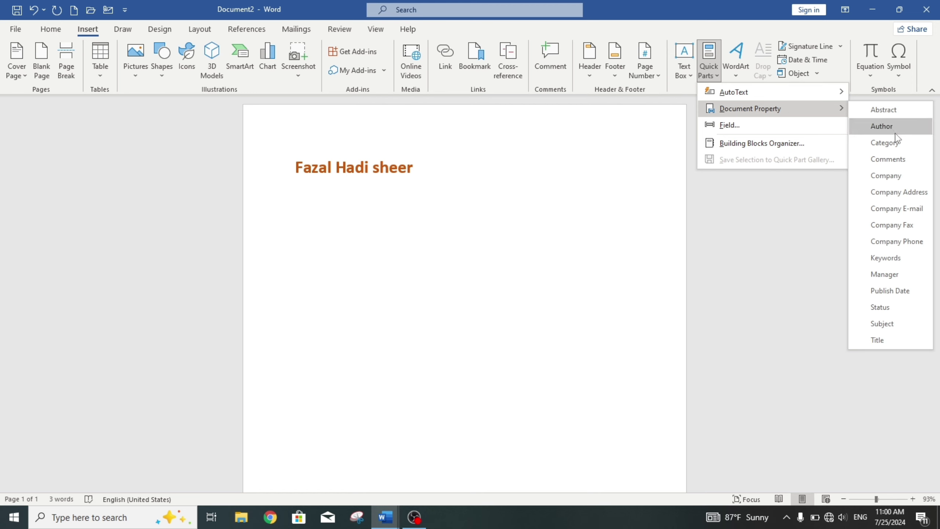
pyautogui.click(899, 144)
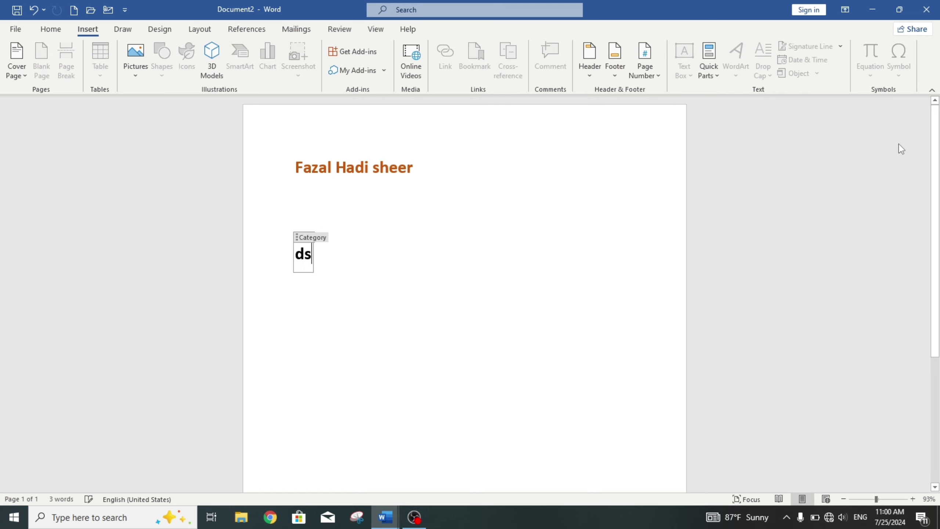
pyautogui.click(450, 319)
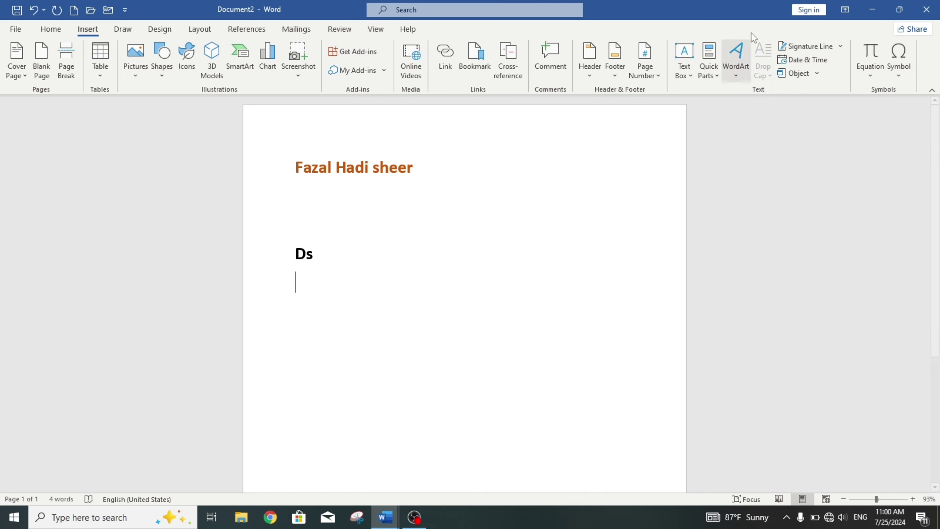
pyautogui.click(736, 71)
pyautogui.click(708, 67)
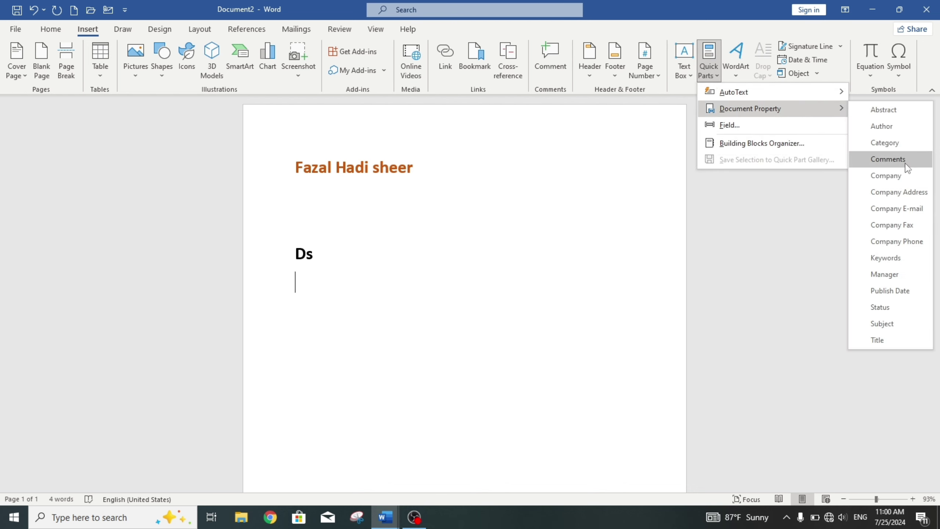
pyautogui.click(906, 175)
pyautogui.doubleClick(496, 314)
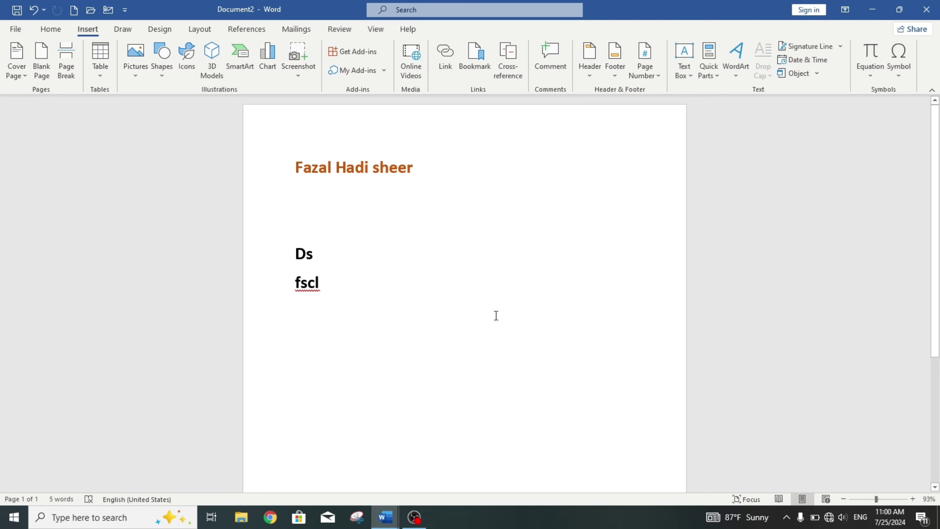
pyautogui.hotkey('ctrl', 'a')
pyautogui.press('Delete')
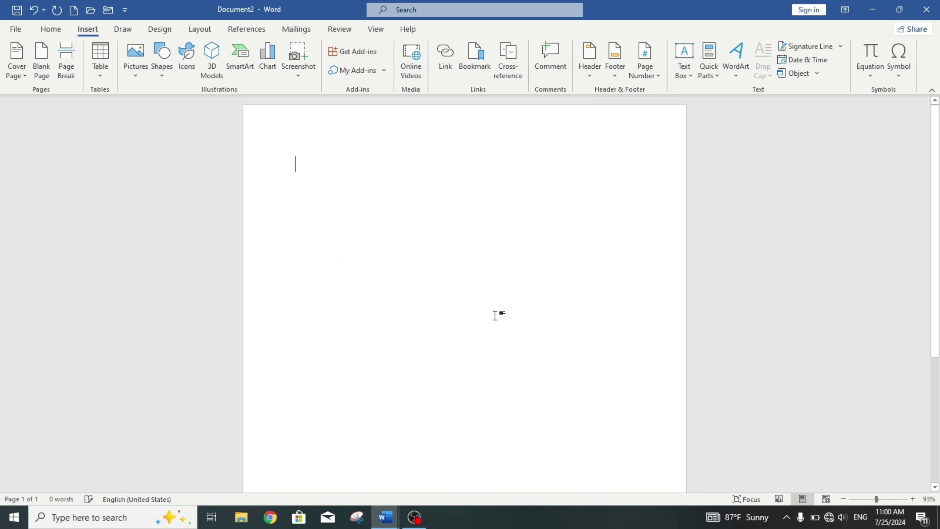
# Step: Insert a 2x5 table with 2342, 457, 457, 4564 down the right column and a Total label bottom-left
pyautogui.click(717, 76)
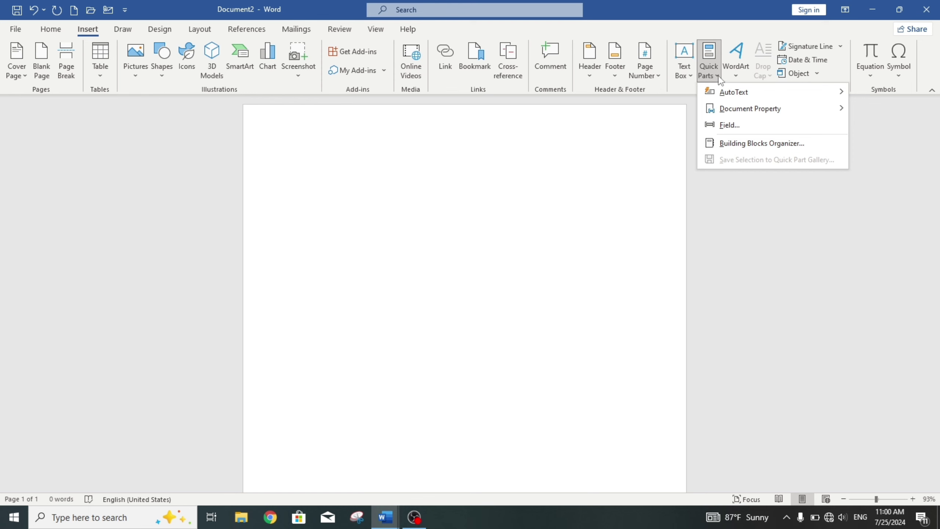
pyautogui.click(302, 194)
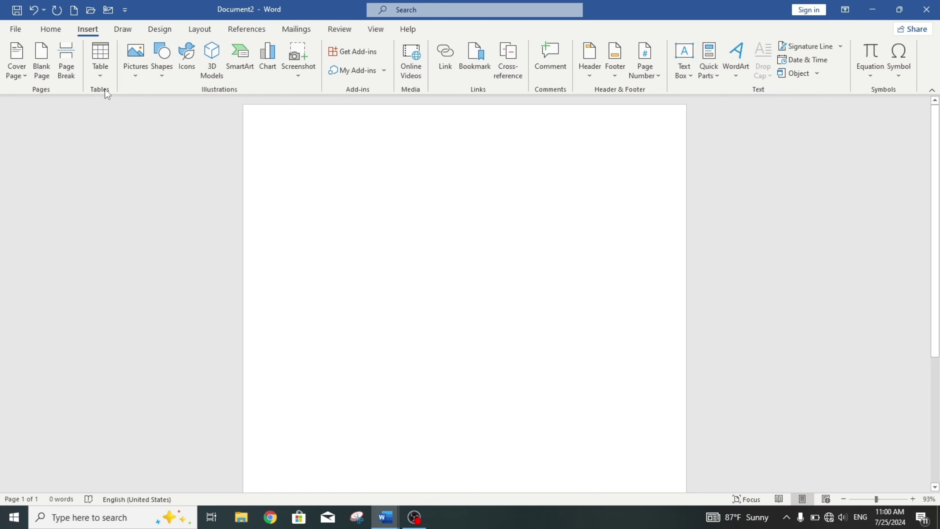
pyautogui.click(101, 77)
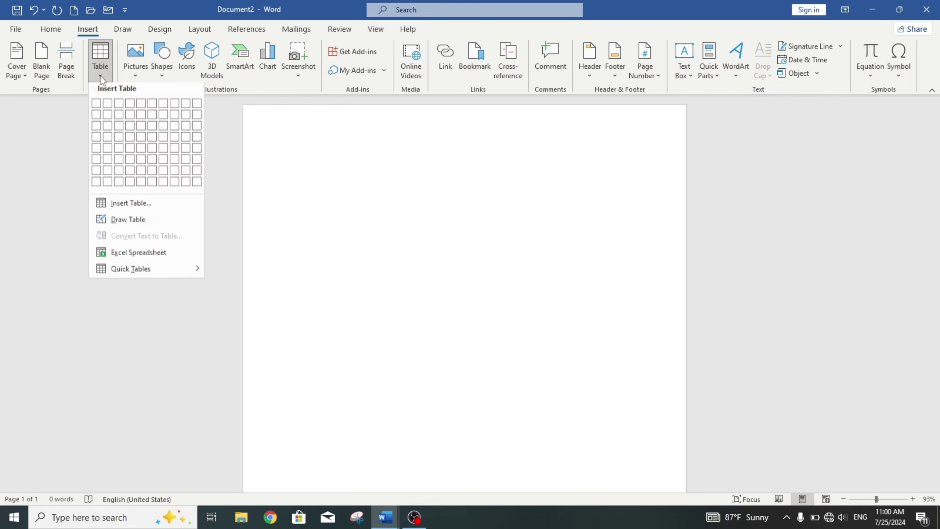
pyautogui.click(107, 151)
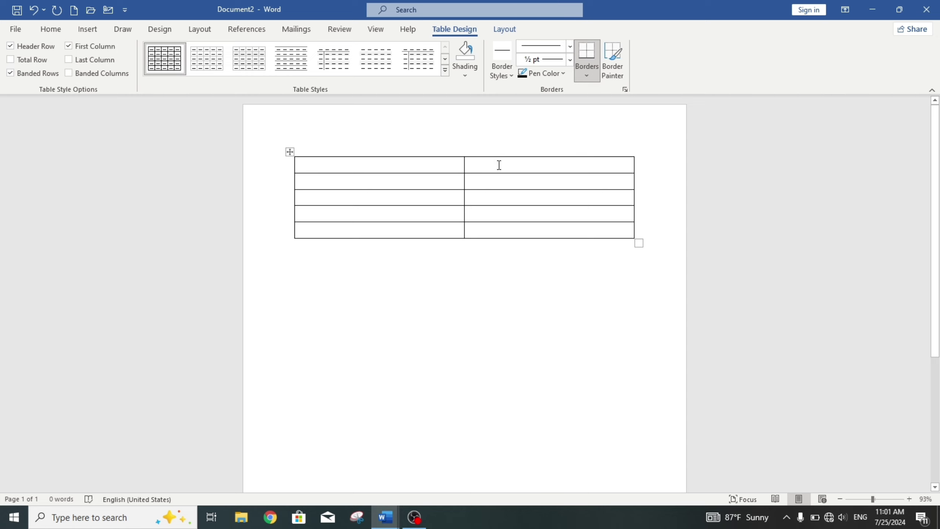
pyautogui.write('2342')
pyautogui.write('457')
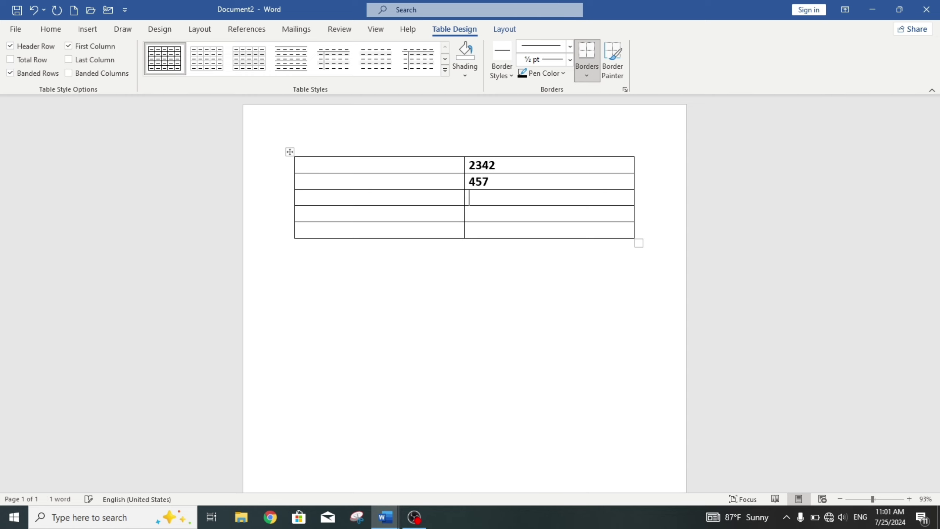
pyautogui.press('Down')
pyautogui.write('457')
pyautogui.press('Down')
pyautogui.write('4564')
pyautogui.click(452, 230)
pyautogui.write('tot')
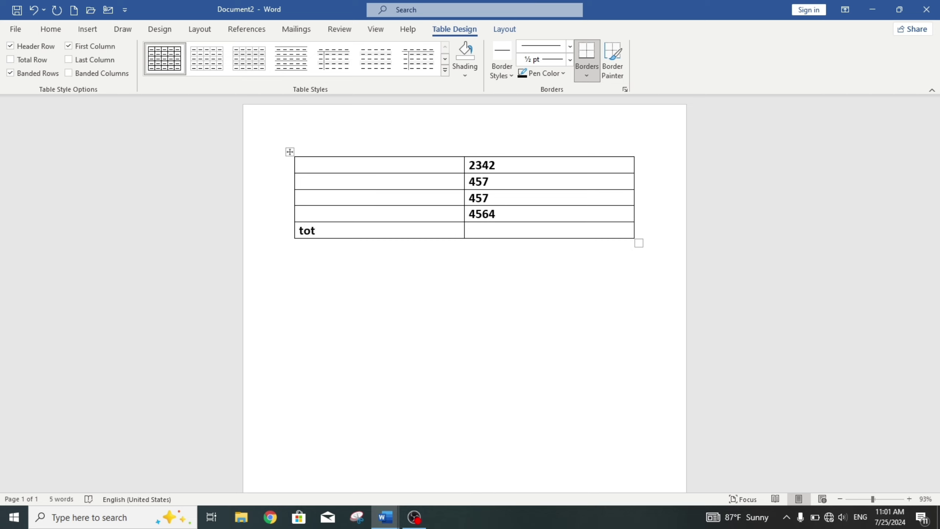
pyautogui.write('al')
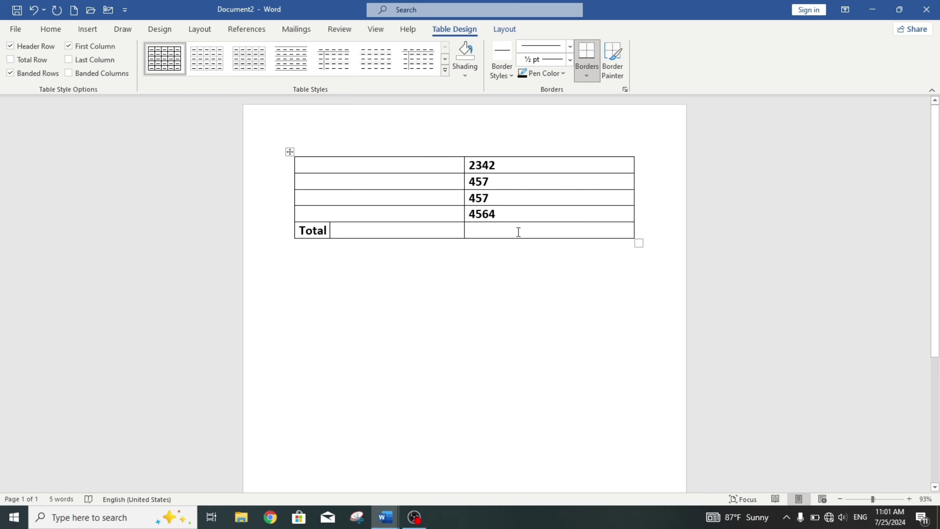
# Step: Insert a SUM formula field in the Total row, then delete its 7820 result
pyautogui.click(87, 29)
pyautogui.click(811, 64)
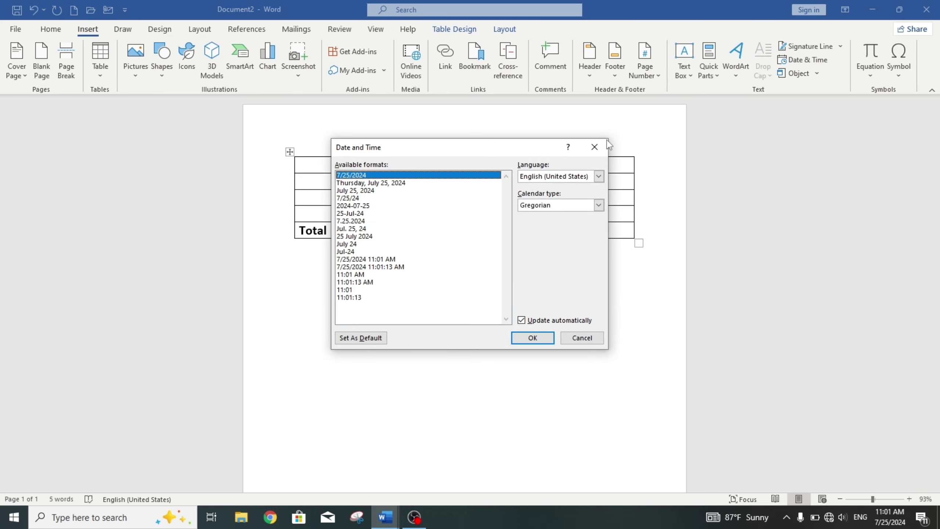
pyautogui.click(597, 150)
pyautogui.click(709, 61)
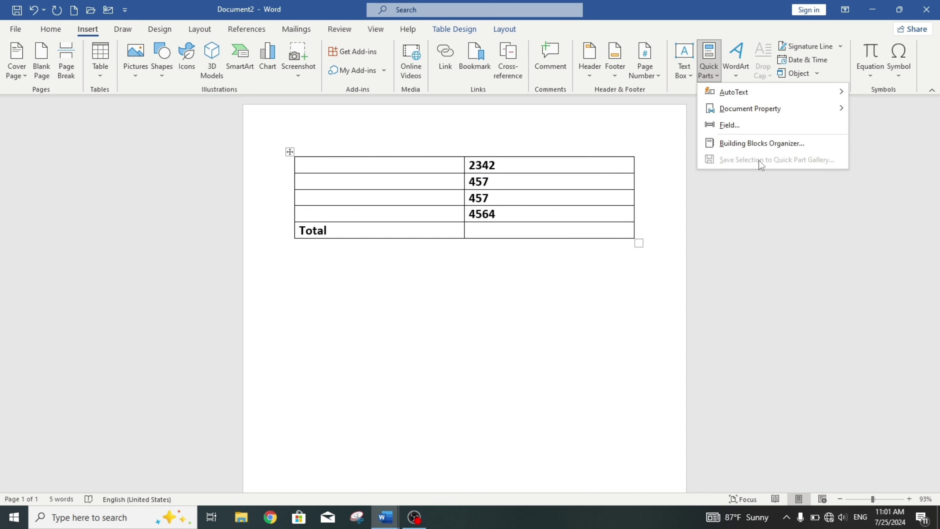
pyautogui.click(723, 123)
pyautogui.click(429, 171)
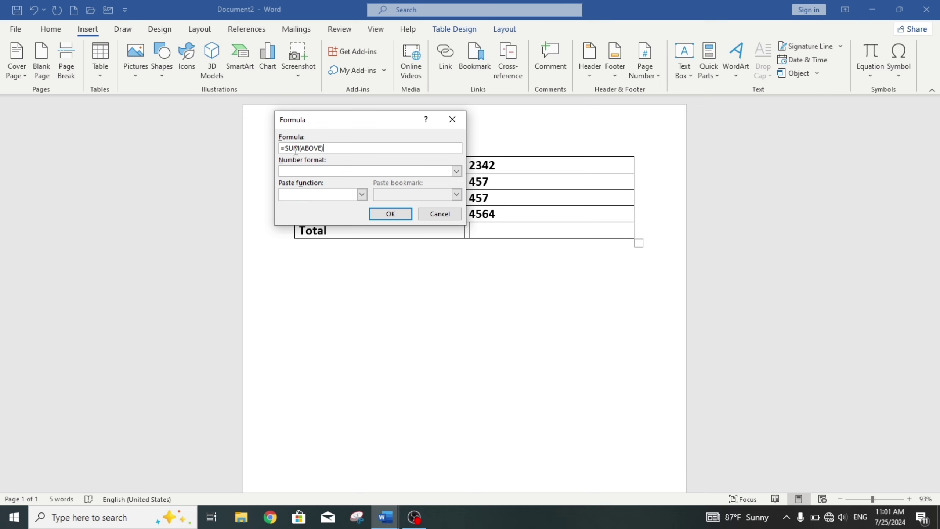
pyautogui.click(392, 214)
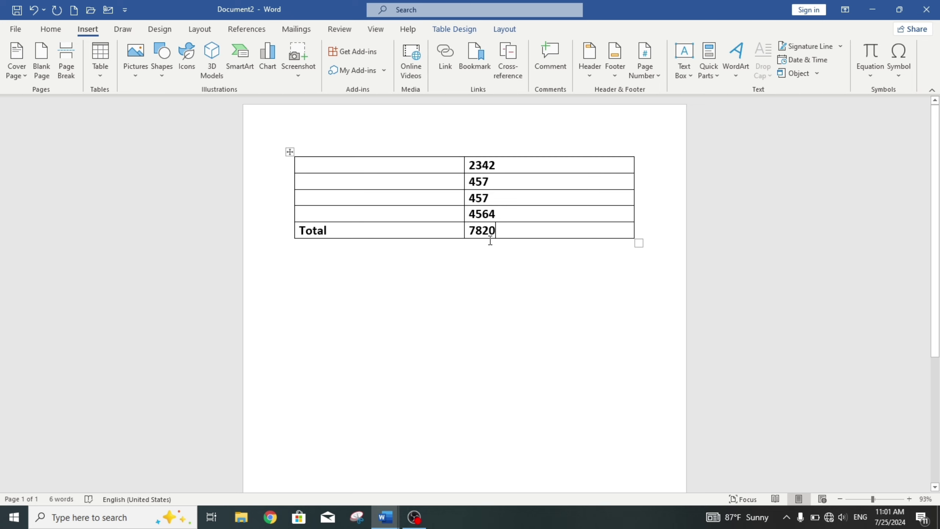
pyautogui.moveTo(500, 231); pyautogui.dragTo(466, 231)
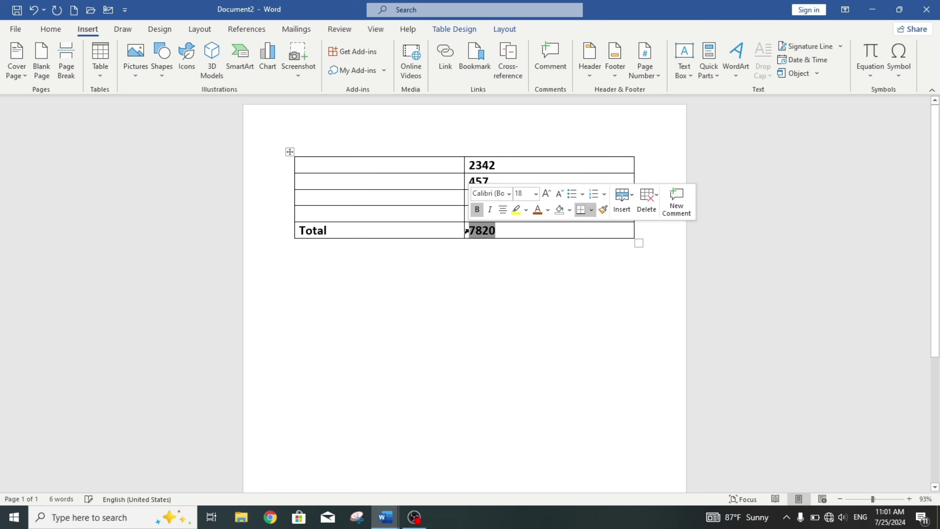
pyautogui.press('Delete')
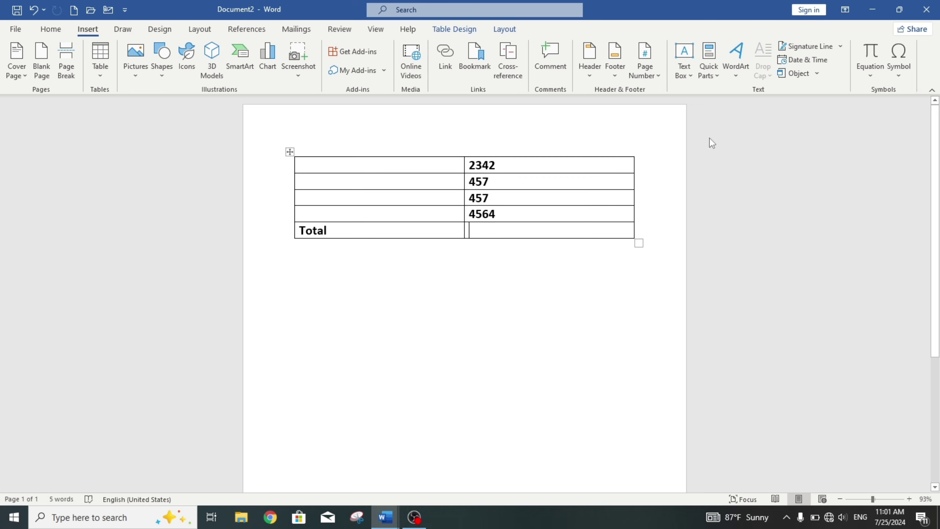
# Step: Insert a MAX formula field in the Total row, then delete its 4564 result
pyautogui.click(718, 79)
pyautogui.click(734, 125)
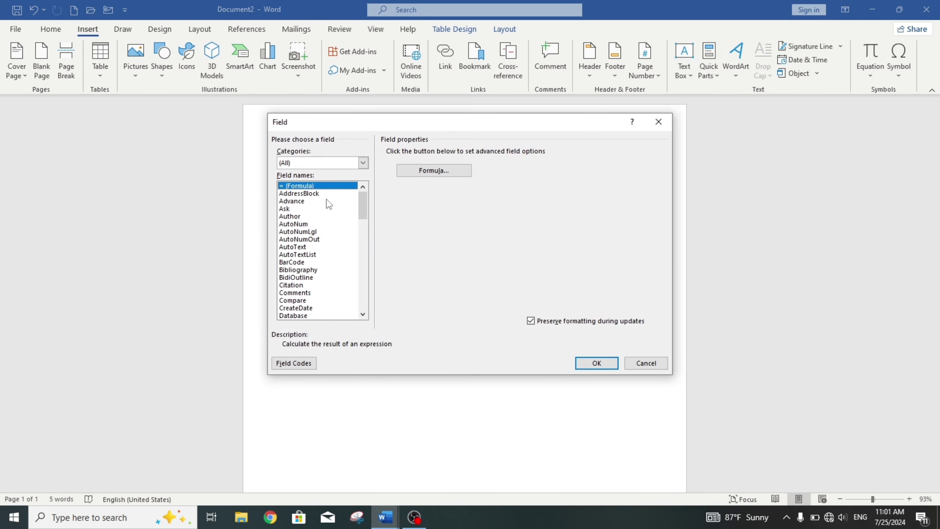
pyautogui.click(440, 178)
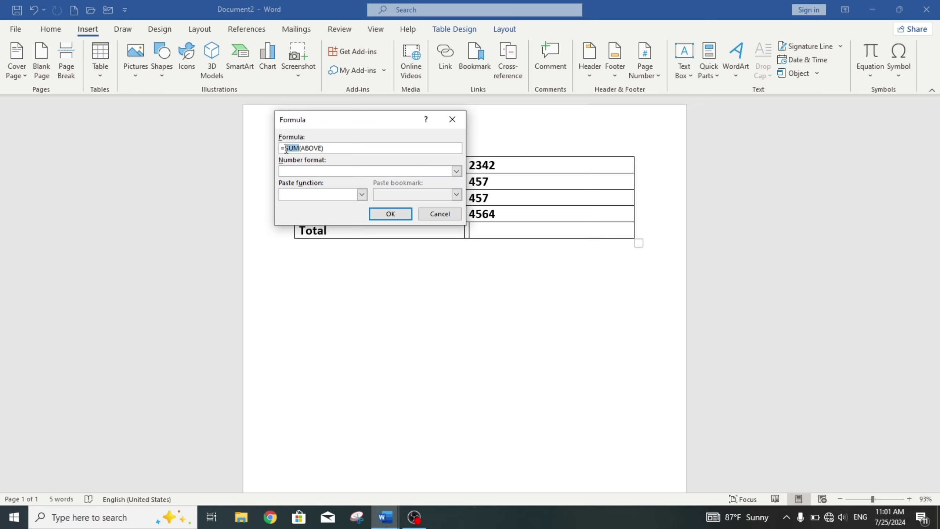
pyautogui.write('max')
pyautogui.press('Return')
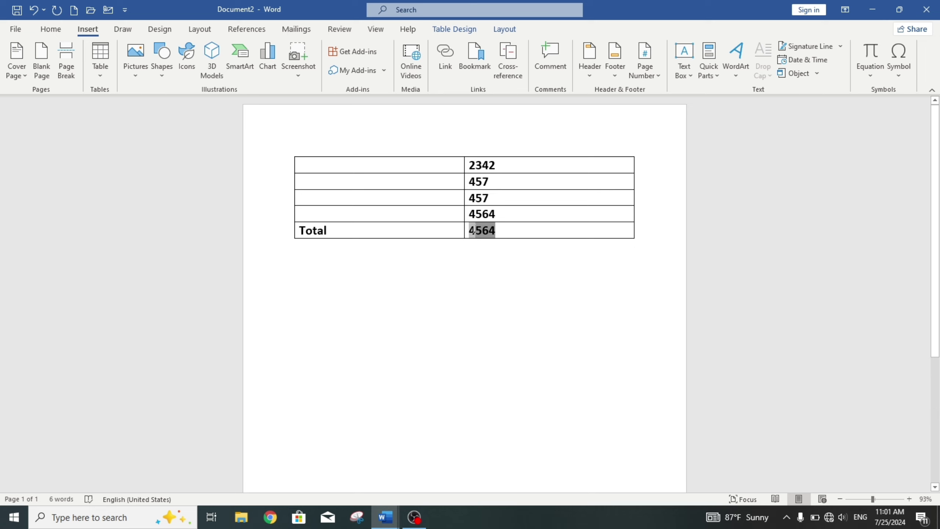
pyautogui.moveTo(502, 233); pyautogui.dragTo(470, 230)
pyautogui.press('Delete')
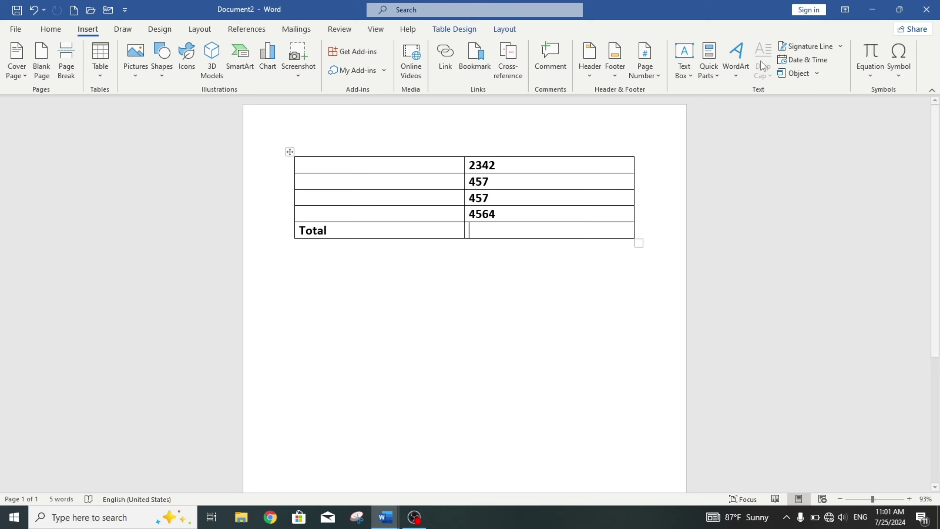
# Step: Insert a MIN formula field in the Total row, then delete its 457 result
pyautogui.click(708, 59)
pyautogui.click(729, 125)
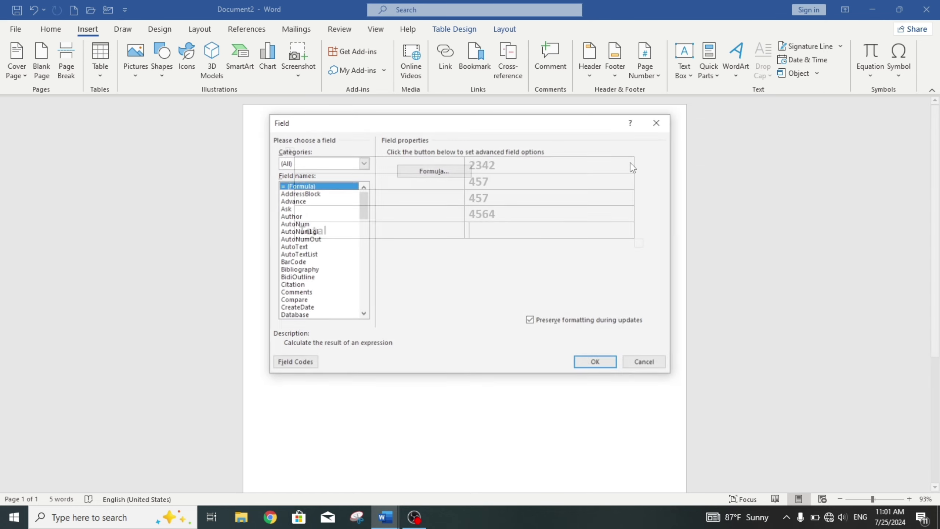
pyautogui.click(452, 171)
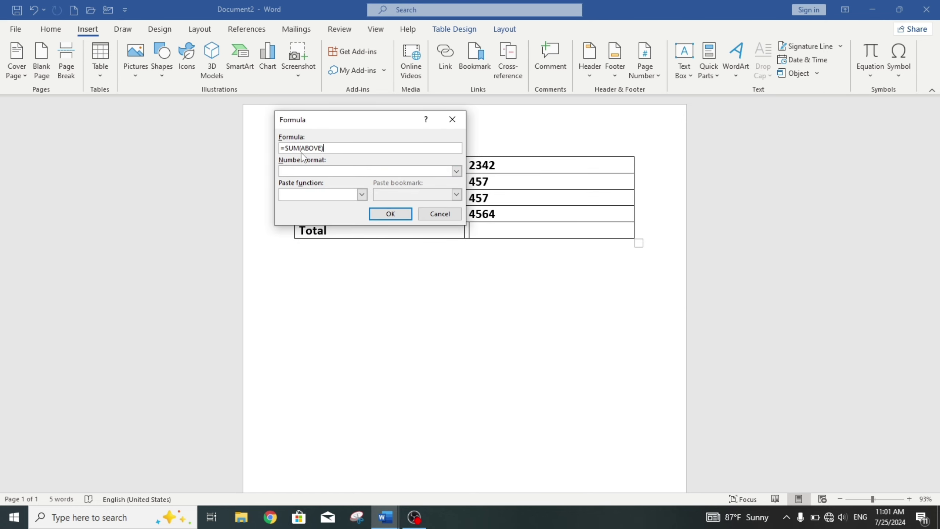
pyautogui.moveTo(299, 148); pyautogui.dragTo(289, 148)
pyautogui.write('MIN')
pyautogui.press('Return')
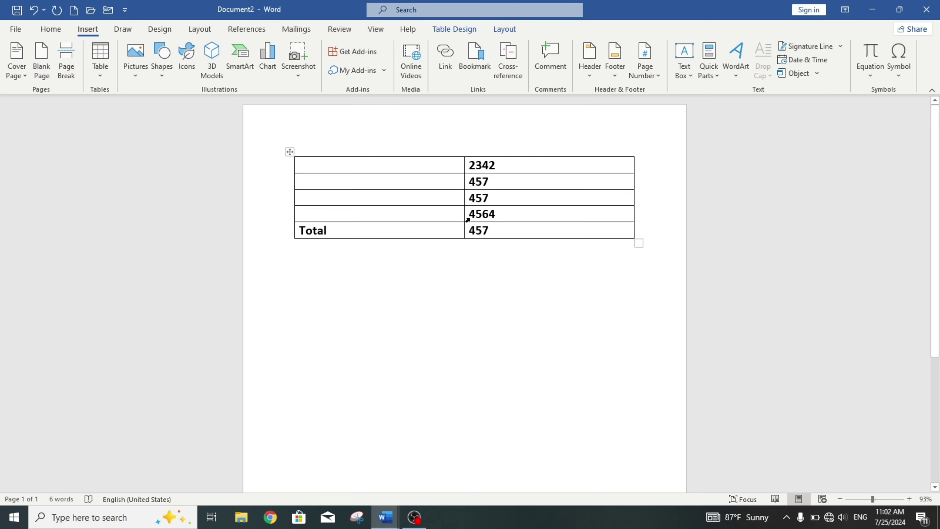
pyautogui.moveTo(501, 230); pyautogui.dragTo(470, 230)
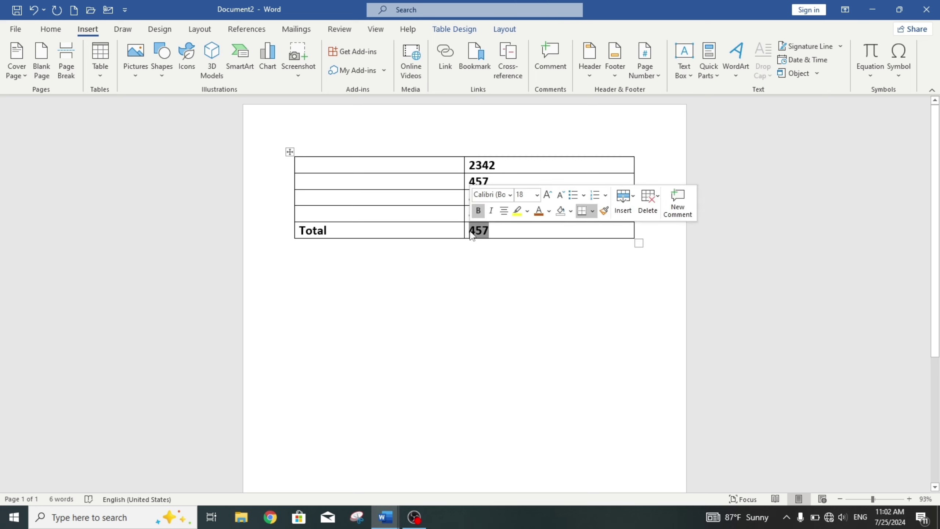
pyautogui.press('BackSpace')
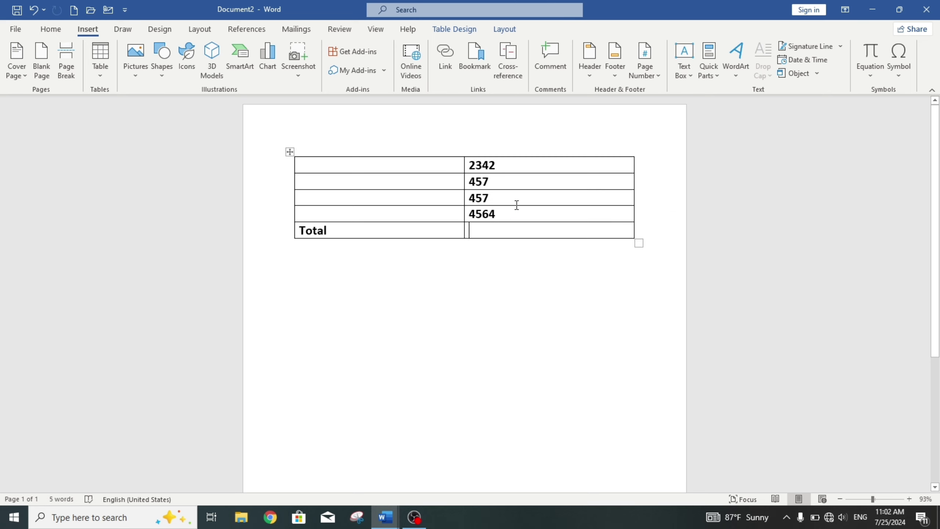
# Step: Insert an AVERAGE formula field in the Total row, then delete its 1955 result
pyautogui.click(710, 70)
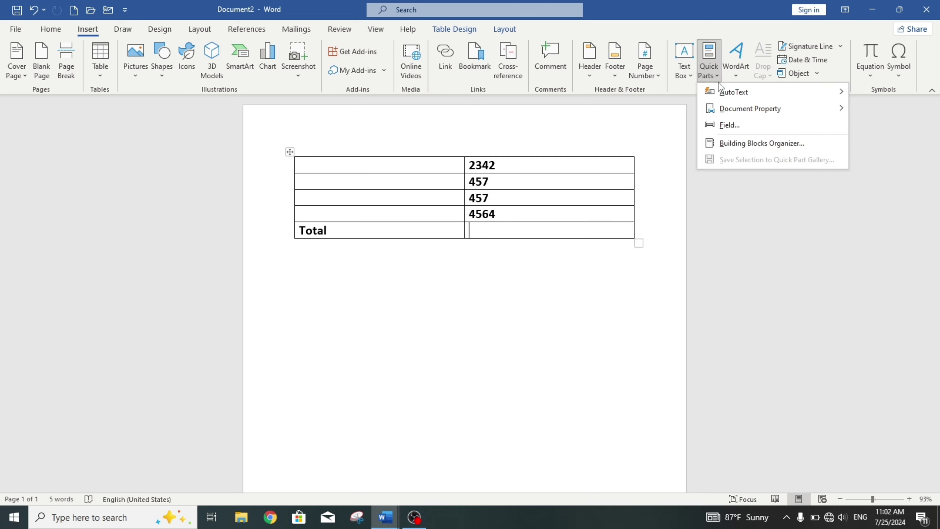
pyautogui.click(728, 125)
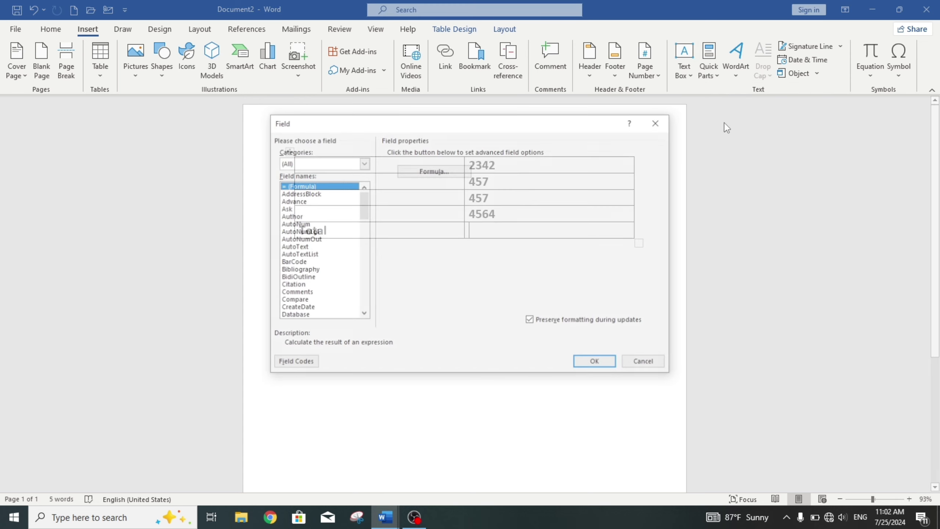
pyautogui.click(443, 171)
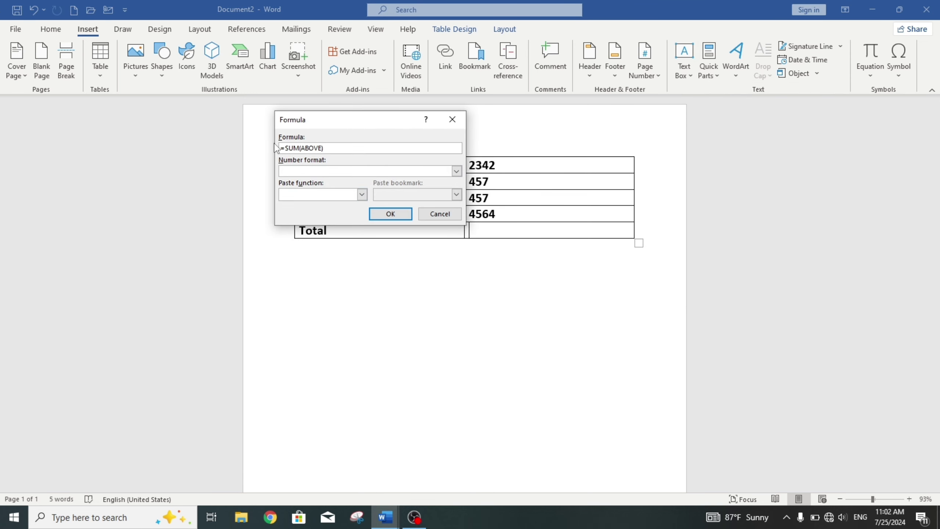
pyautogui.moveTo(296, 148); pyautogui.dragTo(284, 148)
pyautogui.write('average')
pyautogui.press('Return')
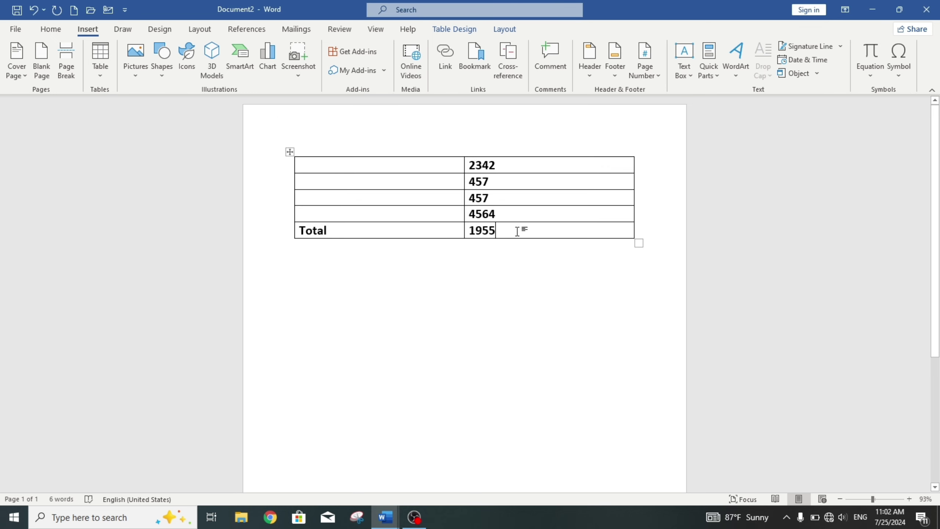
pyautogui.moveTo(501, 234); pyautogui.dragTo(466, 234)
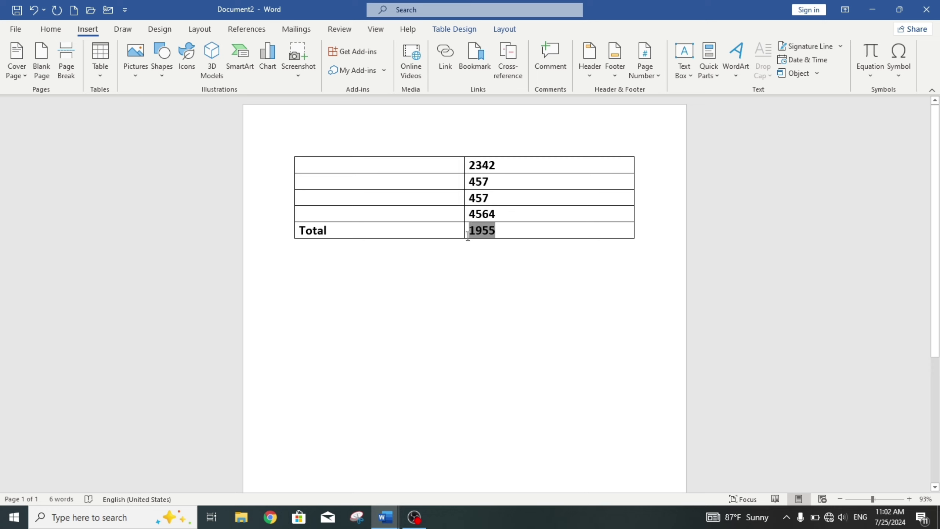
pyautogui.press('BackSpace')
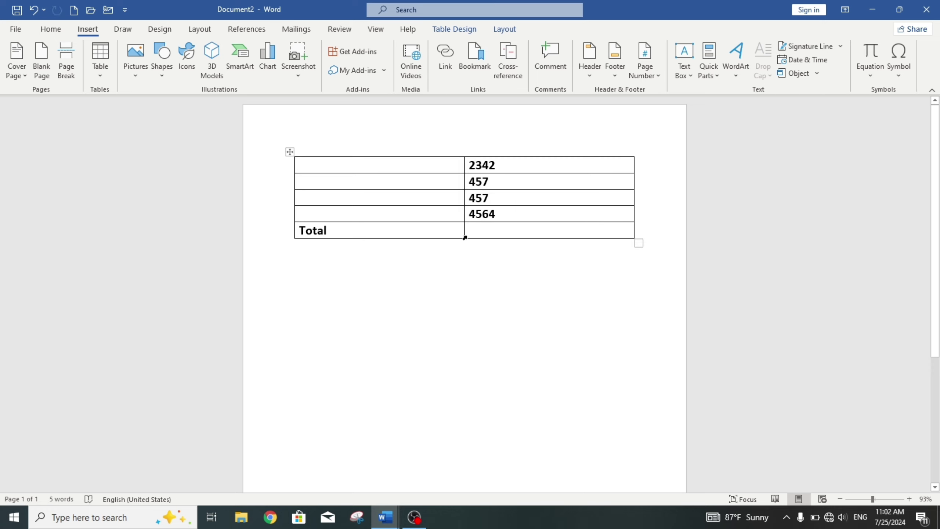
pyautogui.click(514, 280)
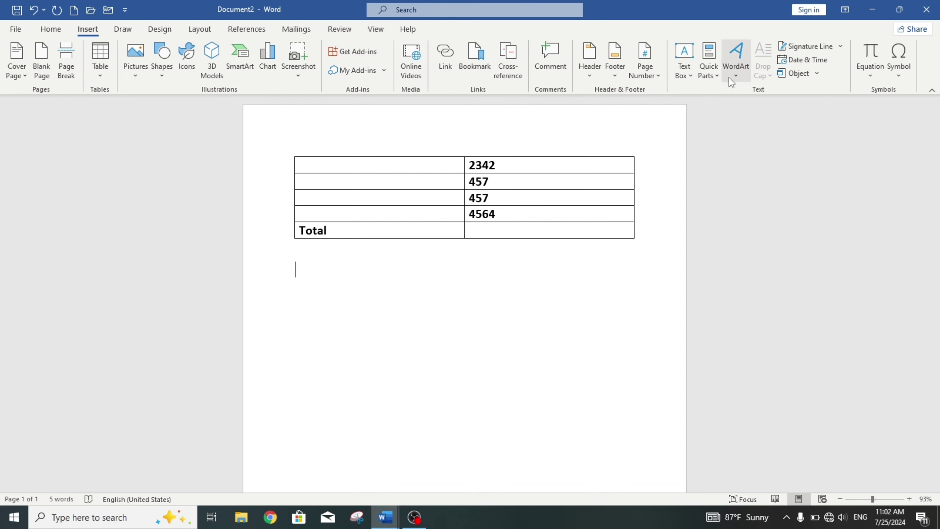
# Step: Insert a Date field with seconds, 7/25/2024 11:02:40 AM, below the table
pyautogui.click(708, 61)
pyautogui.click(783, 125)
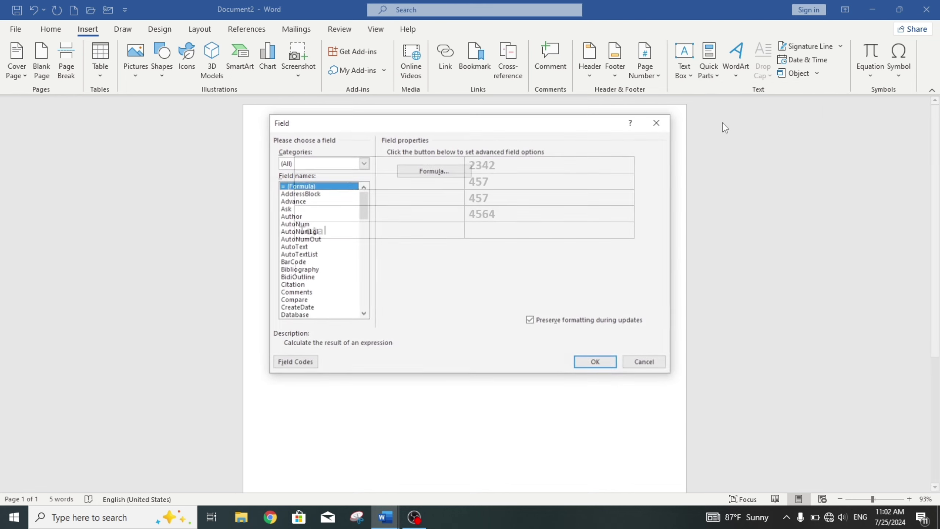
pyautogui.click(363, 314)
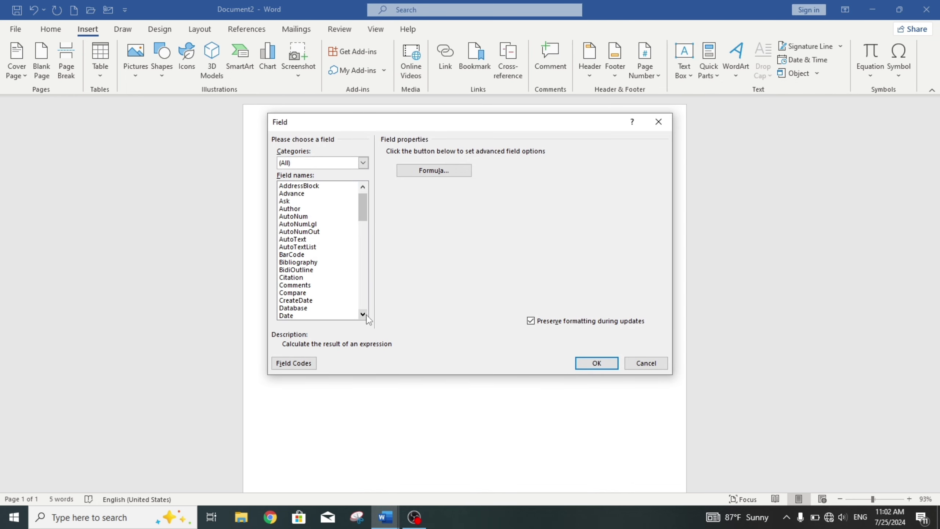
pyautogui.click(318, 311)
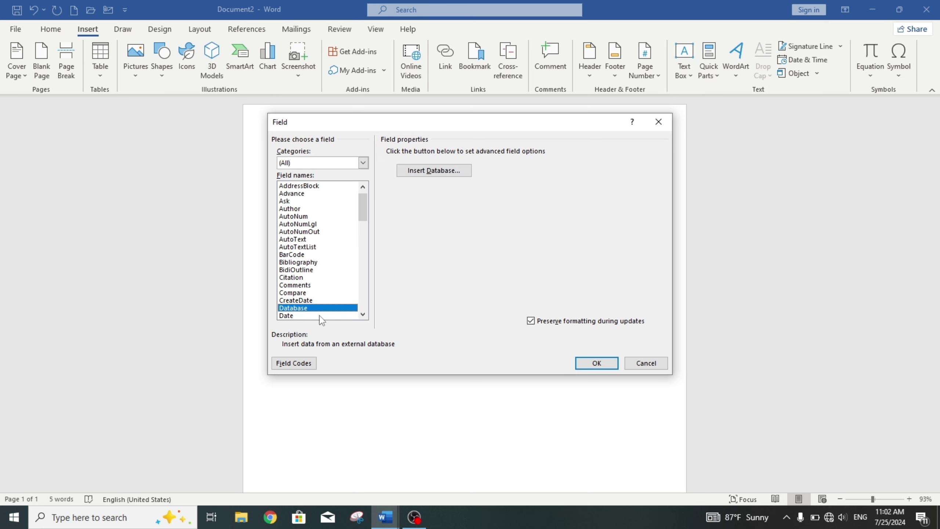
pyautogui.click(320, 316)
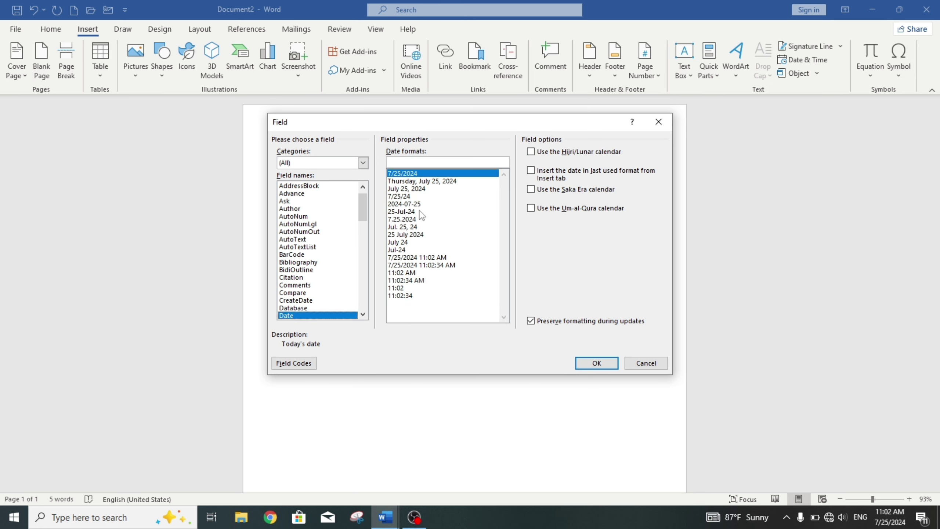
pyautogui.click(440, 265)
pyautogui.click(596, 363)
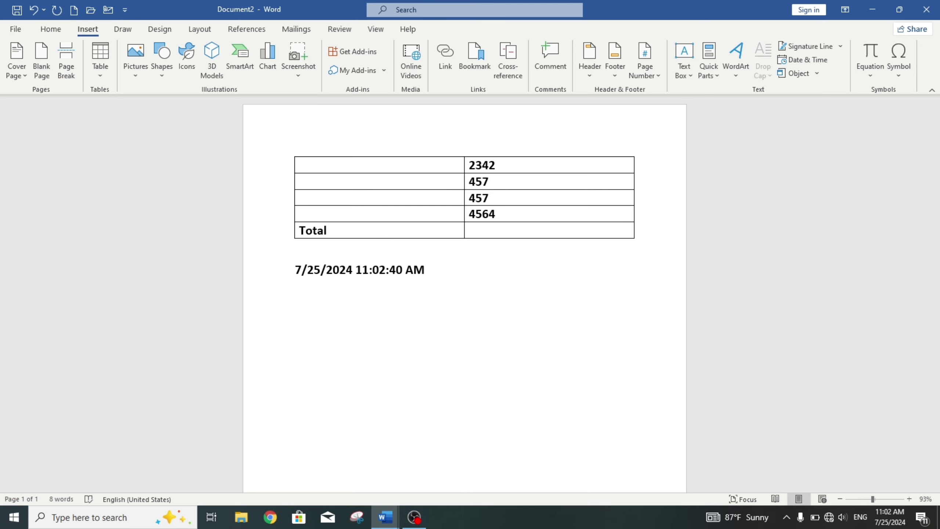
pyautogui.click(717, 80)
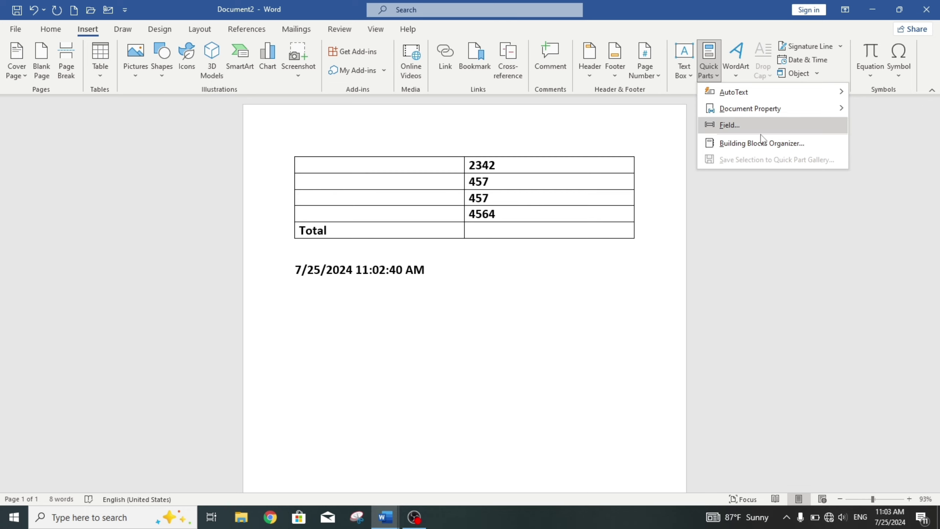
# Step: Insert the Slice (Light) cover page from the Building Blocks Organizer, then undo it
pyautogui.click(768, 145)
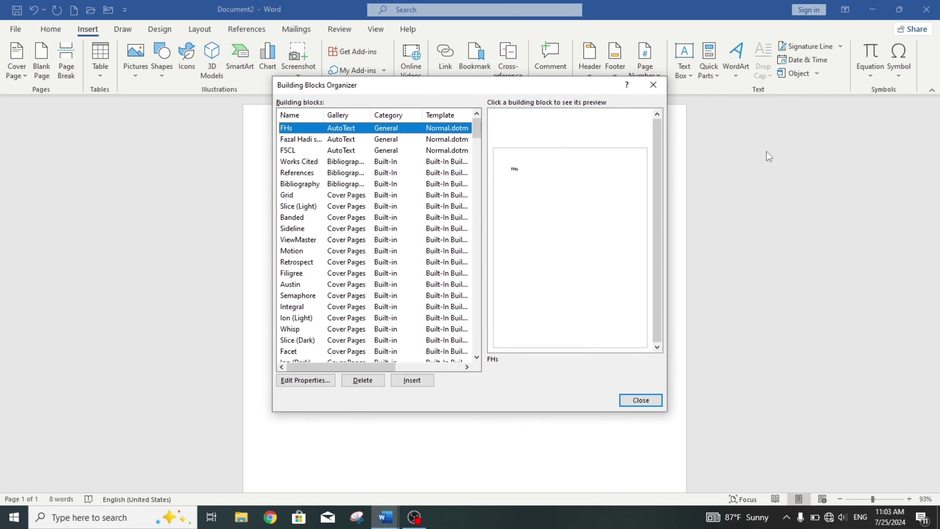
pyautogui.click(337, 207)
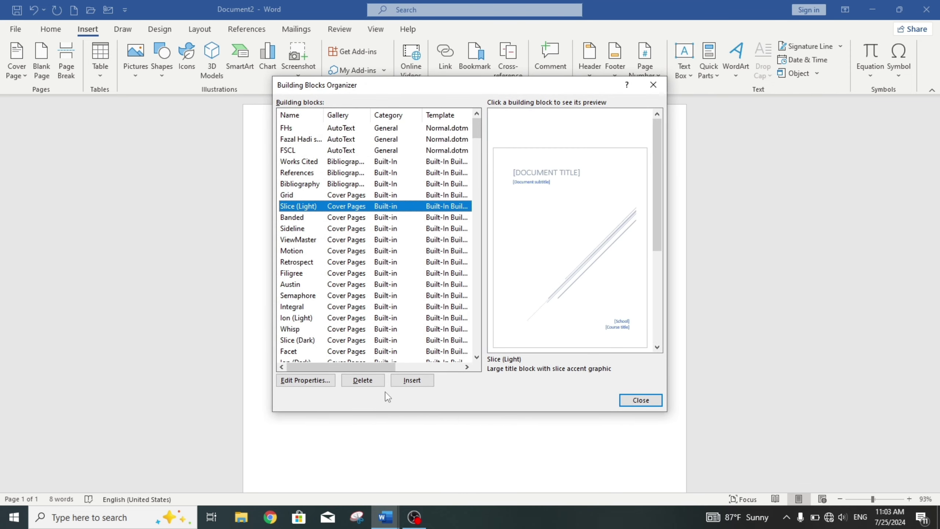
pyautogui.click(412, 380)
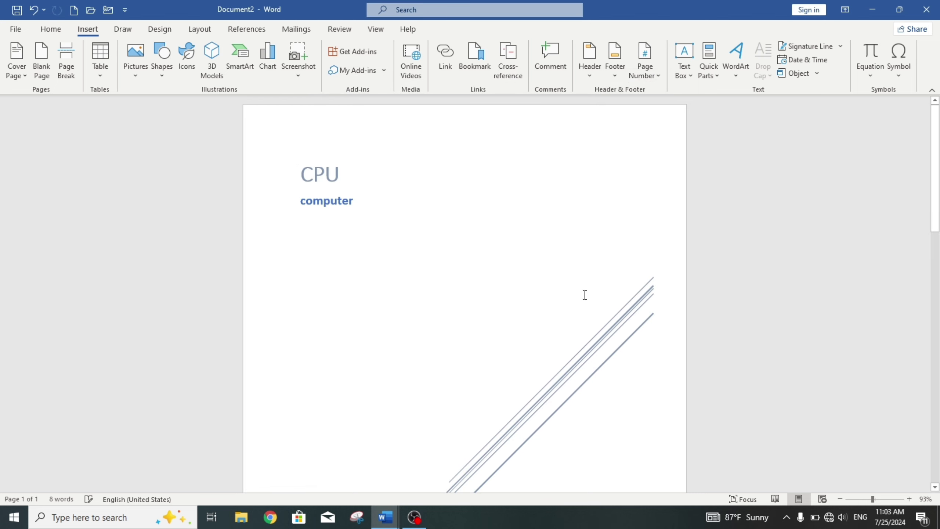
pyautogui.hotkey('ctrl', 'z')
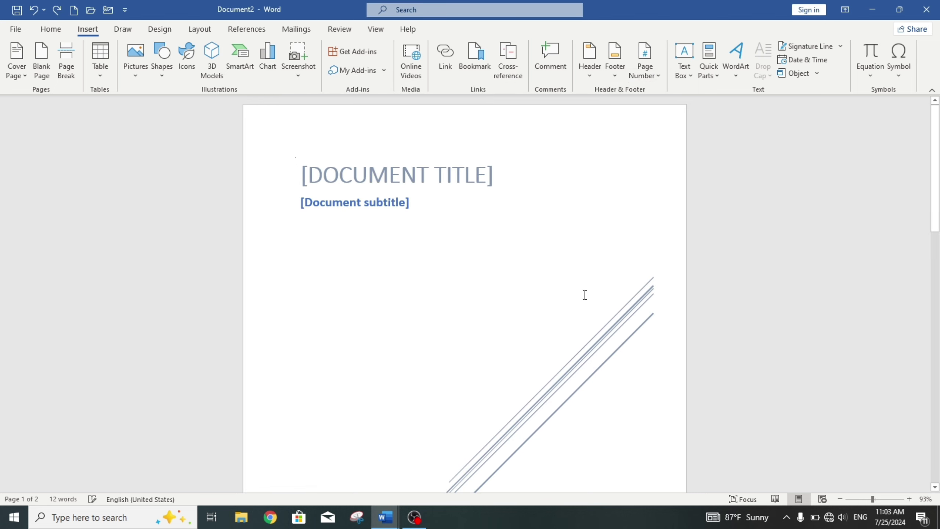
pyautogui.hotkey('ctrl', 'z')
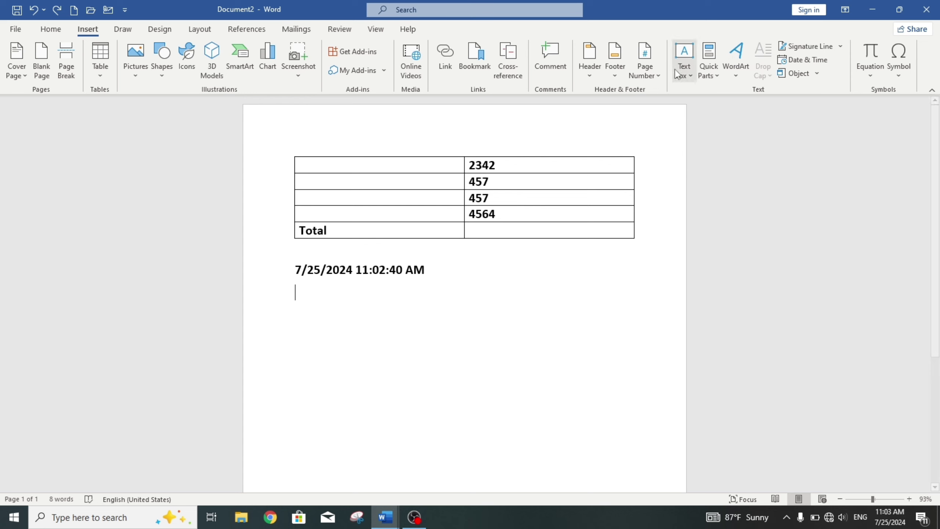
# Step: Select and delete all remaining document content
pyautogui.click(708, 70)
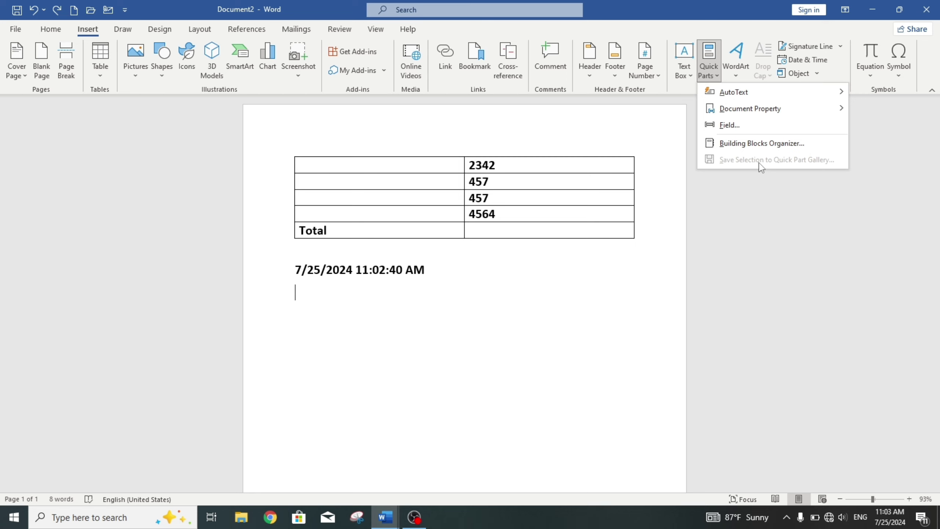
pyautogui.click(616, 286)
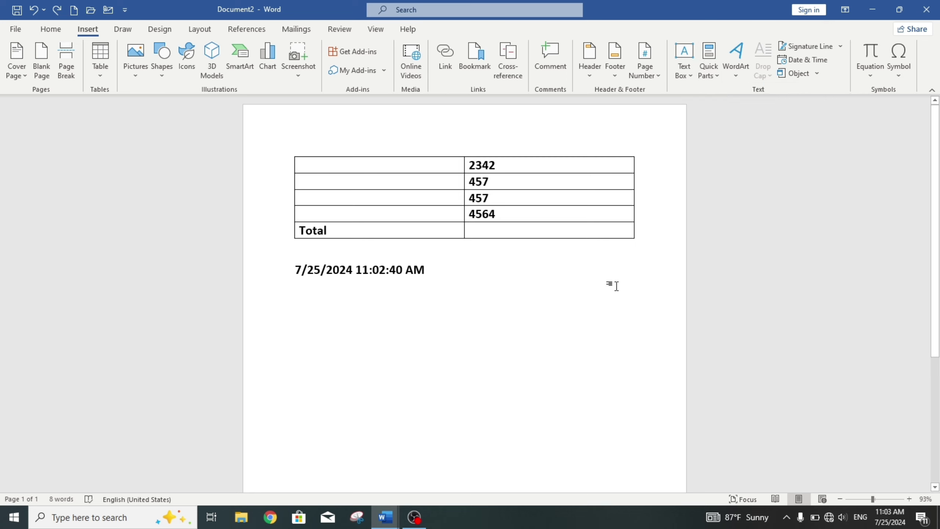
pyautogui.hotkey('ctrl', 'a')
pyautogui.press('Delete')
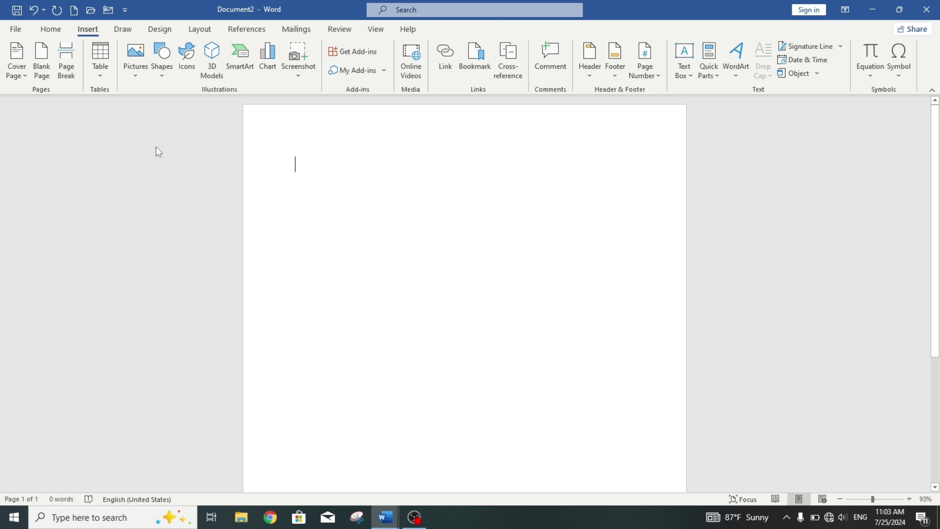
# Step: Insert the FSCL.jpg logo picture from this computer into the page
pyautogui.click(134, 78)
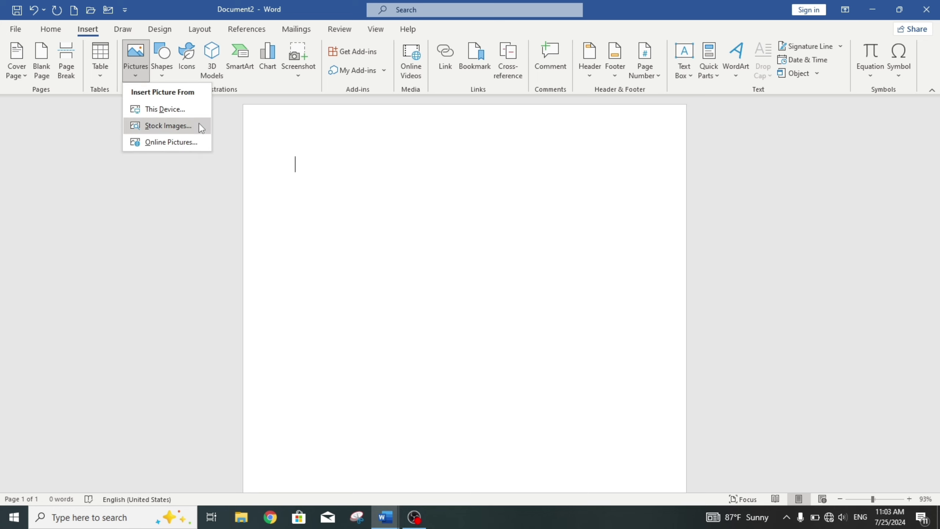
pyautogui.click(178, 108)
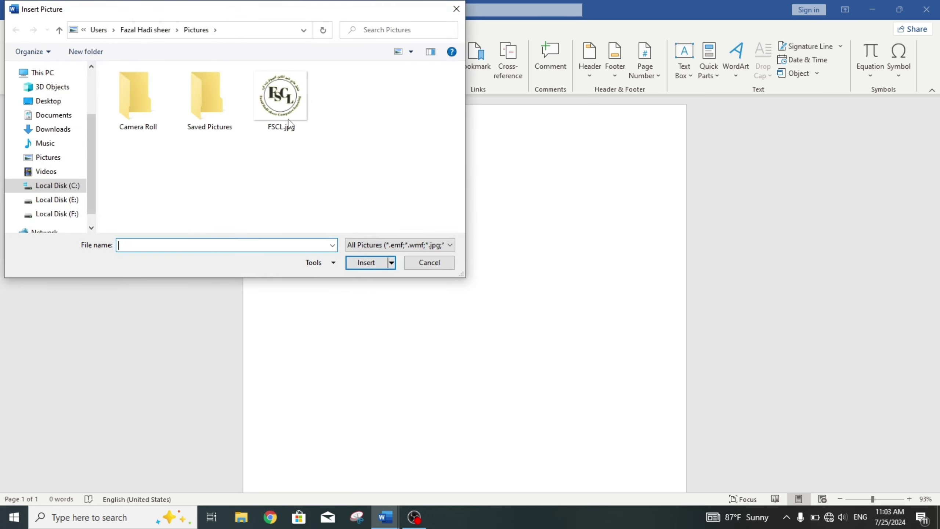
pyautogui.click(276, 101)
pyautogui.doubleClick(276, 101)
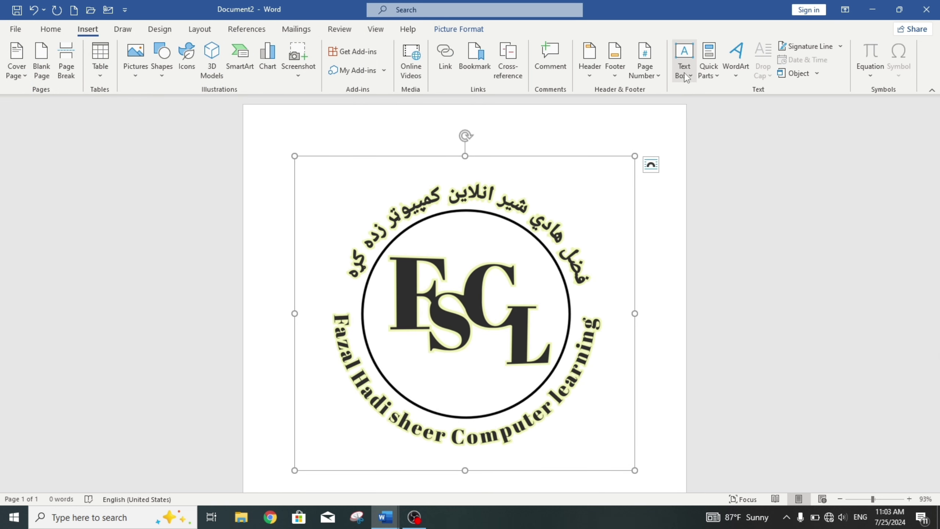
# Step: Save the logo to the Quick Part gallery as 'fscl', then delete it from the page
pyautogui.click(714, 71)
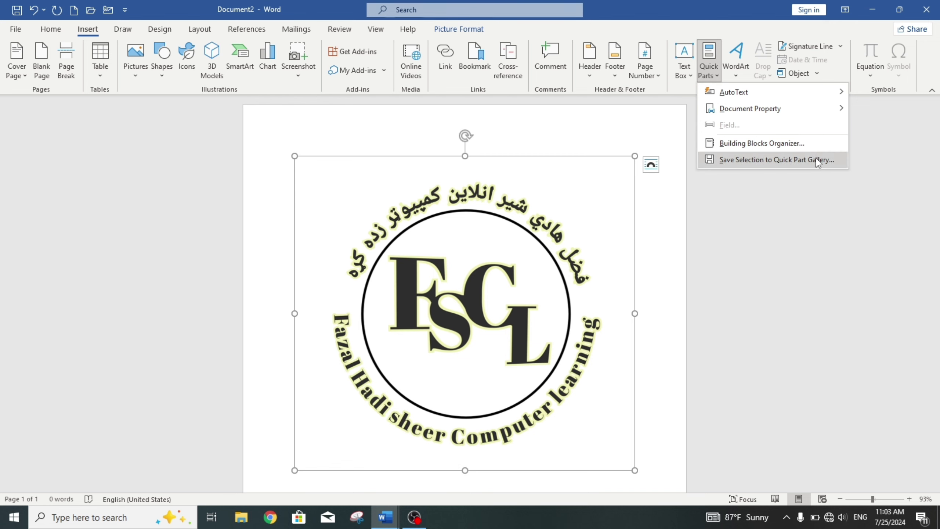
pyautogui.click(817, 162)
pyautogui.write('fscl')
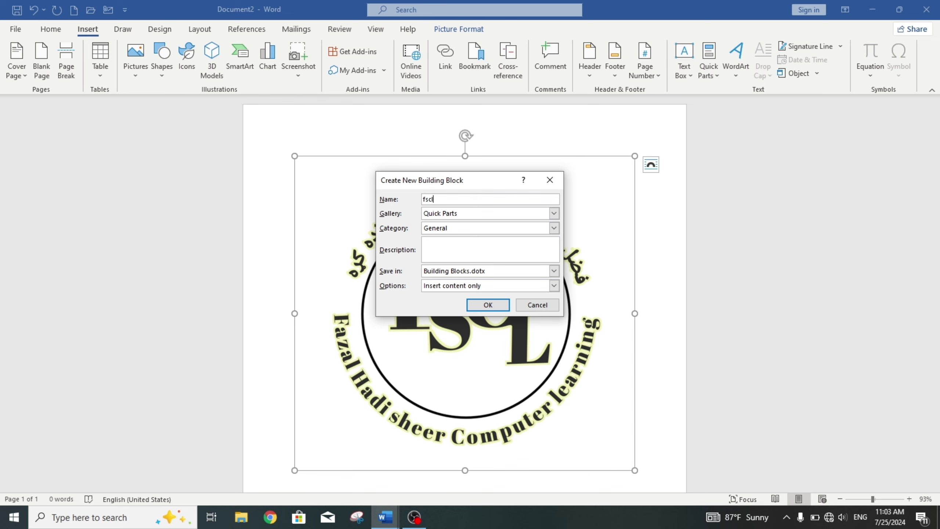
pyautogui.press('Return')
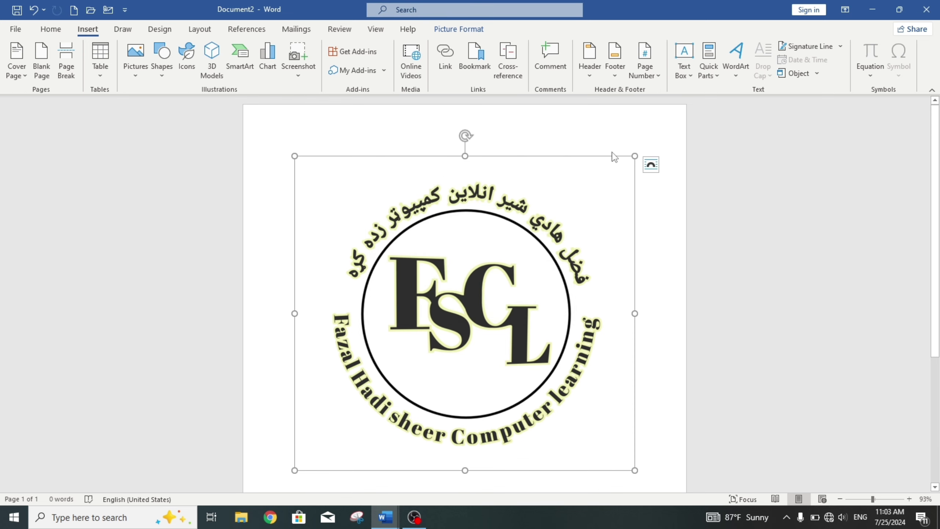
pyautogui.press('Delete')
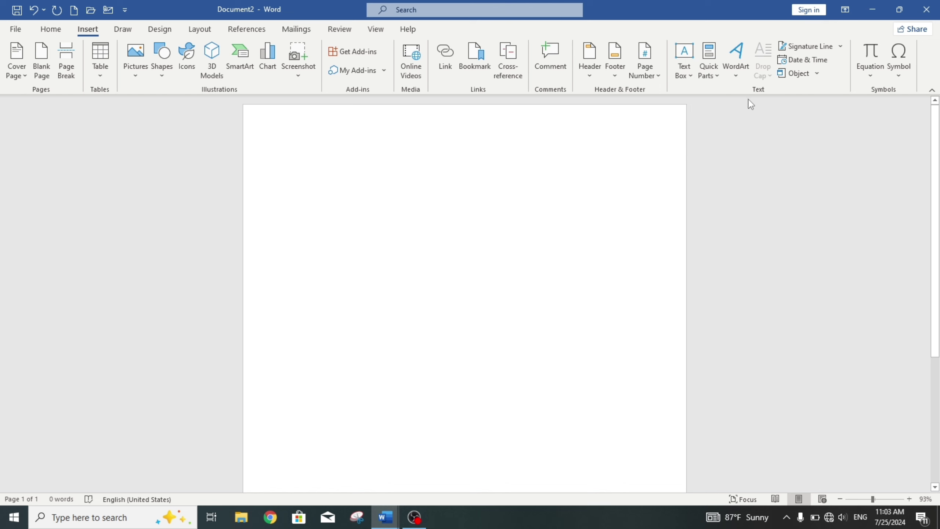
# Step: Insert the saved fscl quick part onto the page, then delete it again
pyautogui.click(709, 63)
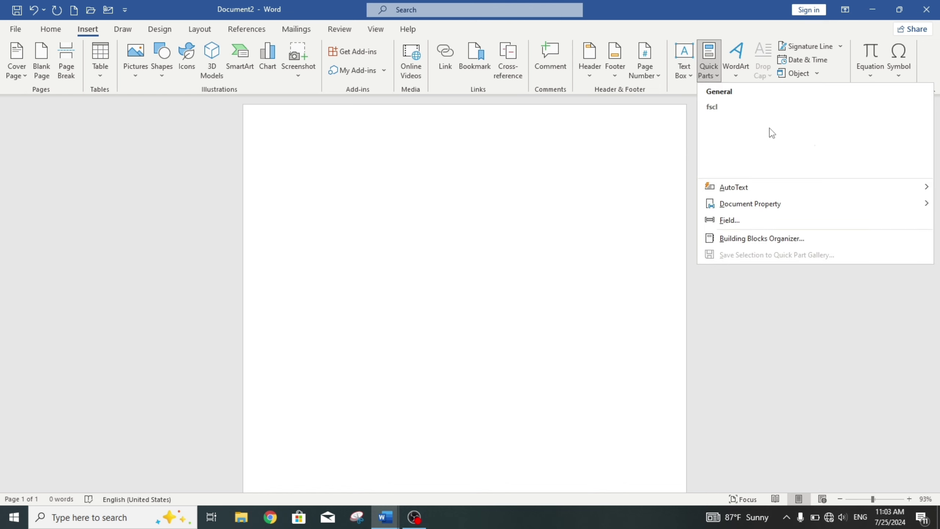
pyautogui.click(778, 133)
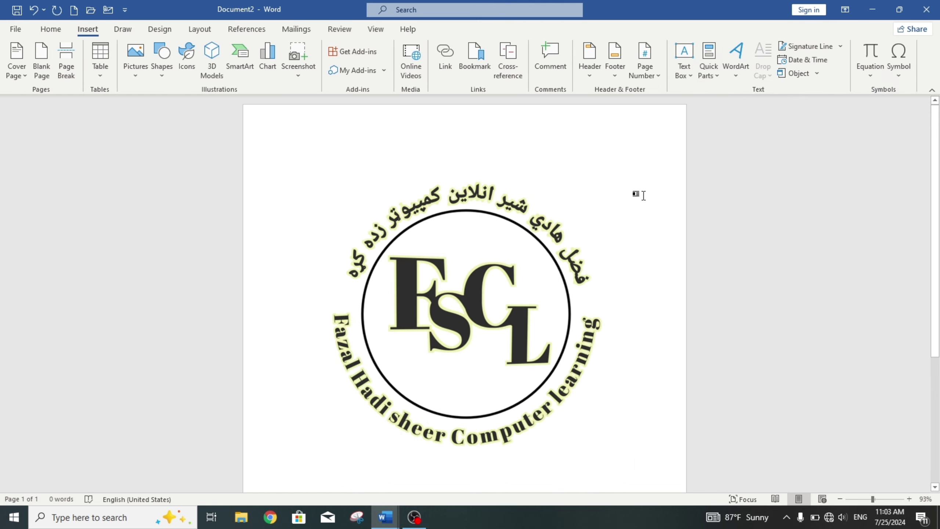
pyautogui.click(576, 198)
pyautogui.press('Delete')
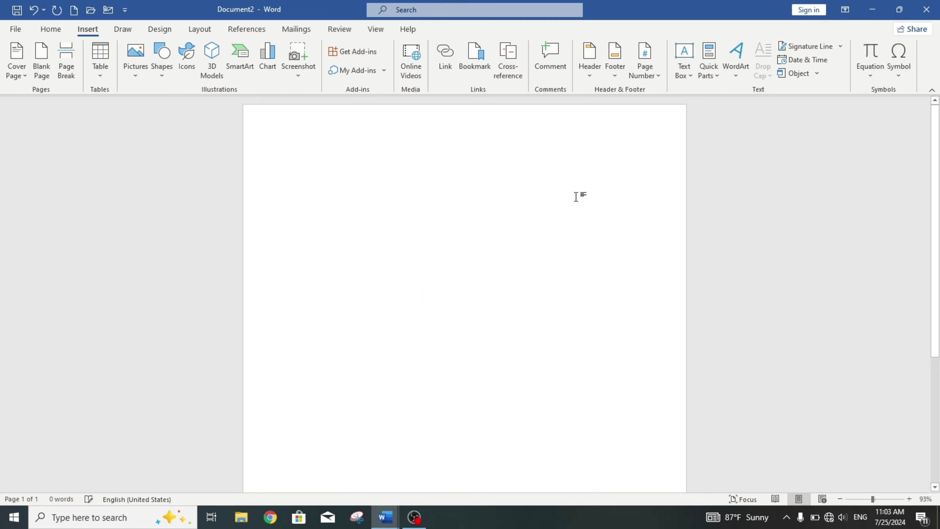
# Step: Delete the fscl entry in the Building Blocks Organizer and close the organizer
pyautogui.click(711, 70)
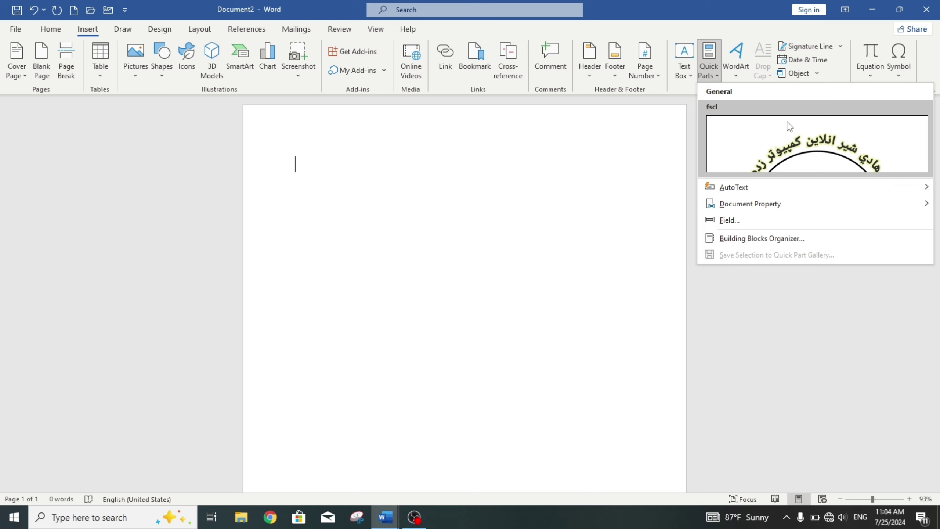
pyautogui.rightClick(787, 123)
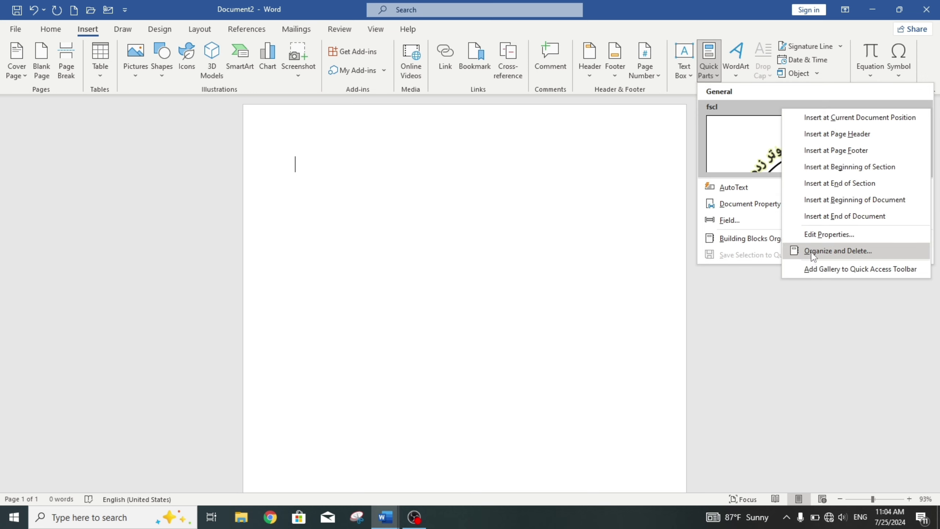
pyautogui.click(812, 251)
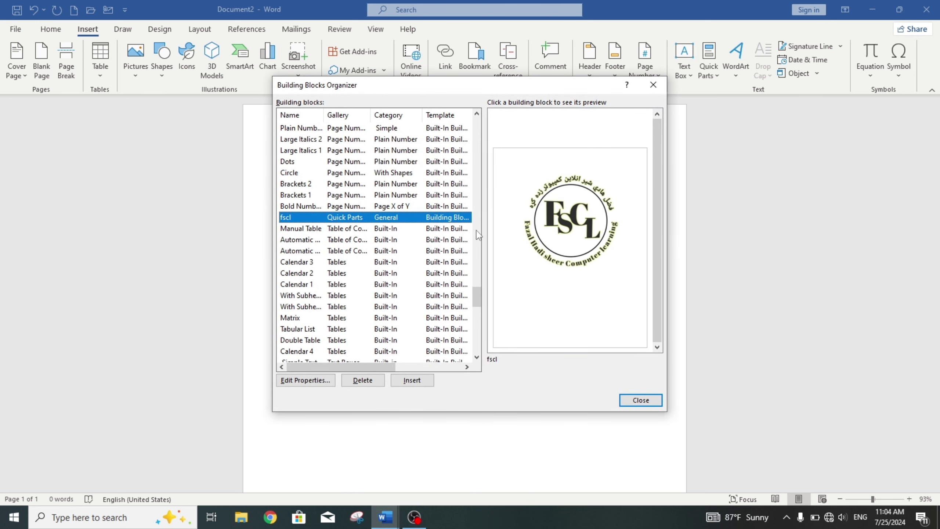
pyautogui.click(363, 380)
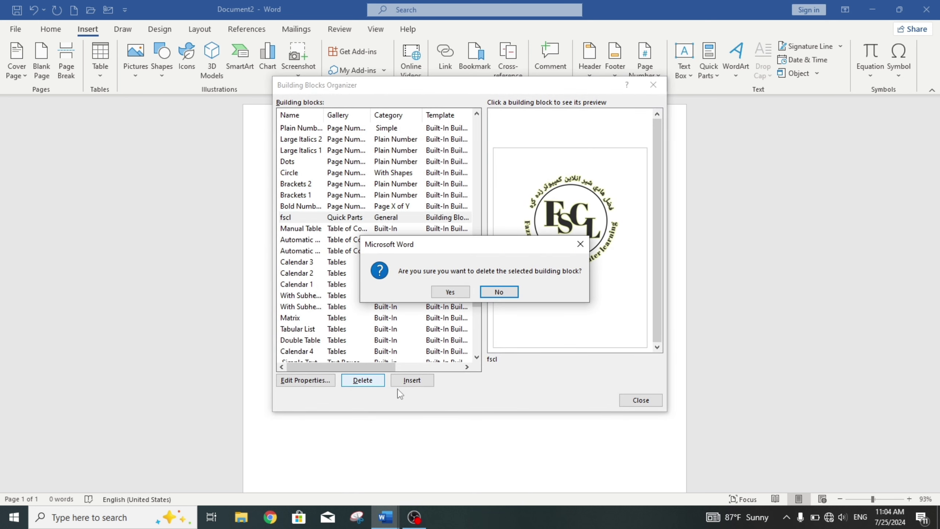
pyautogui.click(462, 295)
pyautogui.click(640, 400)
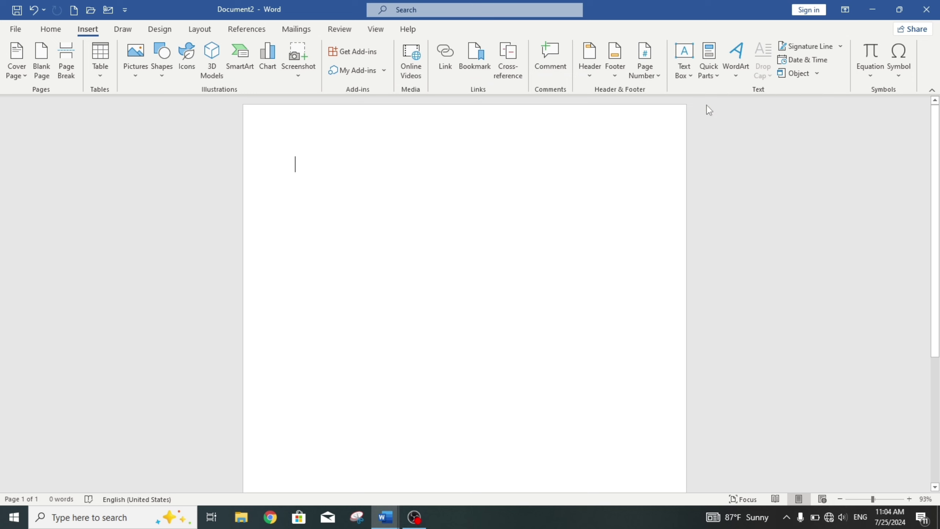
# Step: Browse the saved AutoText entries under Quick Parts, then return to the page
pyautogui.click(717, 78)
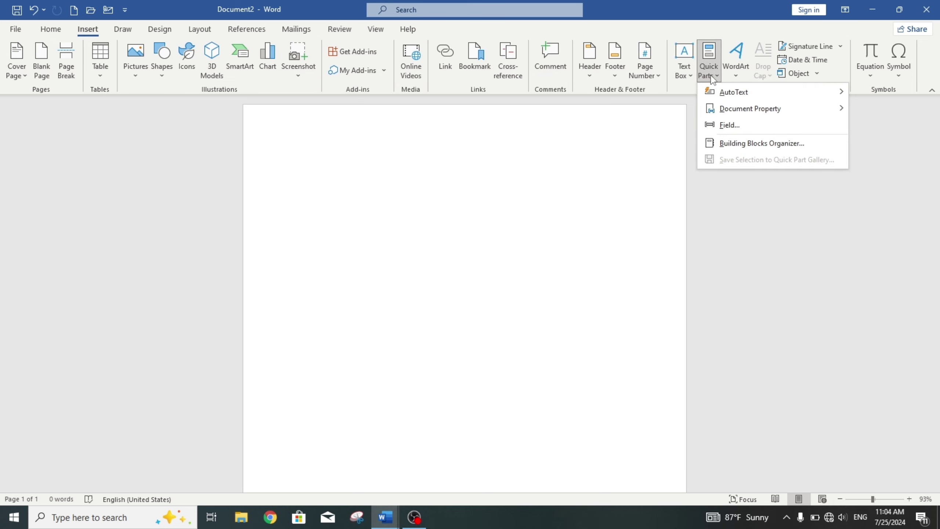
pyautogui.click(723, 93)
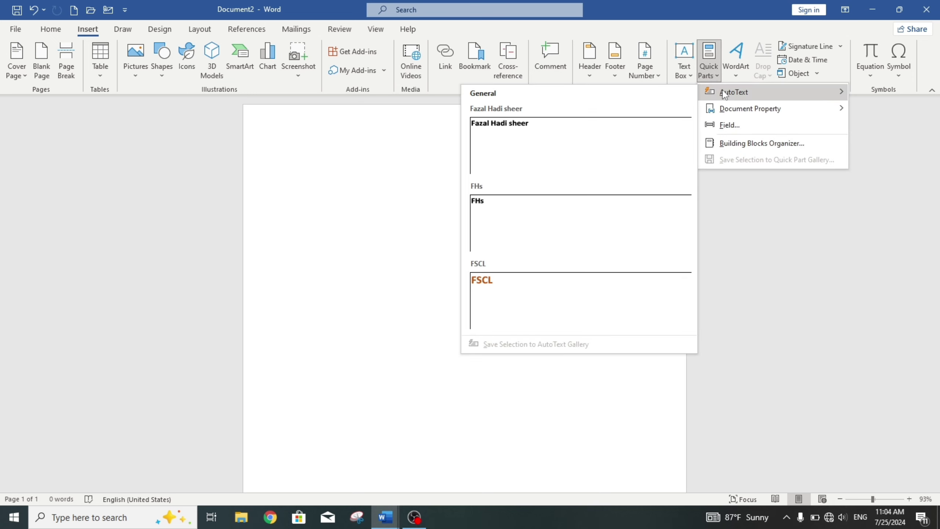
pyautogui.click(381, 206)
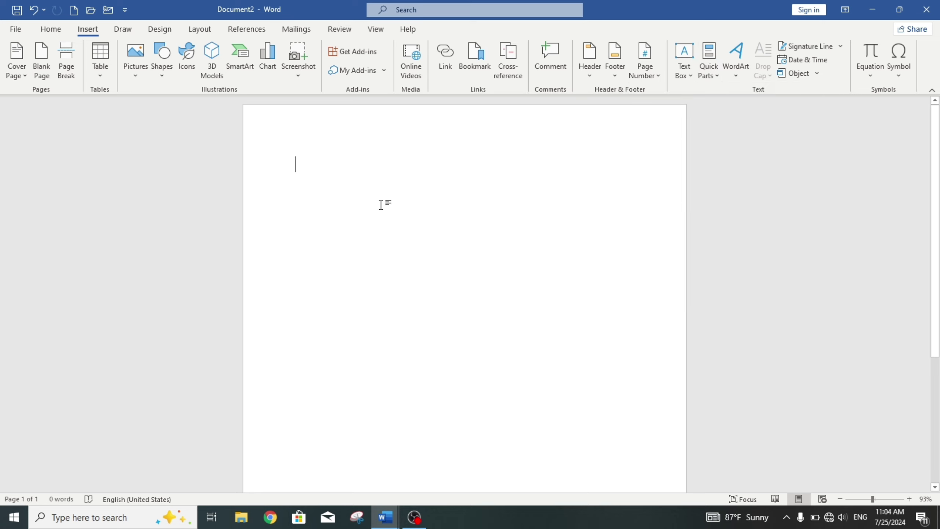
# Step: Type FSCL, select it and enlarge it to 32 pt
pyautogui.write('FSCL')
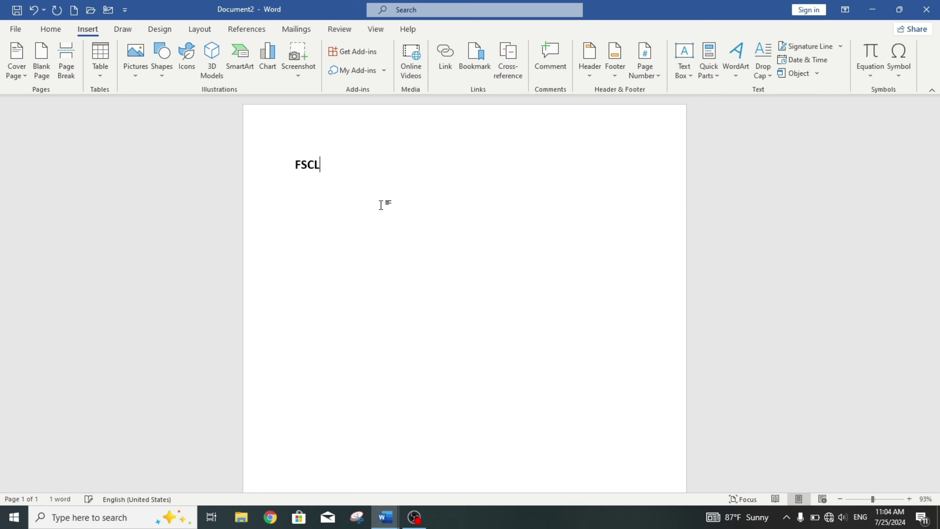
pyautogui.hotkey('shift', 'Home')
pyautogui.hotkey('ctrl', 'shift', '.')
pyautogui.hotkey('ctrl', 'shift', '.')
pyautogui.hotkey('ctrl', 'shift', '.')
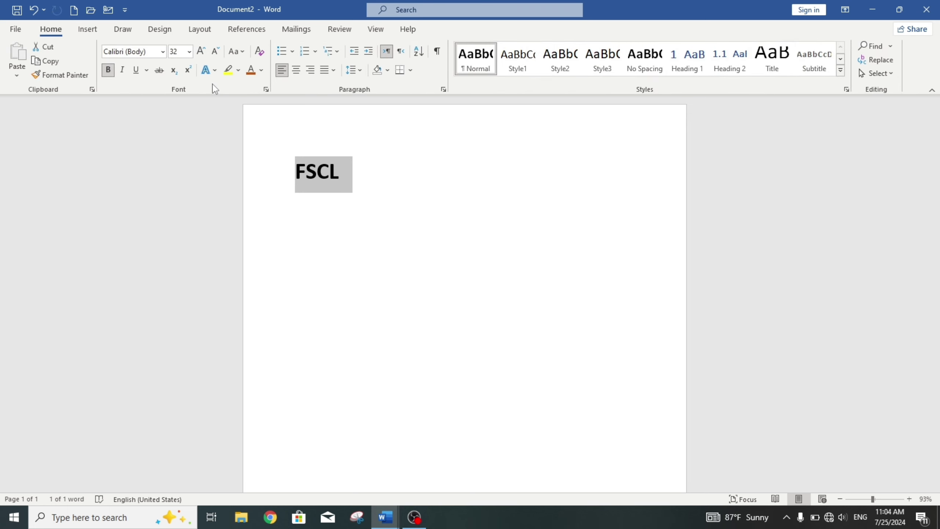
# Step: Convert the FSCL text into an outlined WordArt style
pyautogui.click(85, 29)
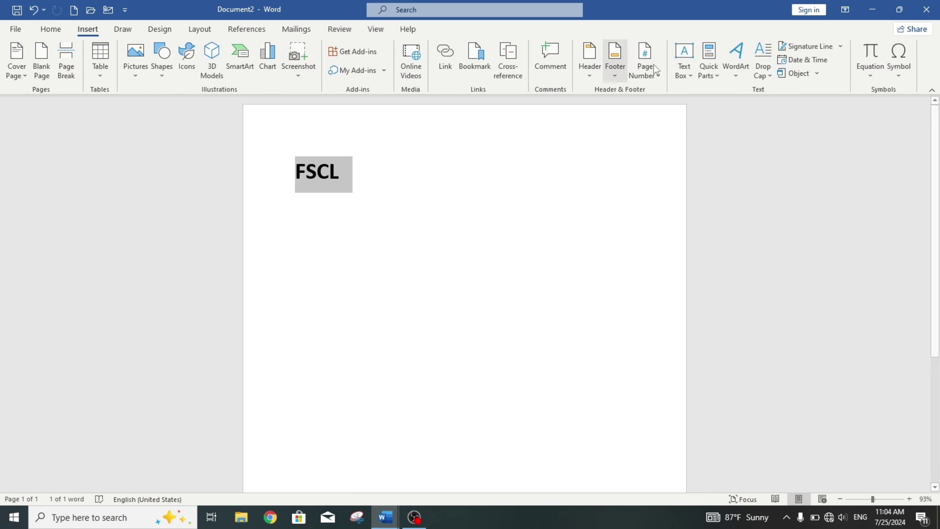
pyautogui.click(737, 79)
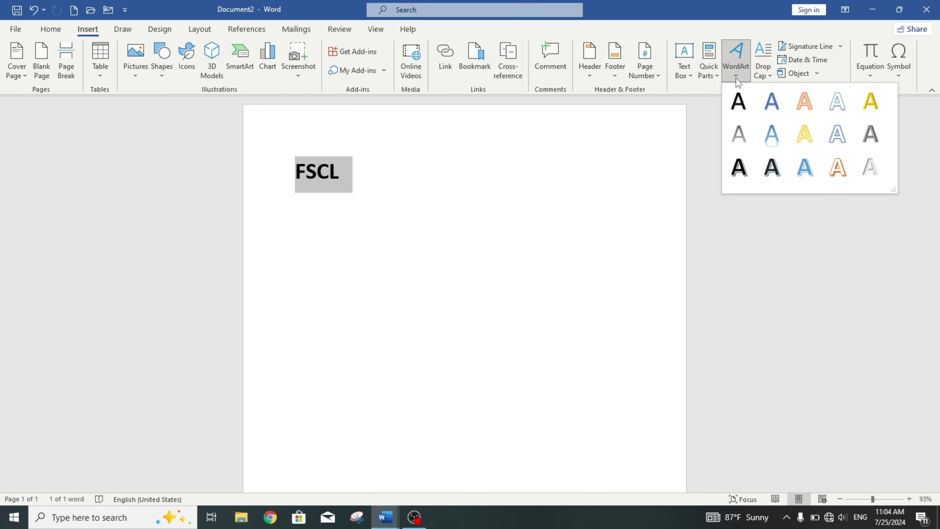
pyautogui.click(838, 134)
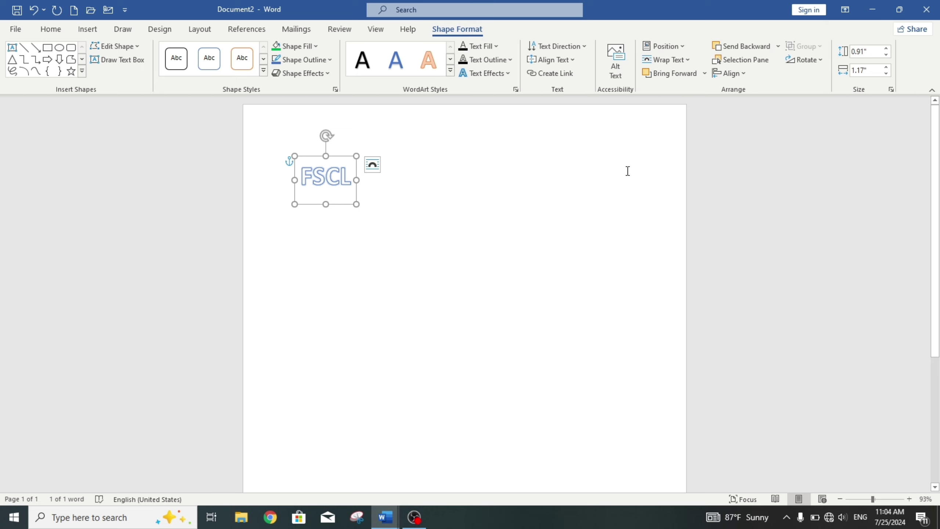
# Step: Select the FSCL WordArt and delete it, leaving the page empty
pyautogui.hotkey('ctrl', 'a')
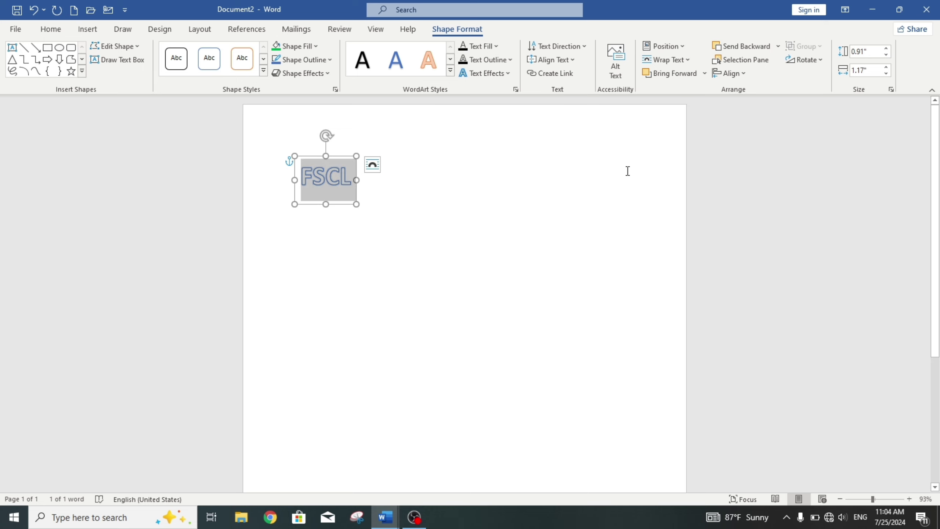
pyautogui.click(469, 157)
pyautogui.hotkey('ctrl', 'a')
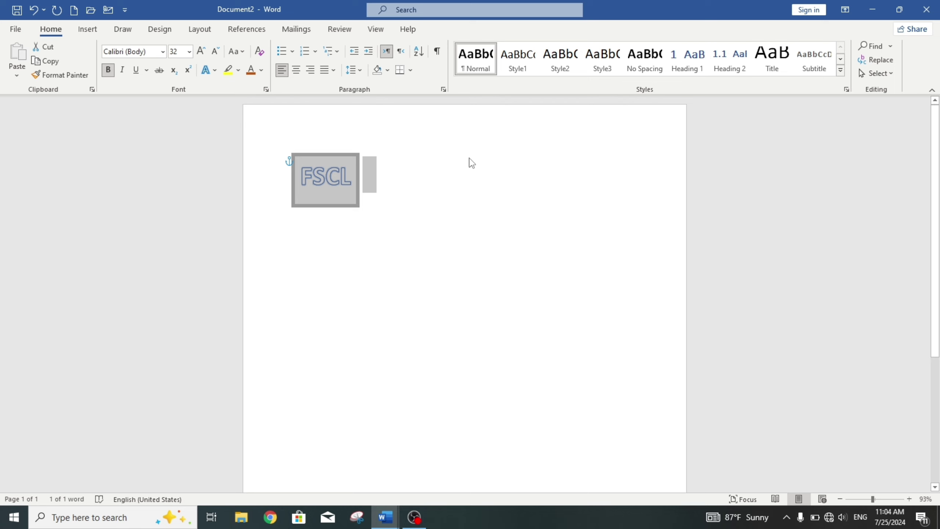
pyautogui.press('BackSpace')
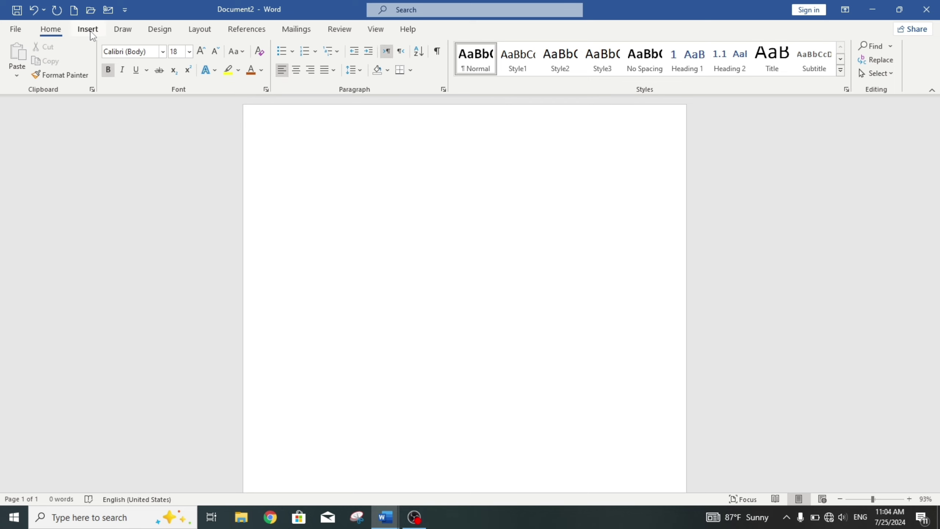
# Step: Generate a sample paragraph with =rand(1) and justify it
pyautogui.click(88, 29)
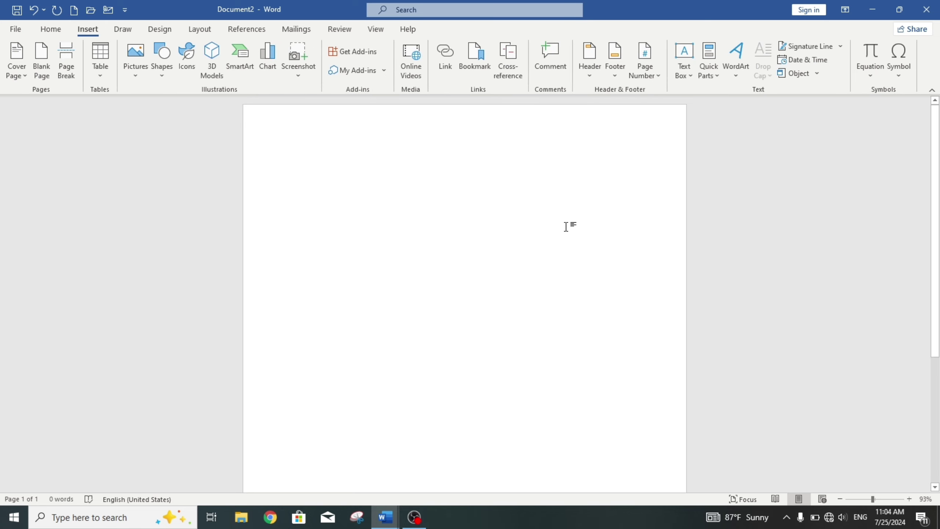
pyautogui.write('=rand')
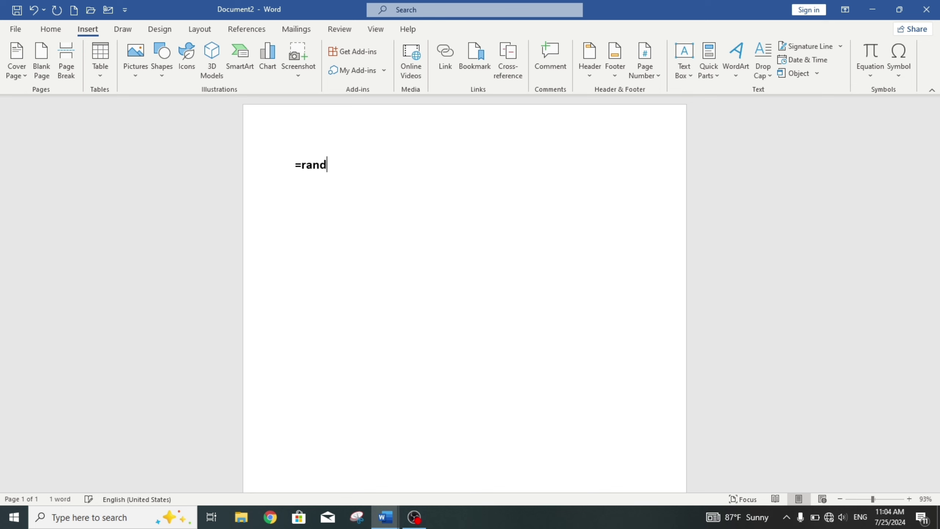
pyautogui.write('(1)')
pyautogui.press('Return')
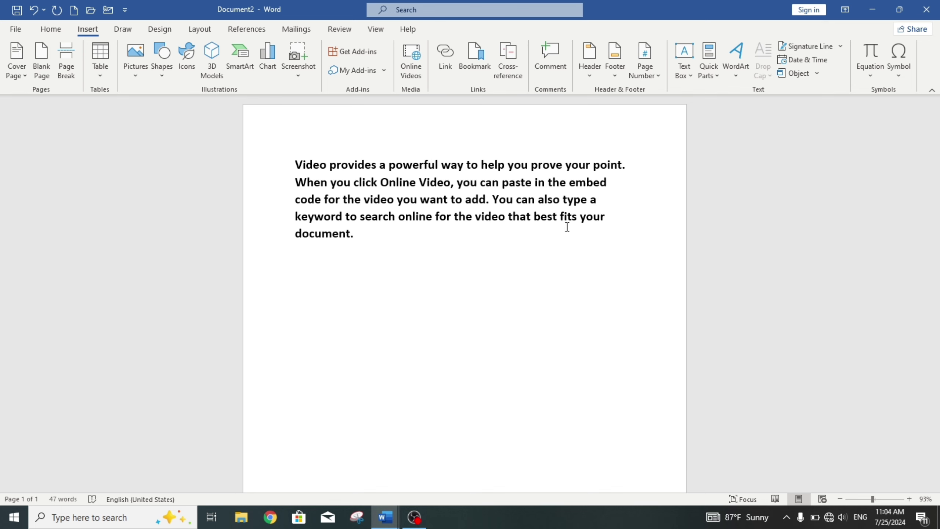
pyautogui.hotkey('ctrl', 'a')
pyautogui.hotkey('ctrl', 'j')
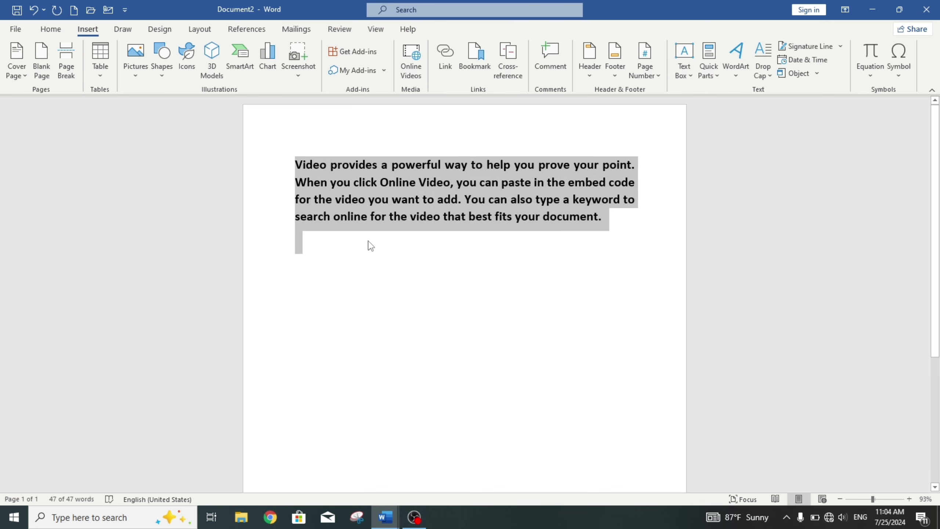
pyautogui.click(367, 242)
# Step: Make the paragraph's first letter V a dropped capital
pyautogui.moveTo(295, 164); pyautogui.dragTo(303, 164)
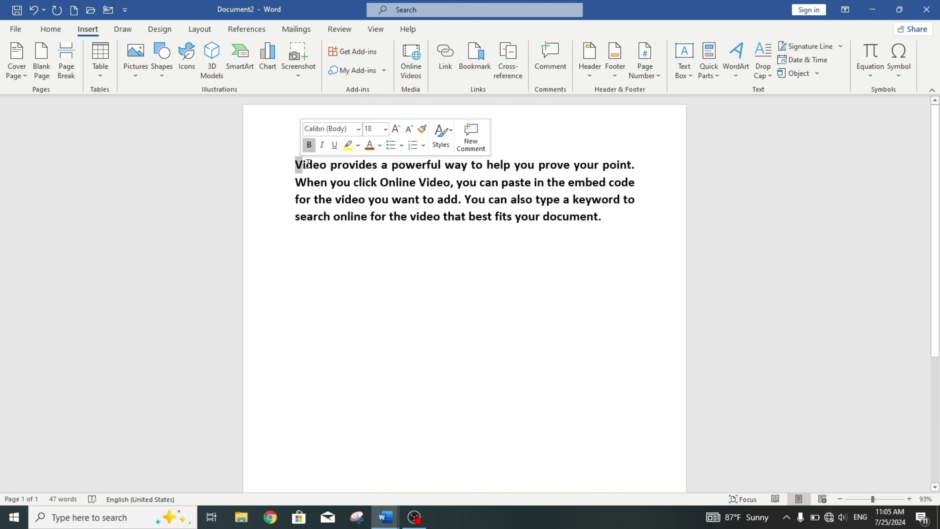
pyautogui.click(763, 59)
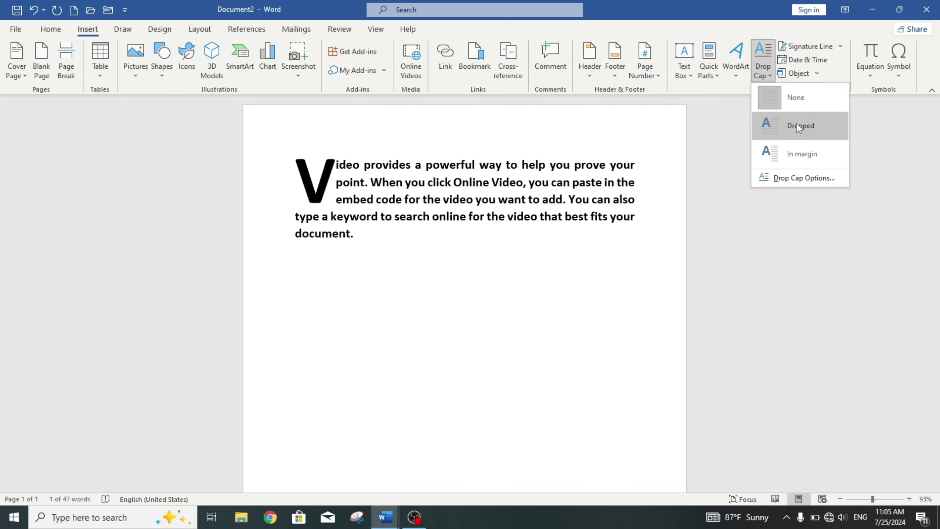
pyautogui.click(796, 124)
pyautogui.click(374, 255)
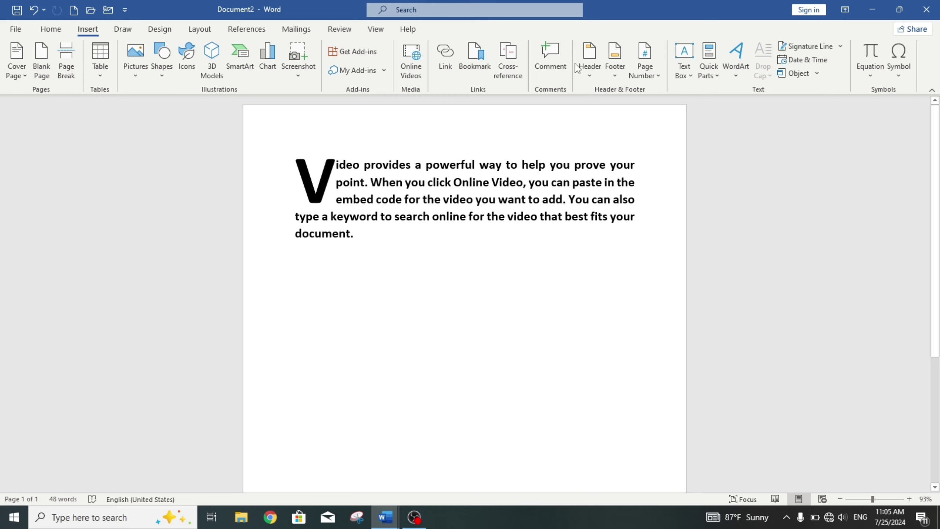
# Step: Try the In margin drop cap, switch back to Dropped, then open Drop Cap Options
pyautogui.click(321, 190)
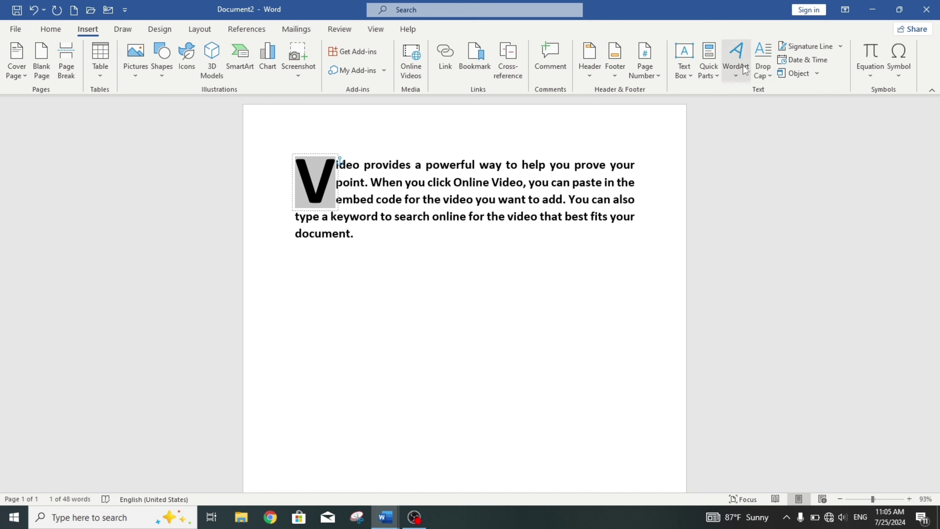
pyautogui.click(762, 61)
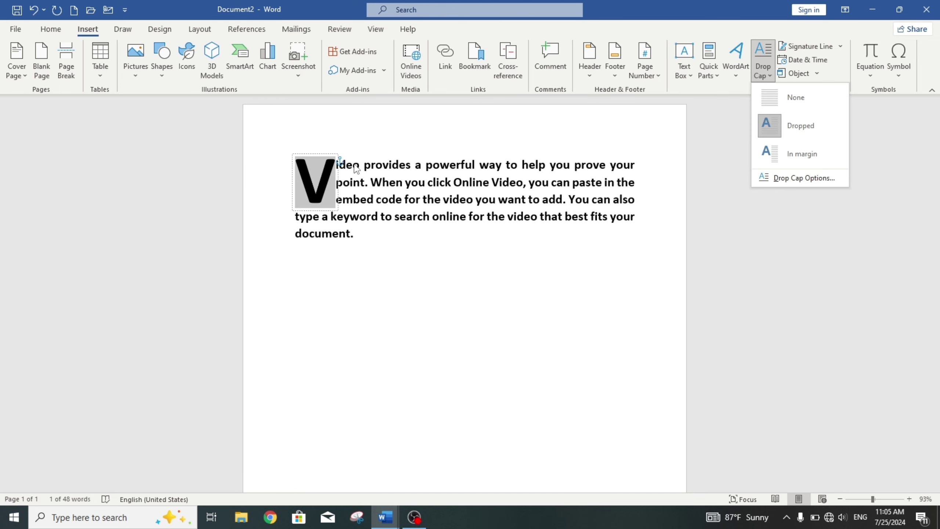
pyautogui.click(787, 152)
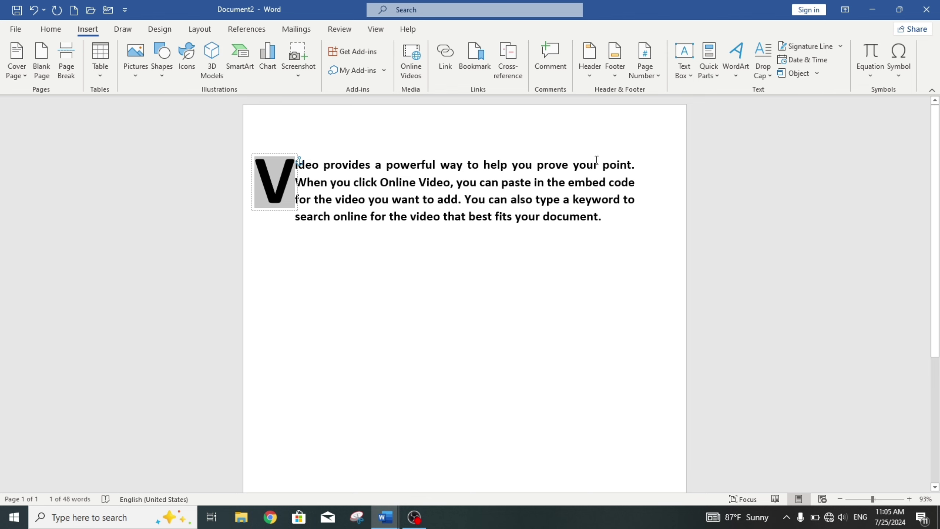
pyautogui.click(763, 61)
pyautogui.click(799, 130)
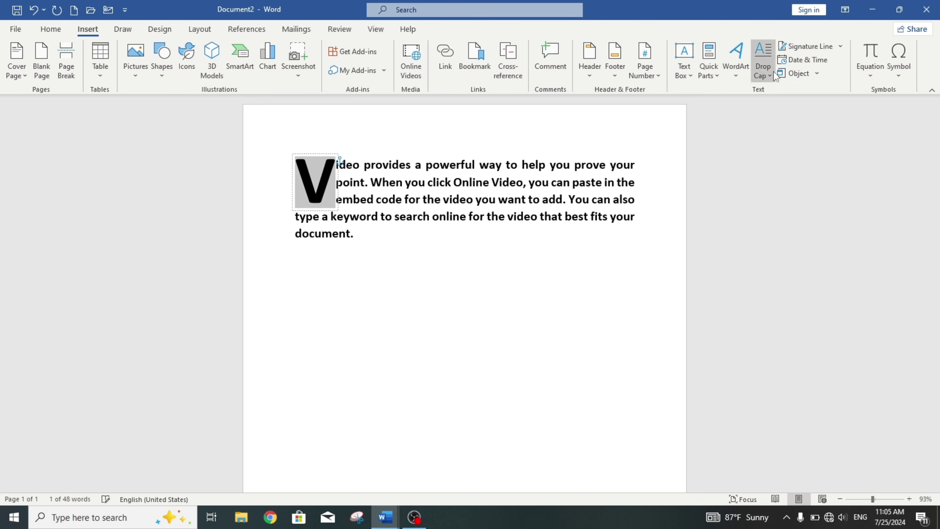
pyautogui.click(772, 74)
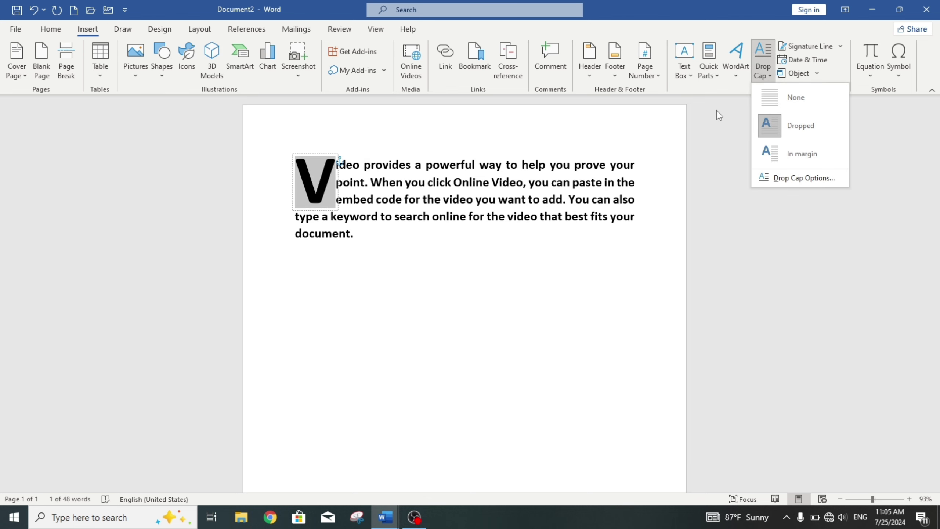
pyautogui.click(838, 182)
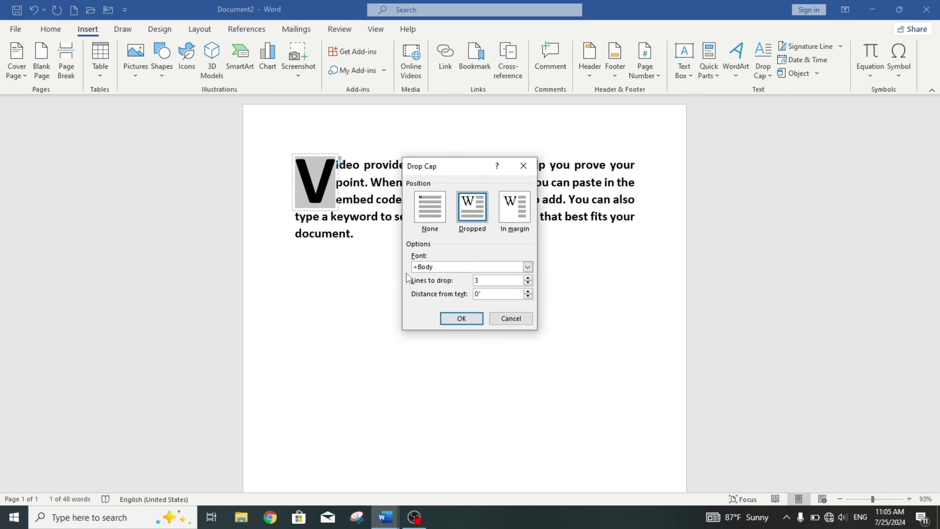
# Step: Set the drop cap's lines to drop to 4 and apply it
pyautogui.click(488, 280)
pyautogui.doubleClick(488, 280)
pyautogui.write('4')
pyautogui.write('.1')
pyautogui.click(461, 318)
pyautogui.click(455, 303)
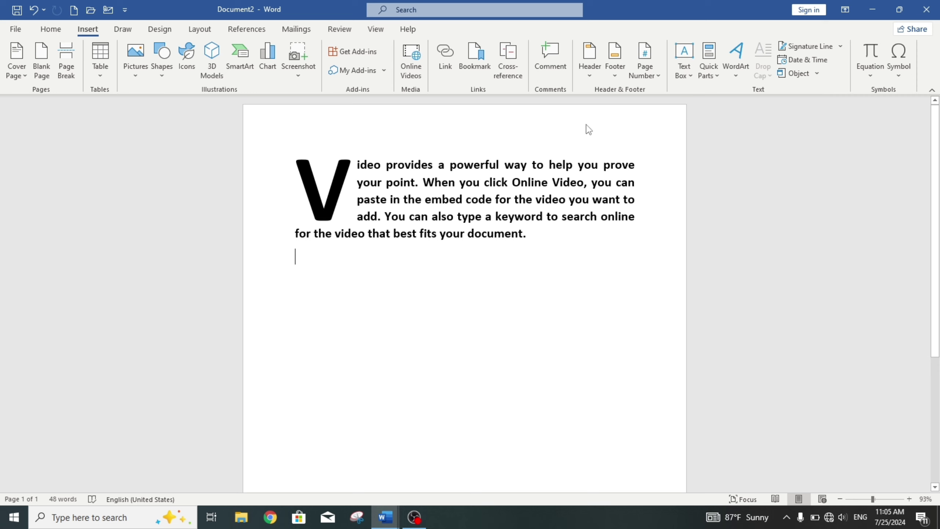
# Step: Undo the change and remove the drop cap, returning V to normal text
pyautogui.hotkey('ctrl', 'z')
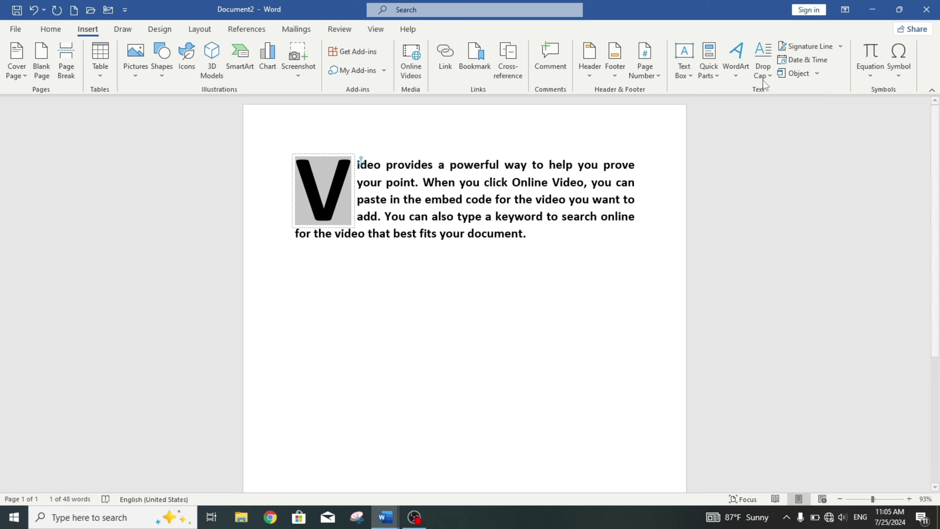
pyautogui.click(757, 75)
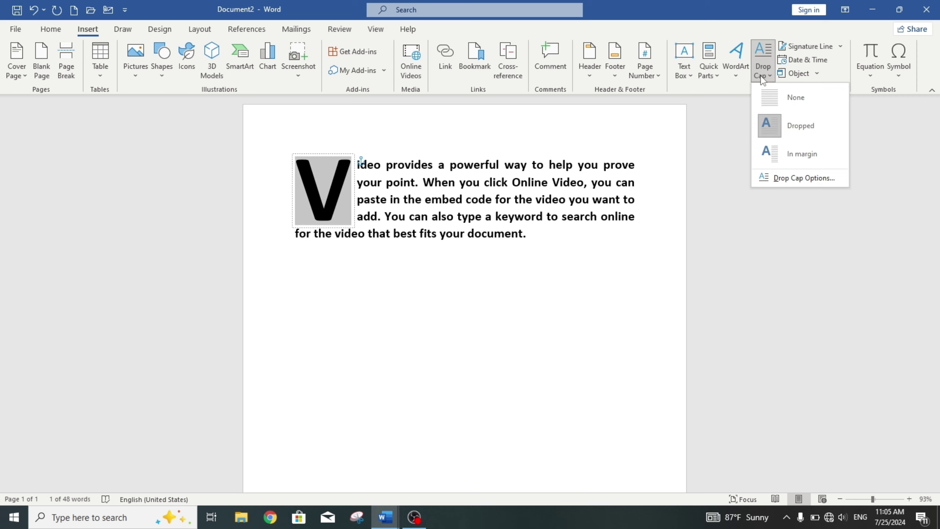
pyautogui.click(799, 96)
pyautogui.click(614, 216)
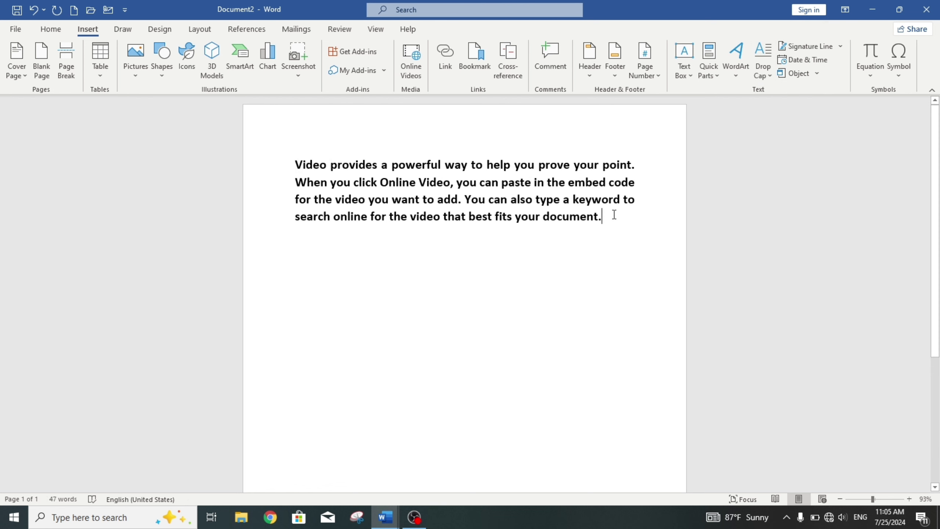
pyautogui.press('Down')
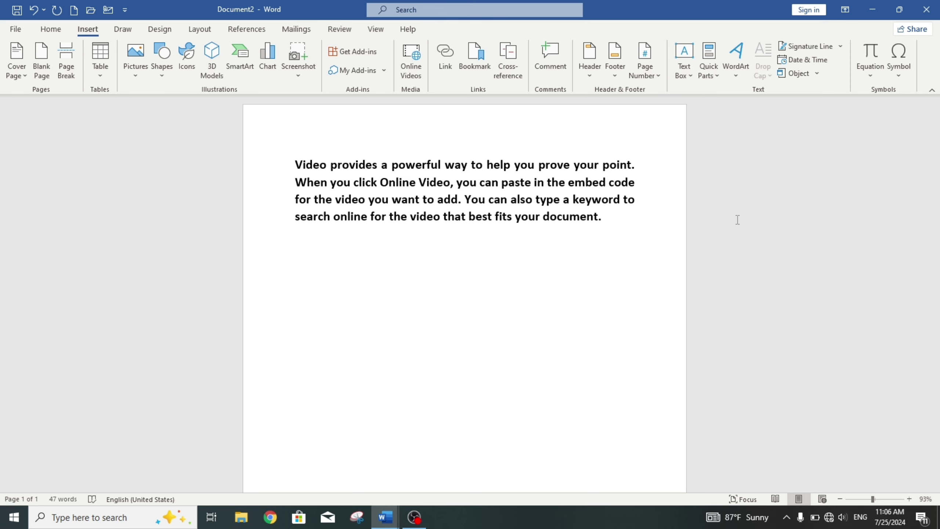
# Step: Add a signature line with the suggested signer's name and title 'manger', then start a new line
pyautogui.click(799, 48)
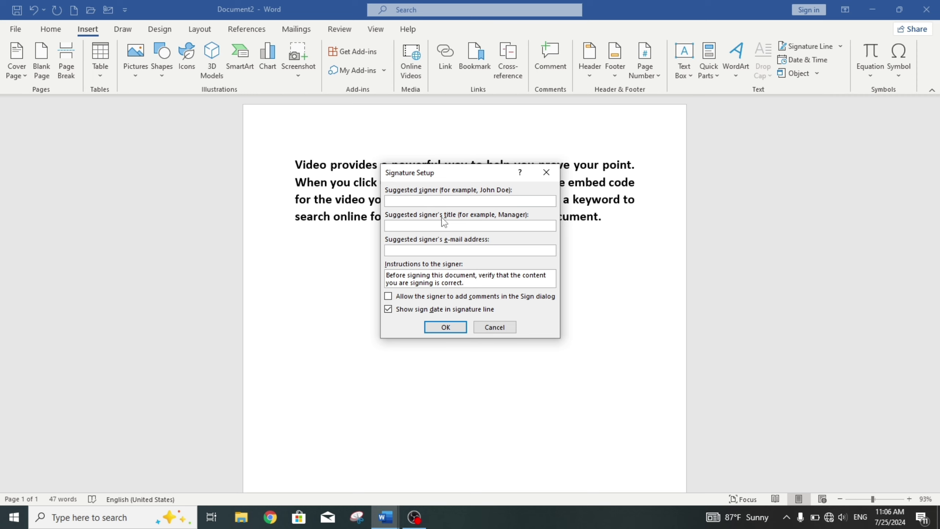
pyautogui.click(423, 201)
pyautogui.write('khan')
pyautogui.click(458, 226)
pyautogui.write('man')
pyautogui.write('ger')
pyautogui.click(427, 328)
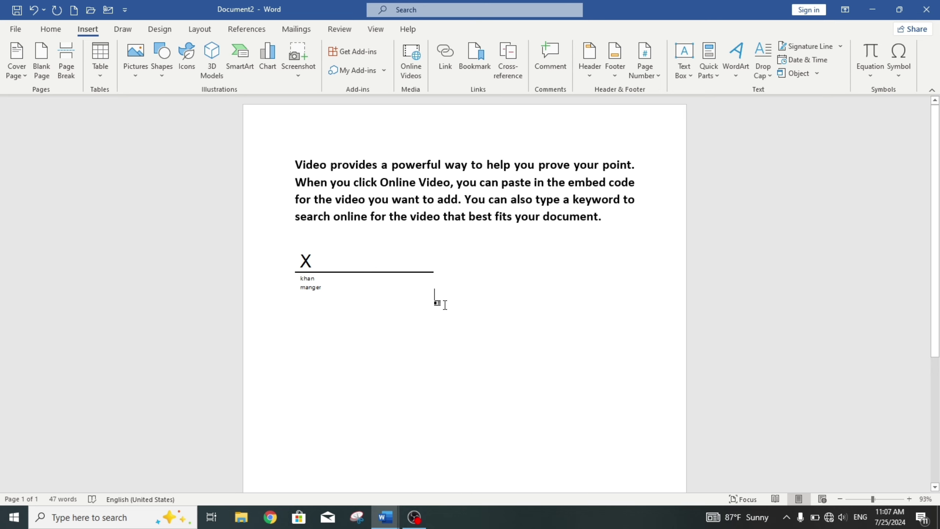
pyautogui.press('Return')
# Step: Insert the date and time 7/25/2024 11:07:45 AM with seconds, keeping automatic updating on
pyautogui.click(822, 65)
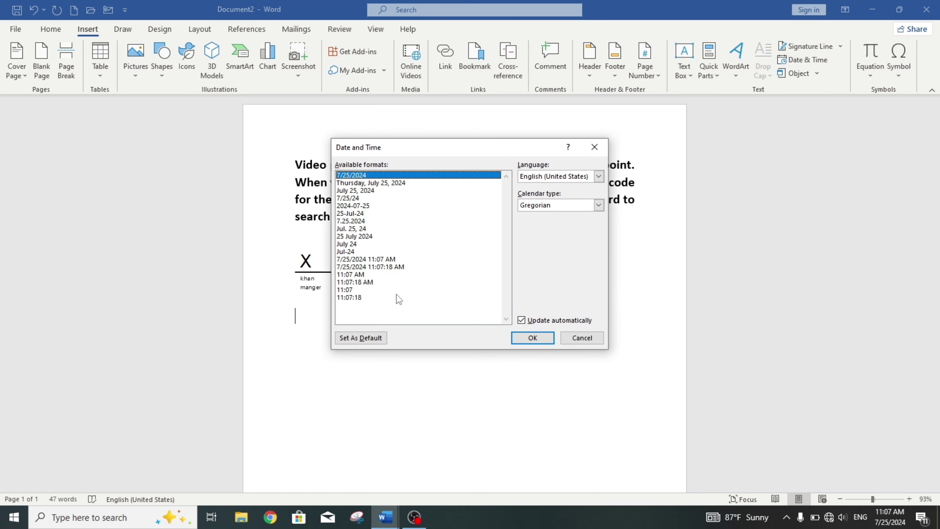
pyautogui.click(371, 261)
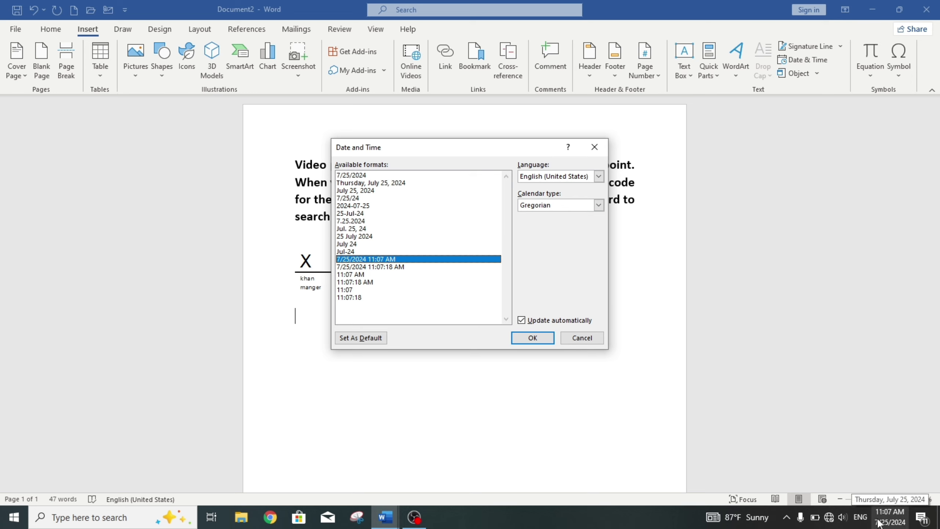
pyautogui.click(430, 267)
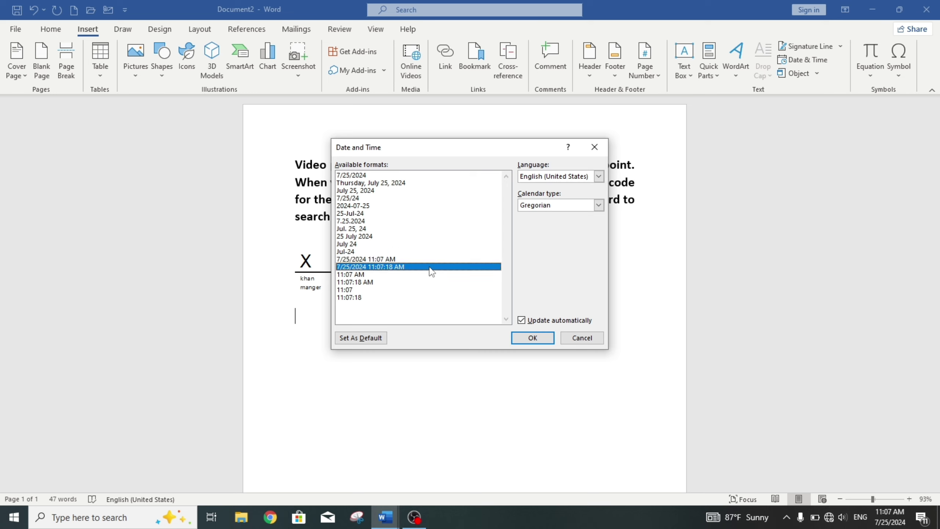
pyautogui.click(566, 322)
pyautogui.click(584, 320)
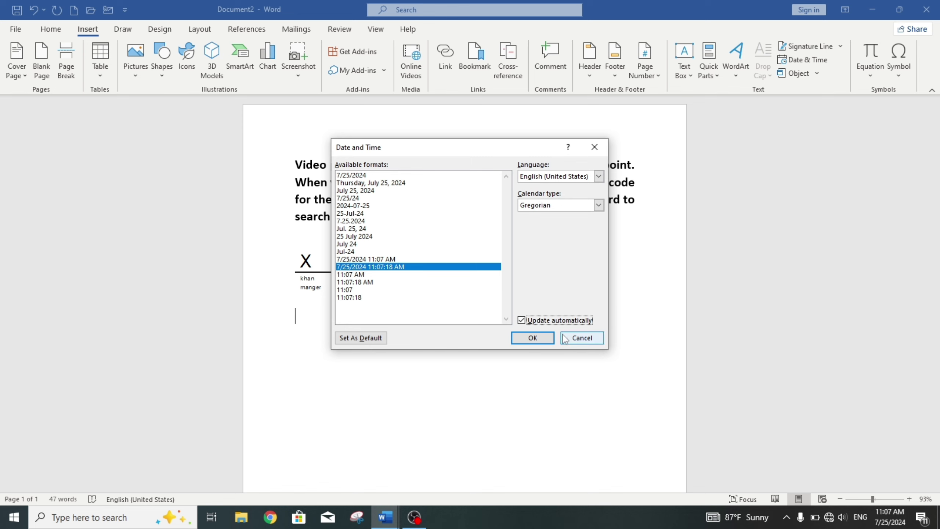
pyautogui.click(536, 338)
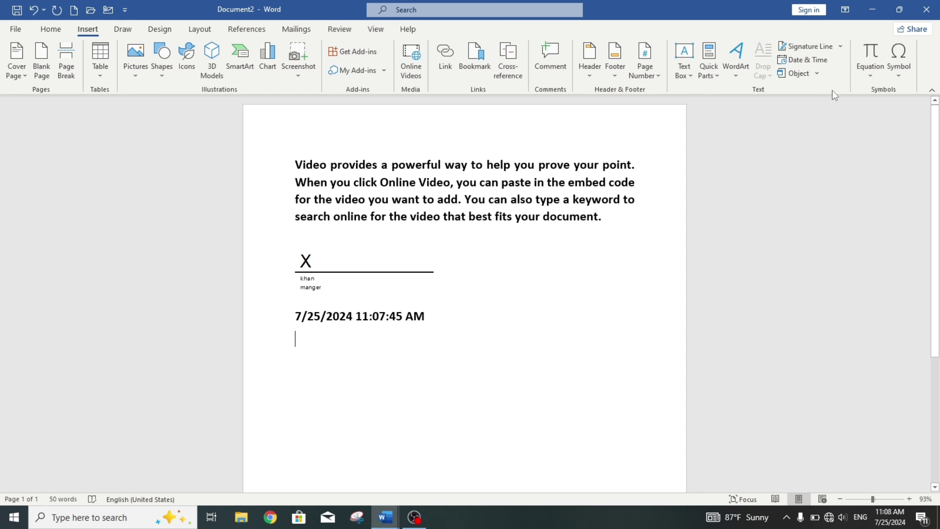
pyautogui.click(797, 74)
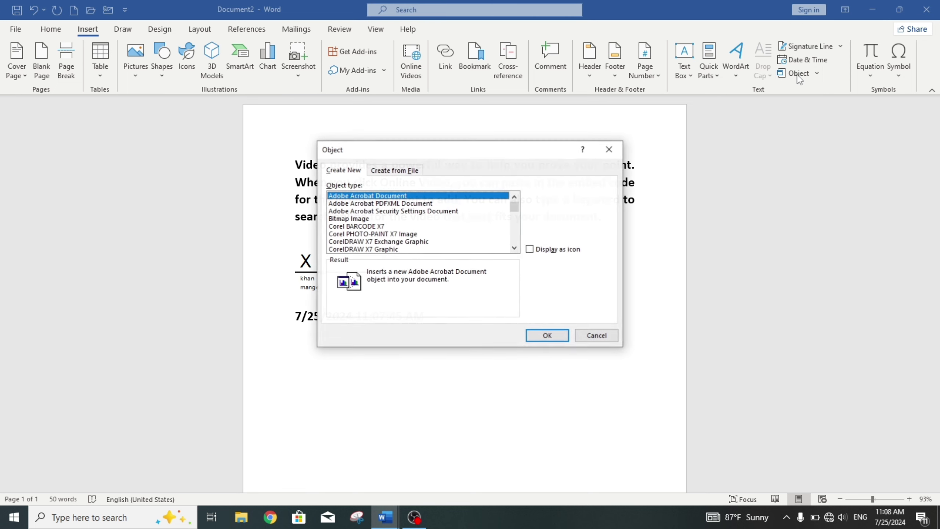
pyautogui.click(398, 170)
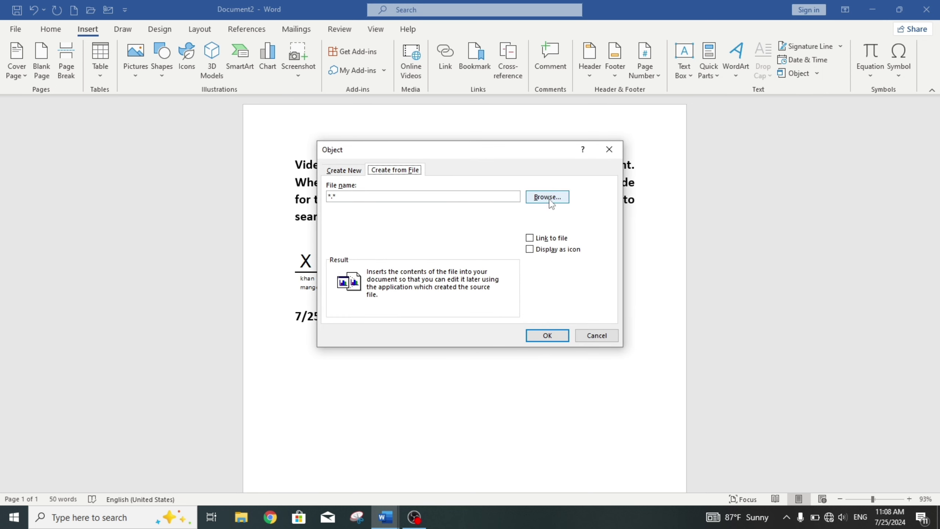
pyautogui.click(563, 202)
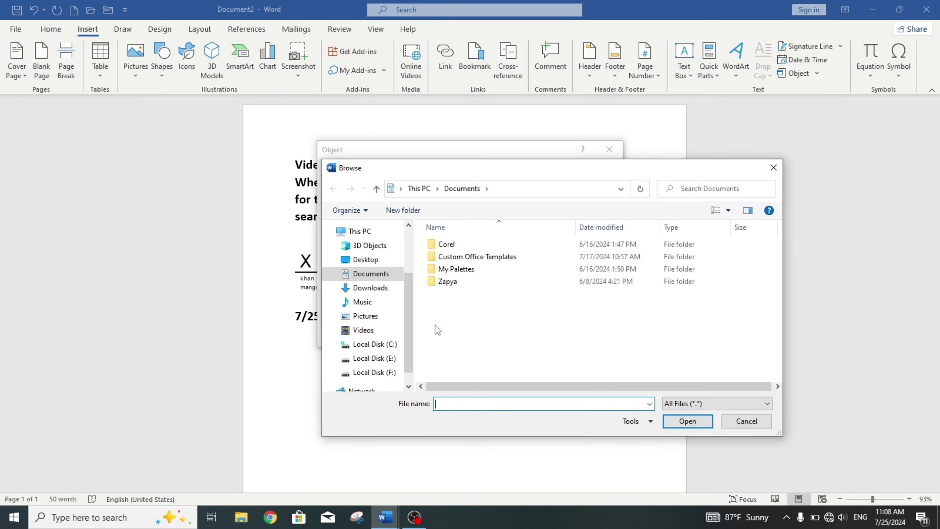
pyautogui.click(365, 259)
pyautogui.click(498, 244)
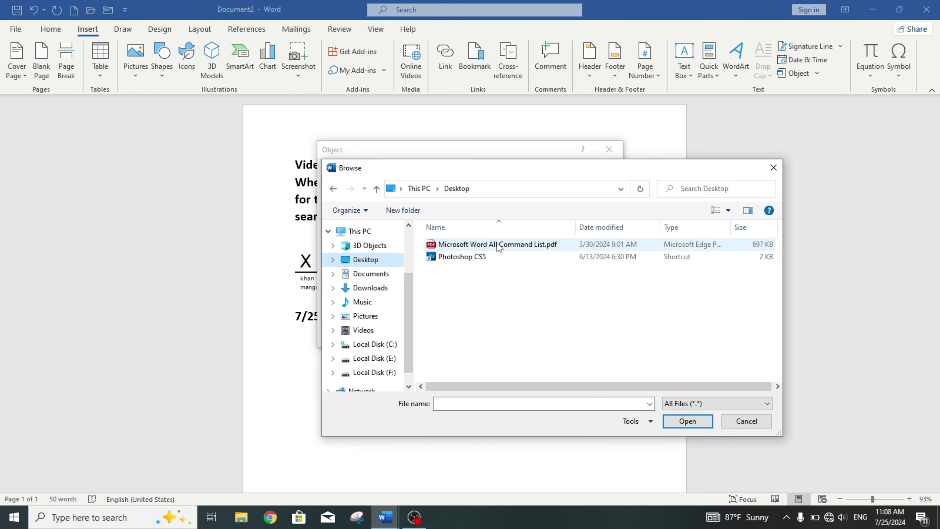
pyautogui.click(687, 421)
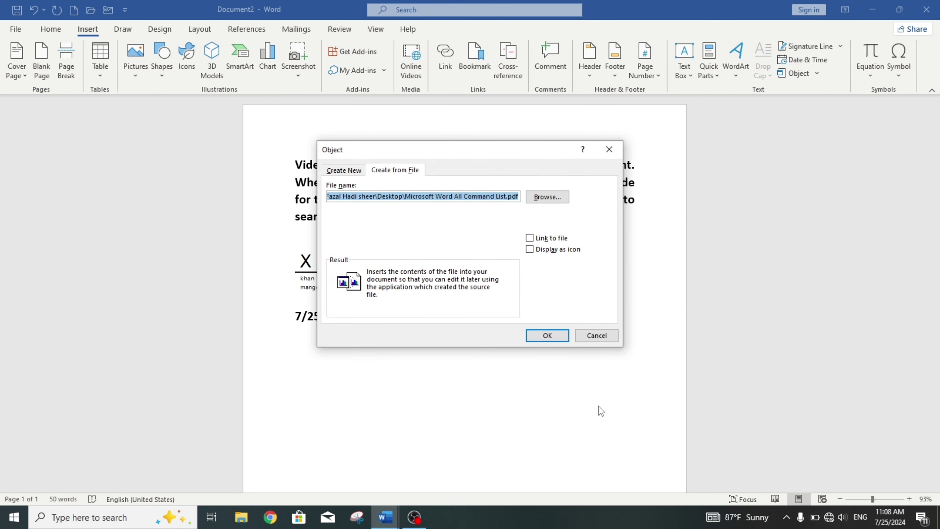
pyautogui.click(547, 240)
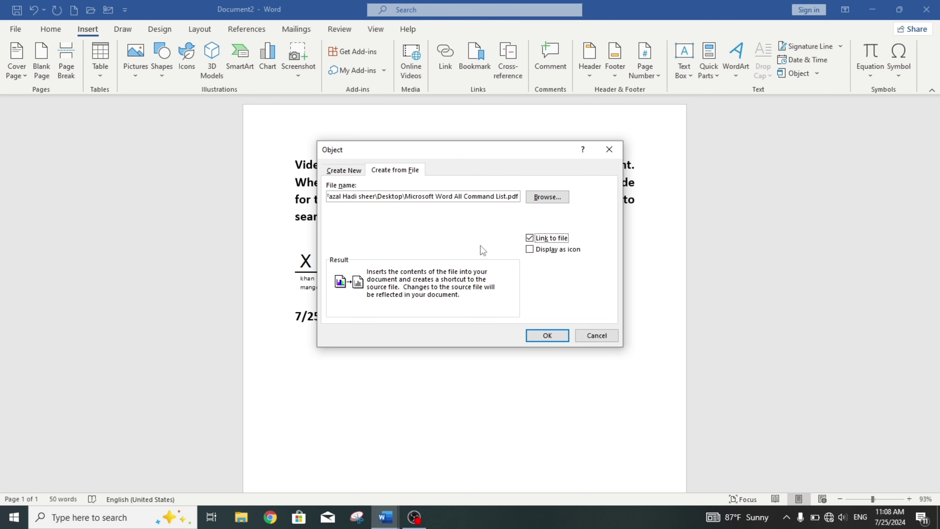
pyautogui.click(557, 239)
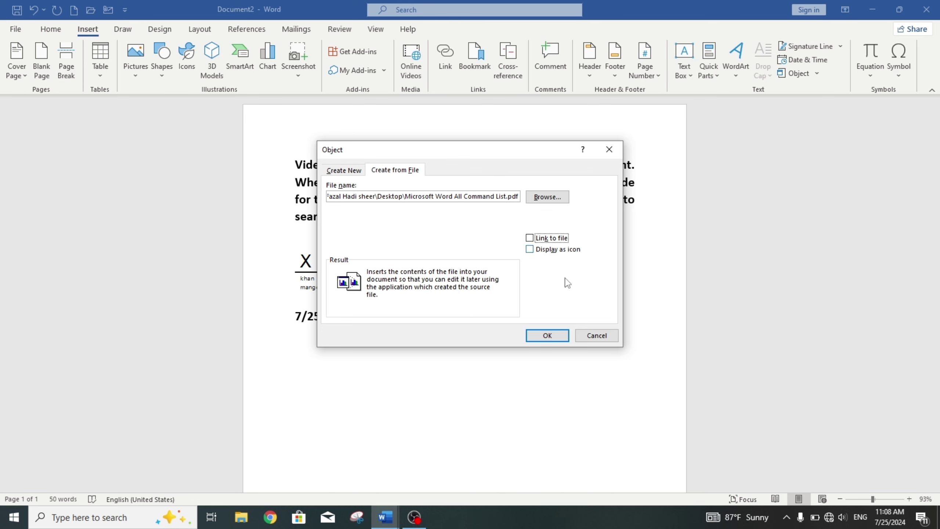
pyautogui.click(563, 334)
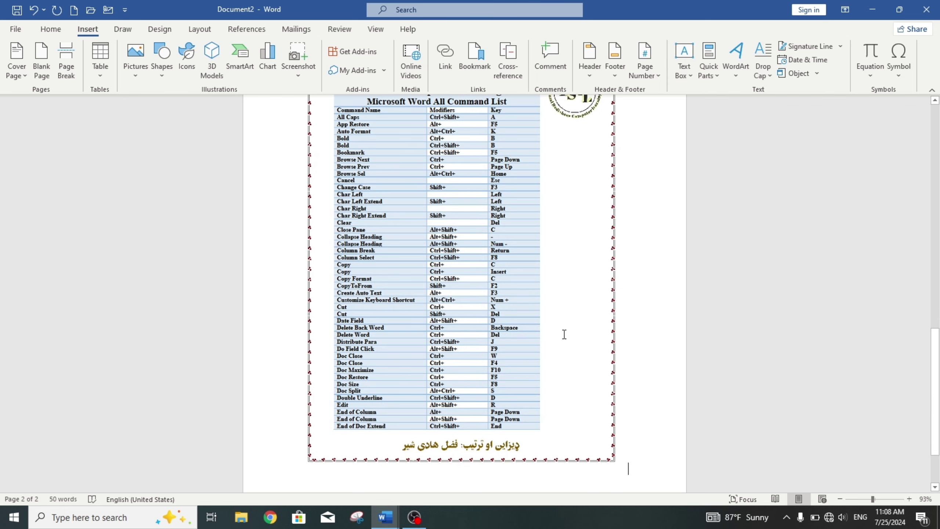
pyautogui.hotkey('ctrl', 'z')
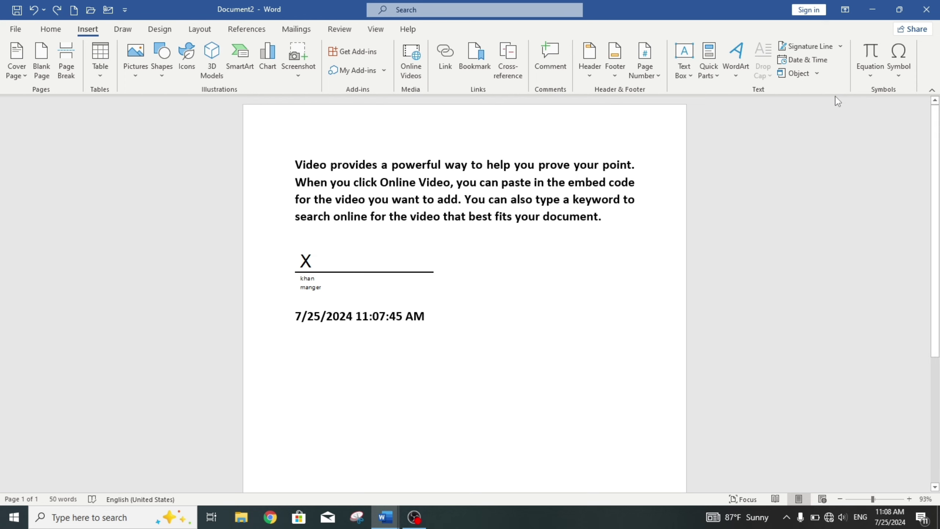
# Step: Clear the whole page, then insert and undo the Area of Circle equation
pyautogui.hotkey('ctrl', 'a')
pyautogui.press('Delete')
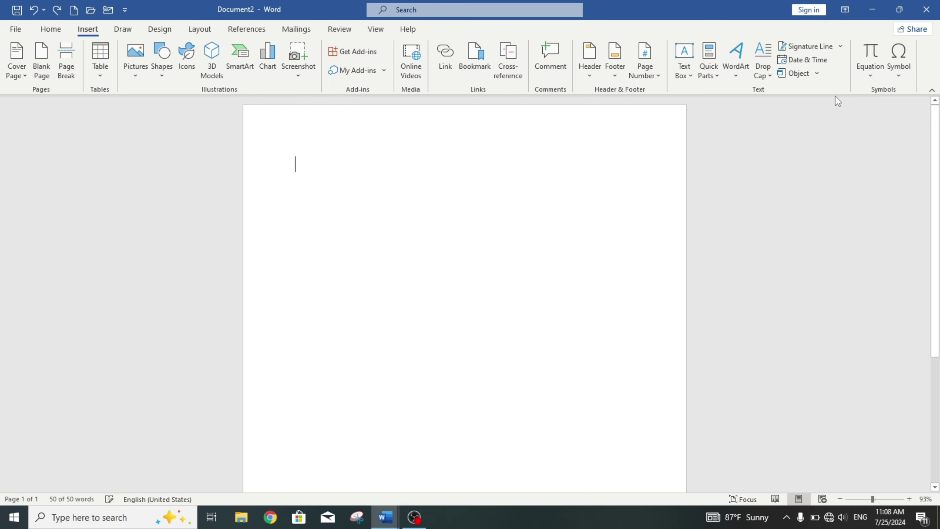
pyautogui.click(872, 78)
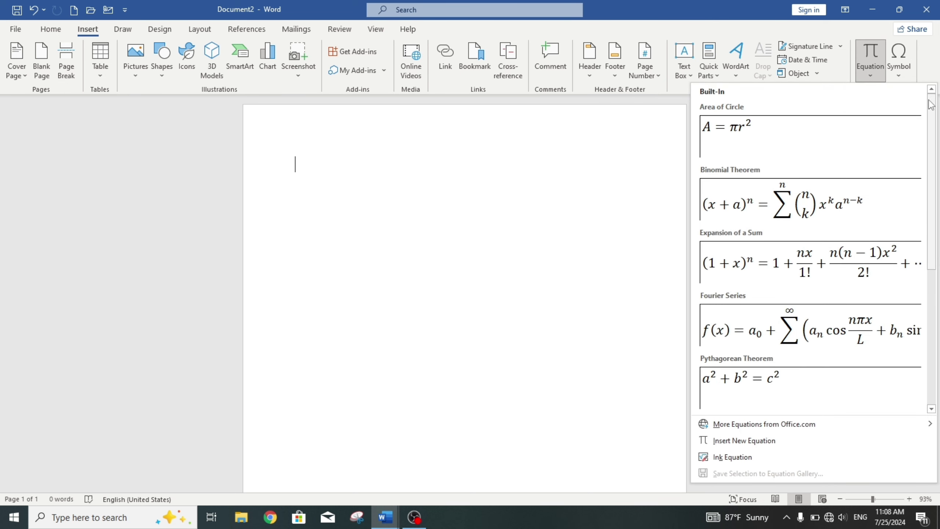
pyautogui.moveTo(931, 105)
pyautogui.mouseDown()
pyautogui.moveTo(921, 181)
pyautogui.moveTo(924, 117)
pyautogui.mouseUp()
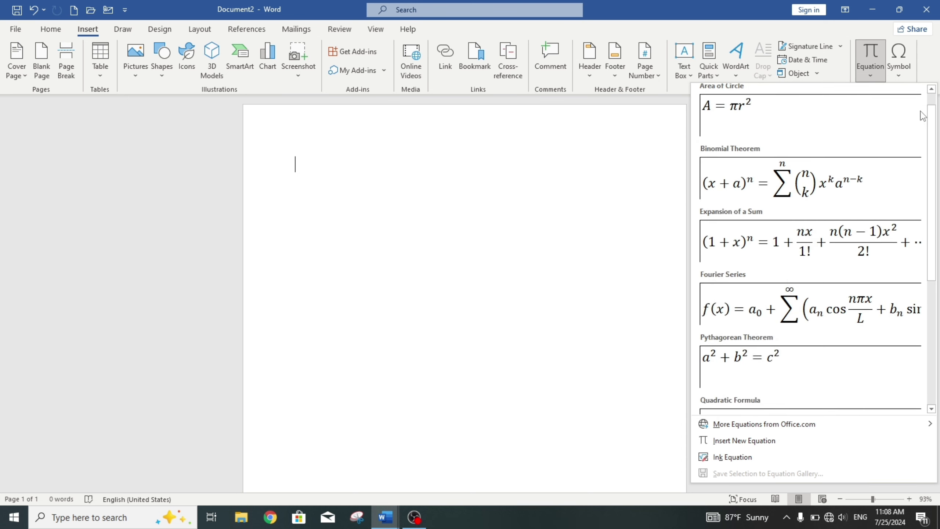
pyautogui.click(768, 107)
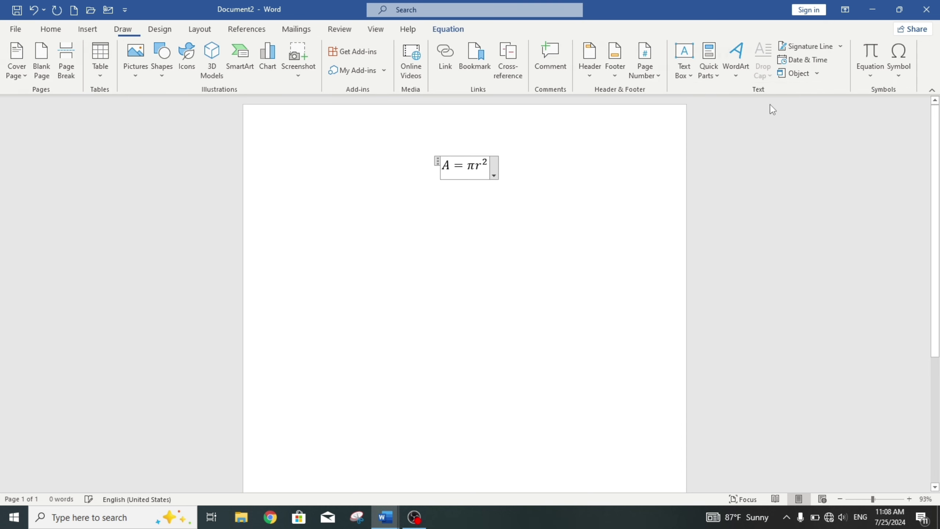
pyautogui.hotkey('ctrl', 'z')
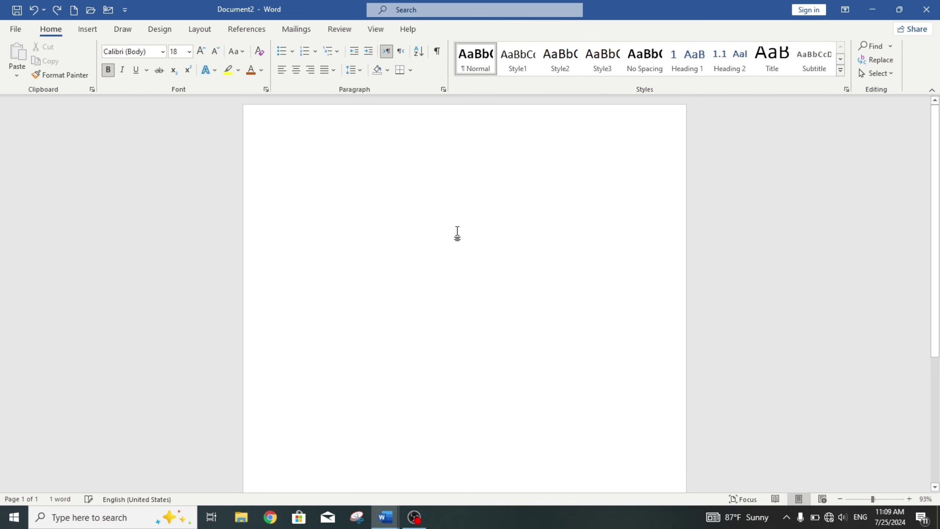
# Step: Insert a new blank equation placeholder from the Equation gallery
pyautogui.click(88, 29)
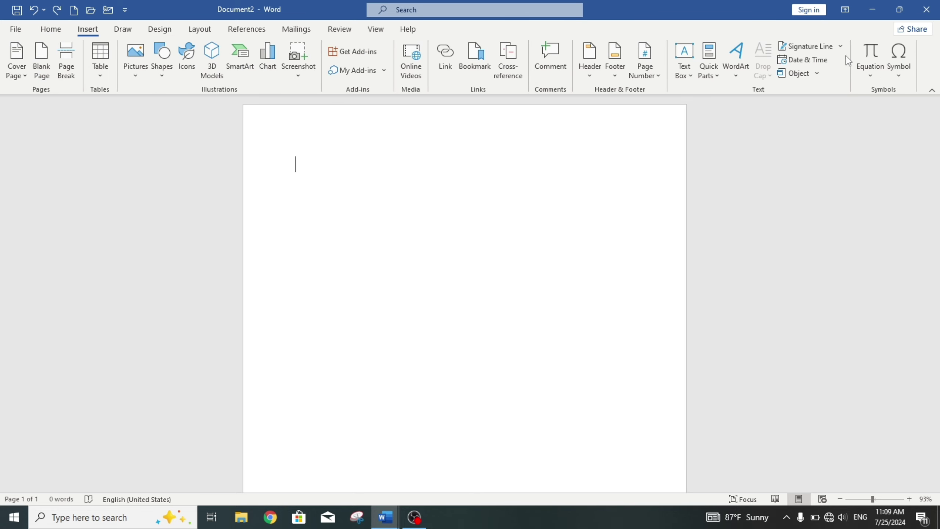
pyautogui.click(874, 76)
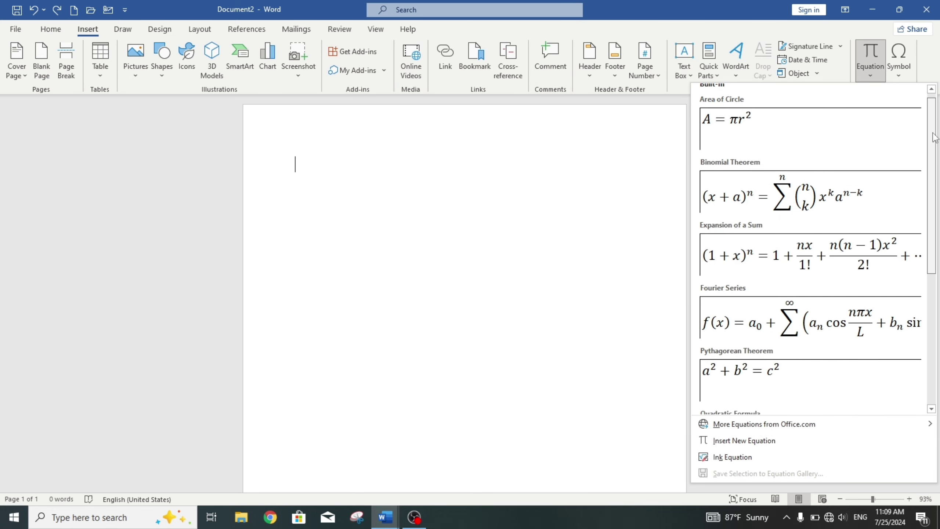
pyautogui.scroll(-4, 914, 394)
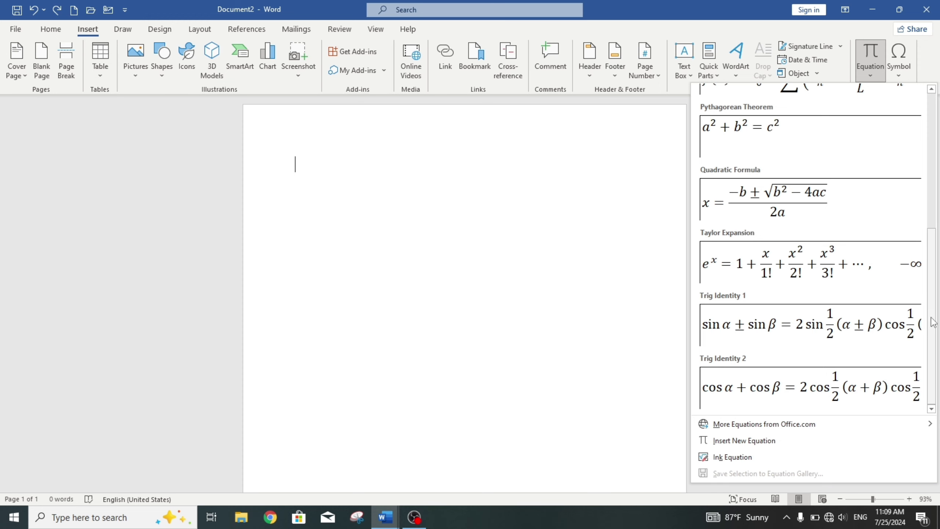
pyautogui.click(764, 441)
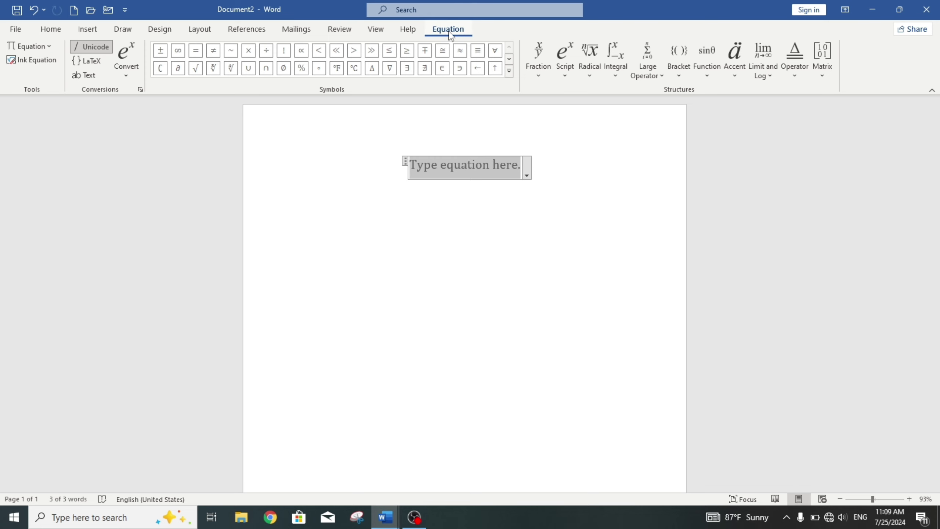
pyautogui.click(509, 72)
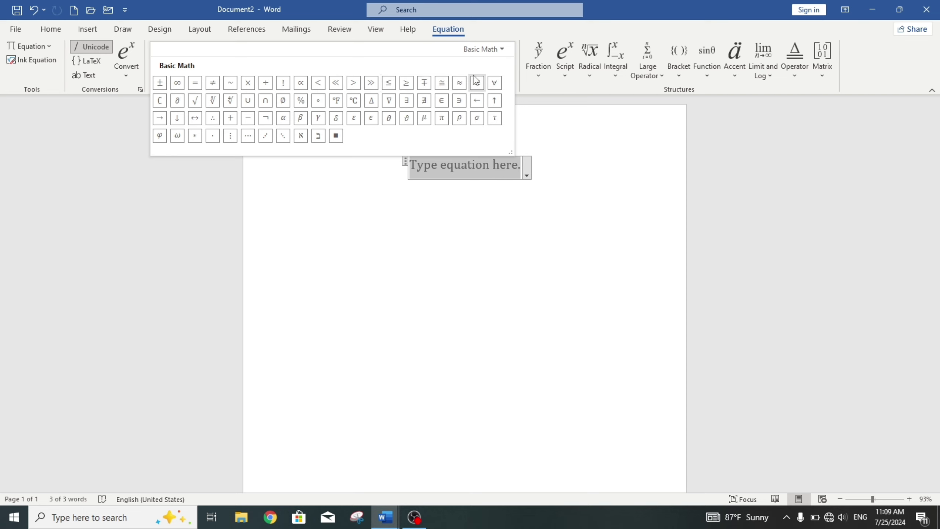
pyautogui.click(502, 50)
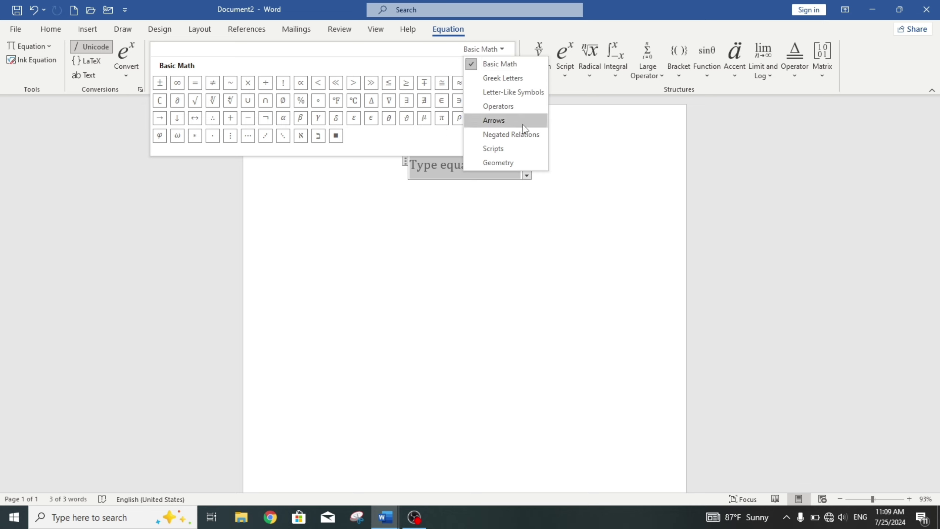
pyautogui.click(495, 148)
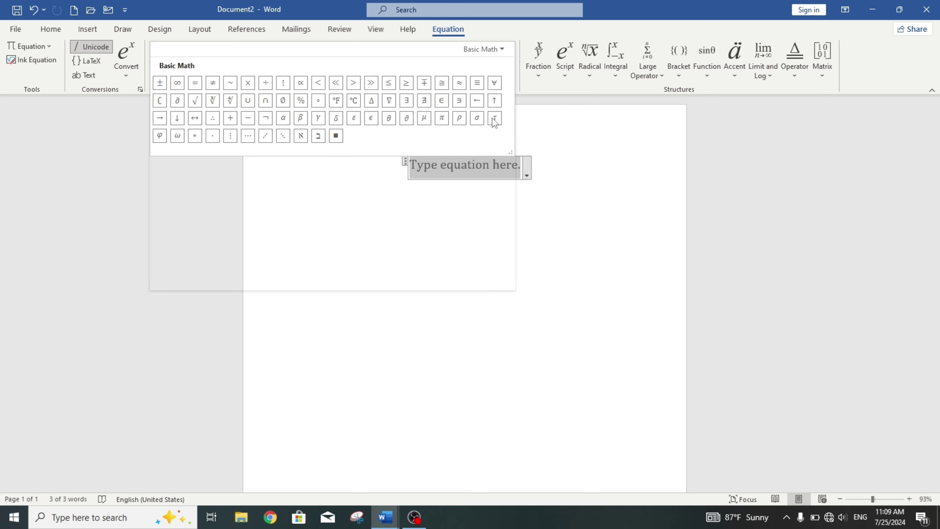
pyautogui.click(499, 49)
pyautogui.click(516, 71)
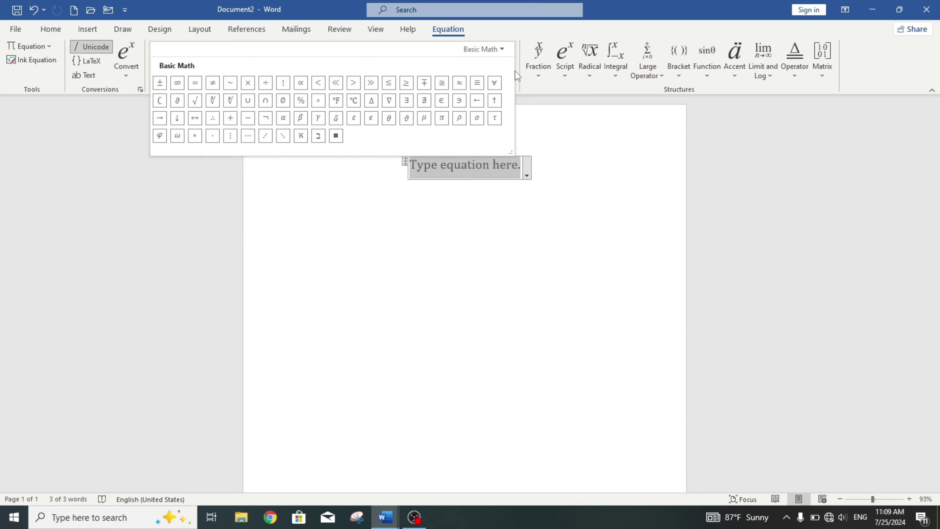
pyautogui.click(507, 169)
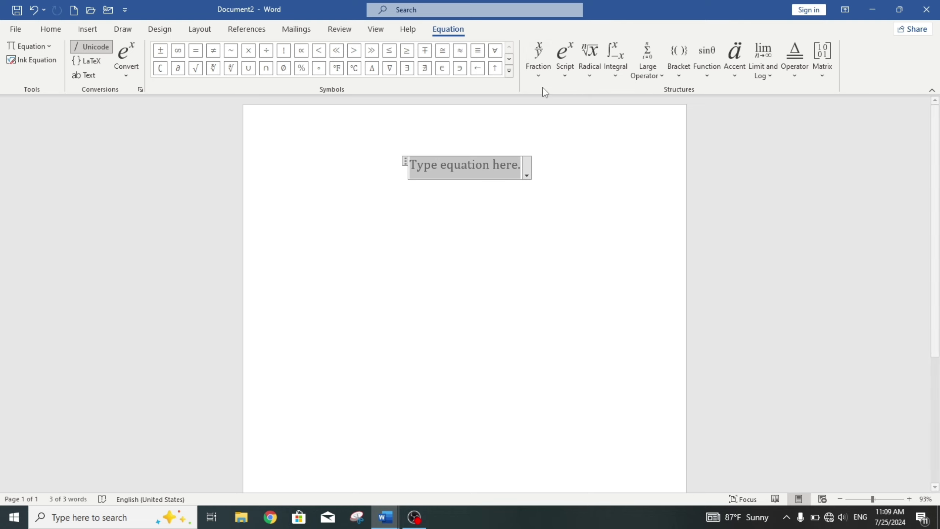
pyautogui.click(537, 77)
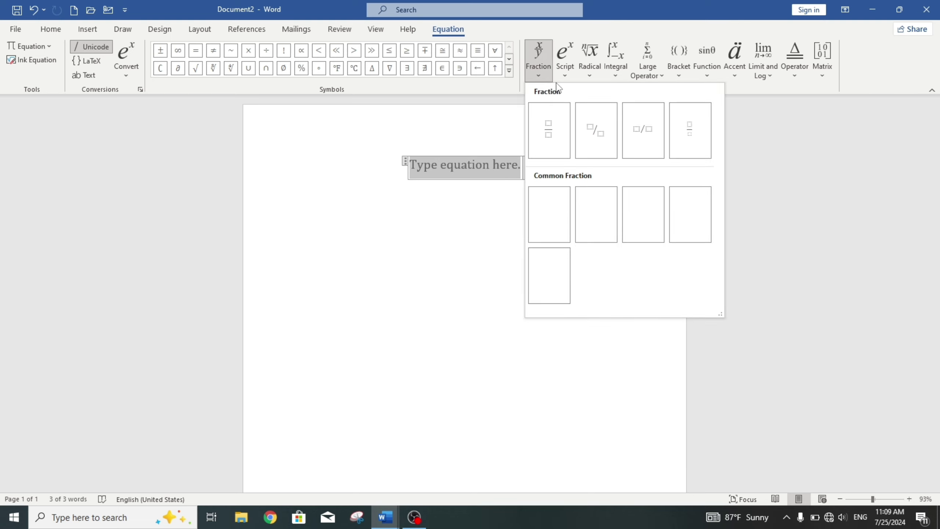
# Step: Enter a stacked 1/2 fraction followed by a × multiplication sign
pyautogui.click(548, 141)
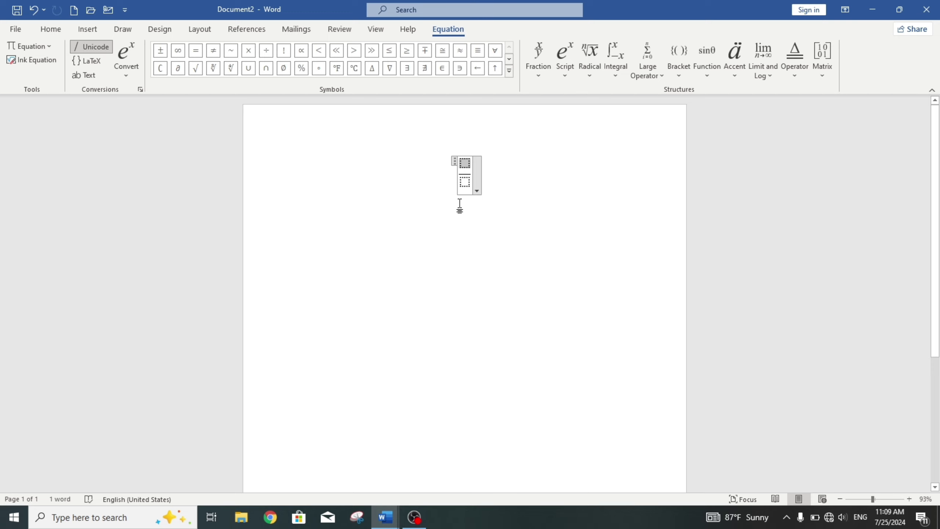
pyautogui.write('1/')
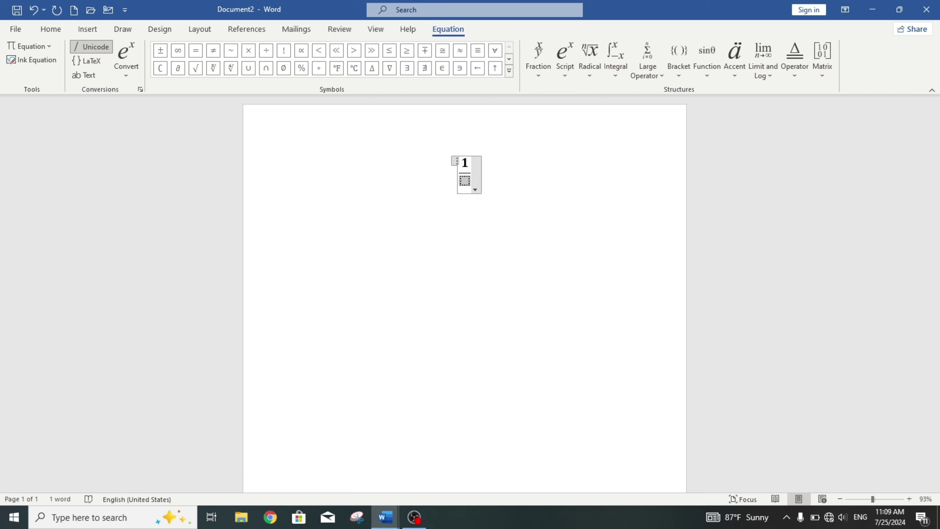
pyautogui.write('2')
pyautogui.press('Right')
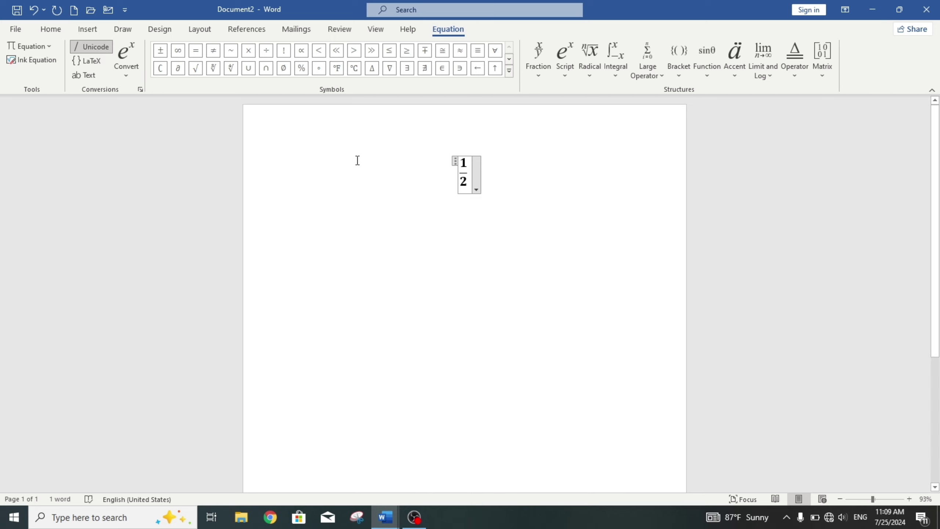
pyautogui.click(248, 51)
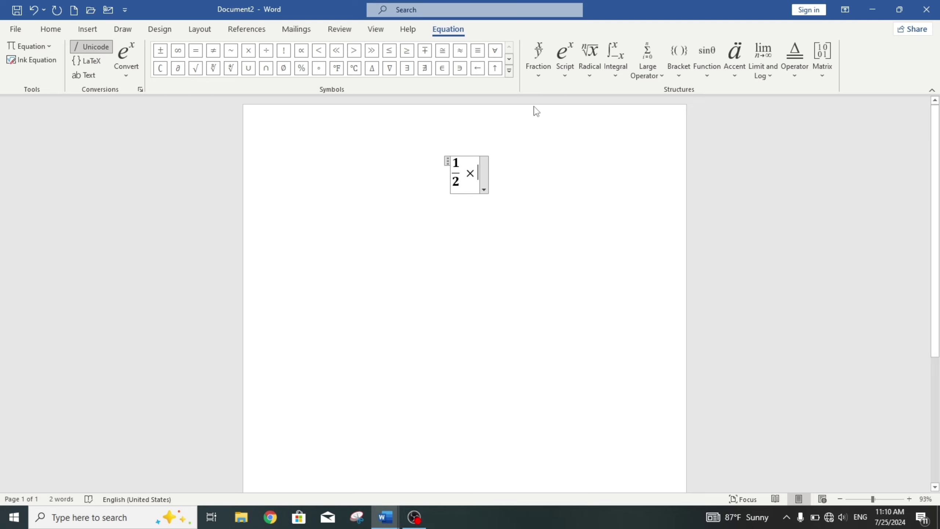
# Step: Add a skewed 2/3 fraction after the multiplication sign
pyautogui.click(547, 77)
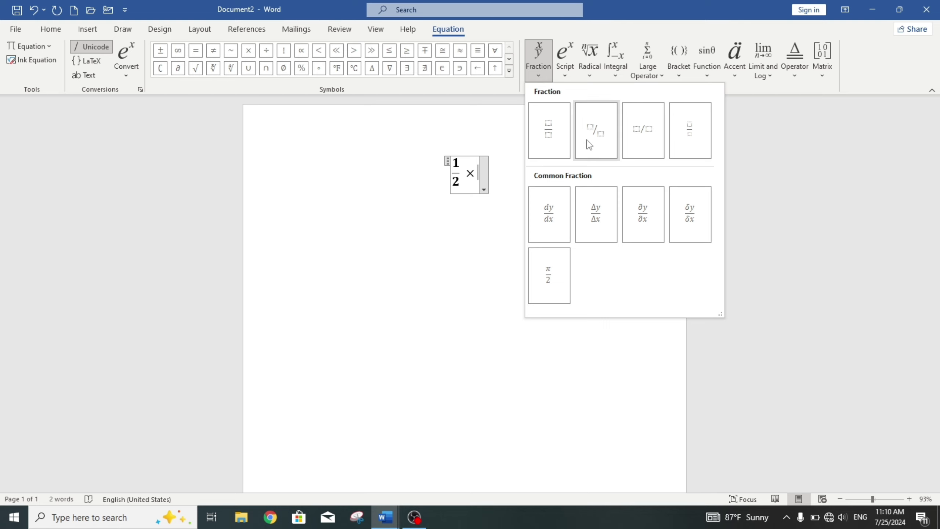
pyautogui.click(588, 143)
pyautogui.click(474, 166)
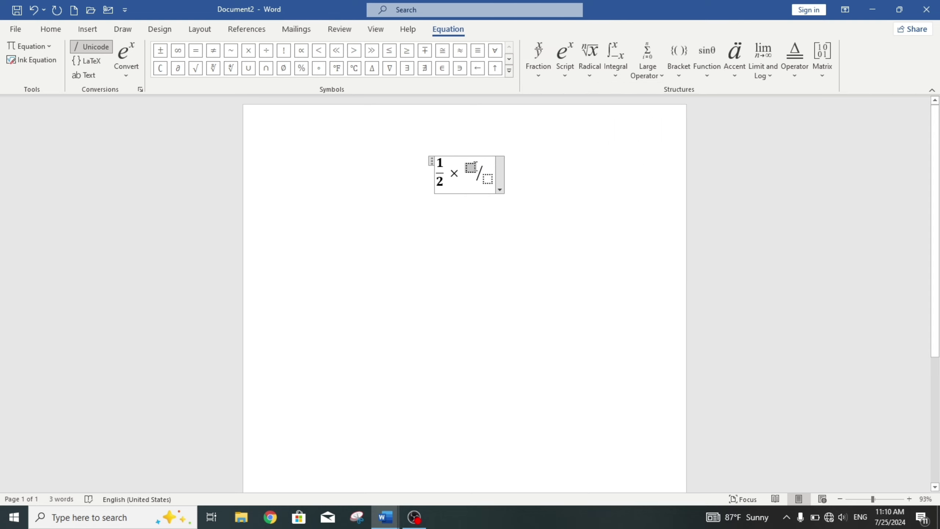
pyautogui.write('2')
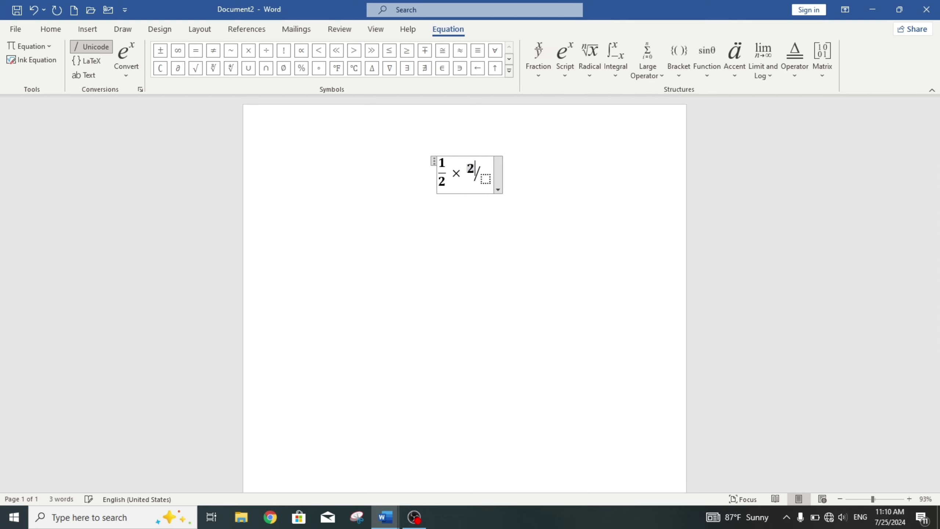
pyautogui.click(487, 177)
pyautogui.write('3')
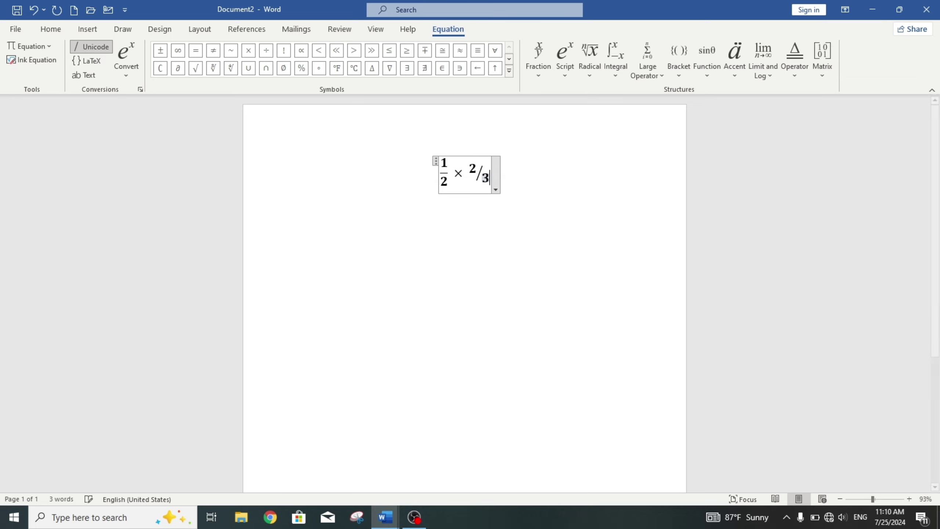
pyautogui.tripleClick(488, 166)
pyautogui.click(488, 166)
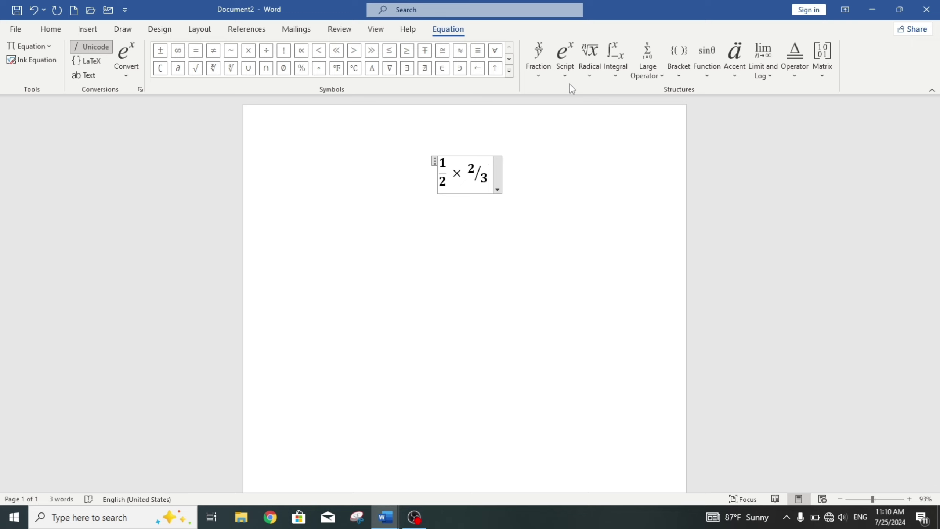
# Step: Add a superscript 2³ after the 2/3 fraction
pyautogui.click(566, 74)
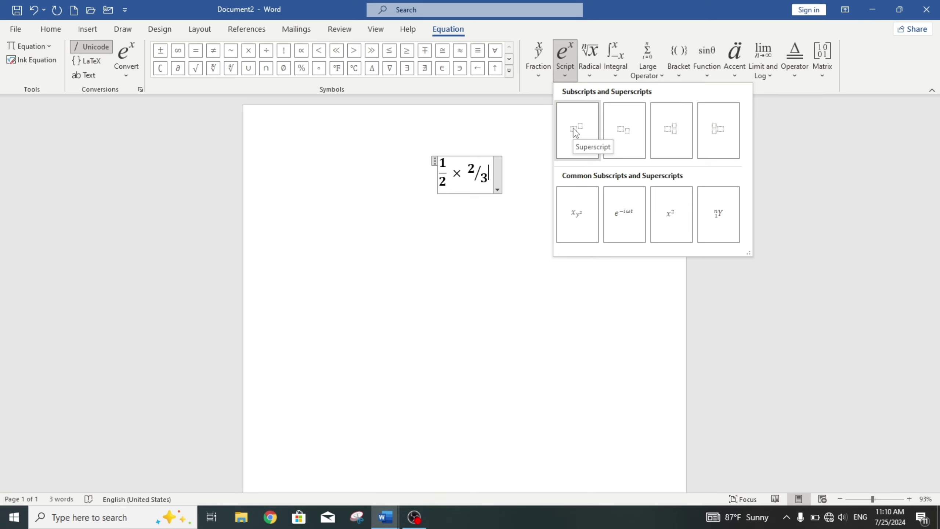
pyautogui.click(575, 132)
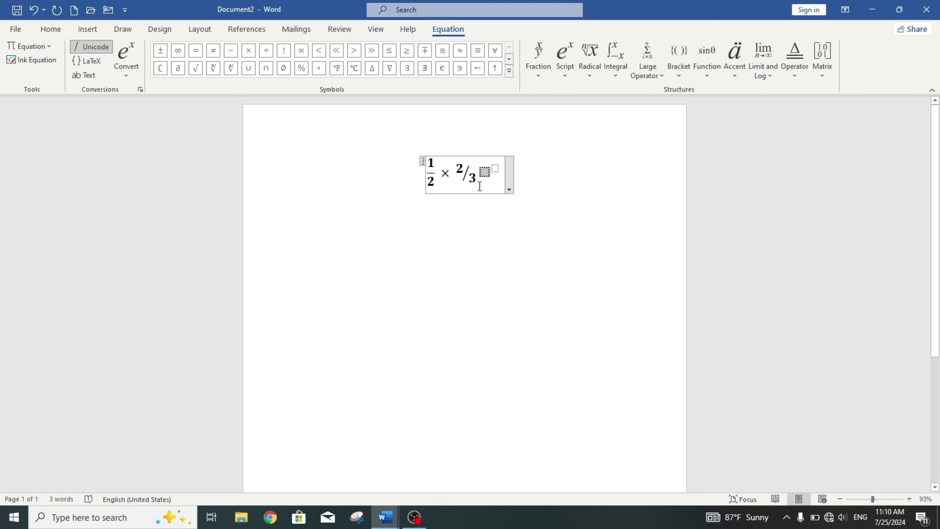
pyautogui.write('2')
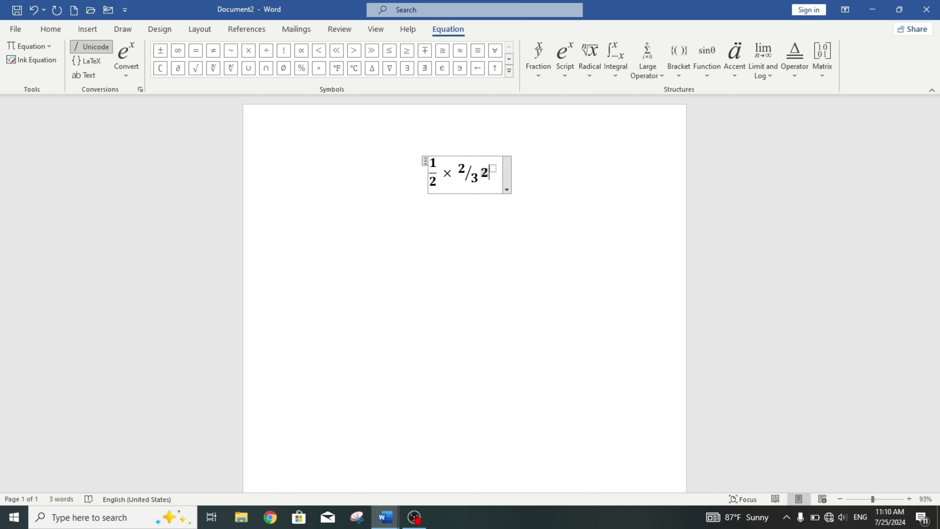
pyautogui.click(493, 168)
pyautogui.write('3')
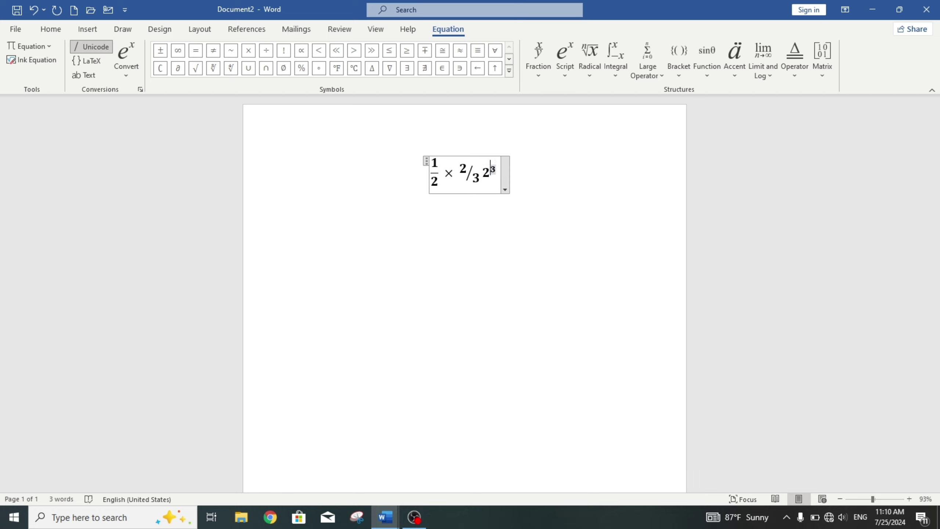
pyautogui.click(499, 171)
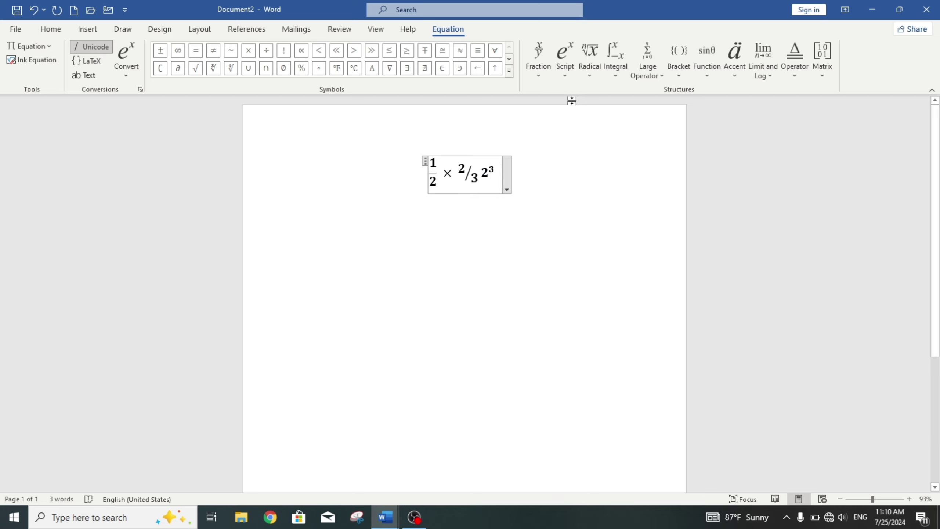
# Step: Add an nth-root radical with radicand 66 and index 3 after 2³
pyautogui.click(590, 76)
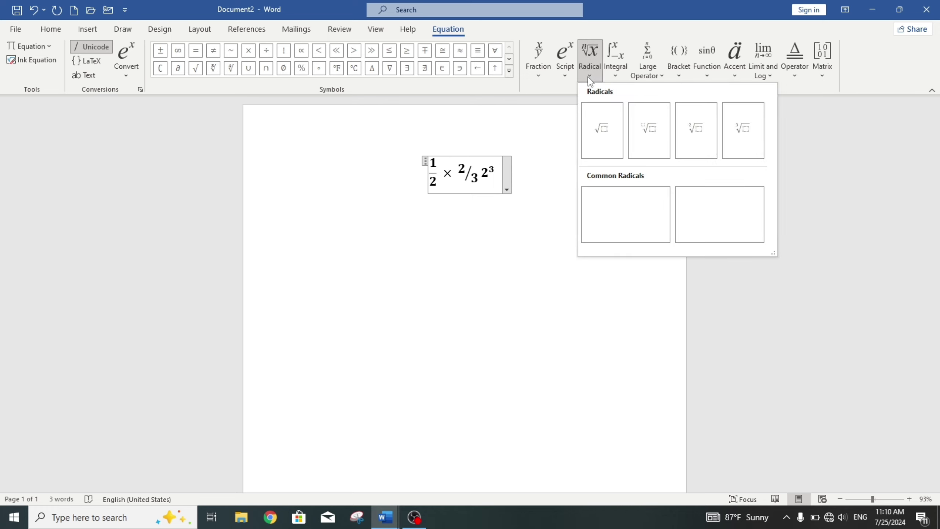
pyautogui.click(665, 125)
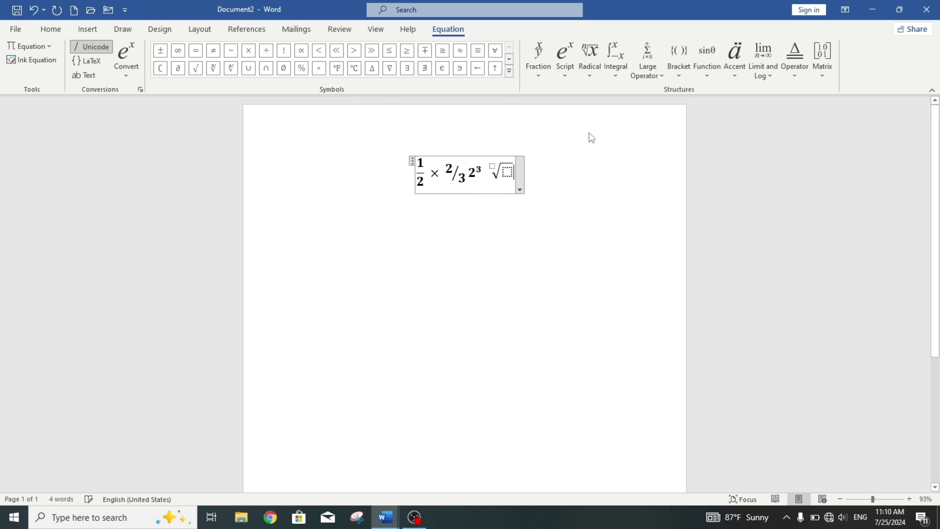
pyautogui.click(508, 175)
pyautogui.write('66')
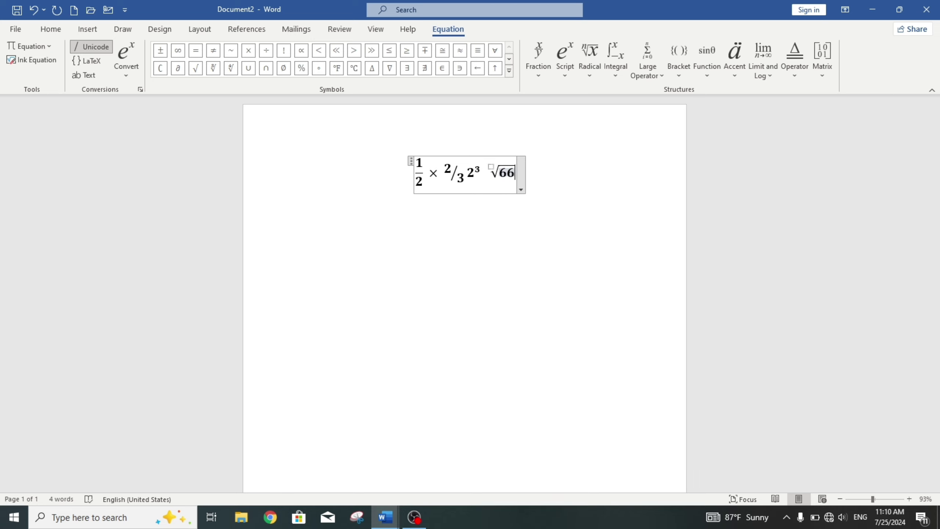
pyautogui.click(491, 167)
pyautogui.write('3')
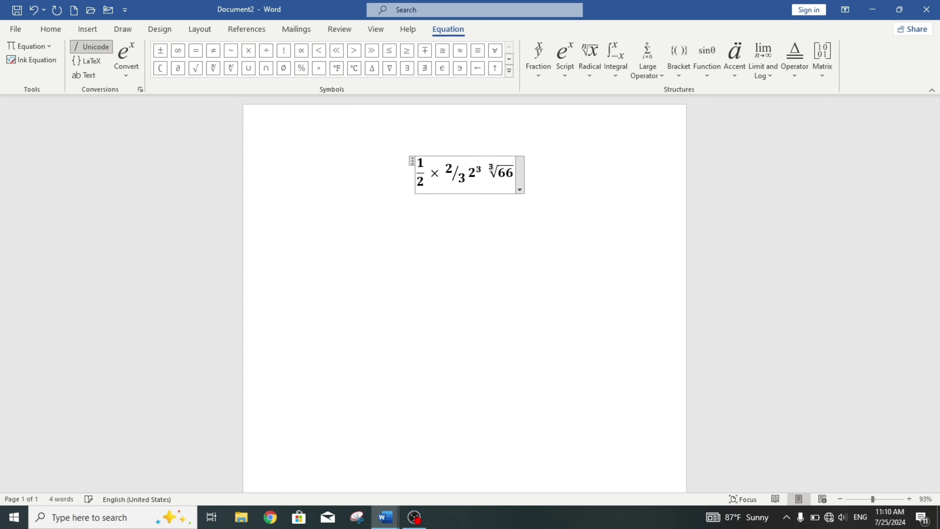
pyautogui.press('Right')
pyautogui.press('Right')
pyautogui.press('Right')
pyautogui.press('Right')
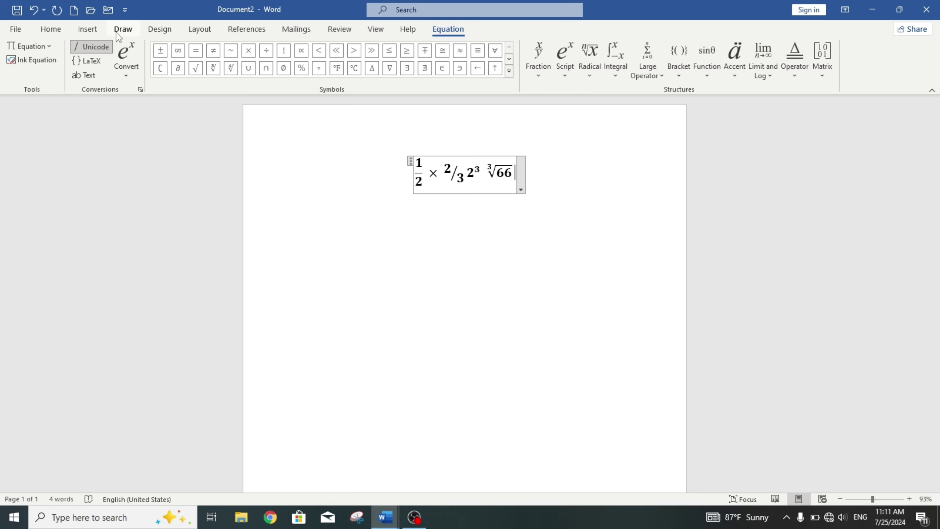
# Step: Browse the built-in equations gallery without inserting, then delete the whole equation
pyautogui.click(87, 30)
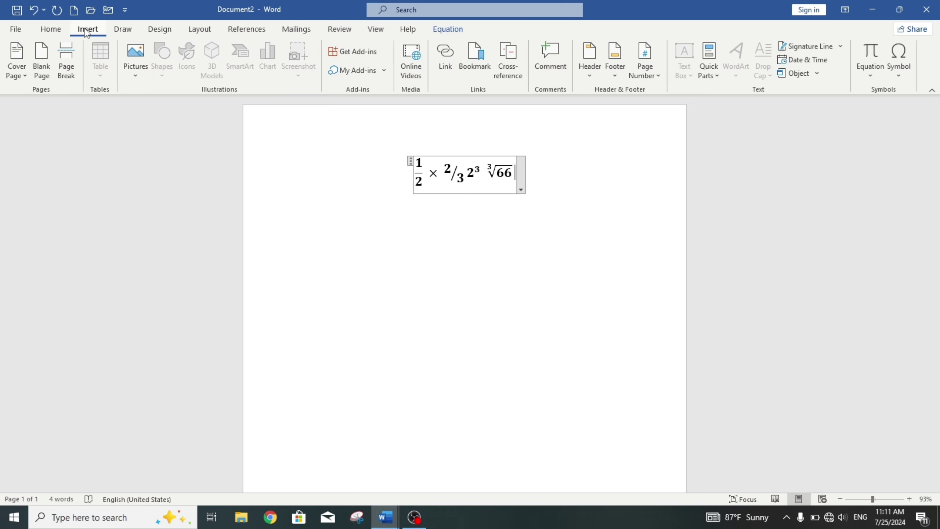
pyautogui.click(874, 75)
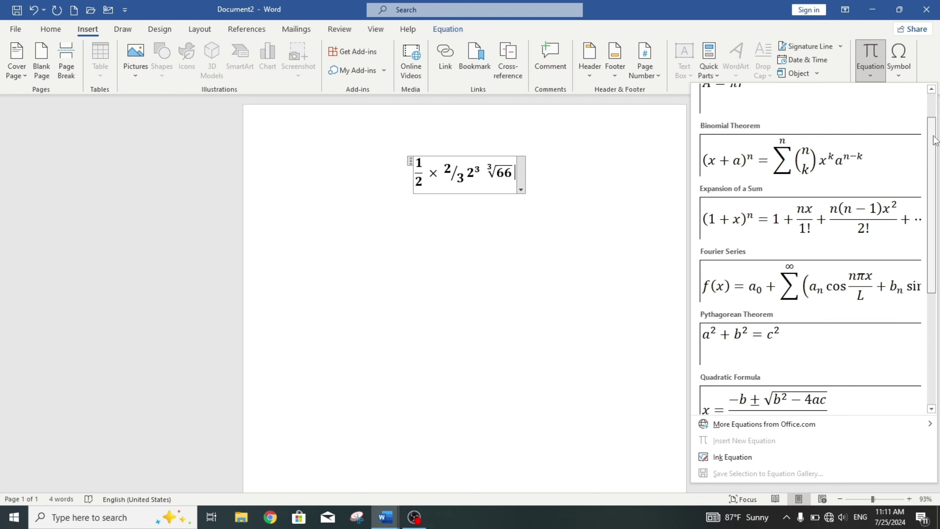
pyautogui.moveTo(935, 117); pyautogui.dragTo(934, 118)
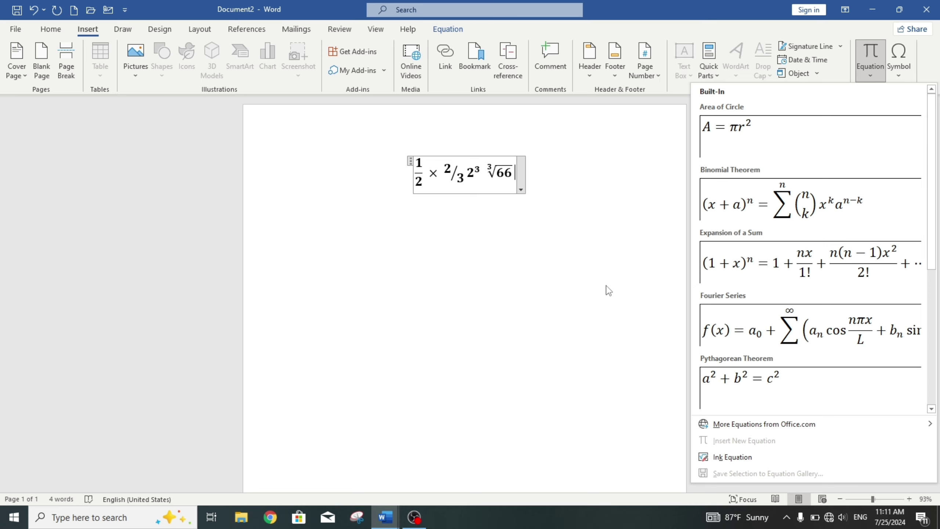
pyautogui.click(593, 267)
pyautogui.hotkey('ctrl', 'a')
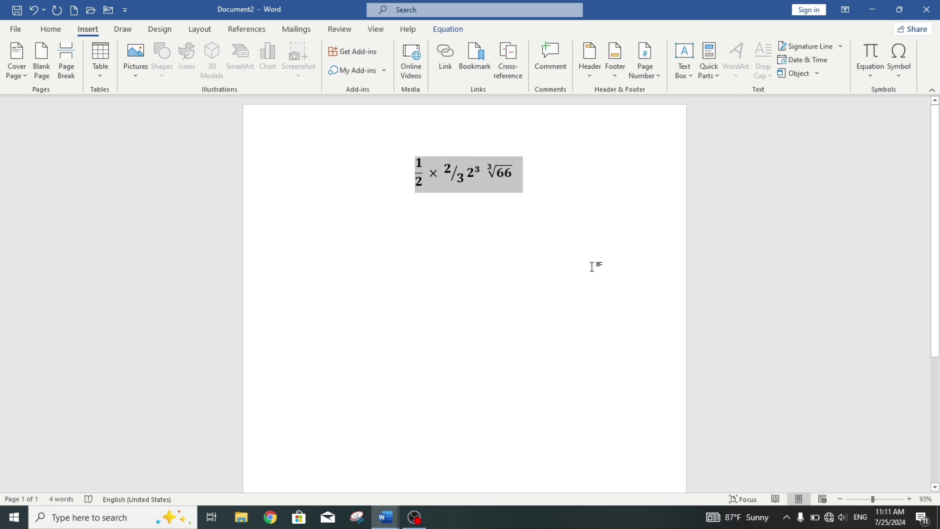
pyautogui.press('Delete')
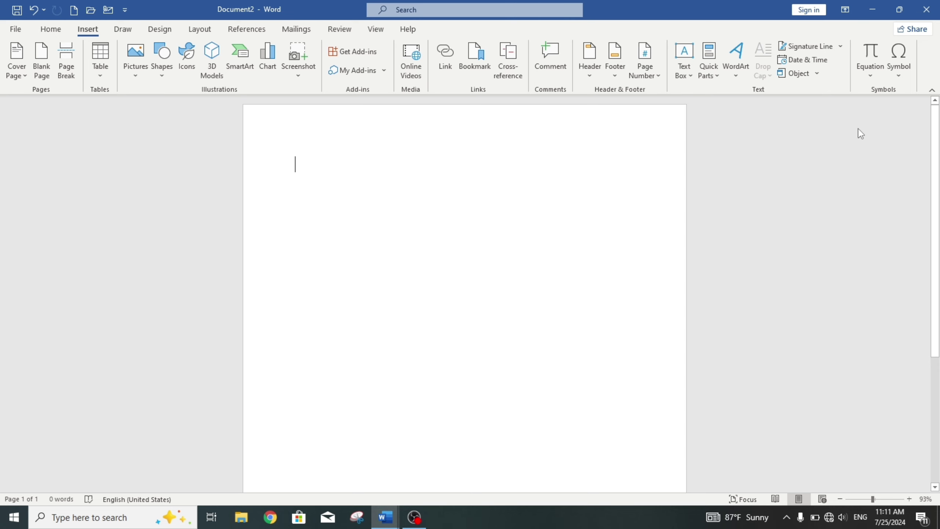
# Step: Handwrite 2 + 3 = 5 in the Ink Equation pad and insert it into the document
pyautogui.click(871, 76)
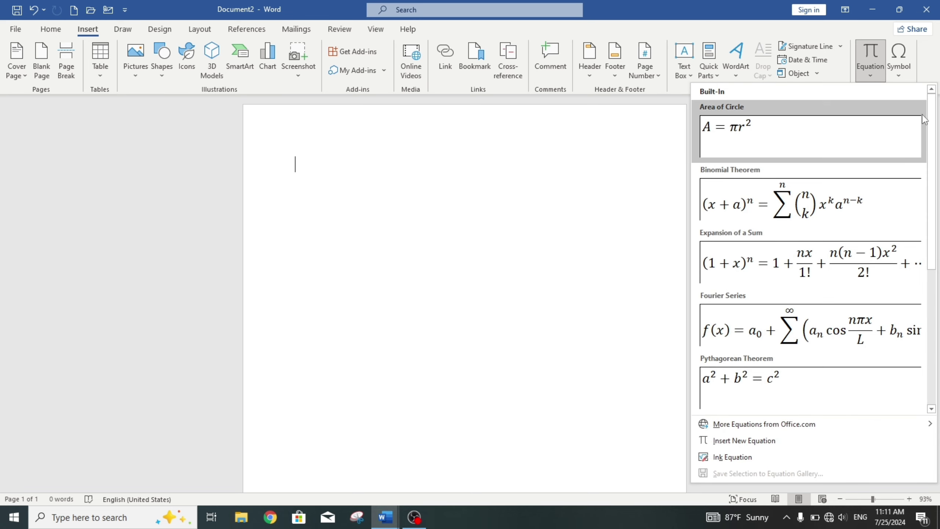
pyautogui.scroll(-3, 935, 122)
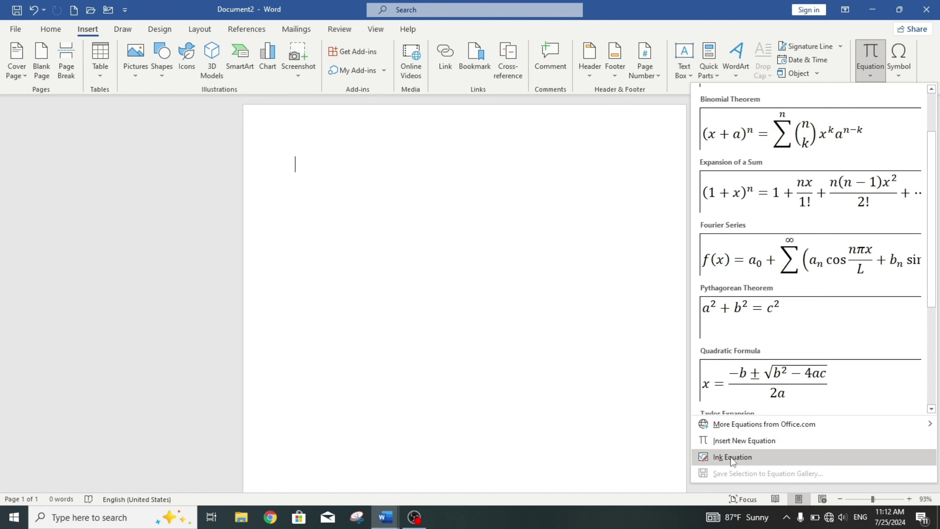
pyautogui.click(771, 457)
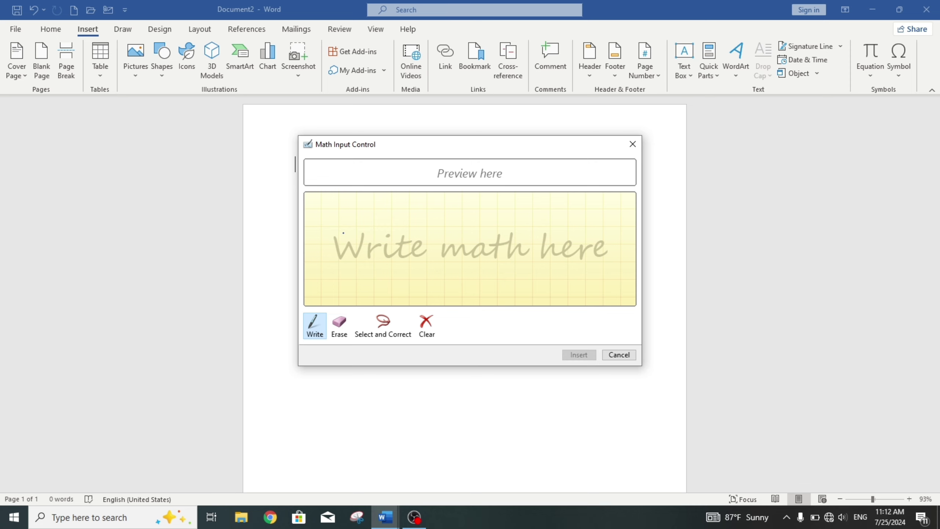
pyautogui.moveTo(341, 237)
pyautogui.mouseDown()
pyautogui.moveTo(383, 263)
pyautogui.moveTo(371, 283)
pyautogui.moveTo(410, 276)
pyautogui.mouseUp()
pyautogui.moveTo(430, 247)
pyautogui.mouseDown()
pyautogui.moveTo(515, 235)
pyautogui.moveTo(471, 276)
pyautogui.mouseUp()
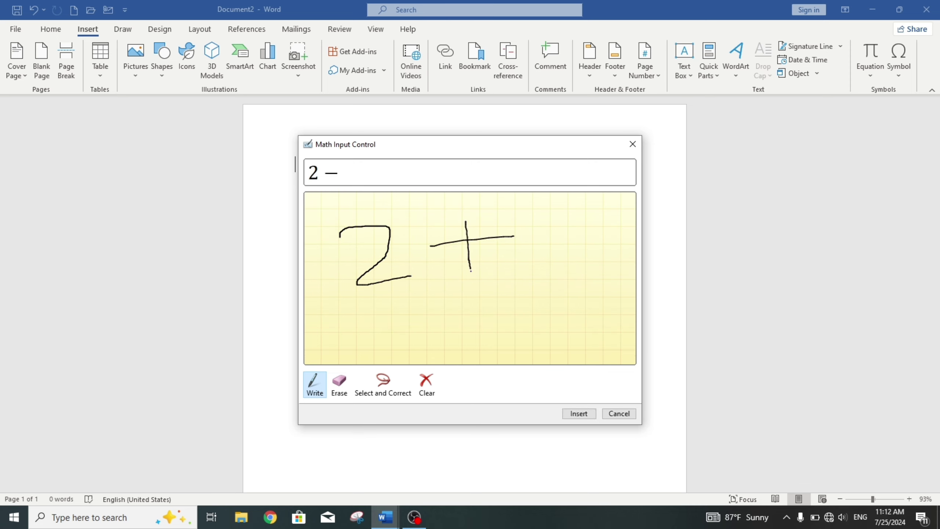
pyautogui.moveTo(518, 213)
pyautogui.mouseDown()
pyautogui.moveTo(538, 213)
pyautogui.moveTo(548, 240)
pyautogui.moveTo(528, 261)
pyautogui.mouseUp()
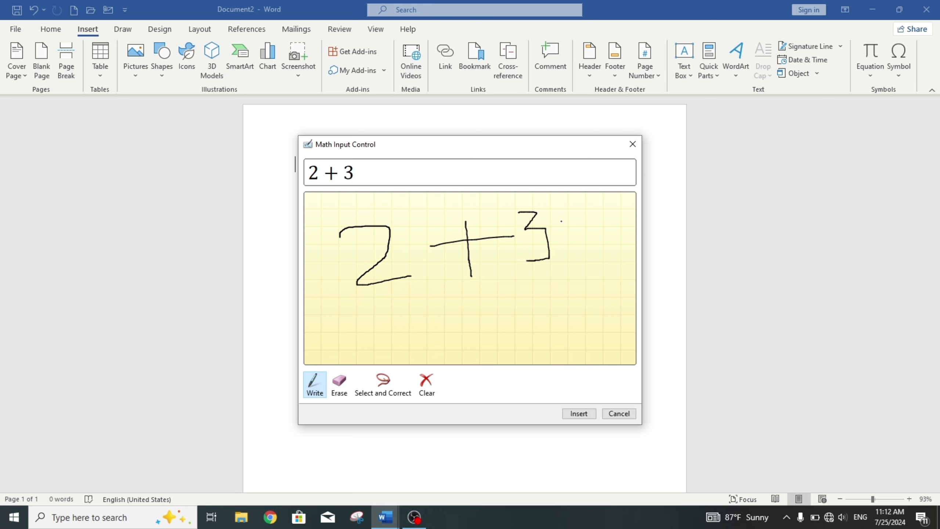
pyautogui.moveTo(561, 222)
pyautogui.mouseDown()
pyautogui.moveTo(580, 218)
pyautogui.moveTo(583, 227)
pyautogui.mouseUp()
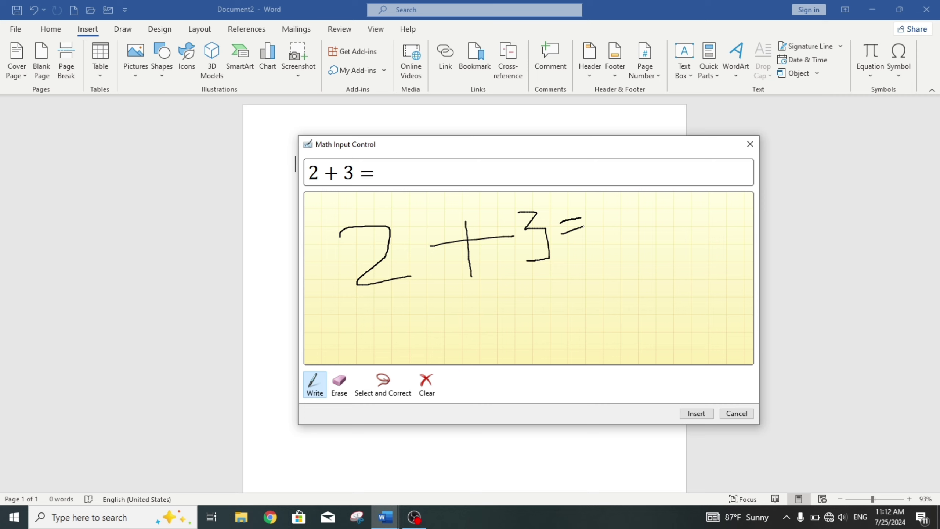
pyautogui.moveTo(607, 197); pyautogui.dragTo(601, 236)
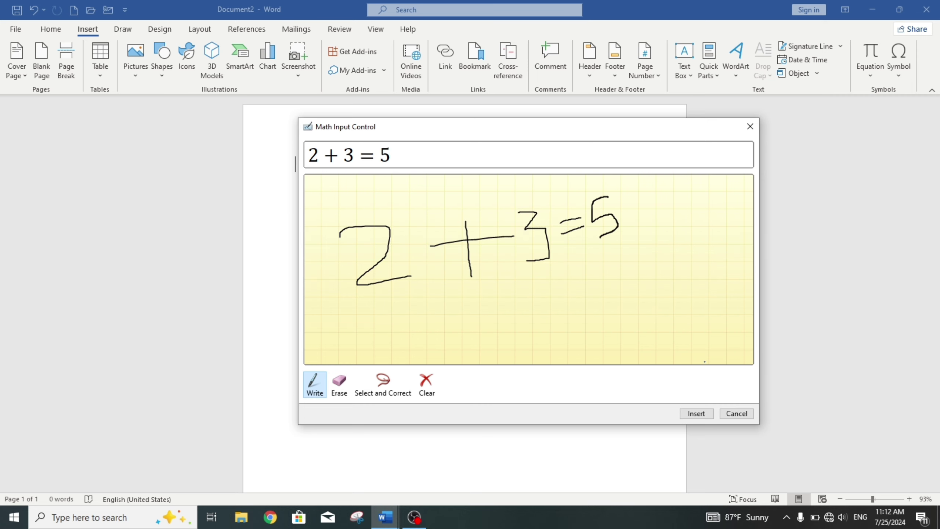
pyautogui.click(703, 414)
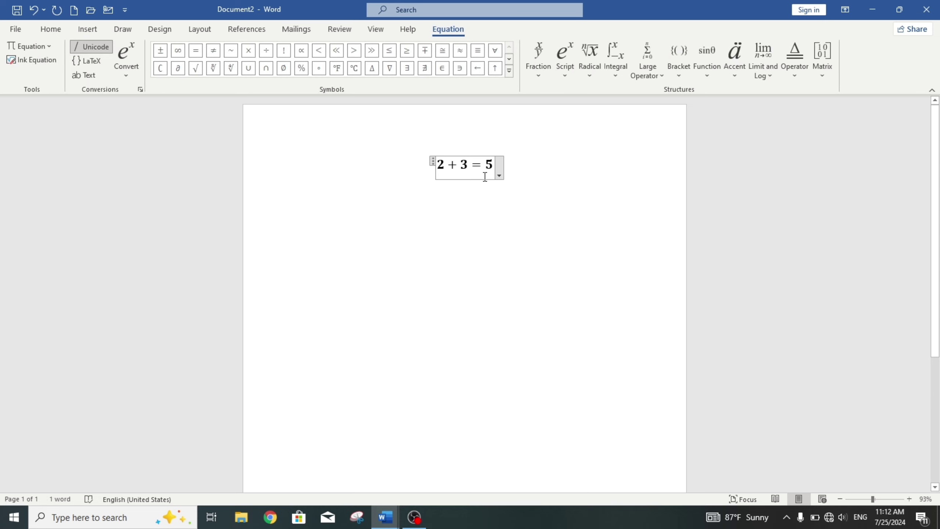
# Step: Delete the 2 + 3 = 5 equation and show the built-in equations gallery
pyautogui.press('Left')
pyautogui.press('Left')
pyautogui.hotkey('ctrl', 'a')
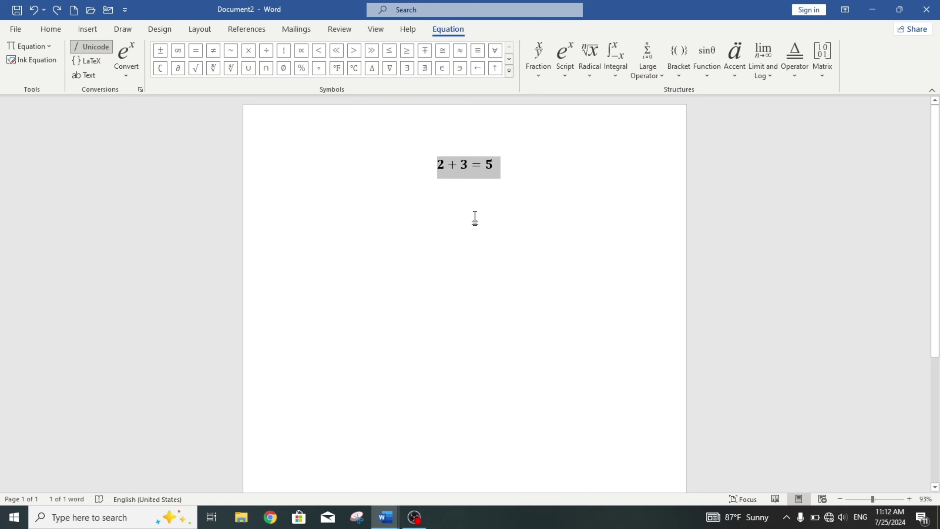
pyautogui.press('Delete')
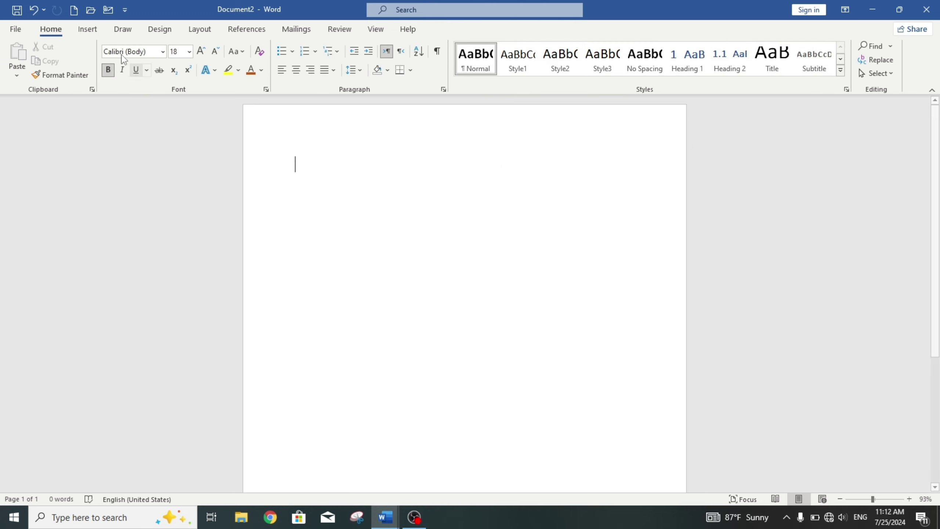
pyautogui.click(91, 30)
pyautogui.click(871, 74)
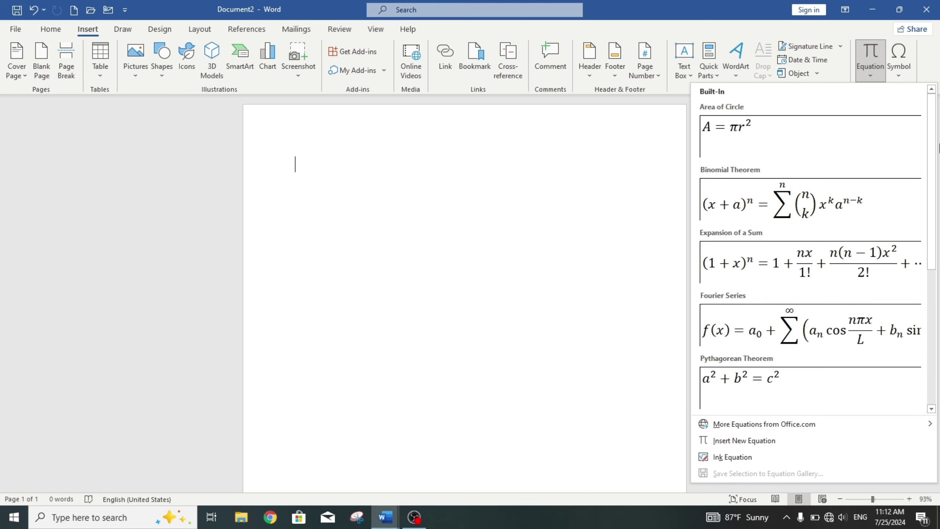
# Step: Insert a telephone symbol and make it 24 pt and orange
pyautogui.click(905, 73)
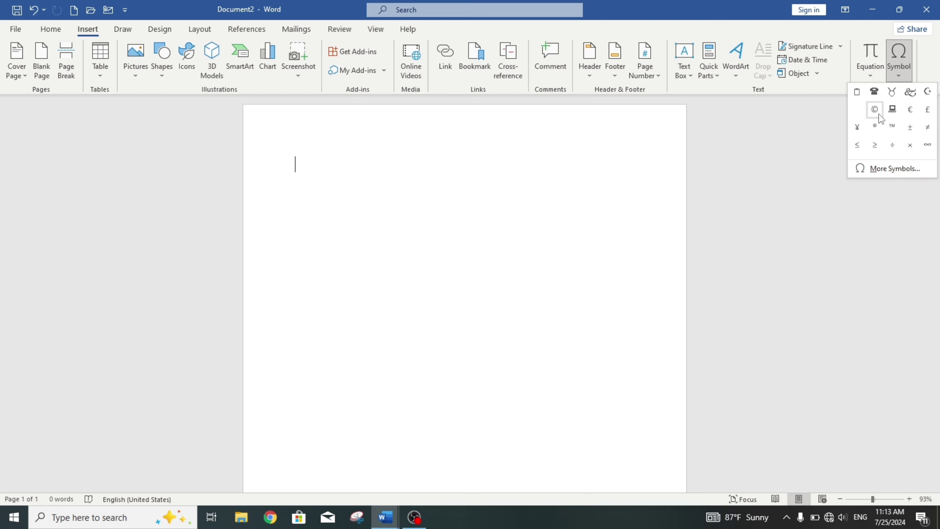
pyautogui.click(875, 93)
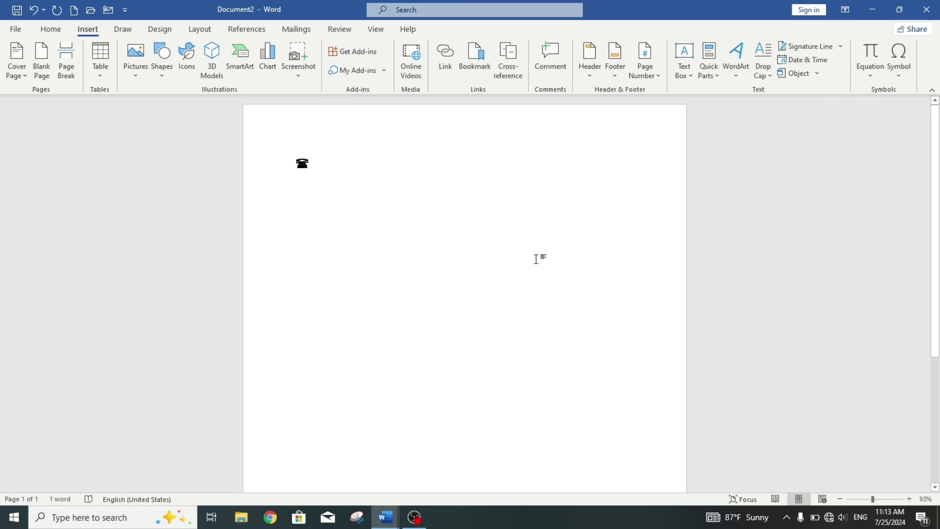
pyautogui.click(273, 166)
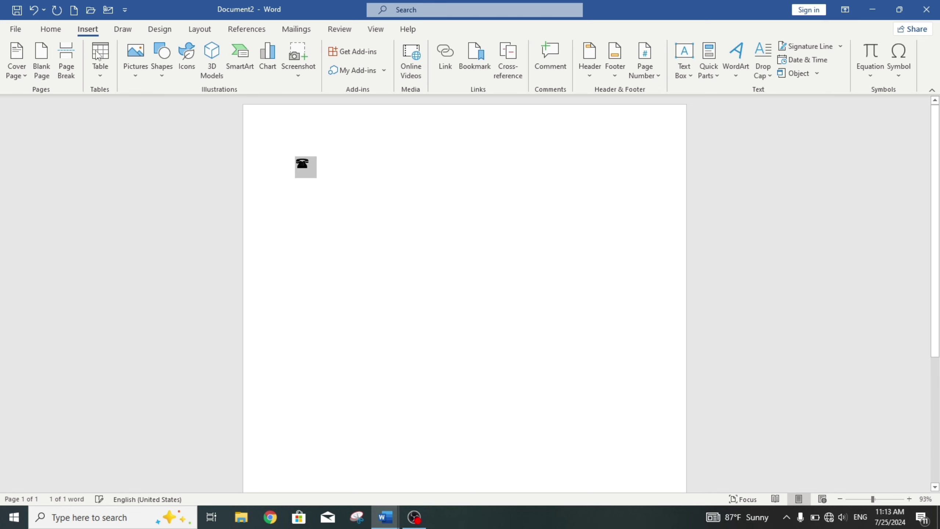
pyautogui.click(52, 29)
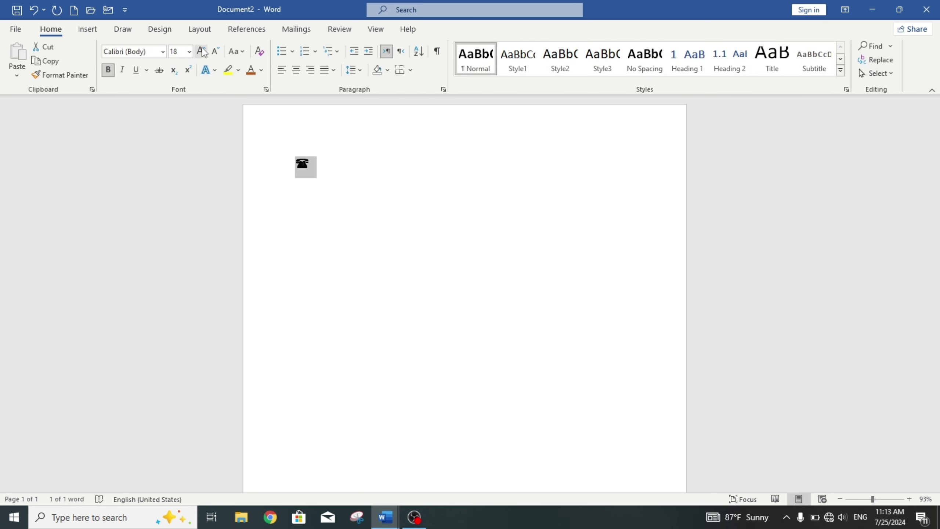
pyautogui.click(201, 51)
pyautogui.click(200, 51)
pyautogui.click(201, 51)
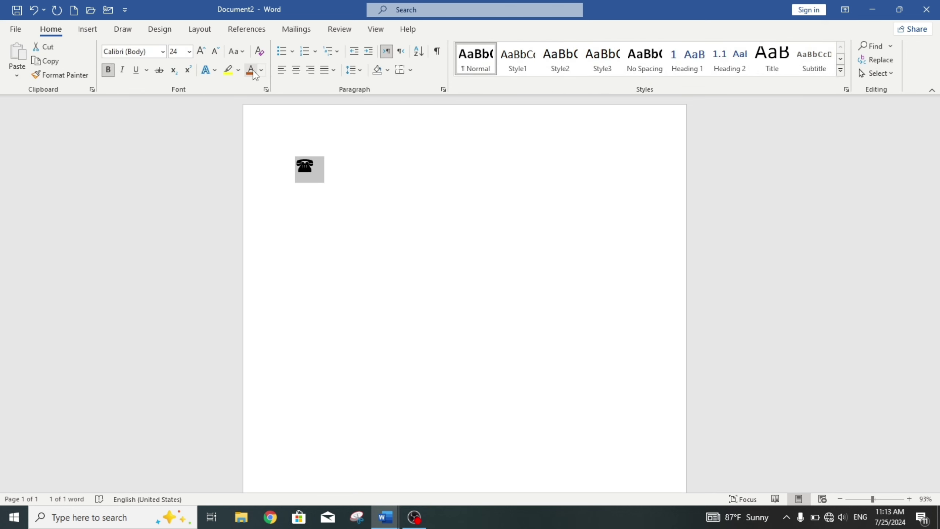
pyautogui.click(251, 71)
# Step: Type a phone number after the telephone symbol and start a new line
pyautogui.click(328, 182)
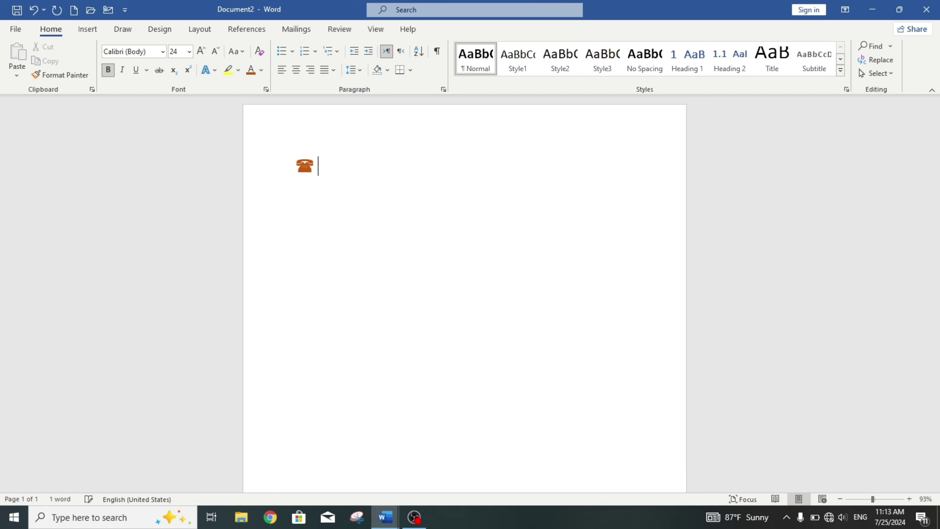
pyautogui.write('988989')
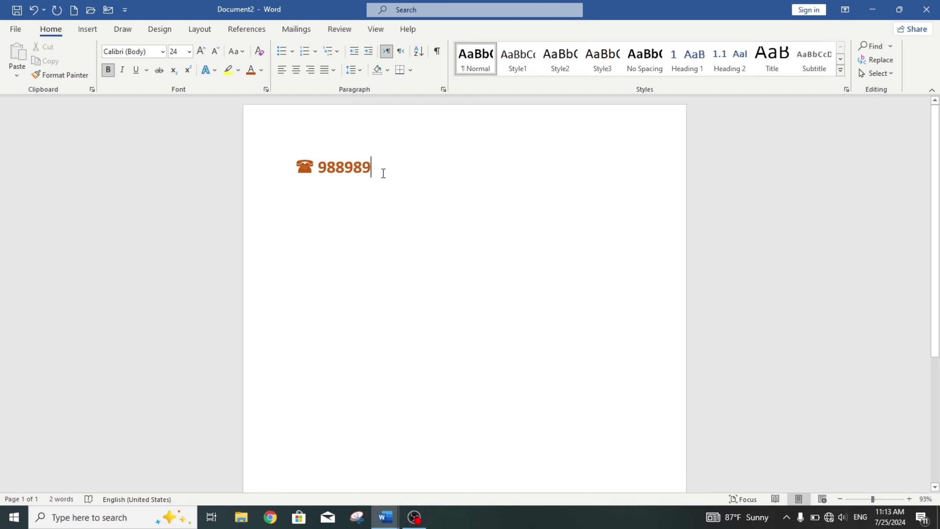
pyautogui.press('Return')
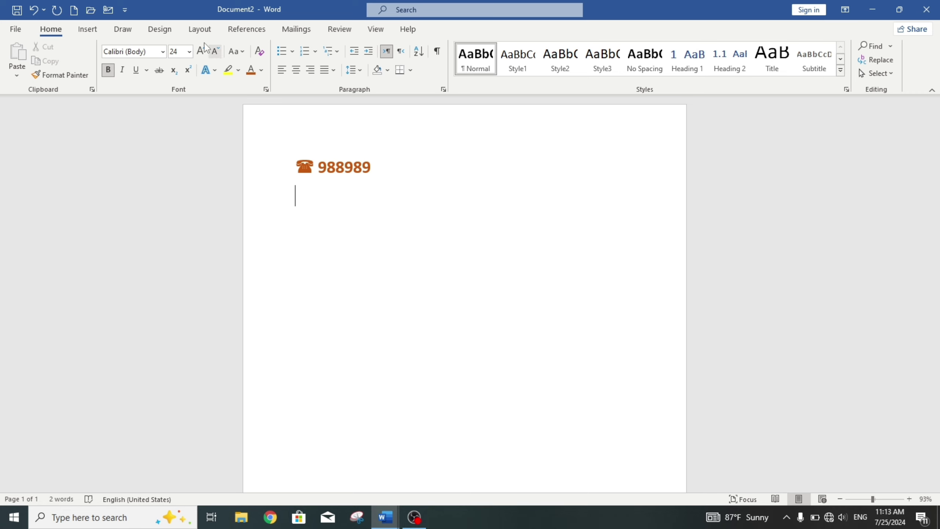
pyautogui.click(88, 29)
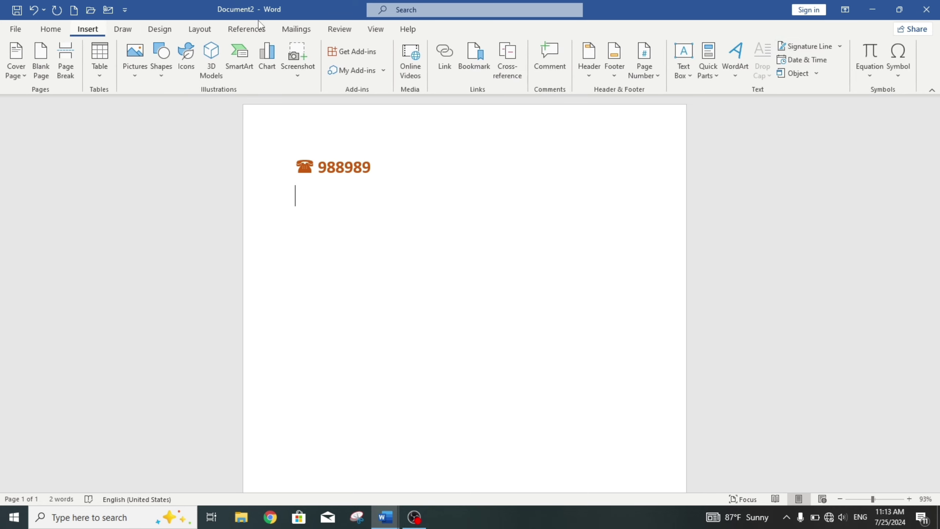
# Step: In More Symbols, browse Wingdings glyphs and enter character code 73 for the raised hand
pyautogui.click(900, 84)
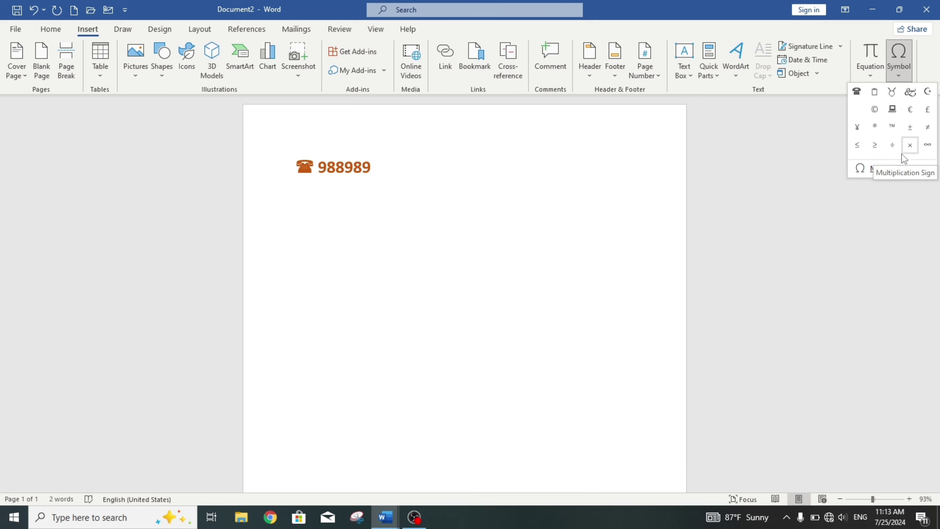
pyautogui.click(870, 173)
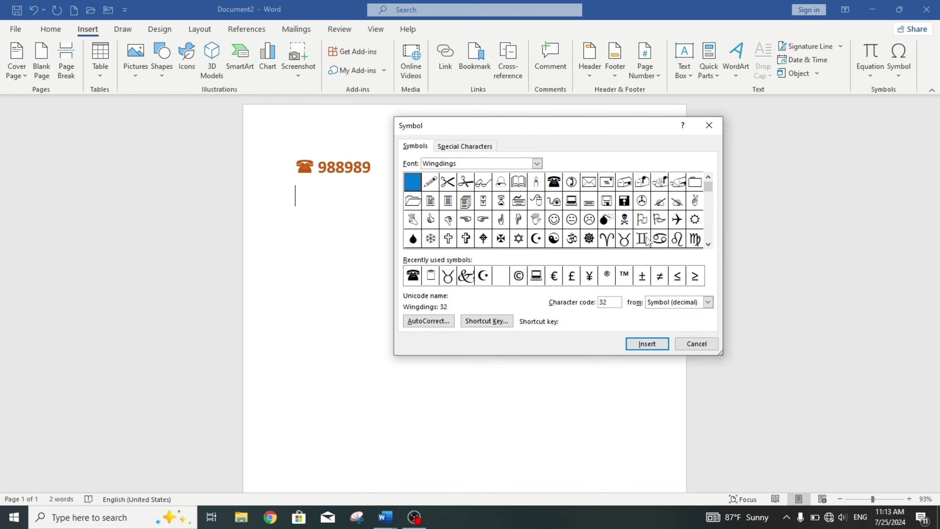
pyautogui.click(534, 222)
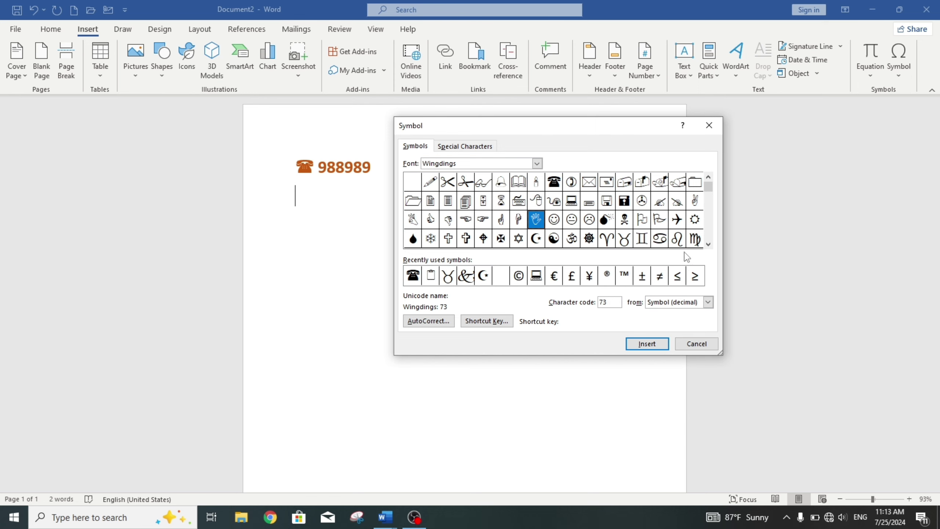
pyautogui.click(689, 239)
pyautogui.doubleClick(607, 302)
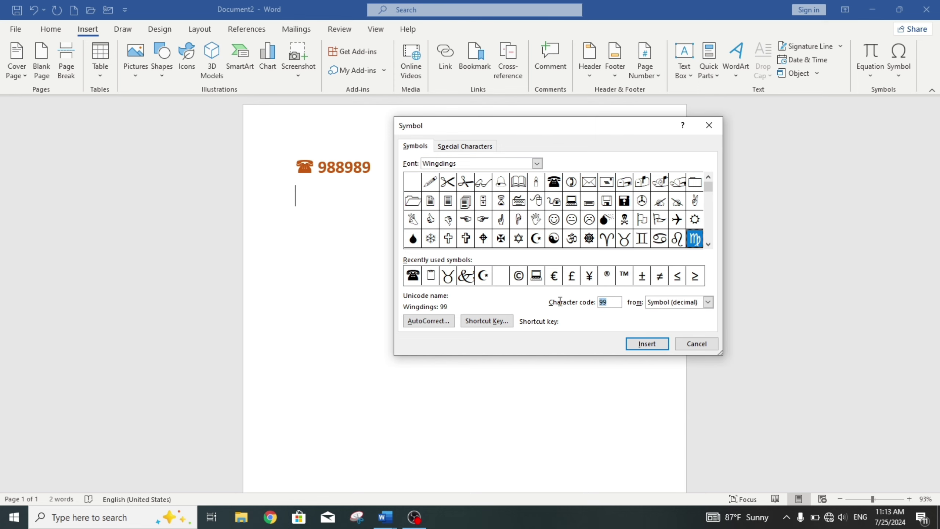
pyautogui.write('73')
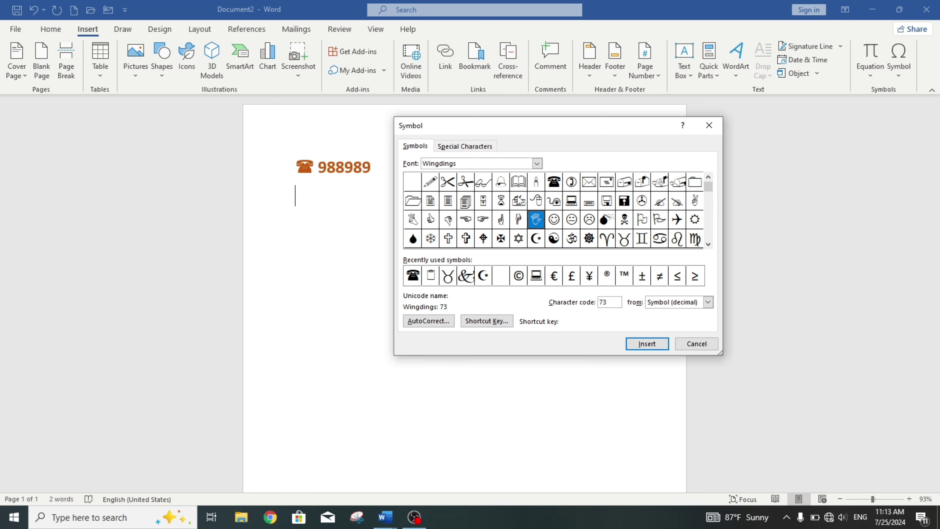
# Step: Switch the symbol font to Wingdings 2 and insert the glyph with code 57
pyautogui.click(537, 164)
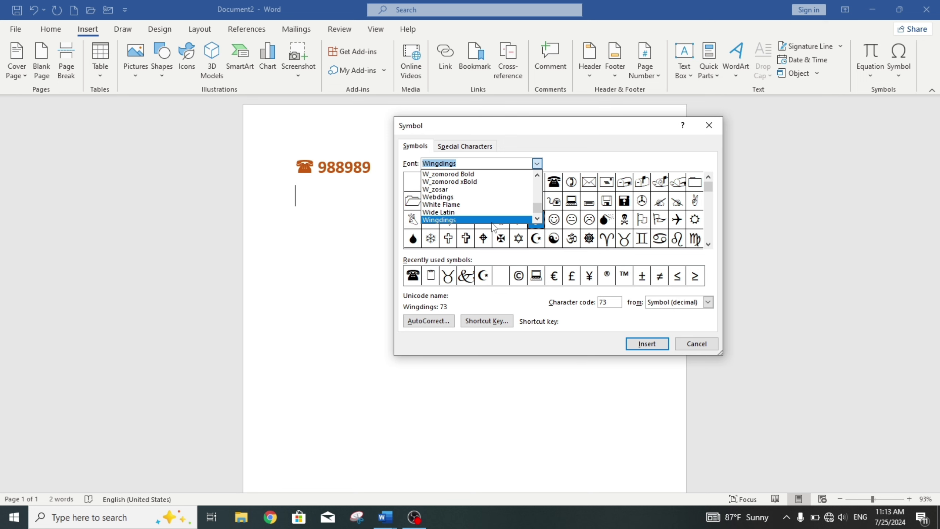
pyautogui.press('Down')
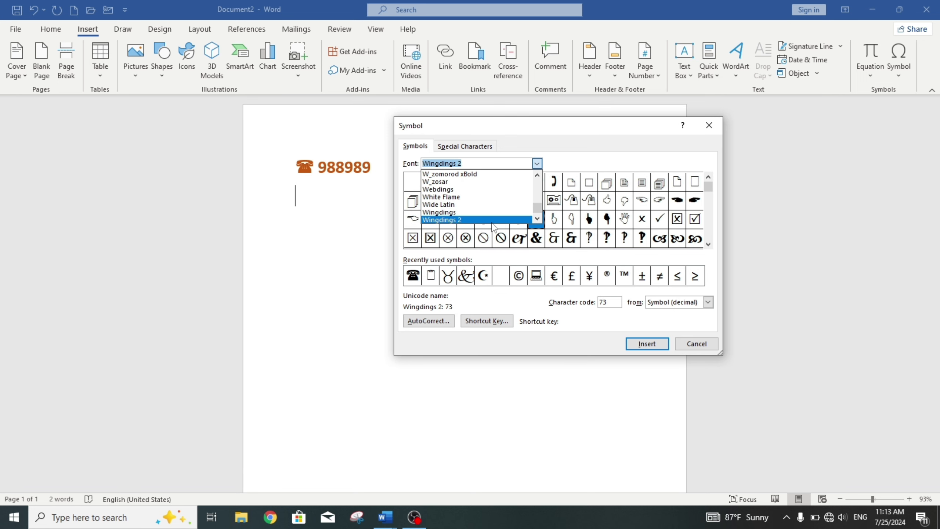
pyautogui.press('Down')
pyautogui.press('Down')
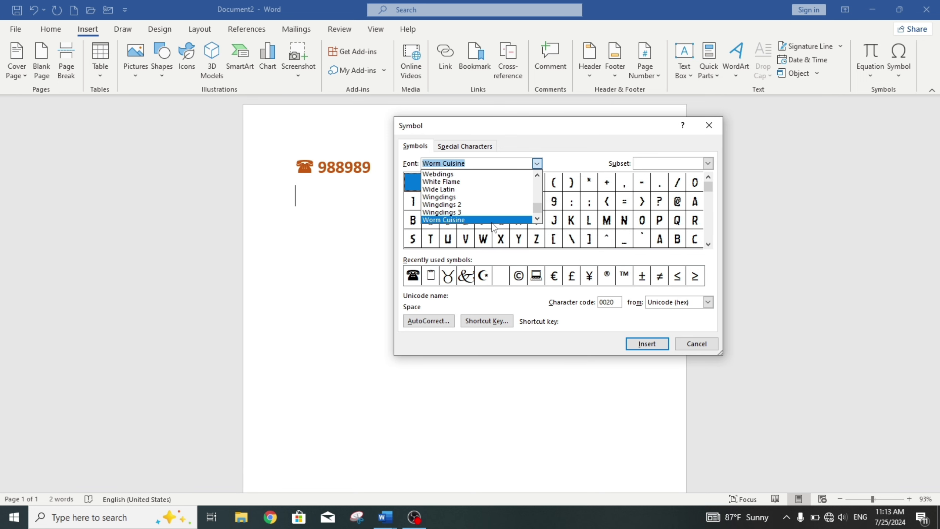
pyautogui.press('Up')
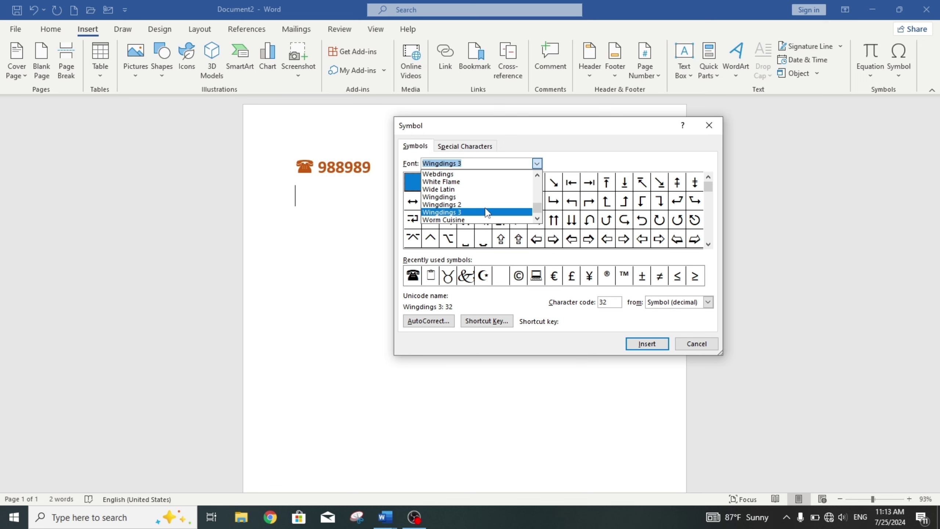
pyautogui.click(481, 205)
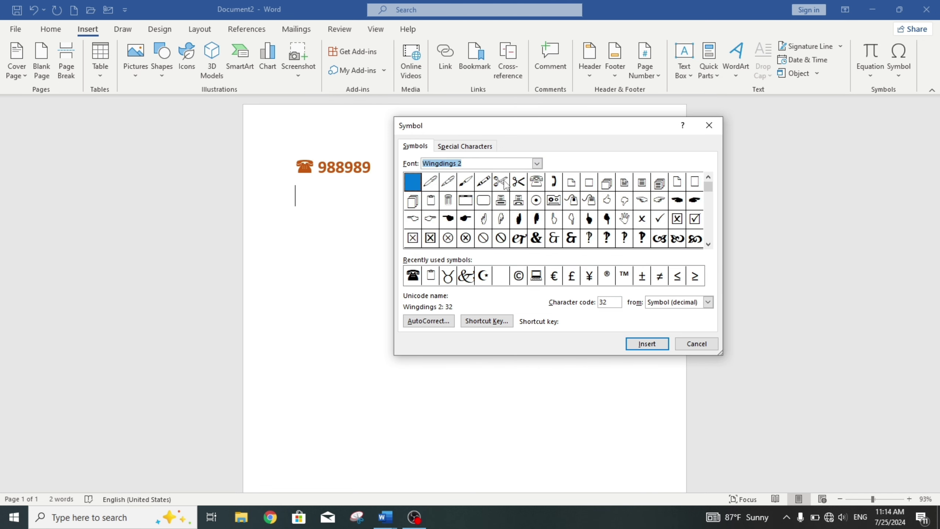
pyautogui.click(557, 200)
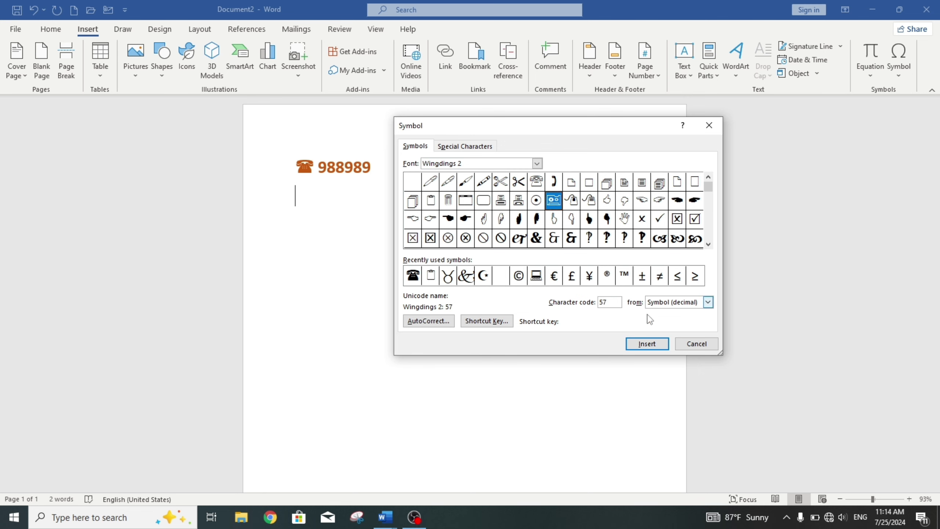
pyautogui.click(647, 344)
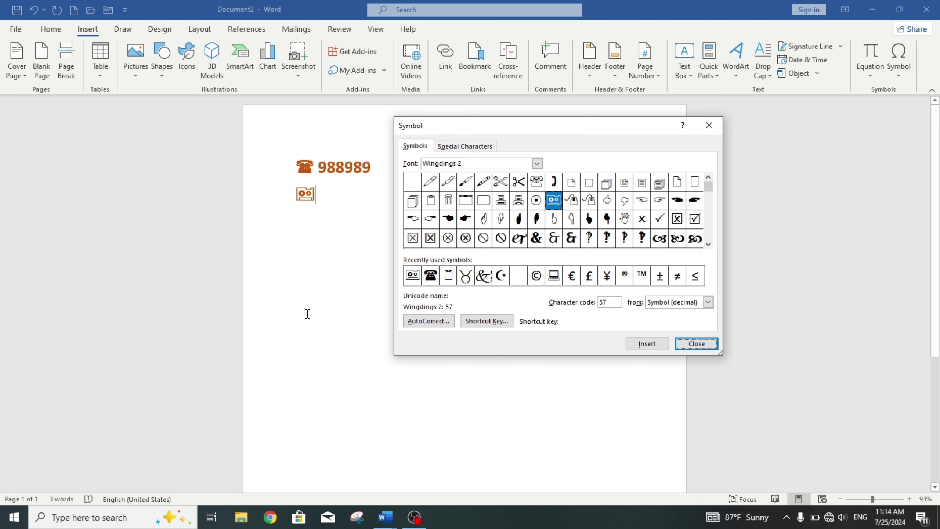
# Step: Insert a © sign from Special Characters, close the dialog, and delete all document content
pyautogui.click(490, 147)
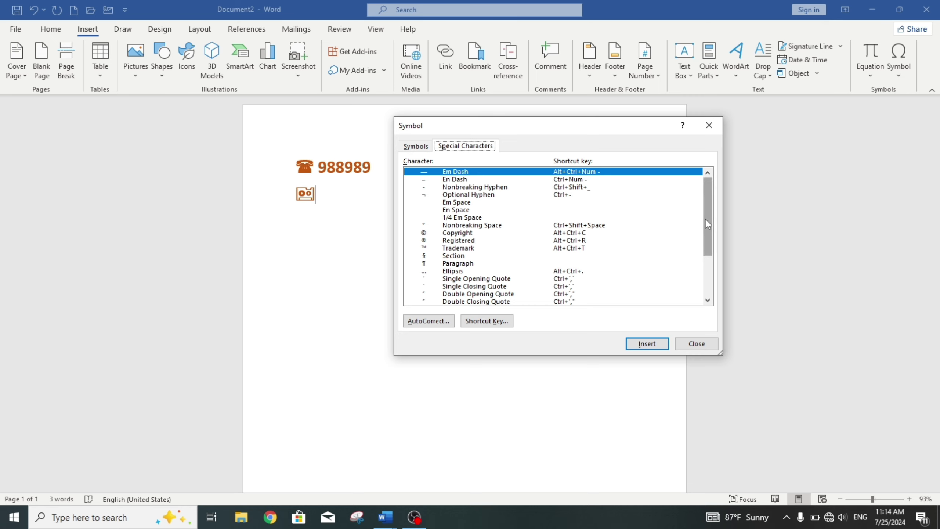
pyautogui.click(436, 233)
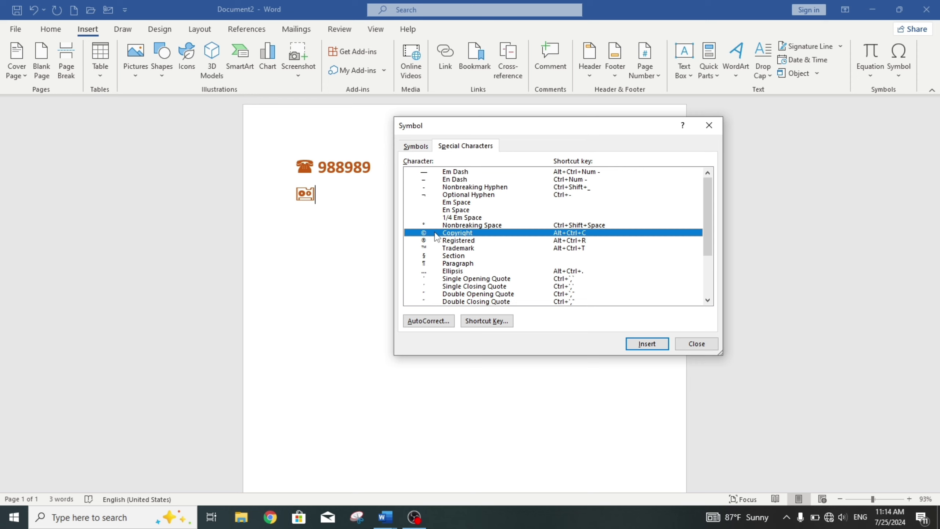
pyautogui.click(647, 343)
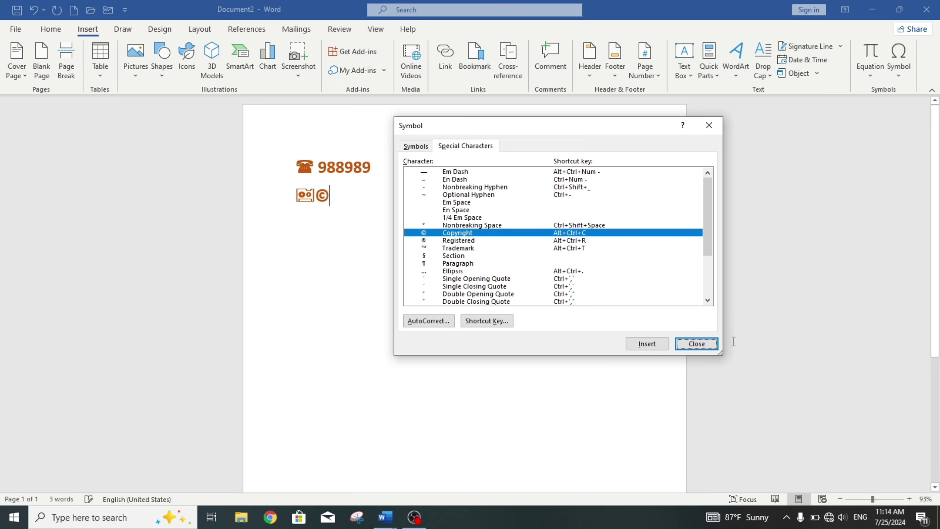
pyautogui.click(712, 345)
pyautogui.hotkey('ctrl', 'a')
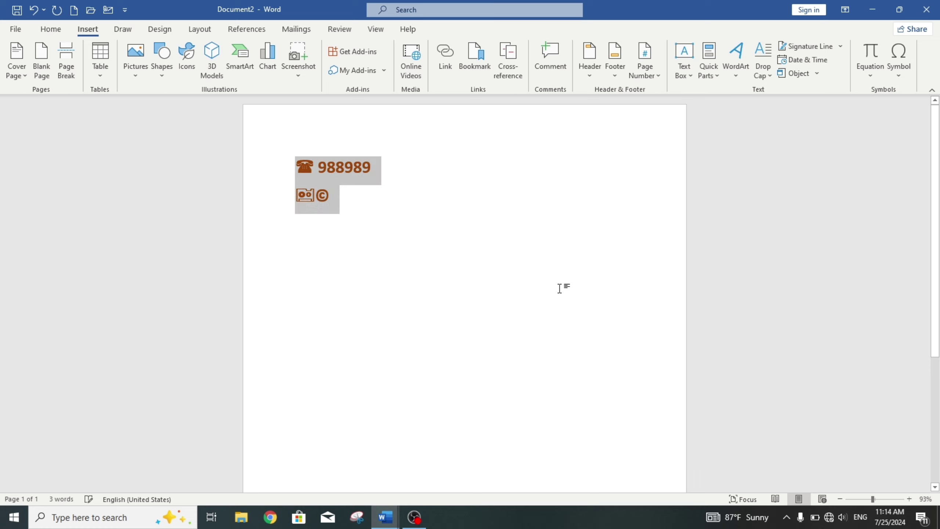
pyautogui.press('Delete')
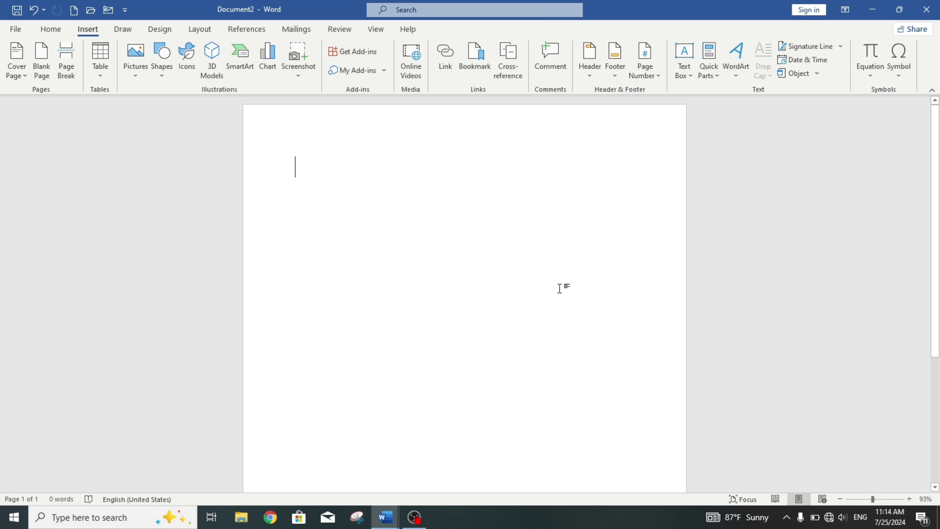